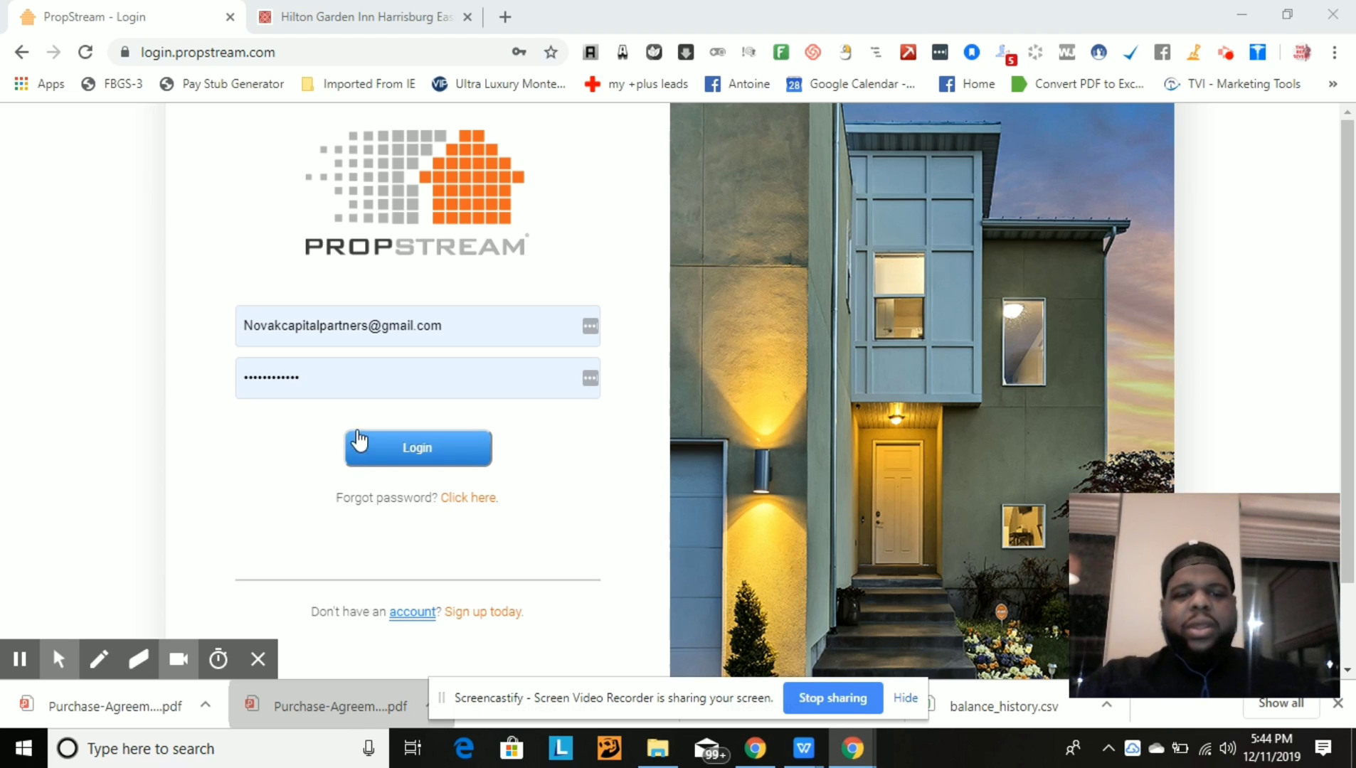
- Log in with the prefilled account credentials and search for properties in Toledo, OH
left_click(369, 445)
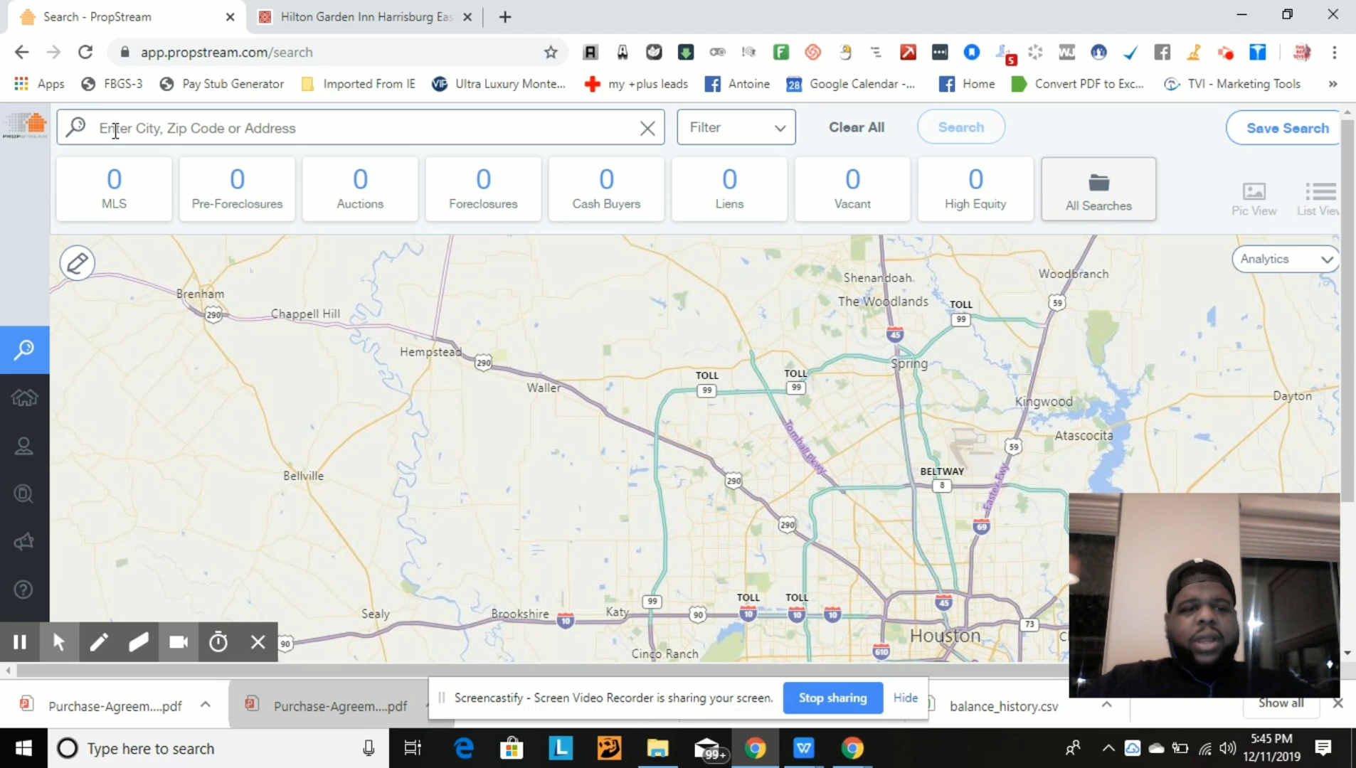
left_click(116, 131)
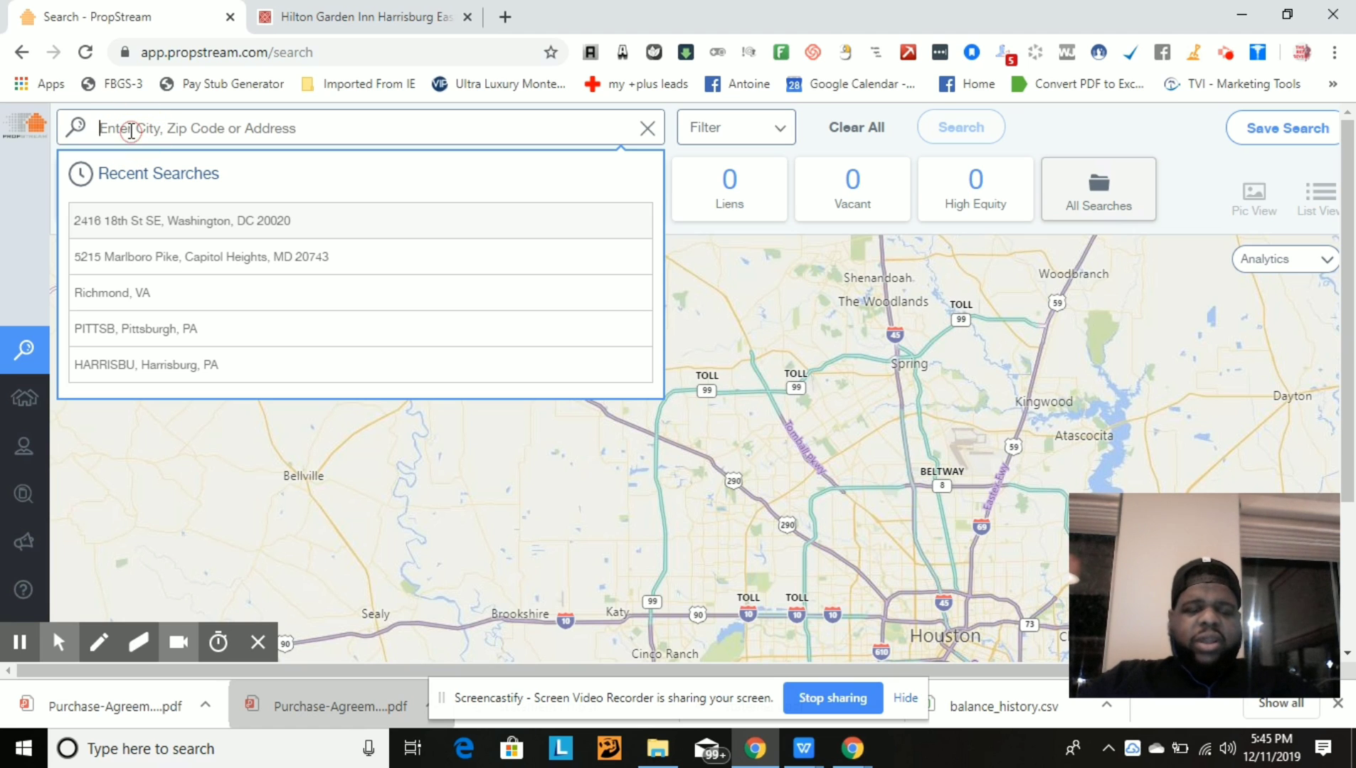
type("to")
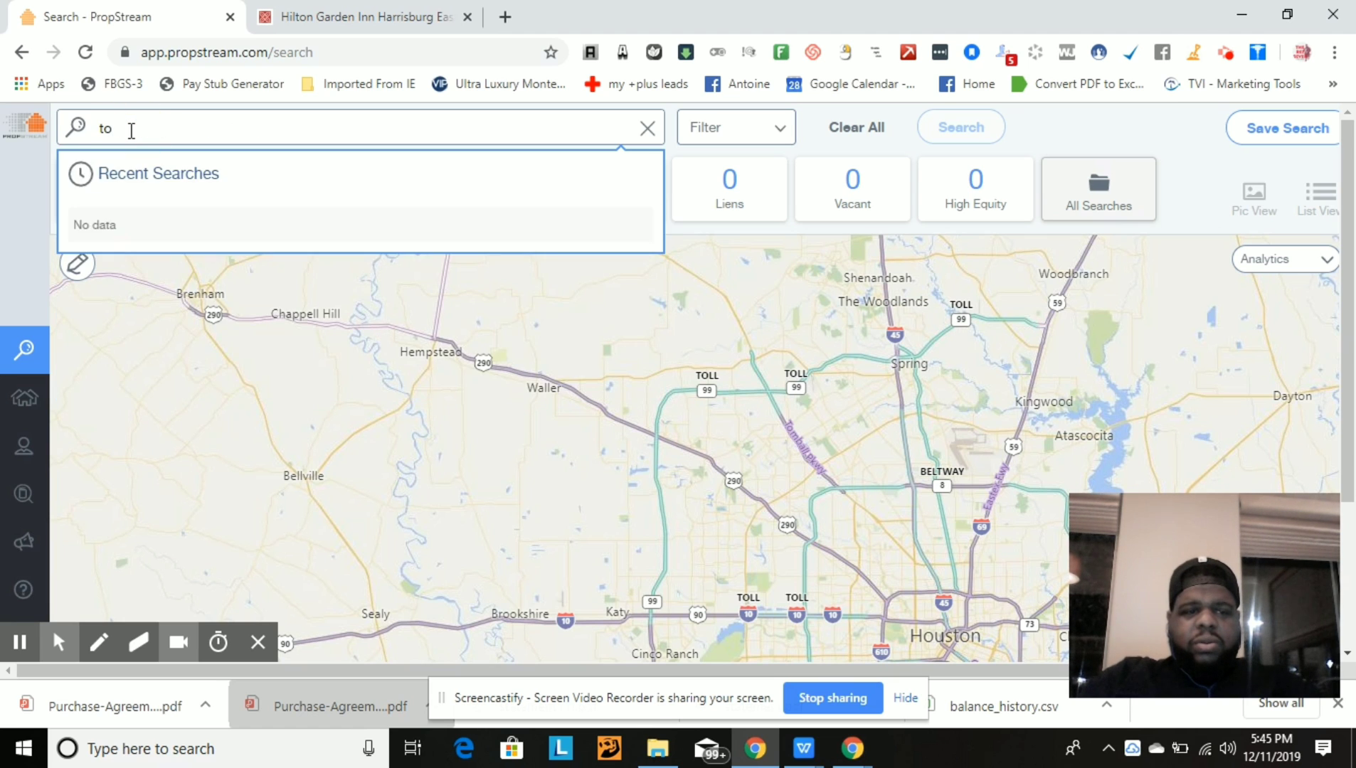
type("ledo")
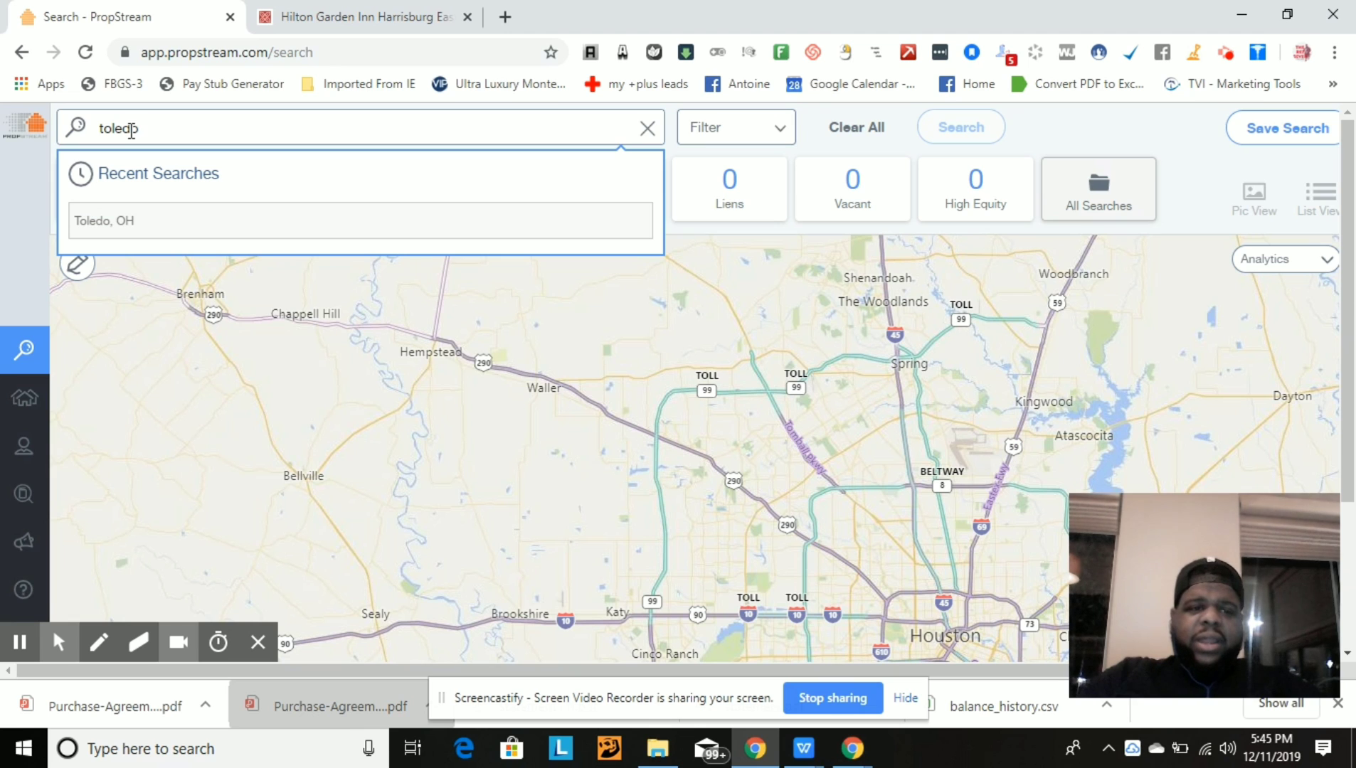
left_click(151, 223)
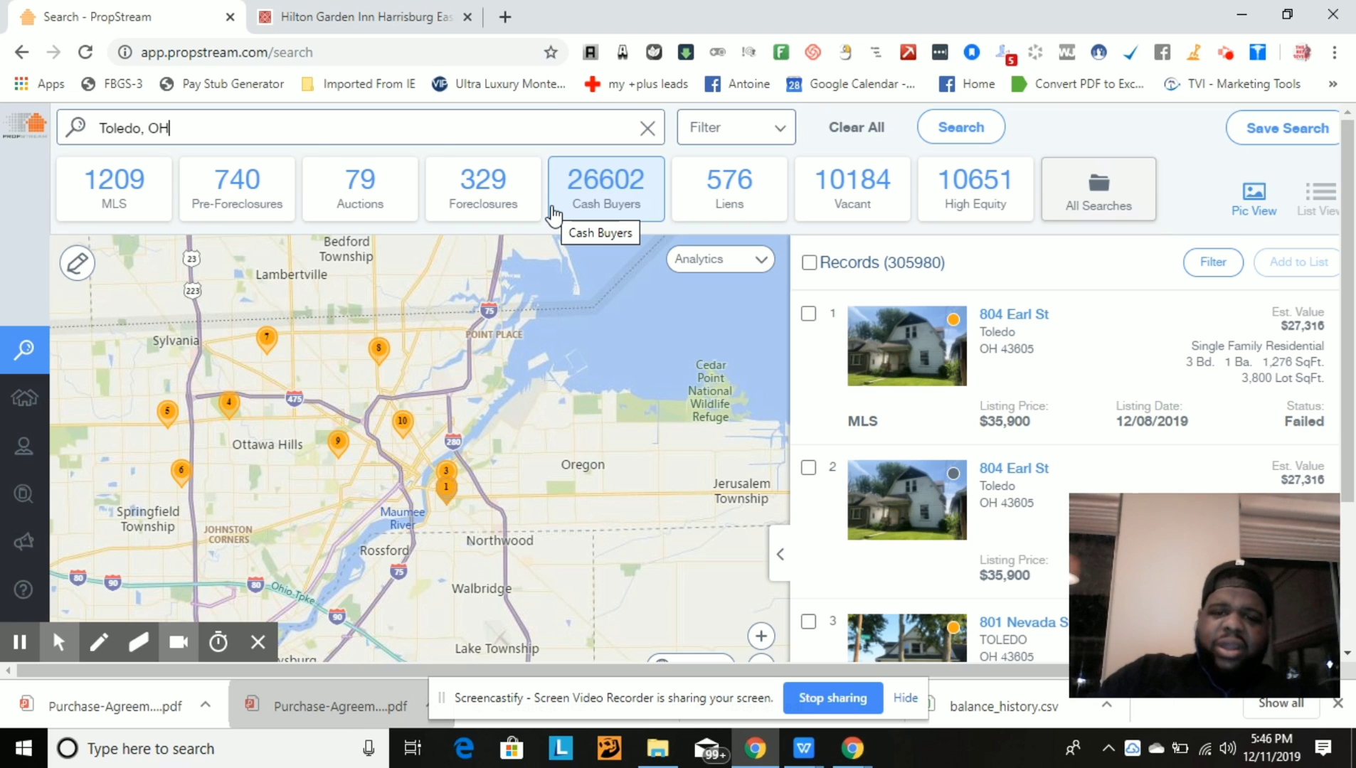
left_click(708, 217)
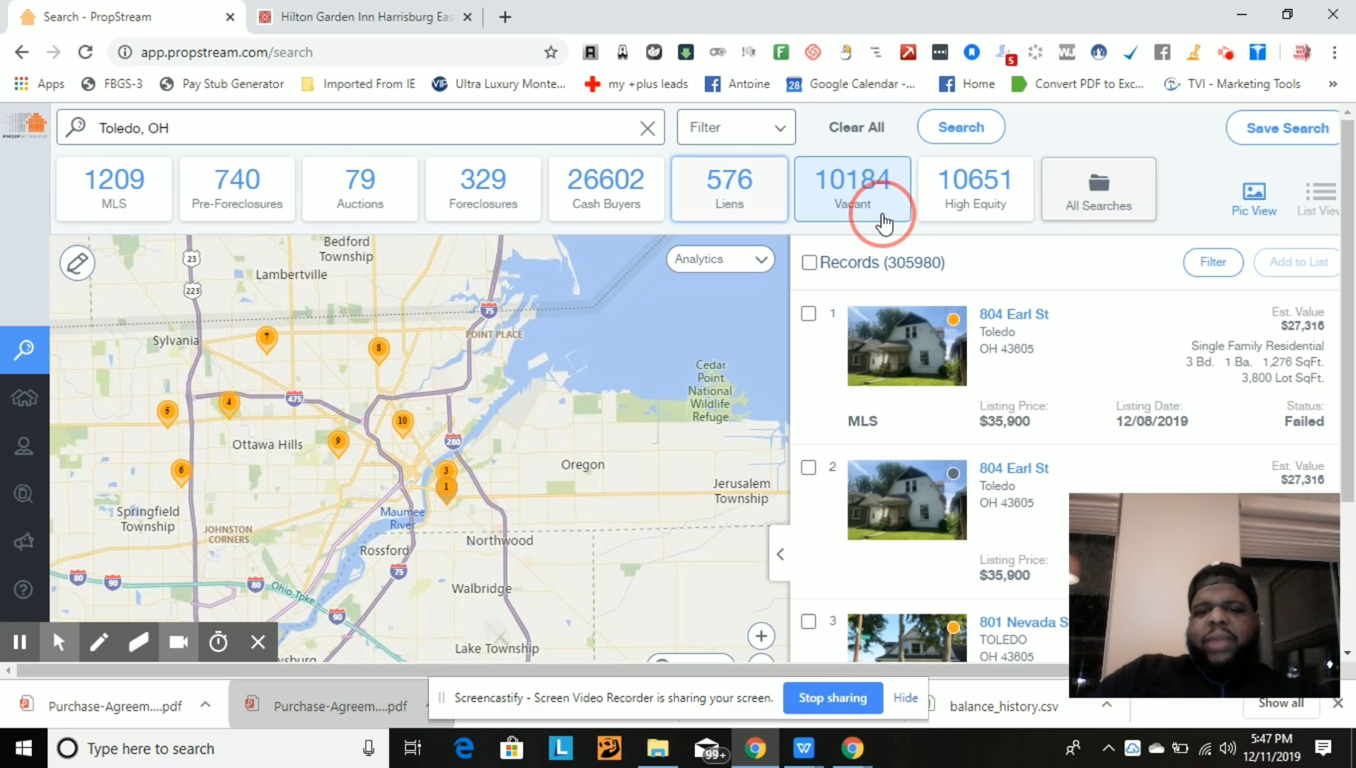
right_click(929, 224)
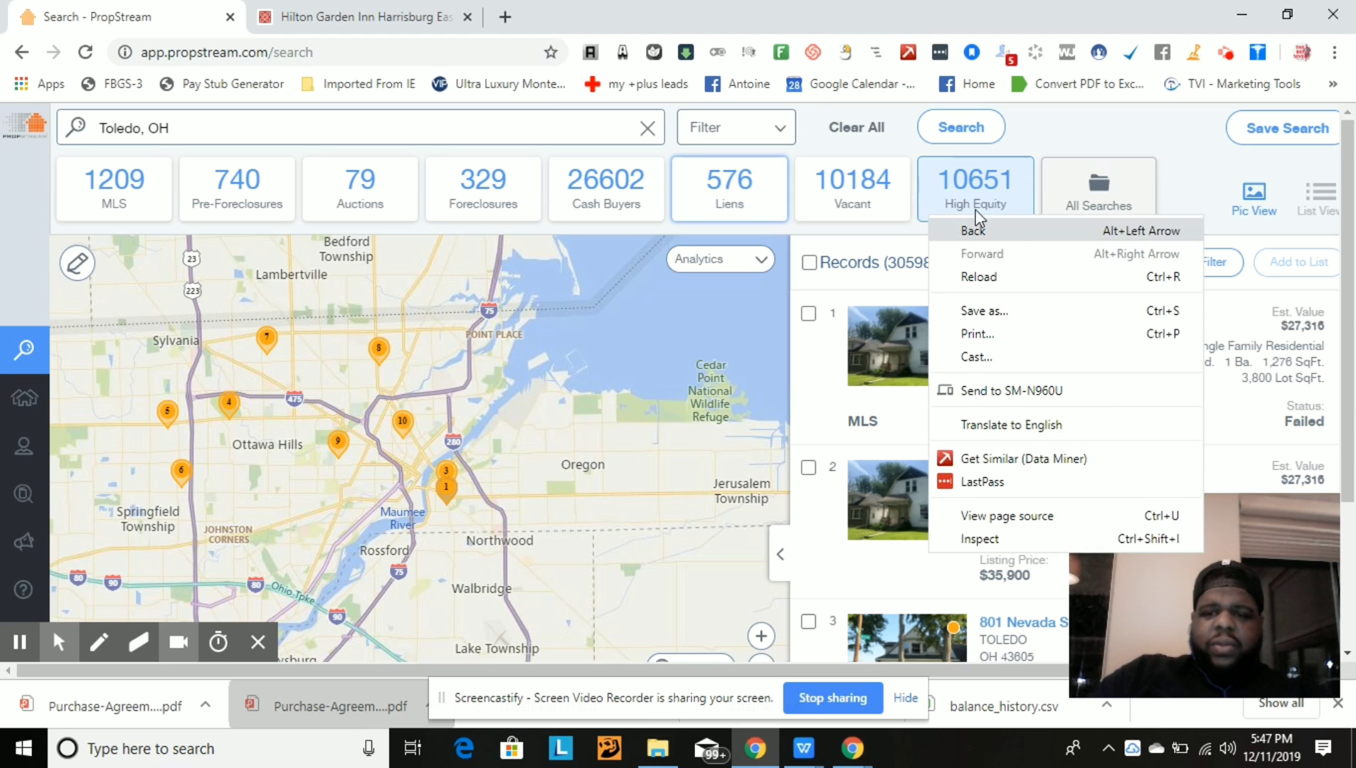
left_click(1343, 233)
right_click(1347, 264)
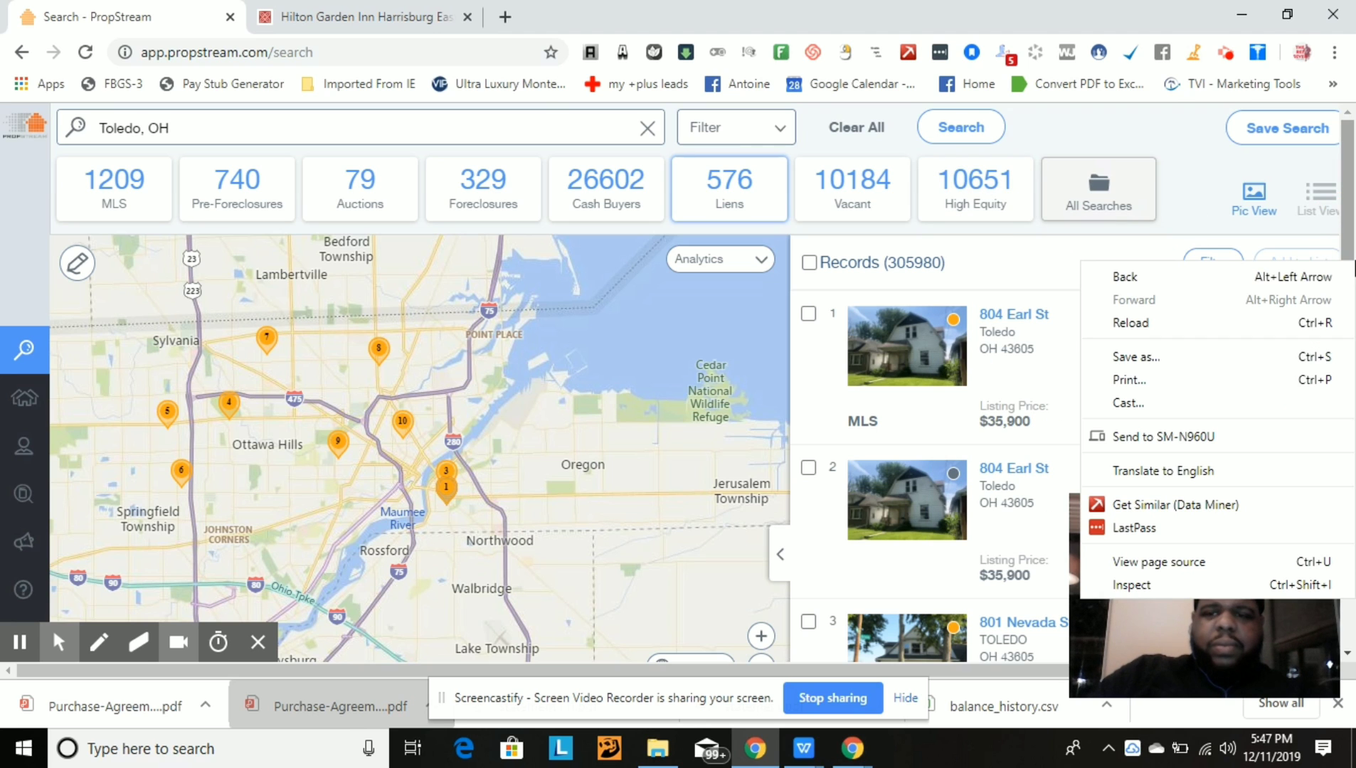
left_click(1344, 231)
right_click(1347, 235)
left_click(1347, 235)
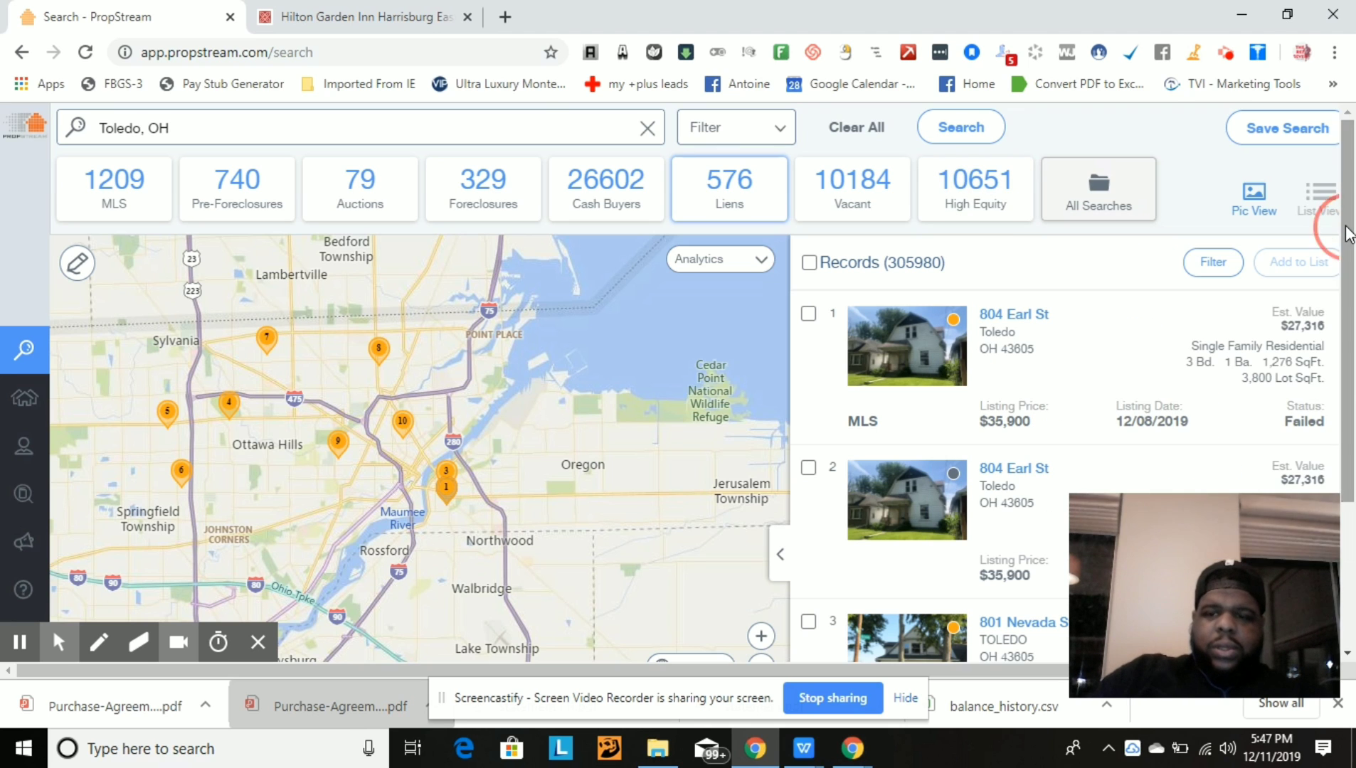
- Expand the Toledo, OH statistics, review the price, rent, market, listing and sales trends, and collapse them again
left_click_drag(1347, 234, 1354, 491)
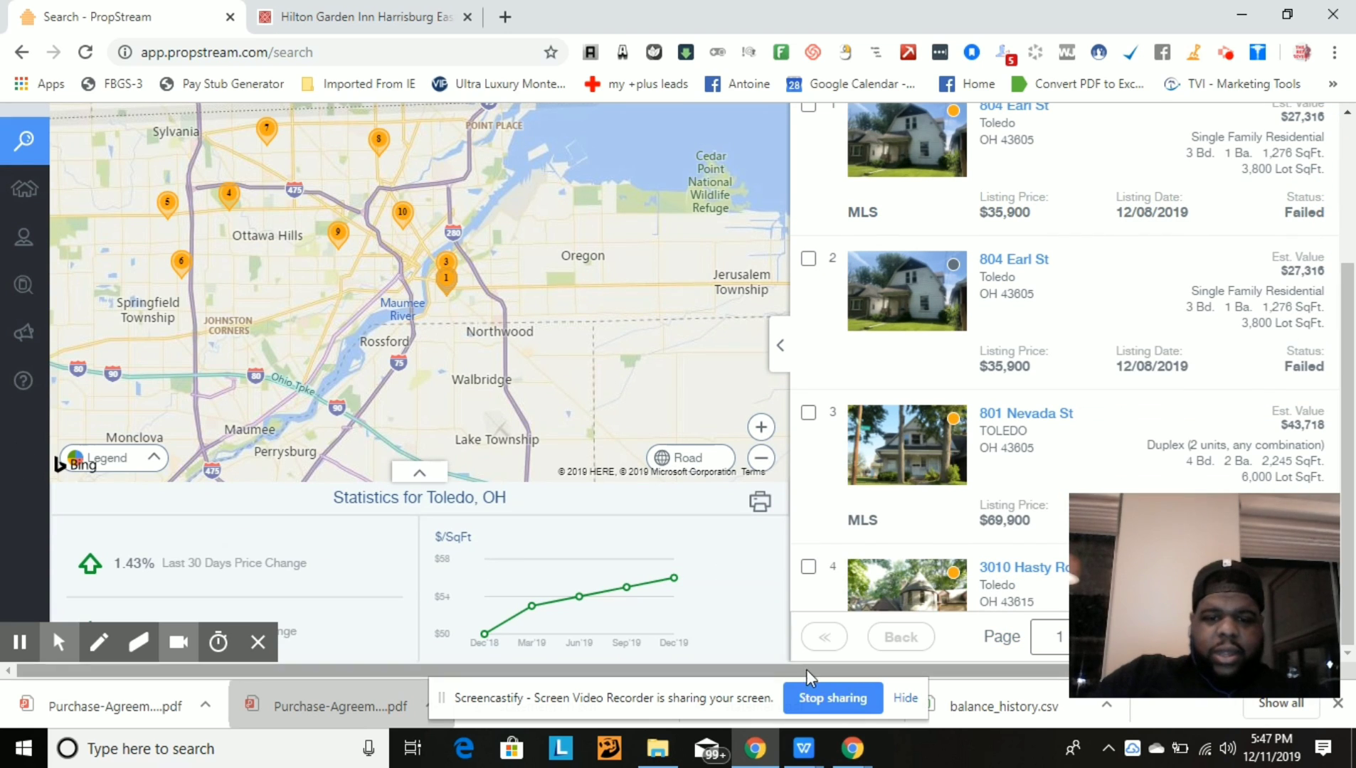
double_click(254, 562)
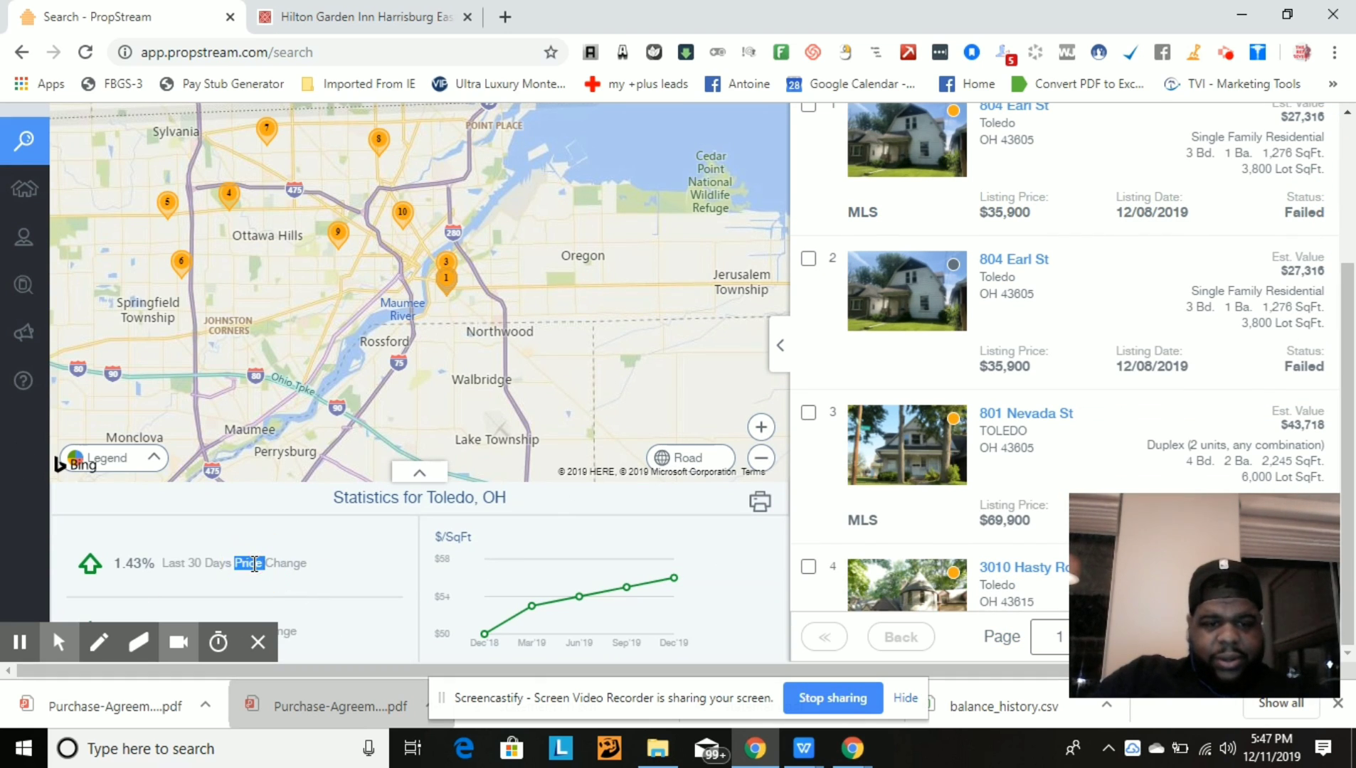
left_click(432, 469)
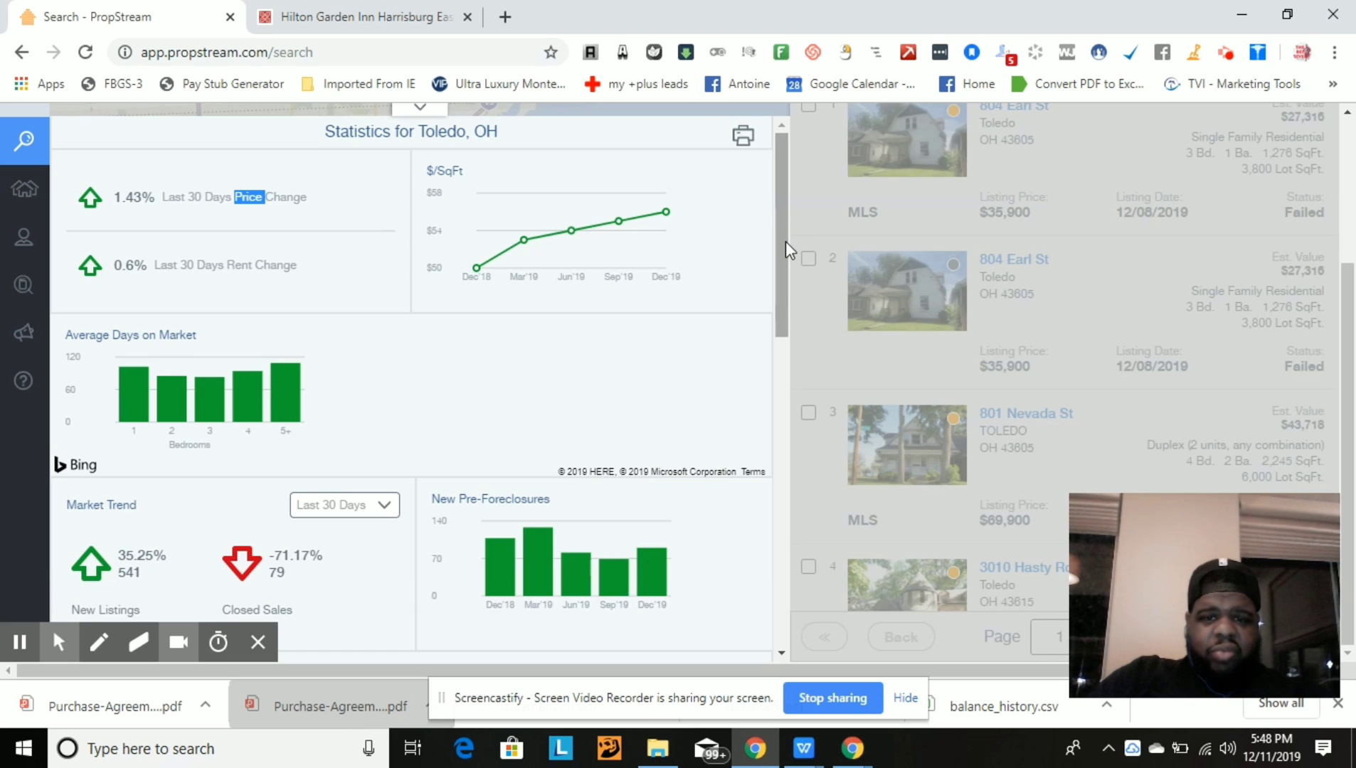
left_click_drag(784, 242, 803, 326)
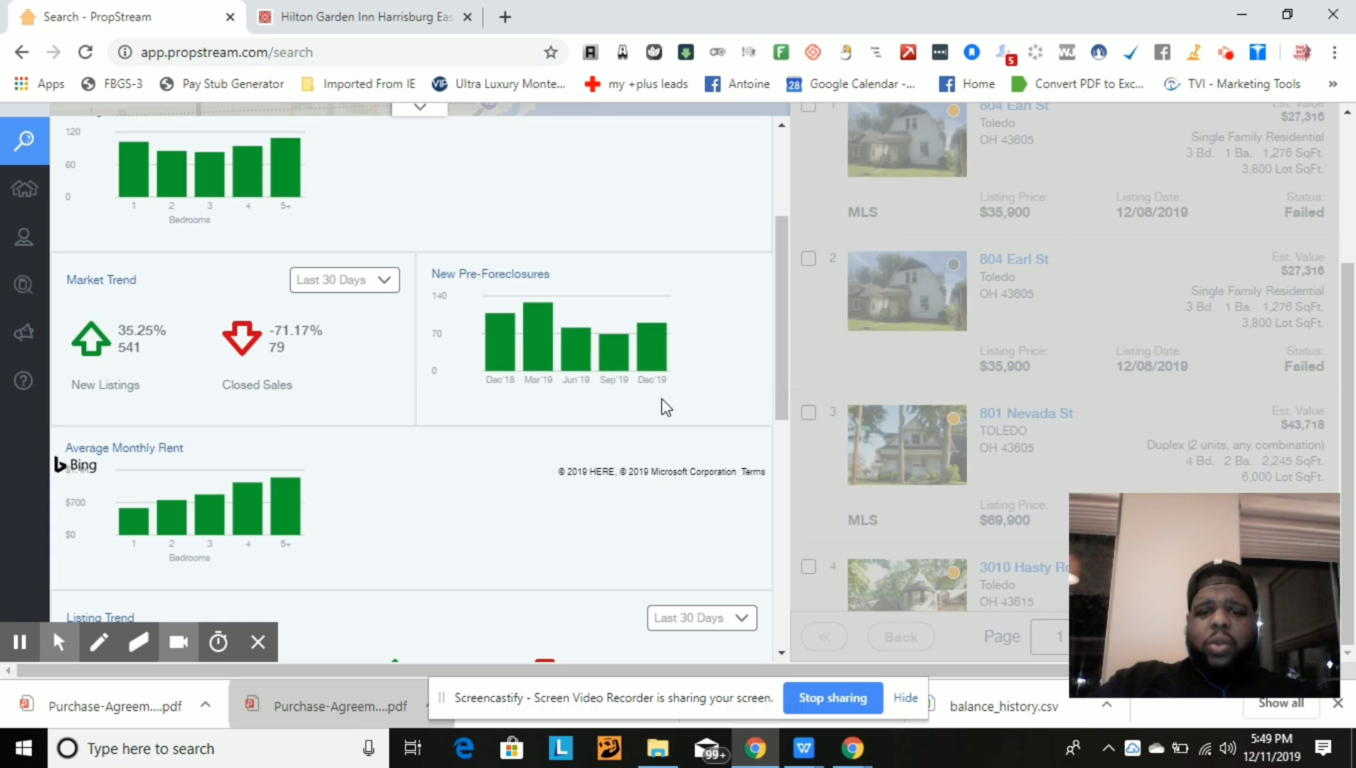
left_click_drag(783, 395, 856, 640)
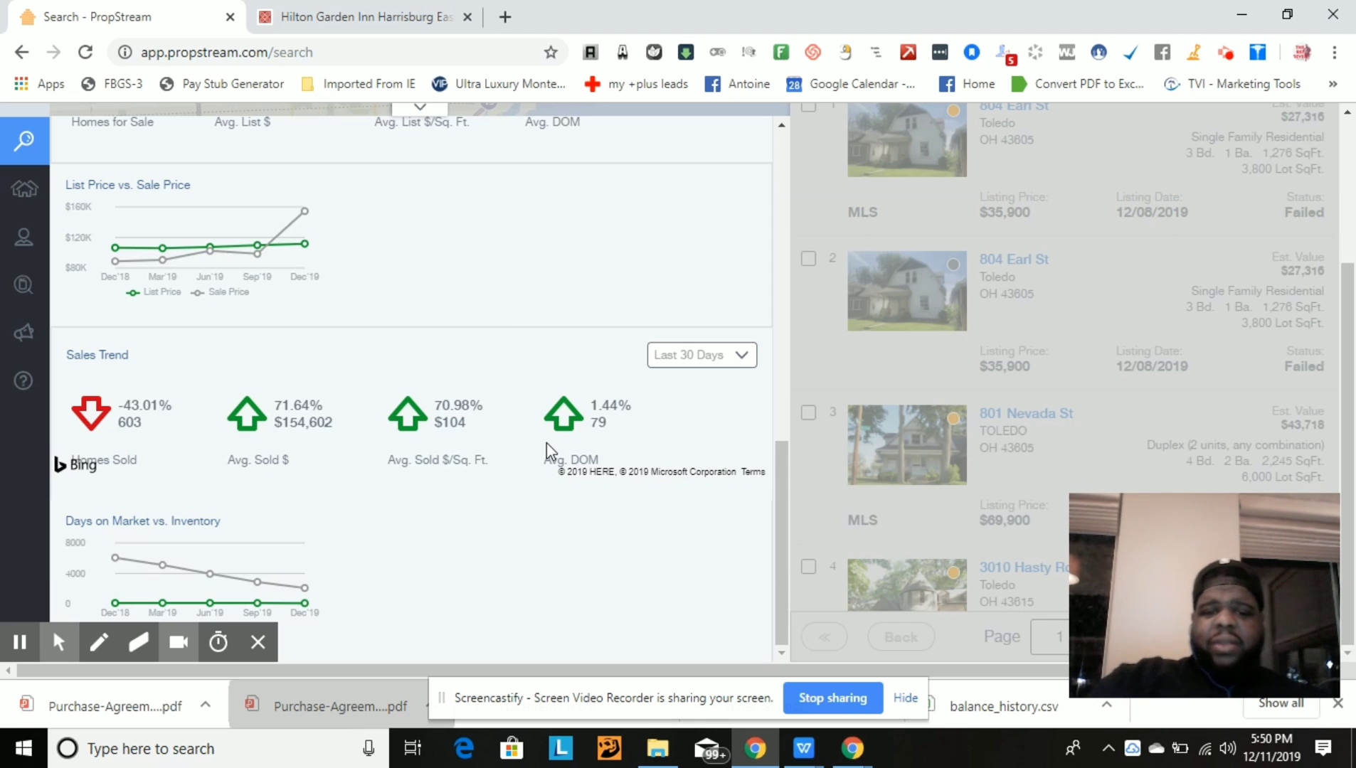
left_click_drag(782, 533, 744, 205)
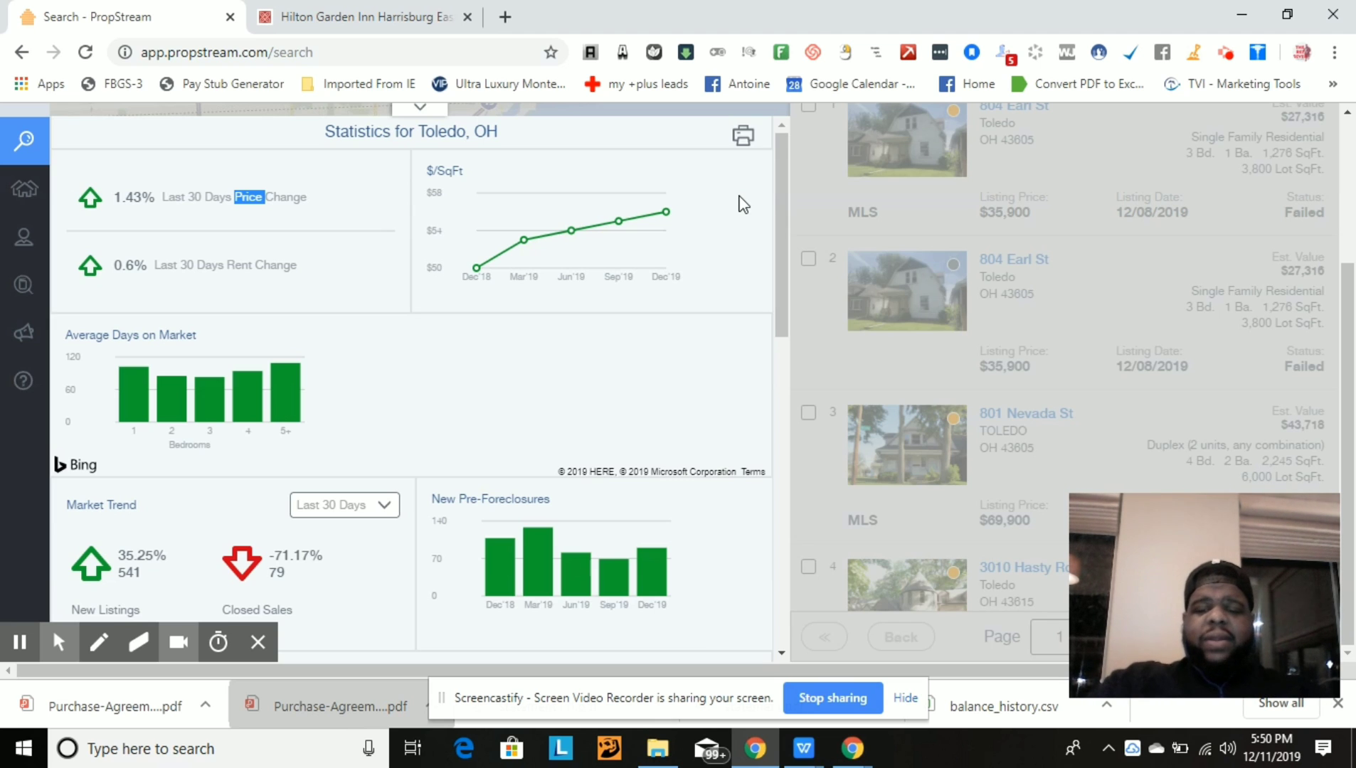
left_click(784, 230)
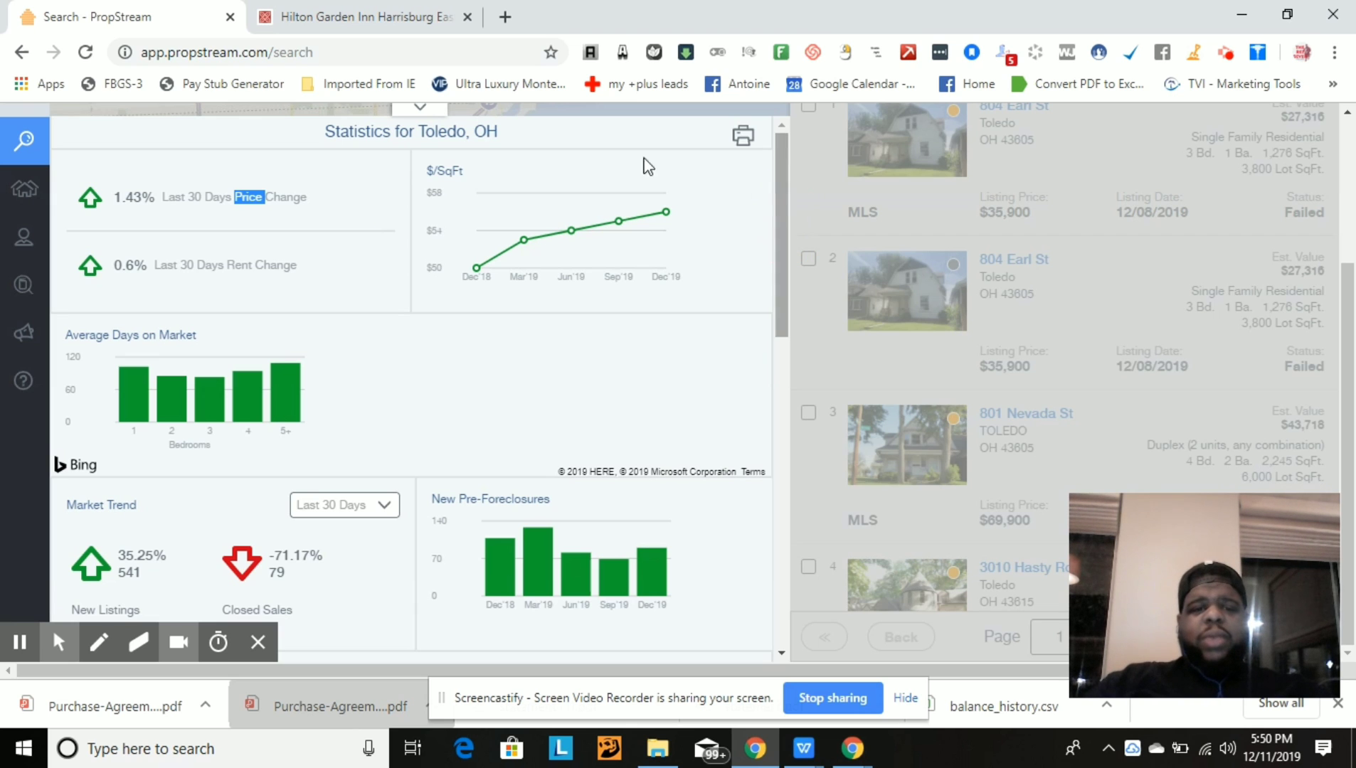
left_click(419, 110)
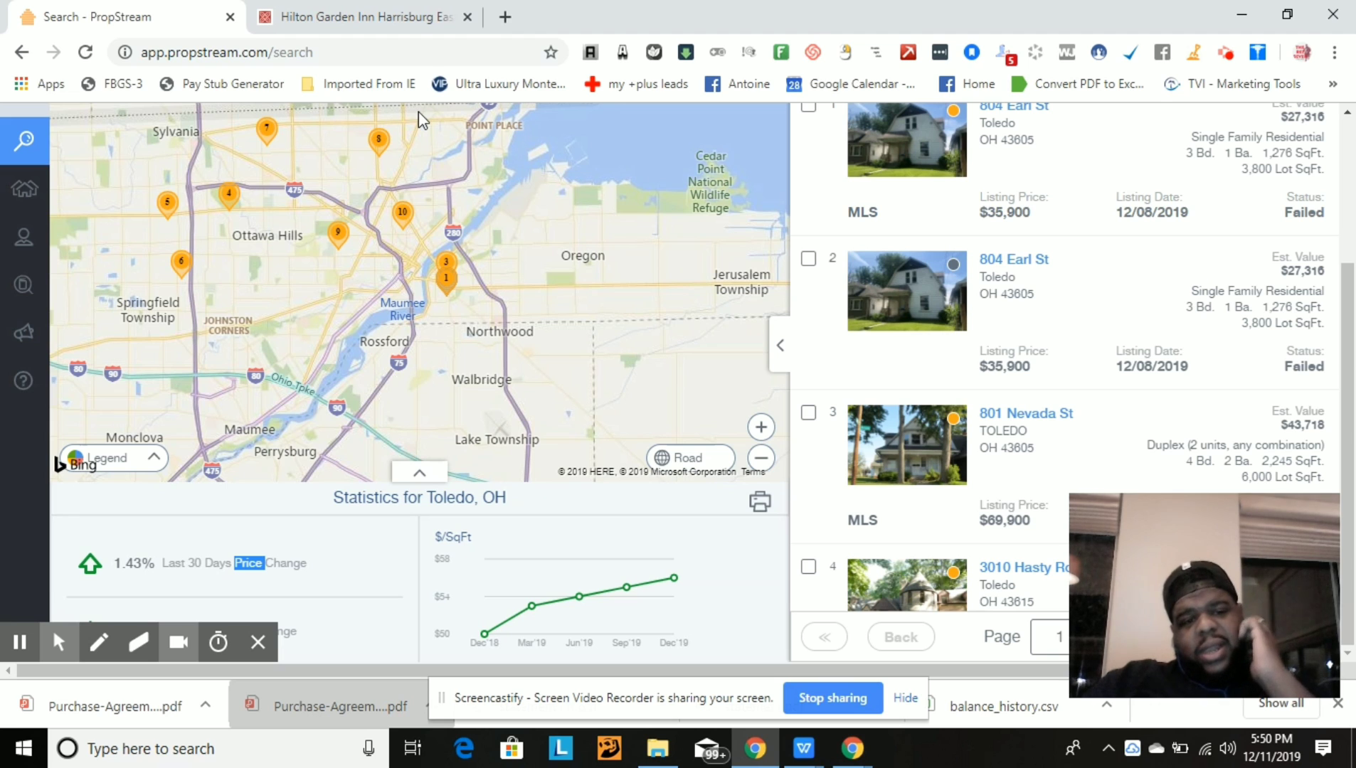
- Open the map legend and look through its property categories
left_click(156, 461)
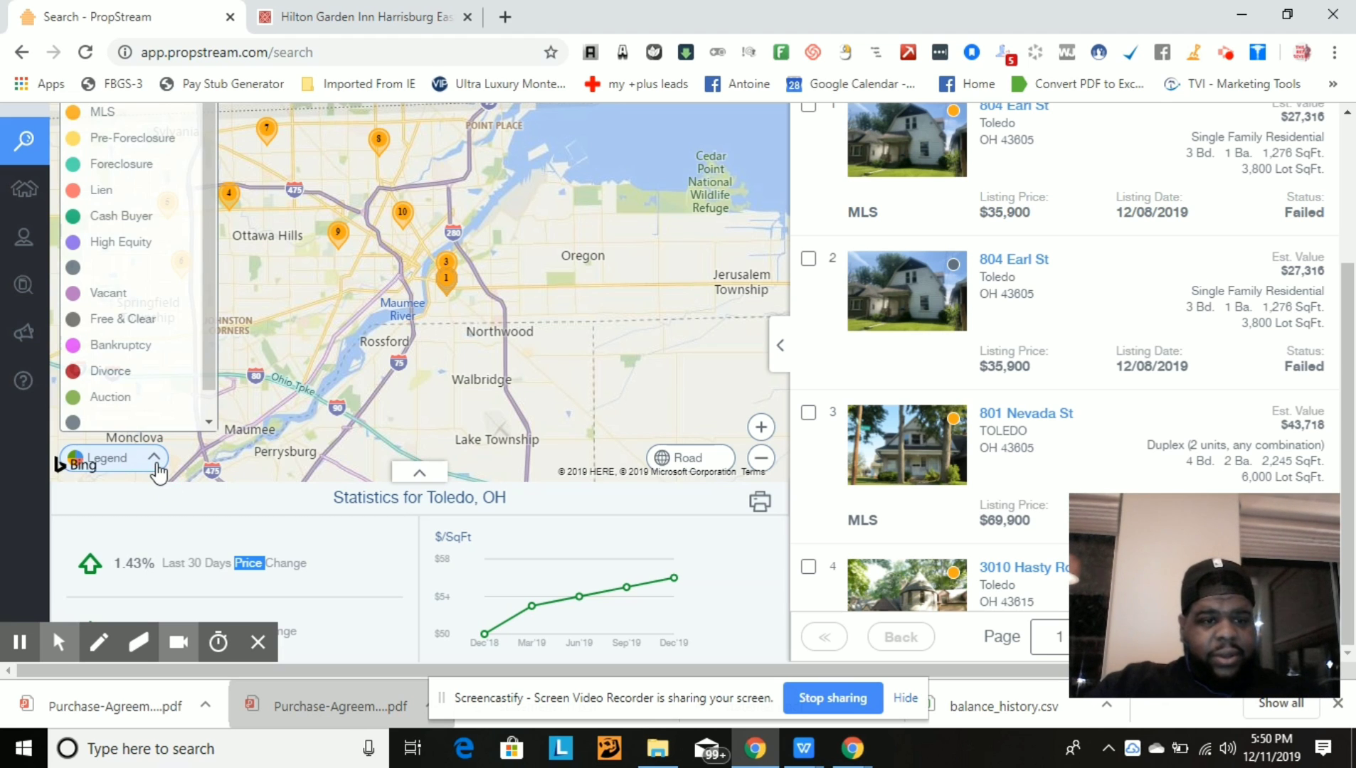
left_click_drag(212, 316, 213, 382)
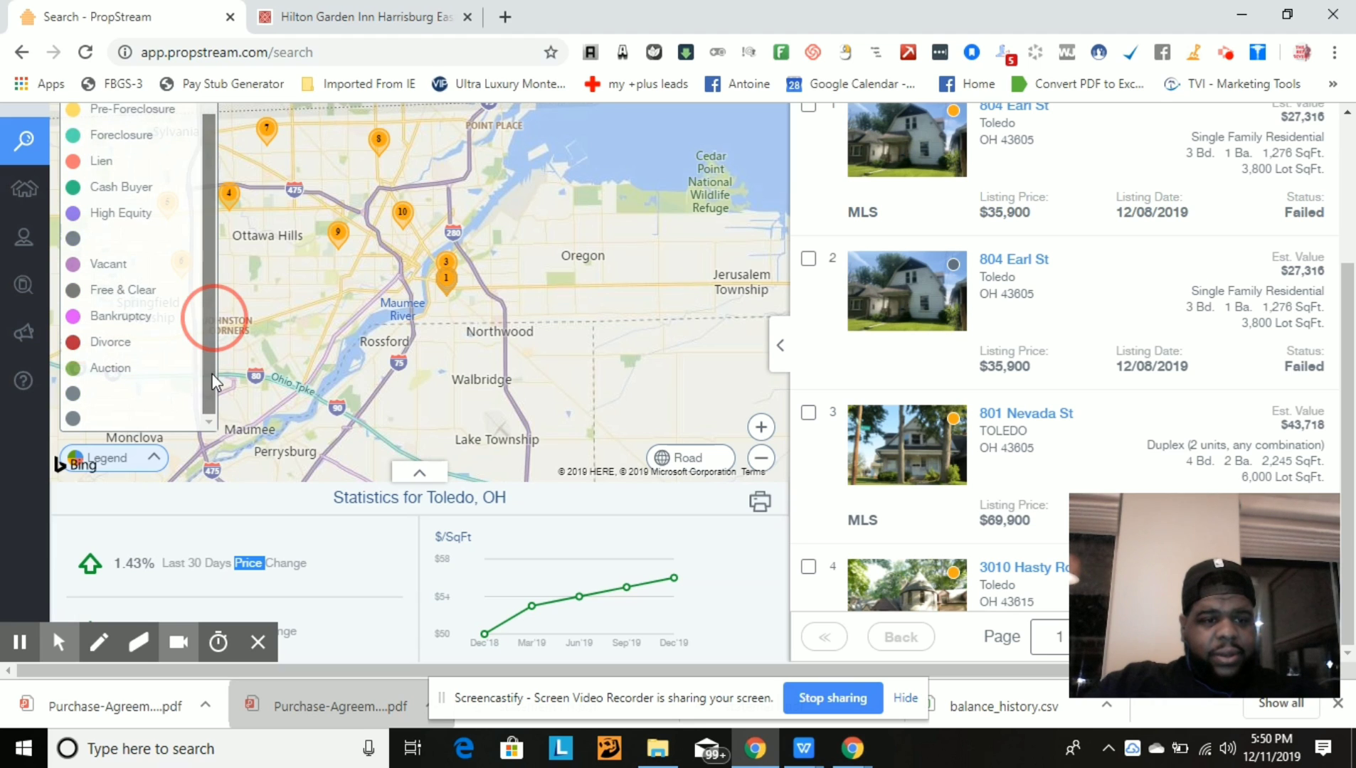
scroll(213, 382, "up", 1)
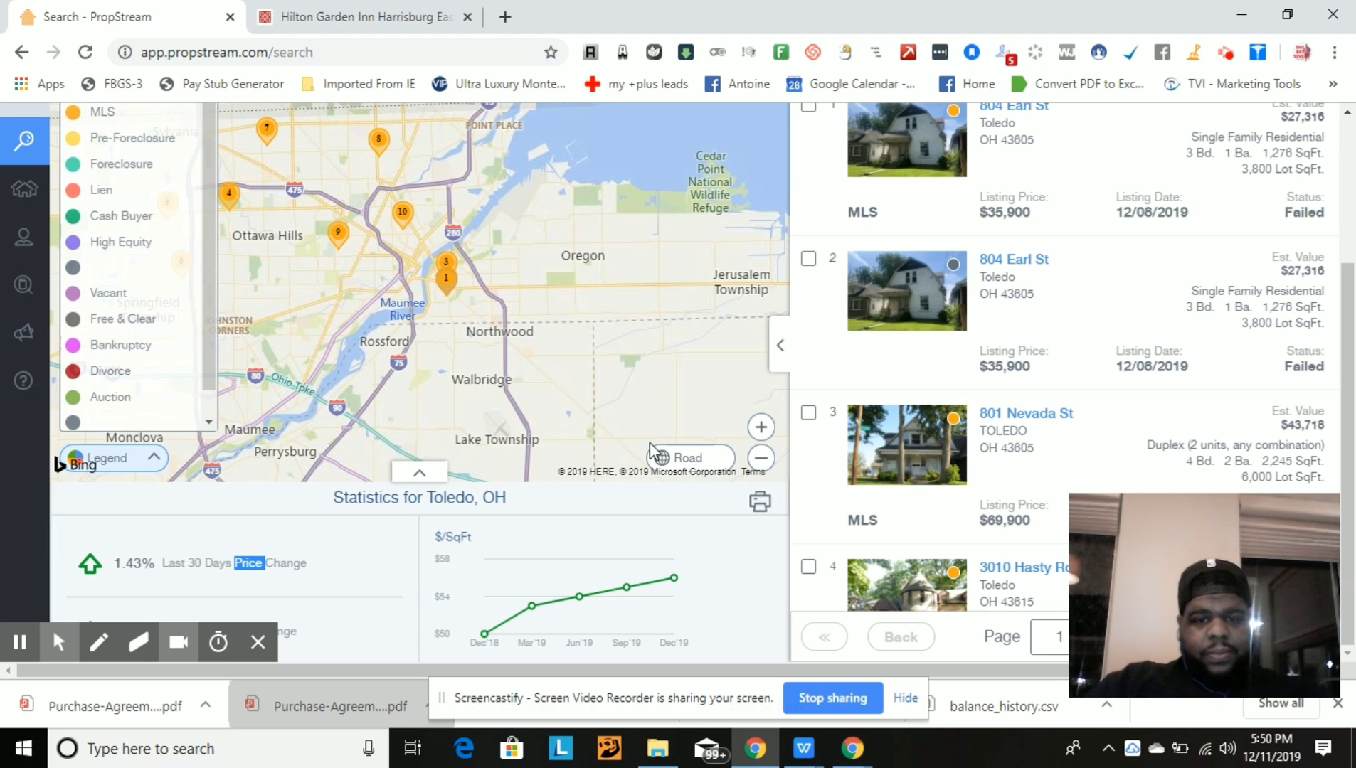
- Switch the map's base layer to aerial imagery
left_click(676, 457)
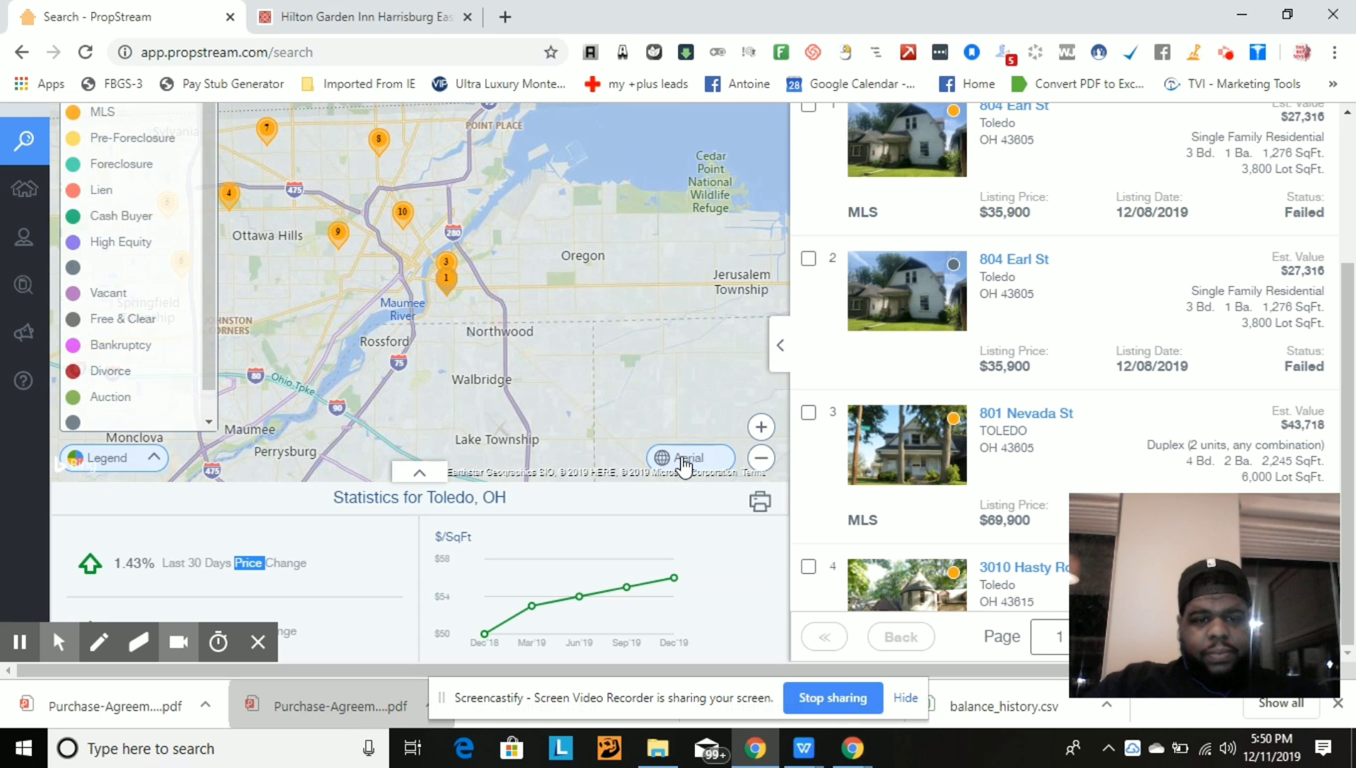
left_click(683, 462)
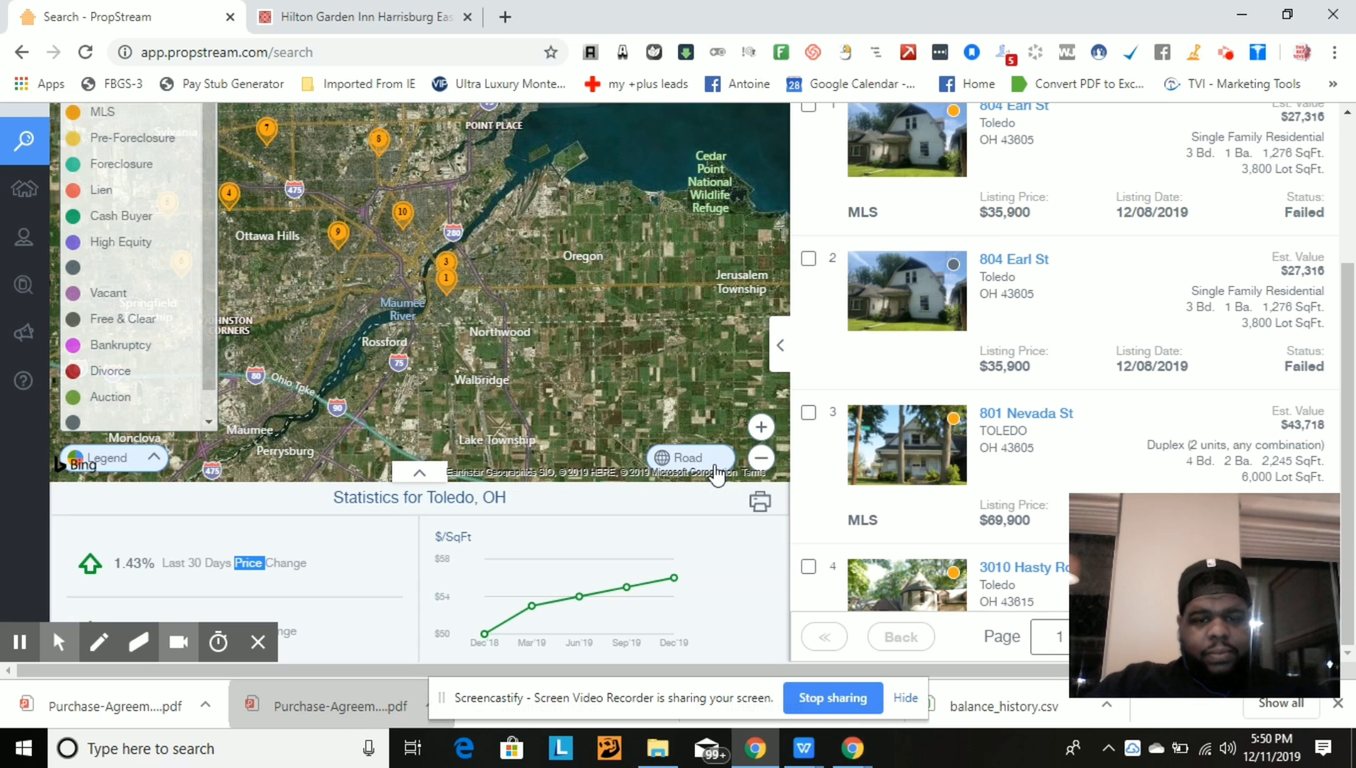
left_click(715, 466)
left_click(715, 466)
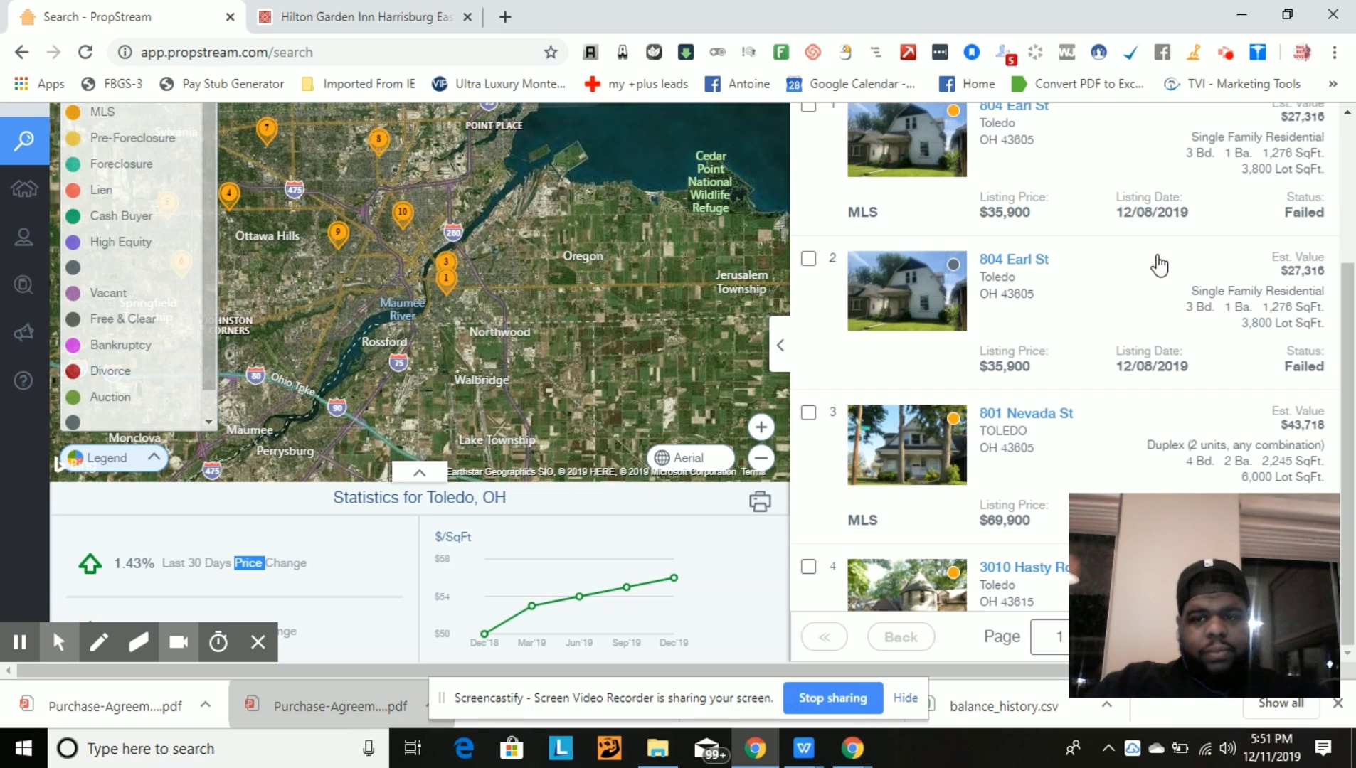
- Overlay the Est. Value analytics heat map on the Toledo map
left_click_drag(1354, 324, 1351, 203)
left_click(755, 229)
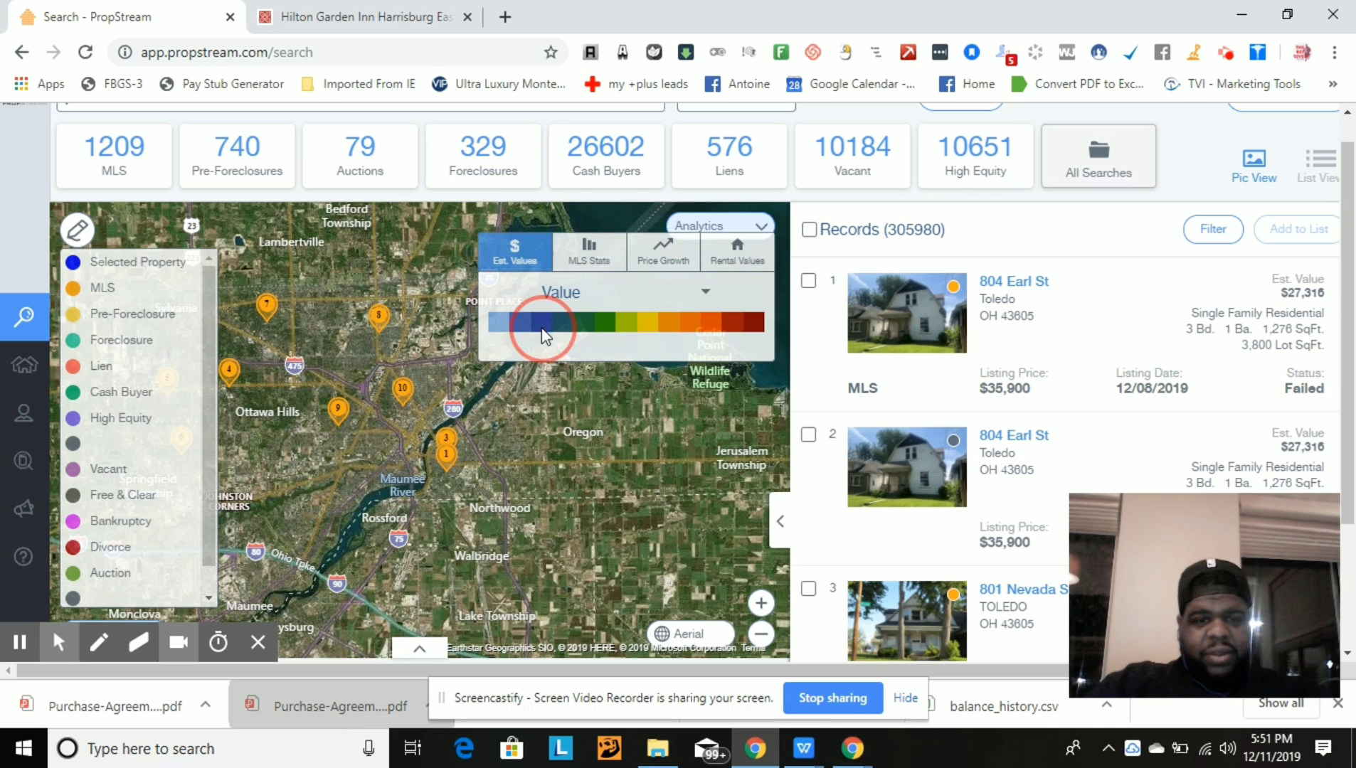
left_click(705, 297)
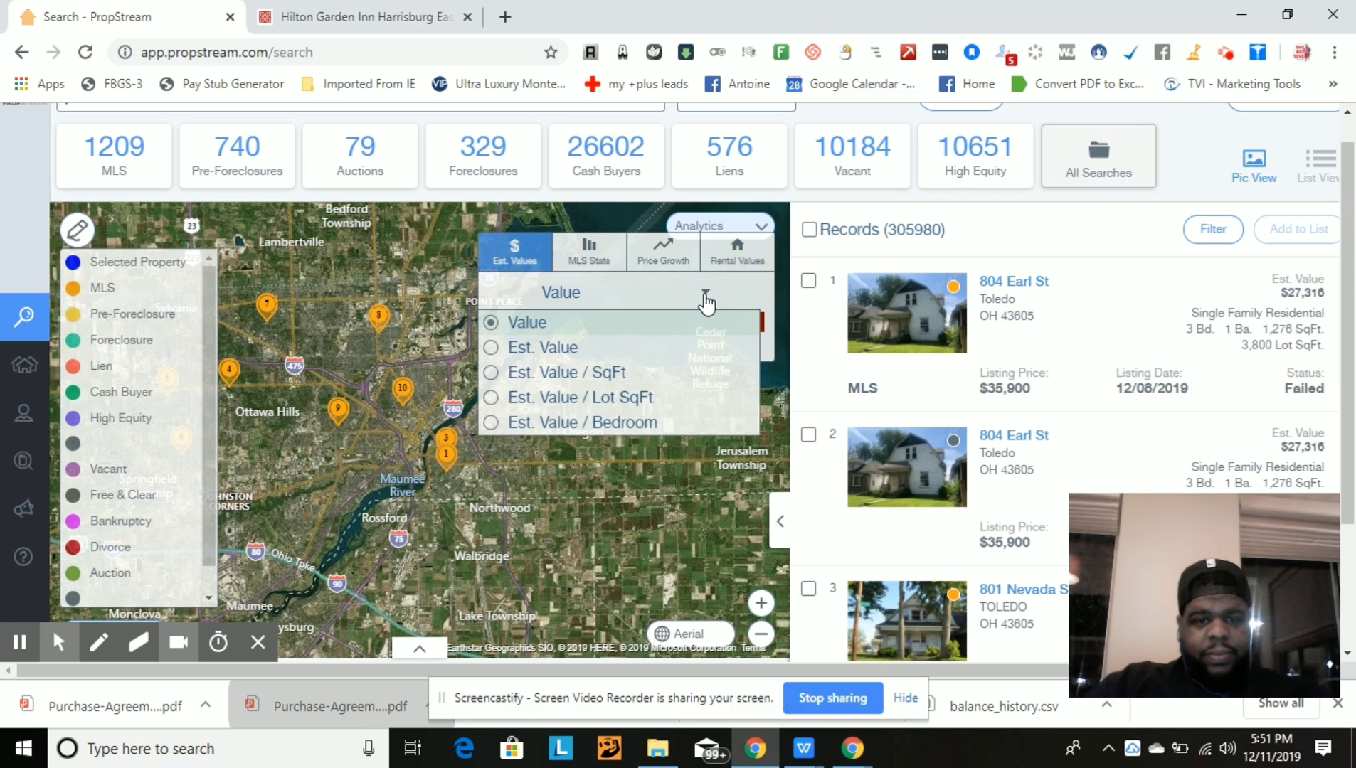
left_click(505, 333)
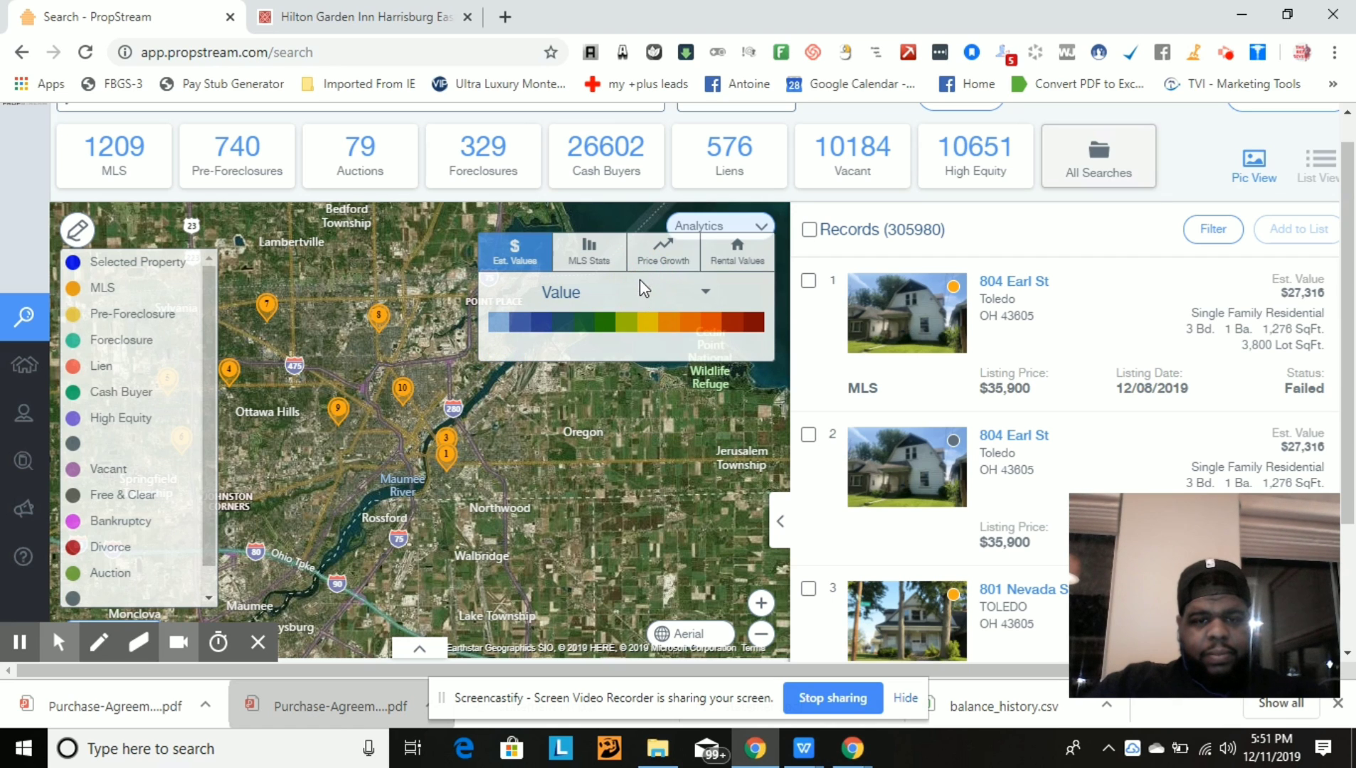
left_click(705, 293)
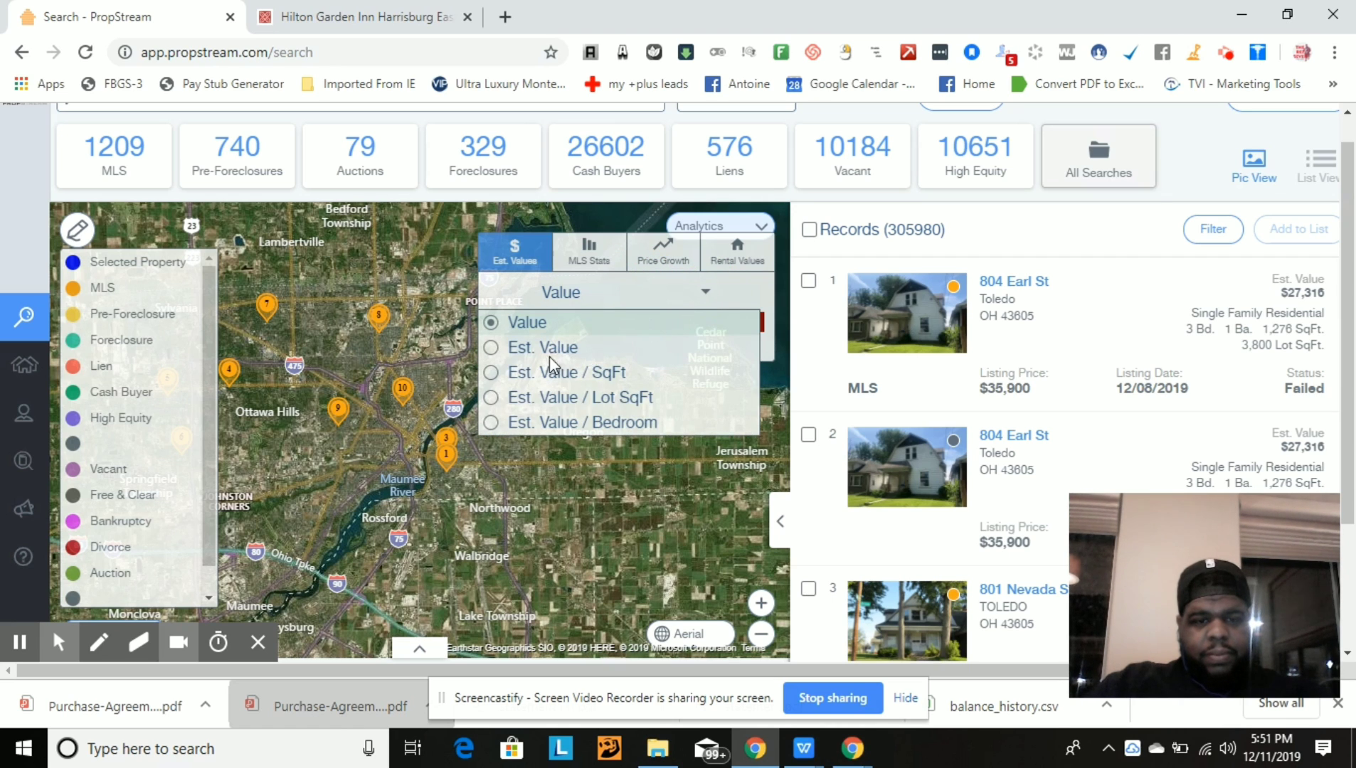
left_click(498, 347)
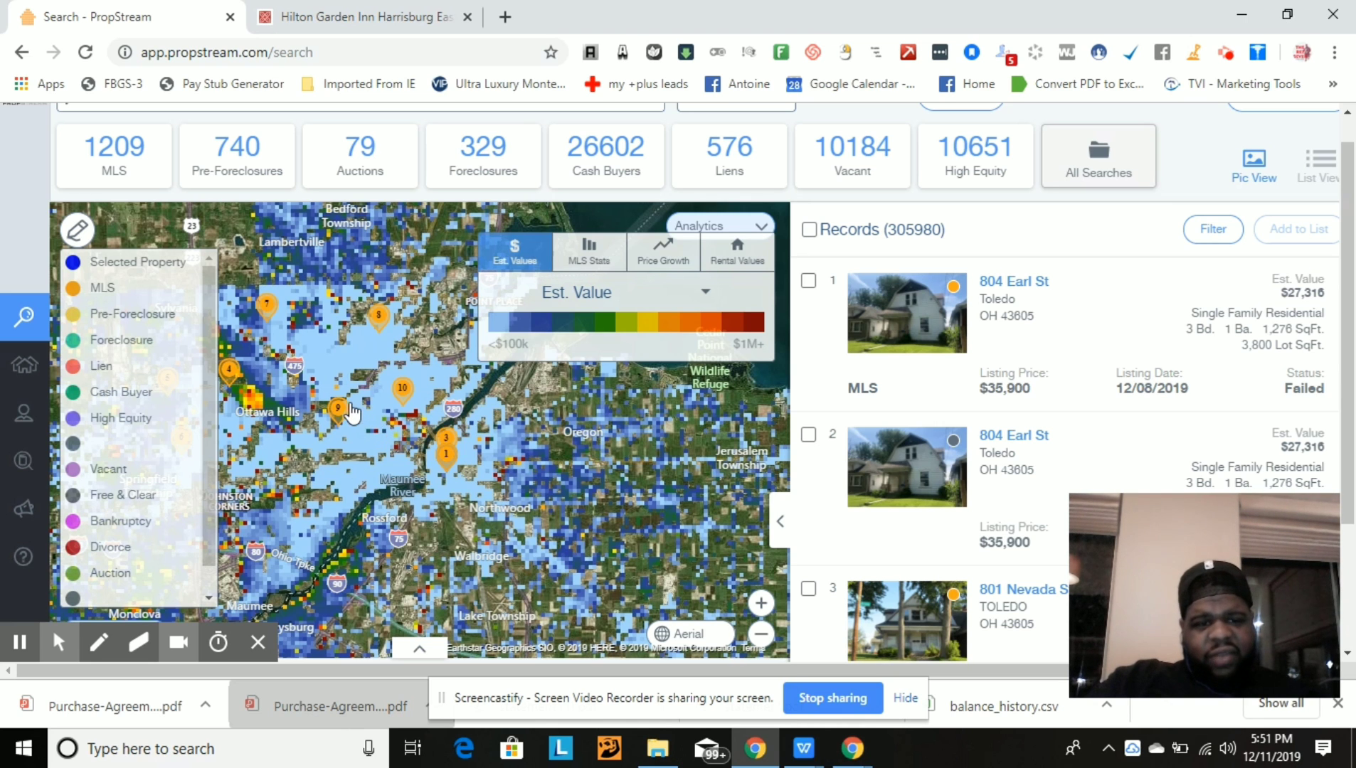
- Examine the estimated-value heat map up close around central Toledo
left_click_drag(350, 412, 321, 355)
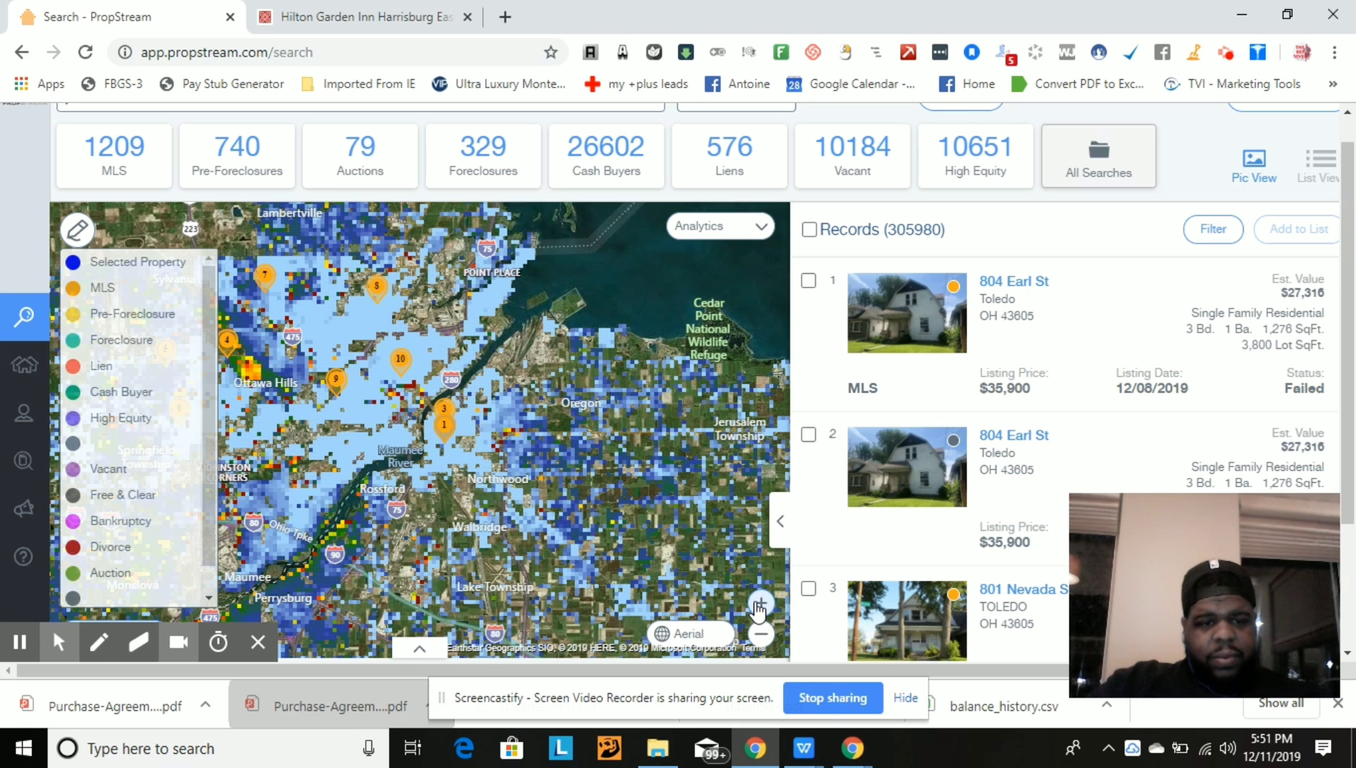
left_click(760, 605)
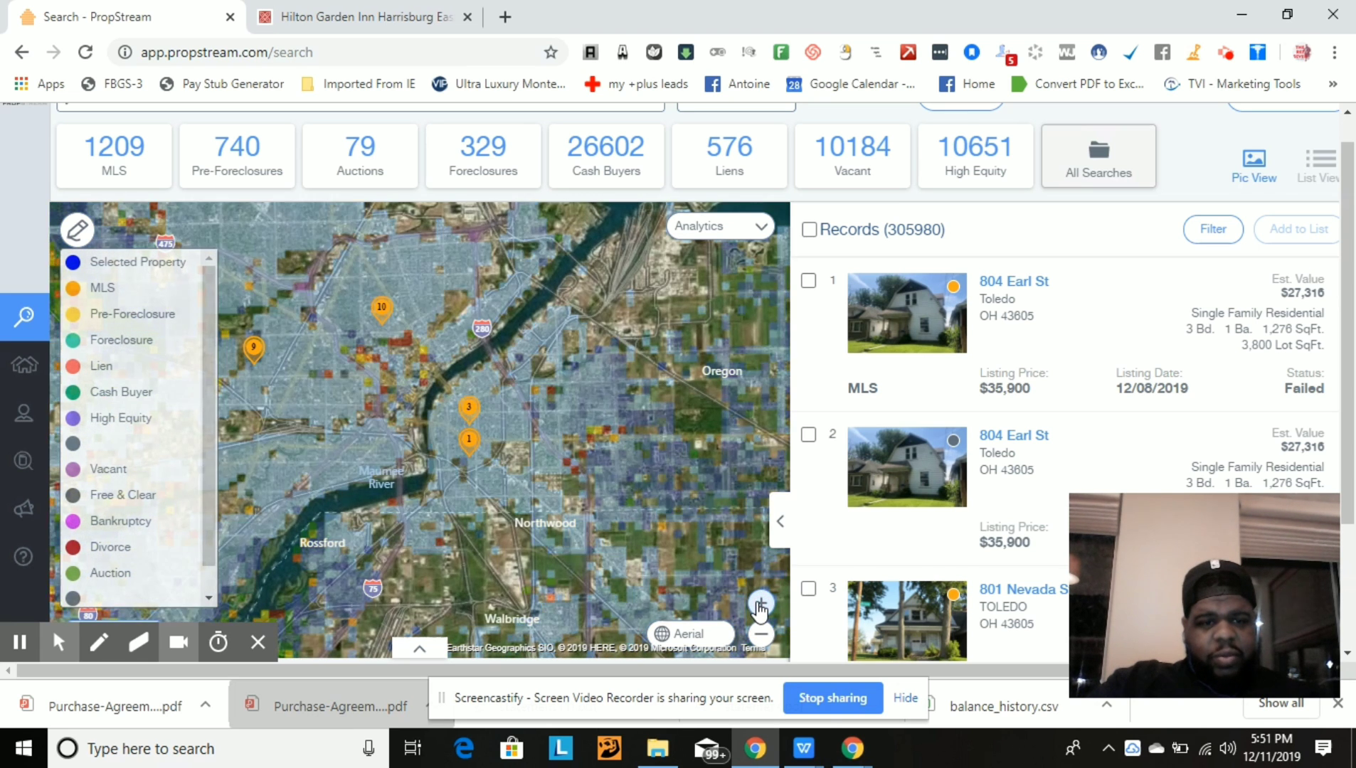
left_click(760, 604)
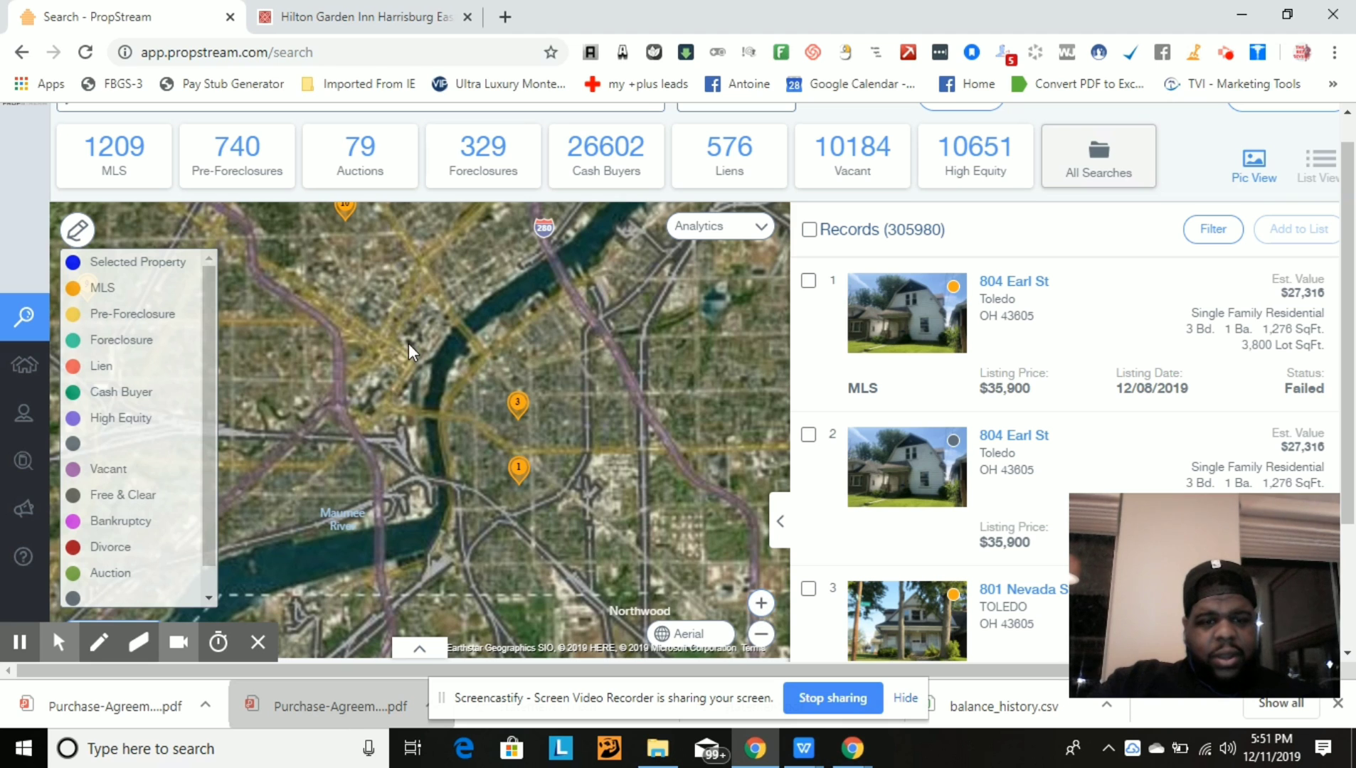
left_click_drag(409, 351, 462, 513)
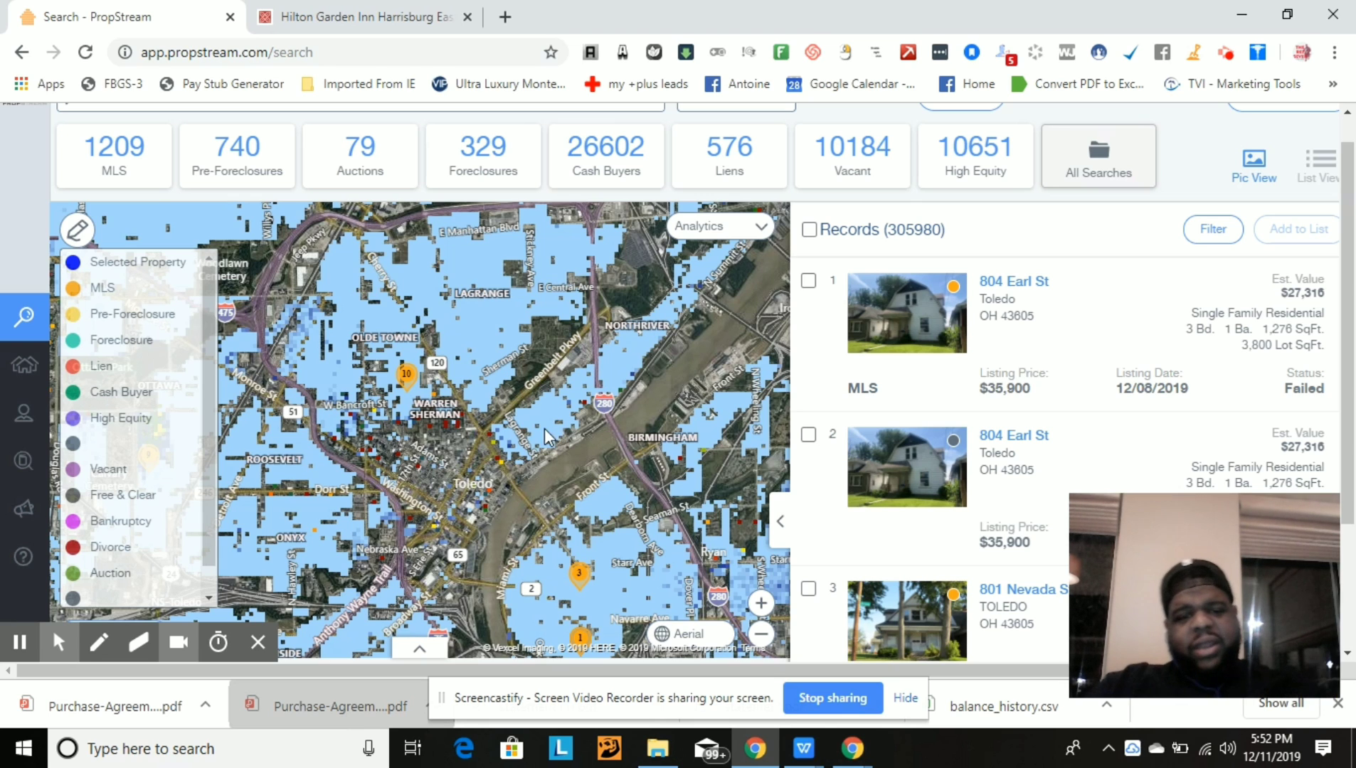
left_click(675, 390)
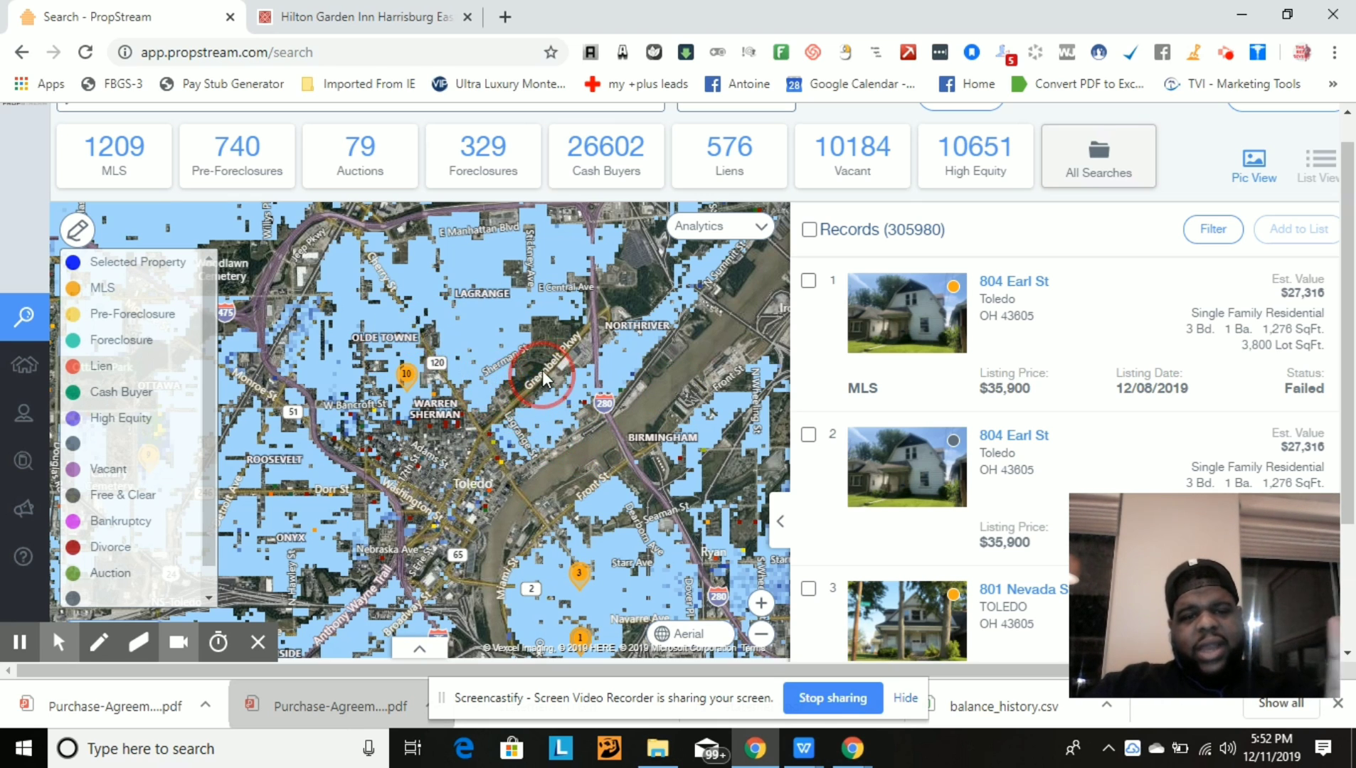
right_click(541, 312)
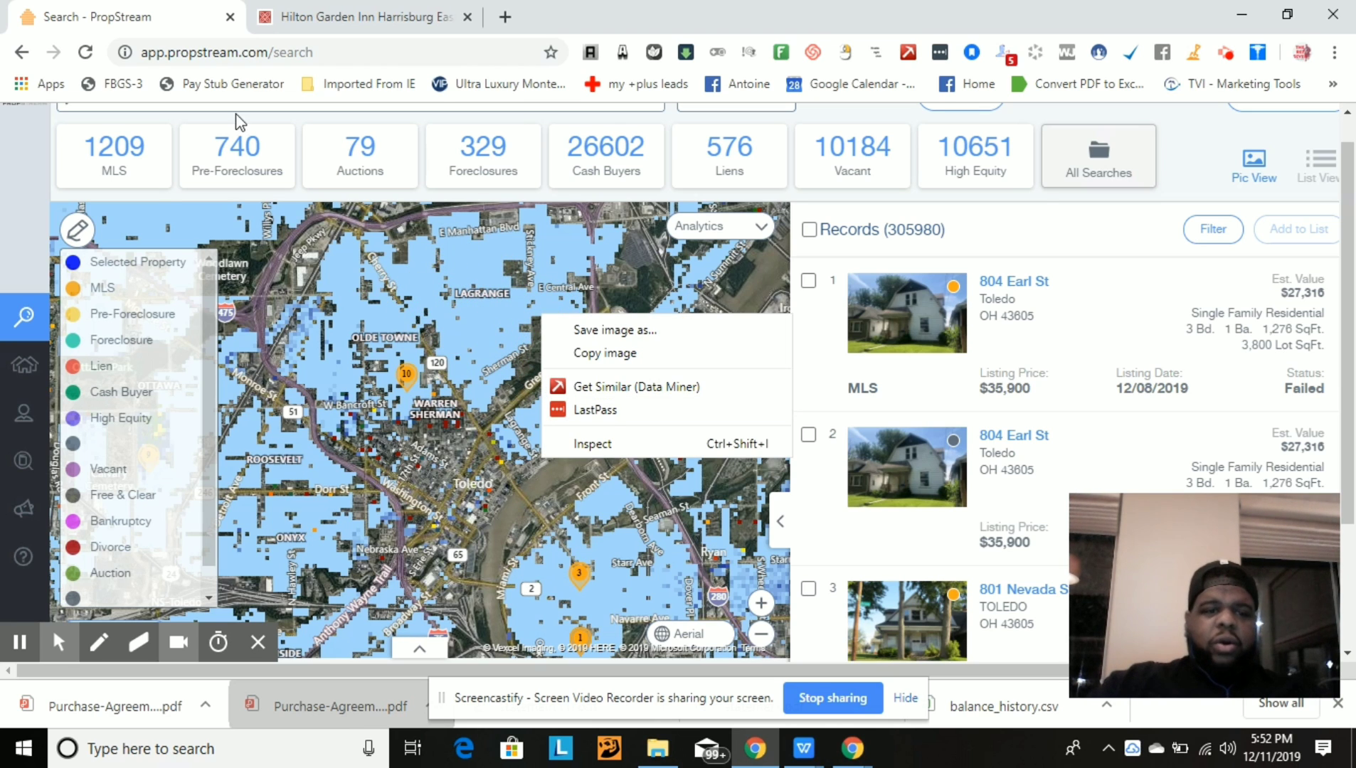
- Limit the Toledo property records to pre-foreclosures
left_click(237, 153)
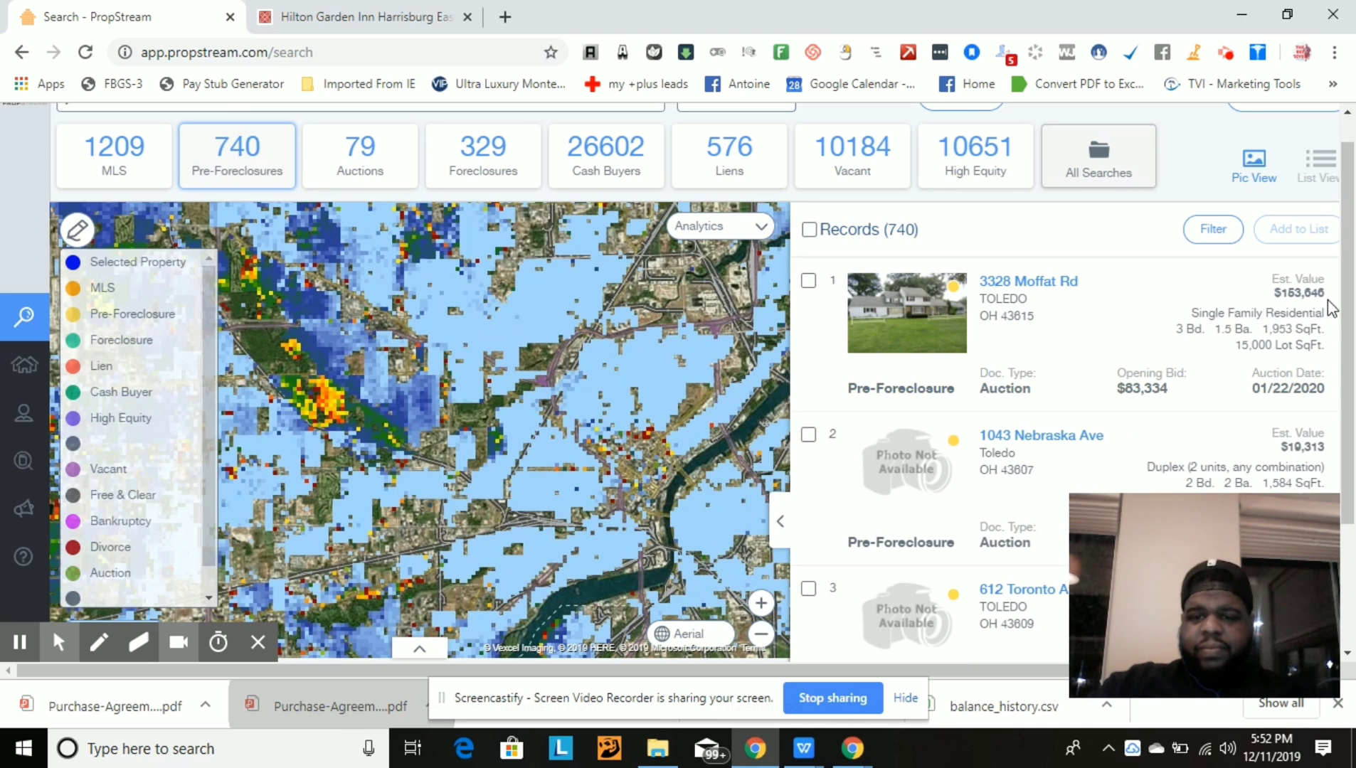
- Open the first pre-foreclosure property's record and review its value, mortgage, ownership and property characteristics
left_click(1341, 247)
left_click_drag(1340, 247, 1350, 265)
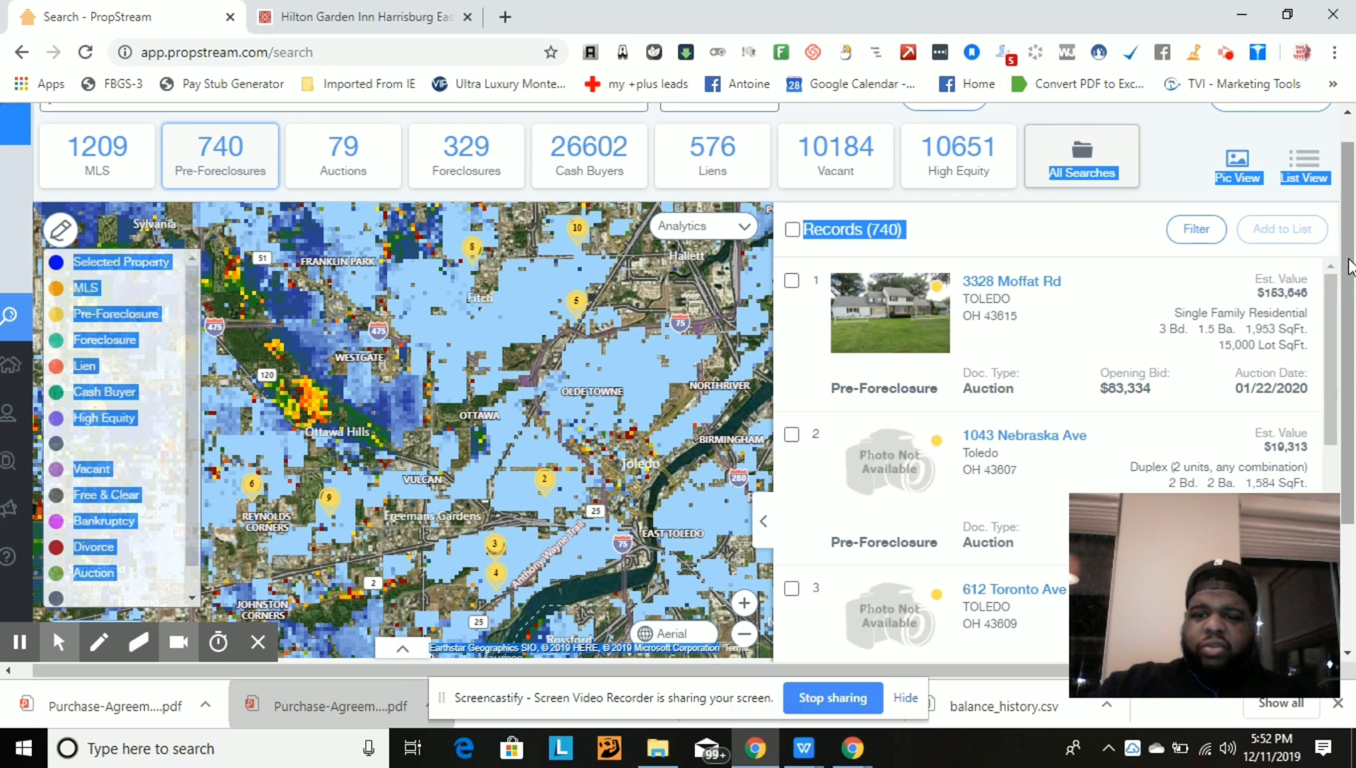
left_click_drag(1340, 334, 1340, 331)
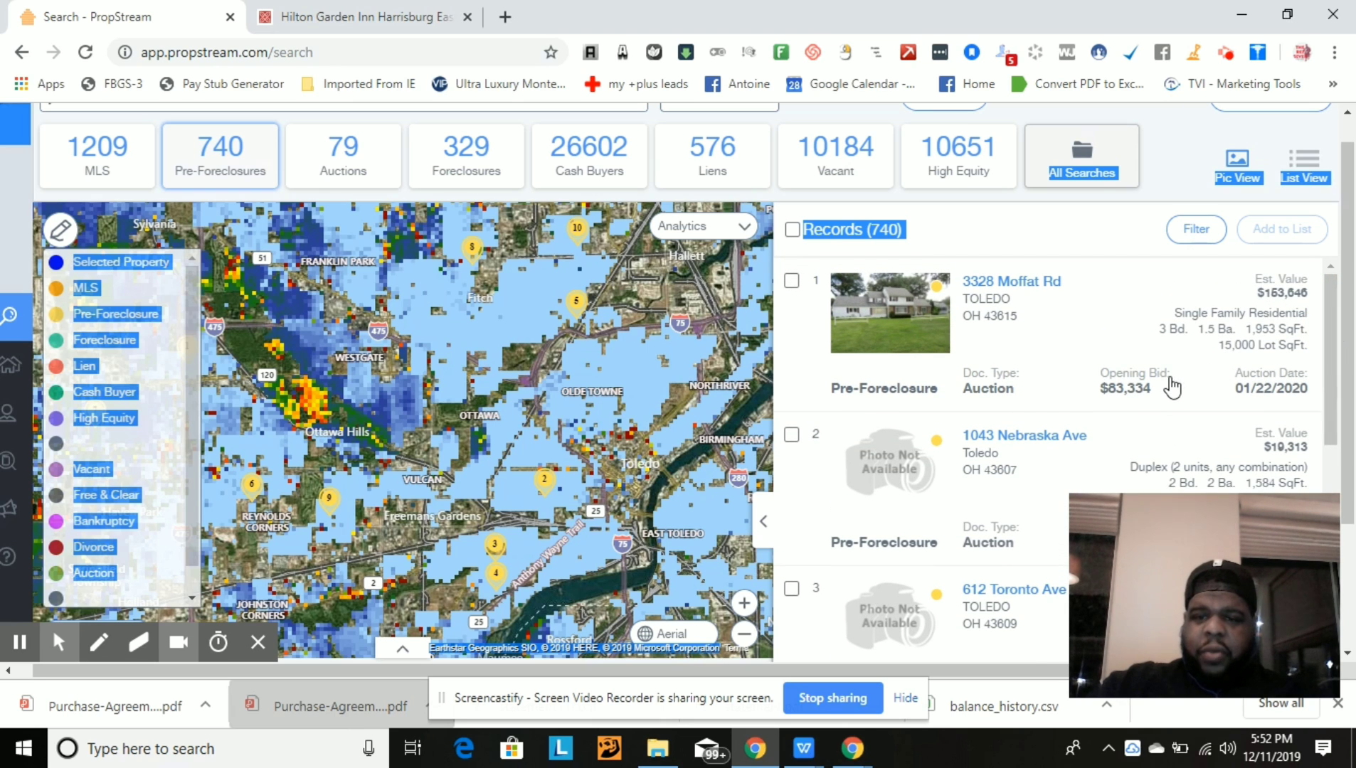
left_click(1033, 287)
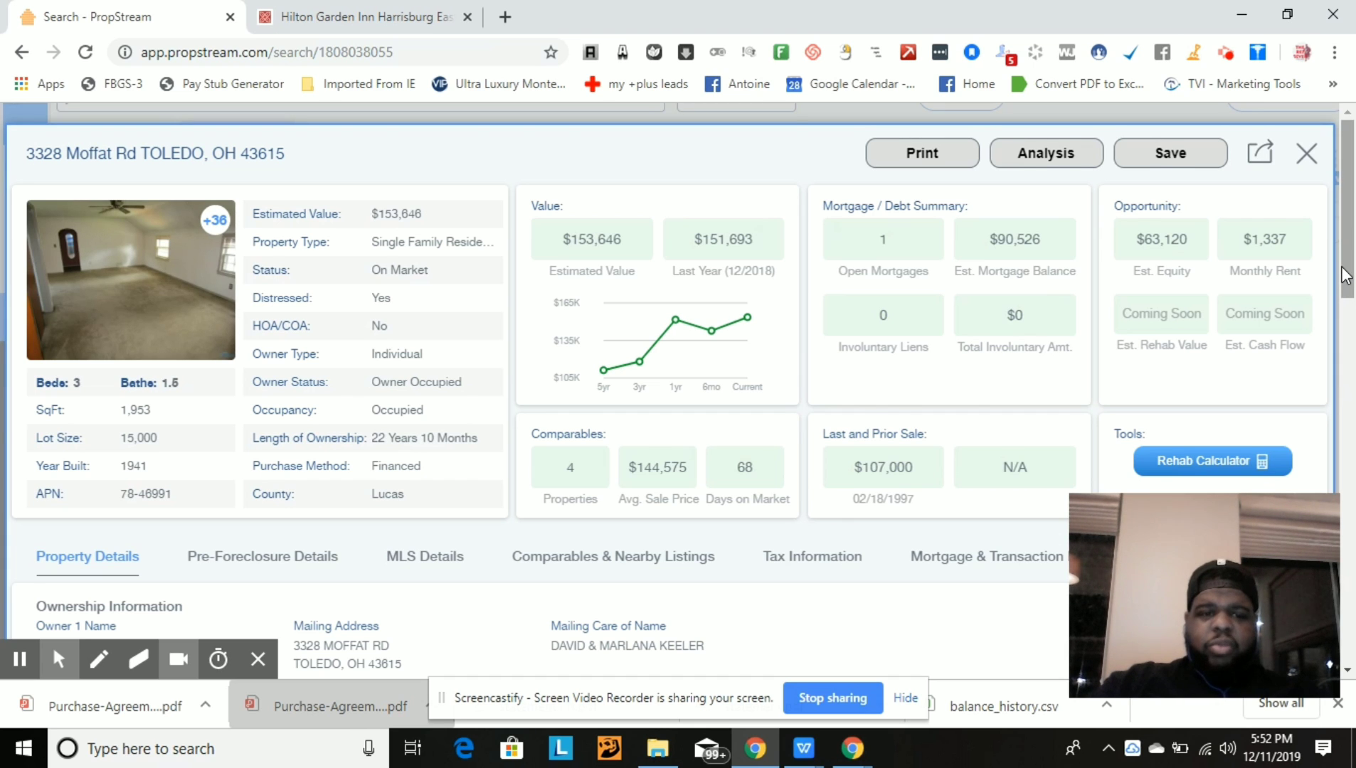
left_click_drag(1348, 276, 1348, 285)
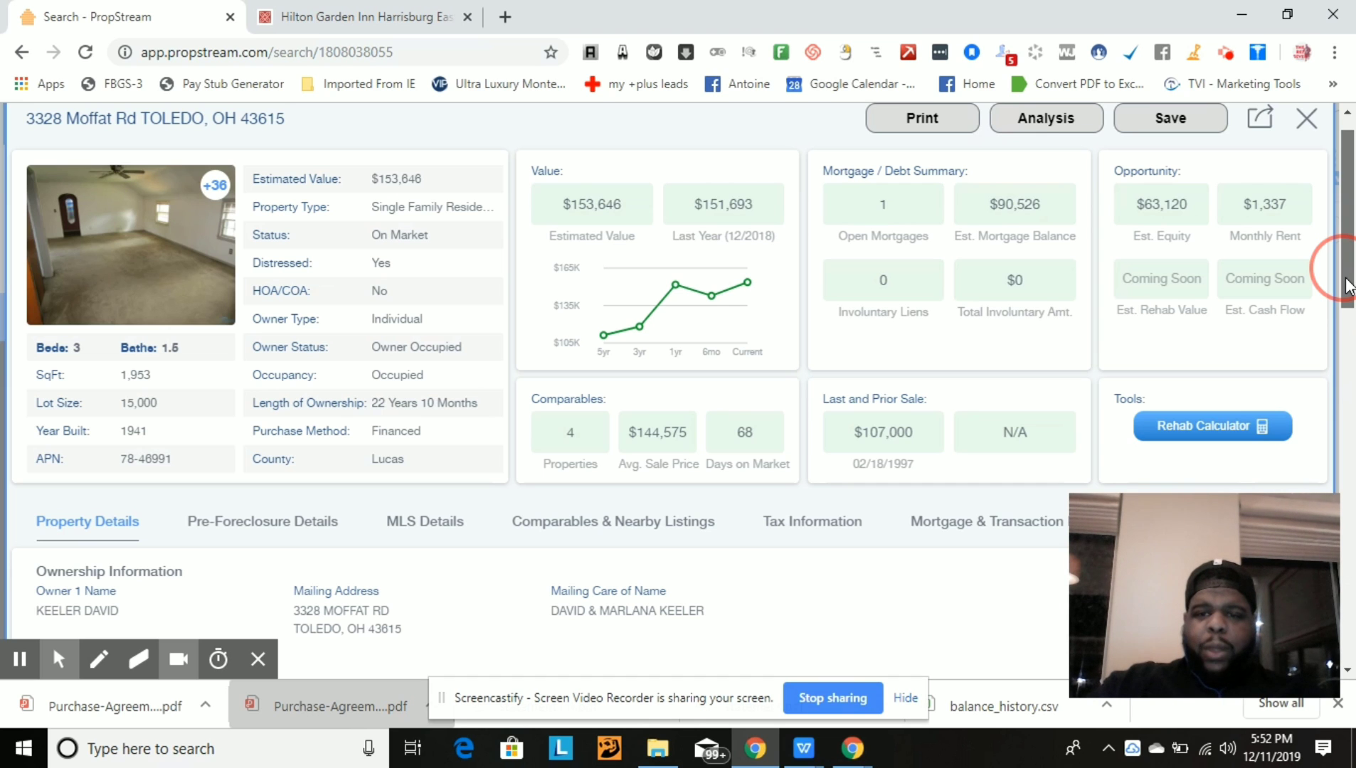
left_click_drag(1348, 285, 1346, 363)
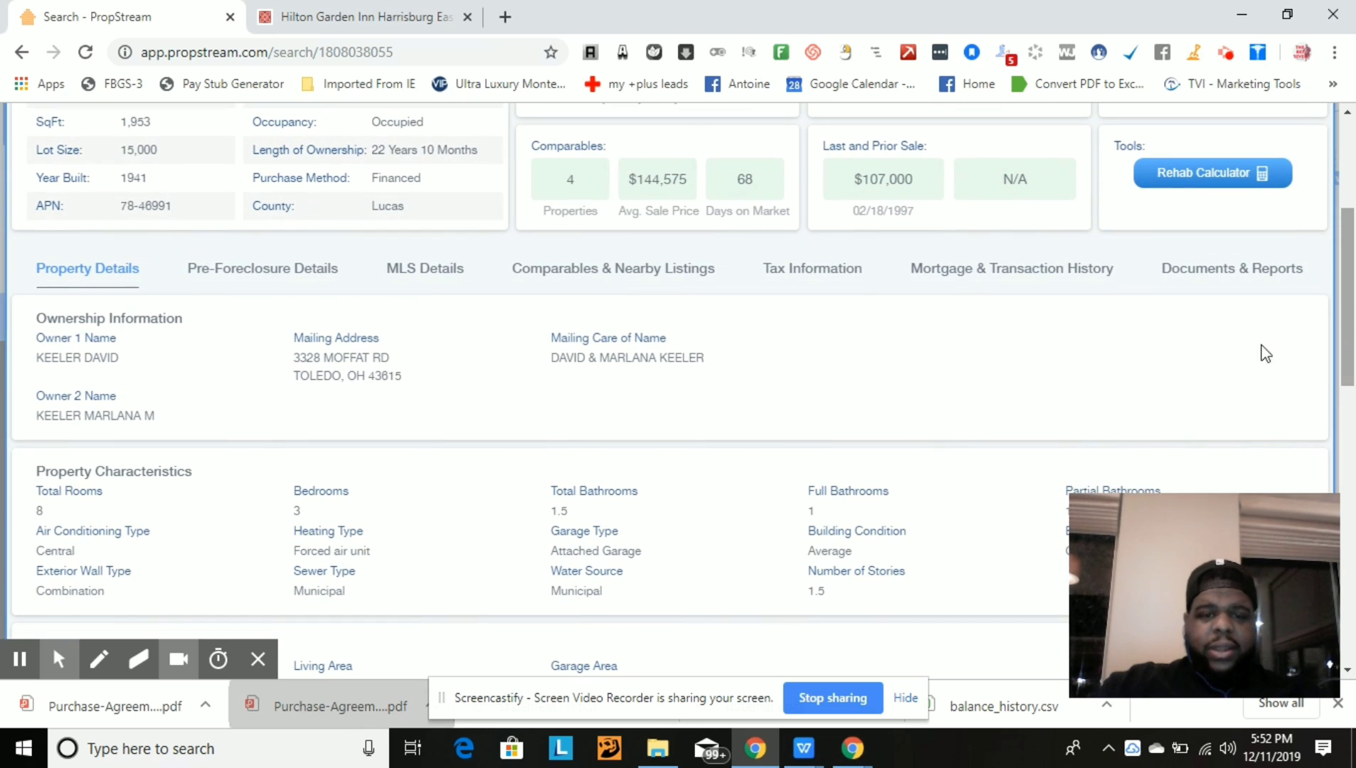
- Review the property's recording, auction, loan and trustee information under Pre-Foreclosure Details, and close the record
left_click(229, 285)
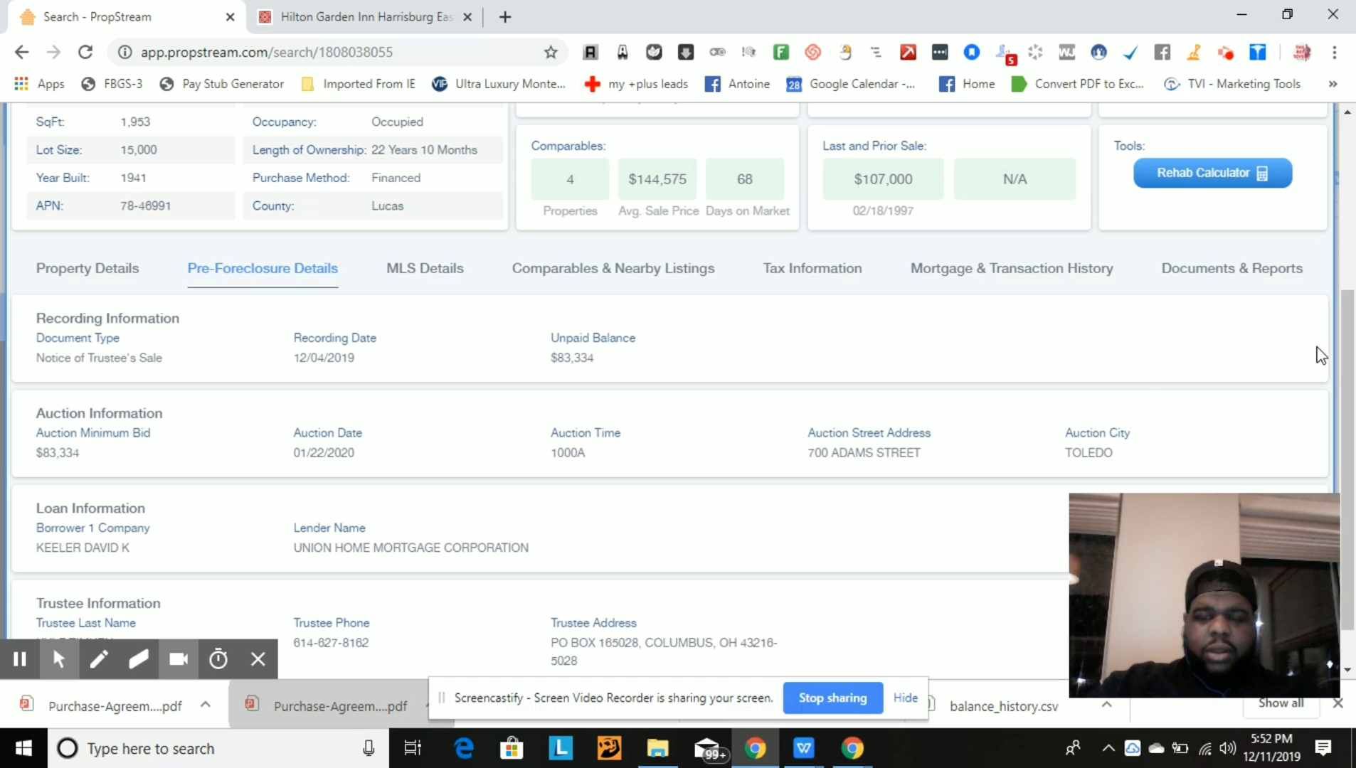
left_click_drag(1350, 310, 1351, 366)
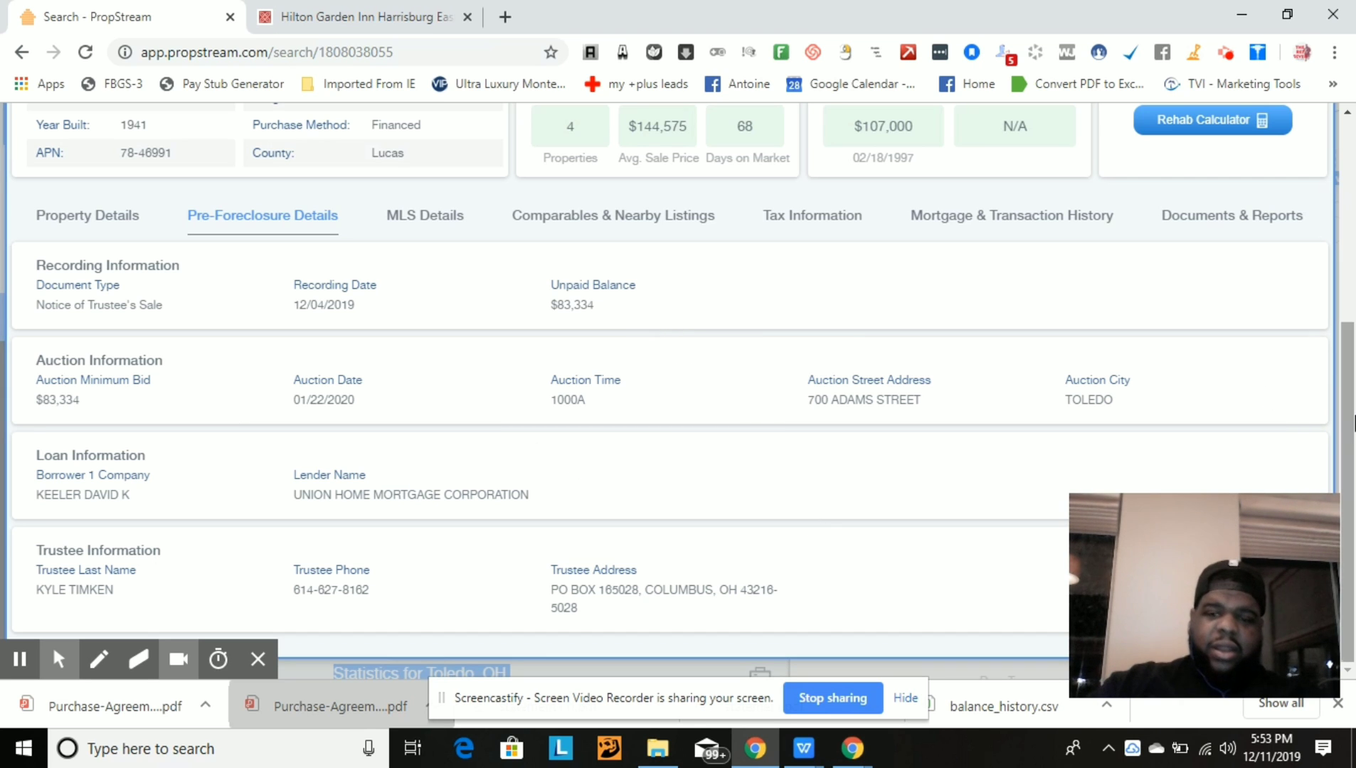
left_click_drag(1341, 442, 1350, 201)
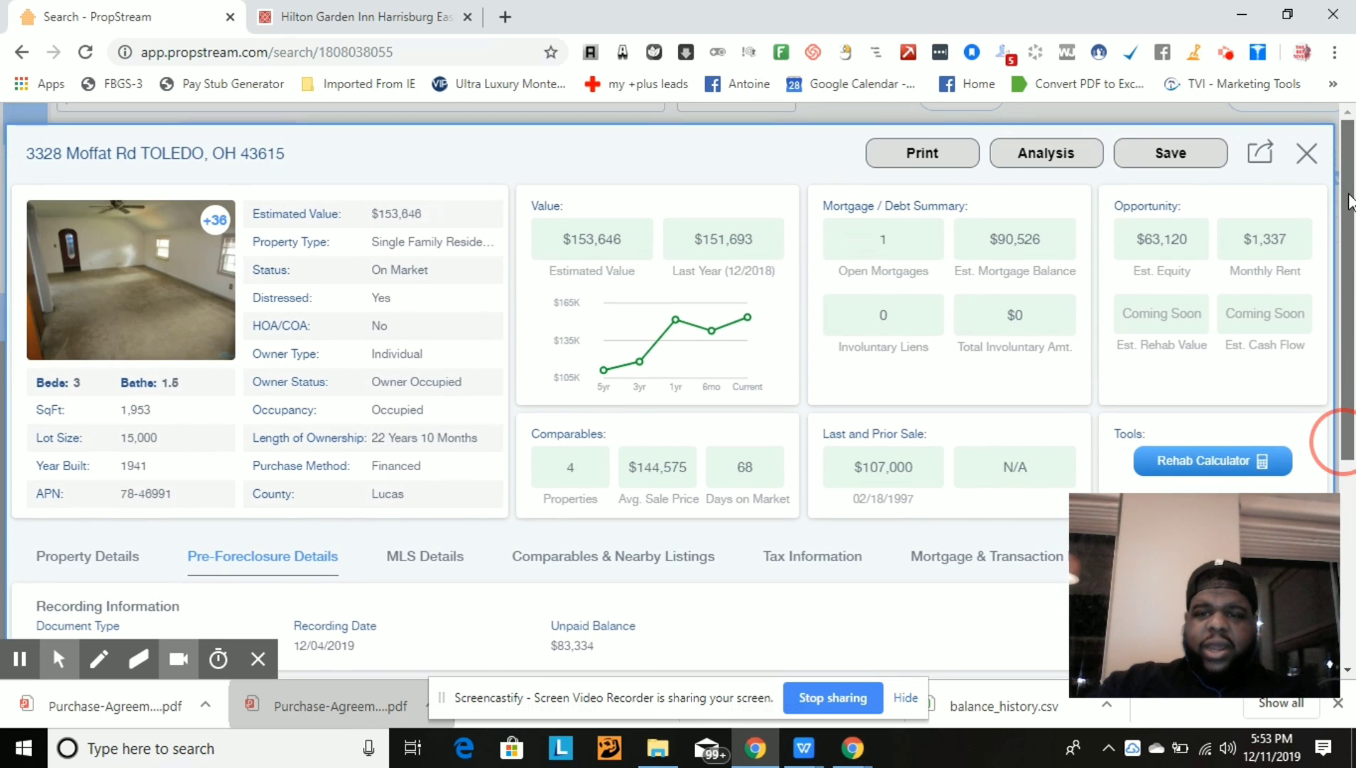
left_click(1307, 153)
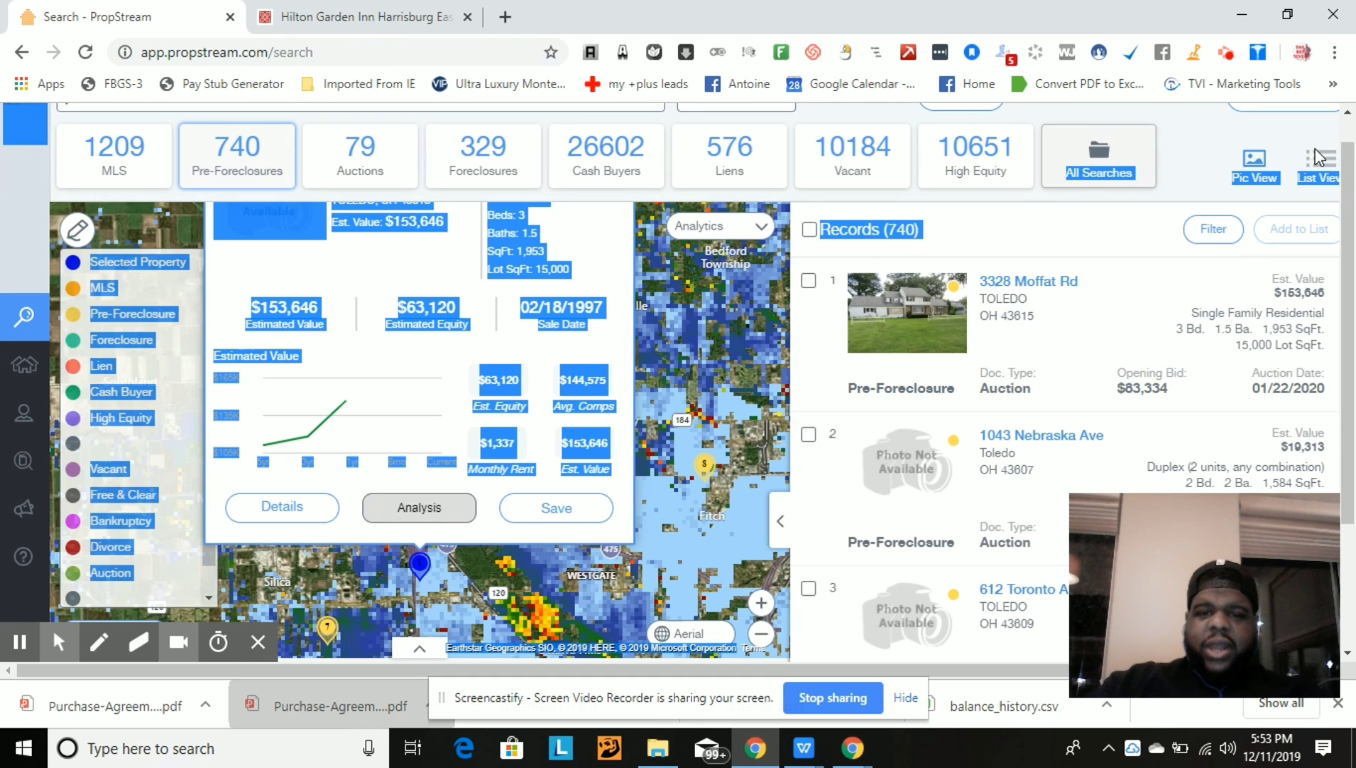
- Select all of the Toledo pre-foreclosure records in the results list
scroll(1353, 228, "up", 1)
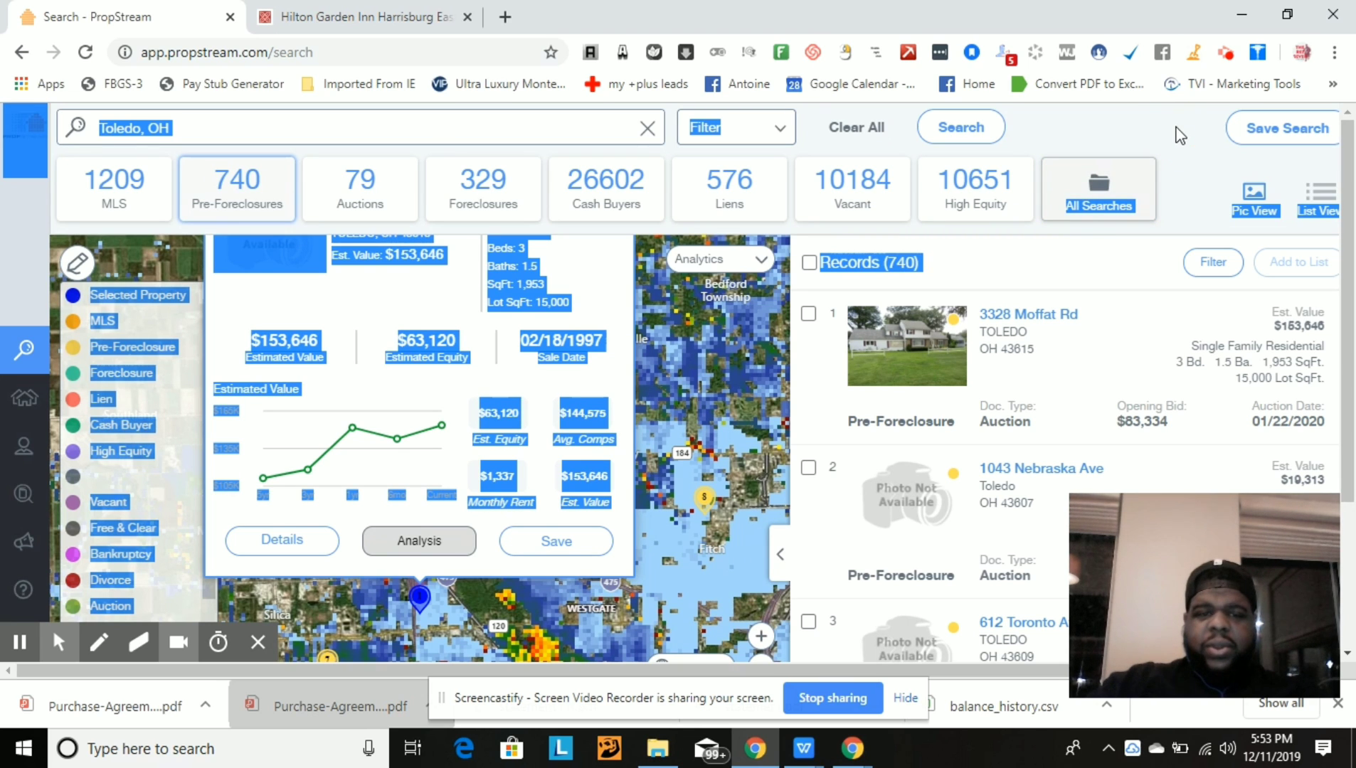
left_click(807, 264)
left_click(808, 264)
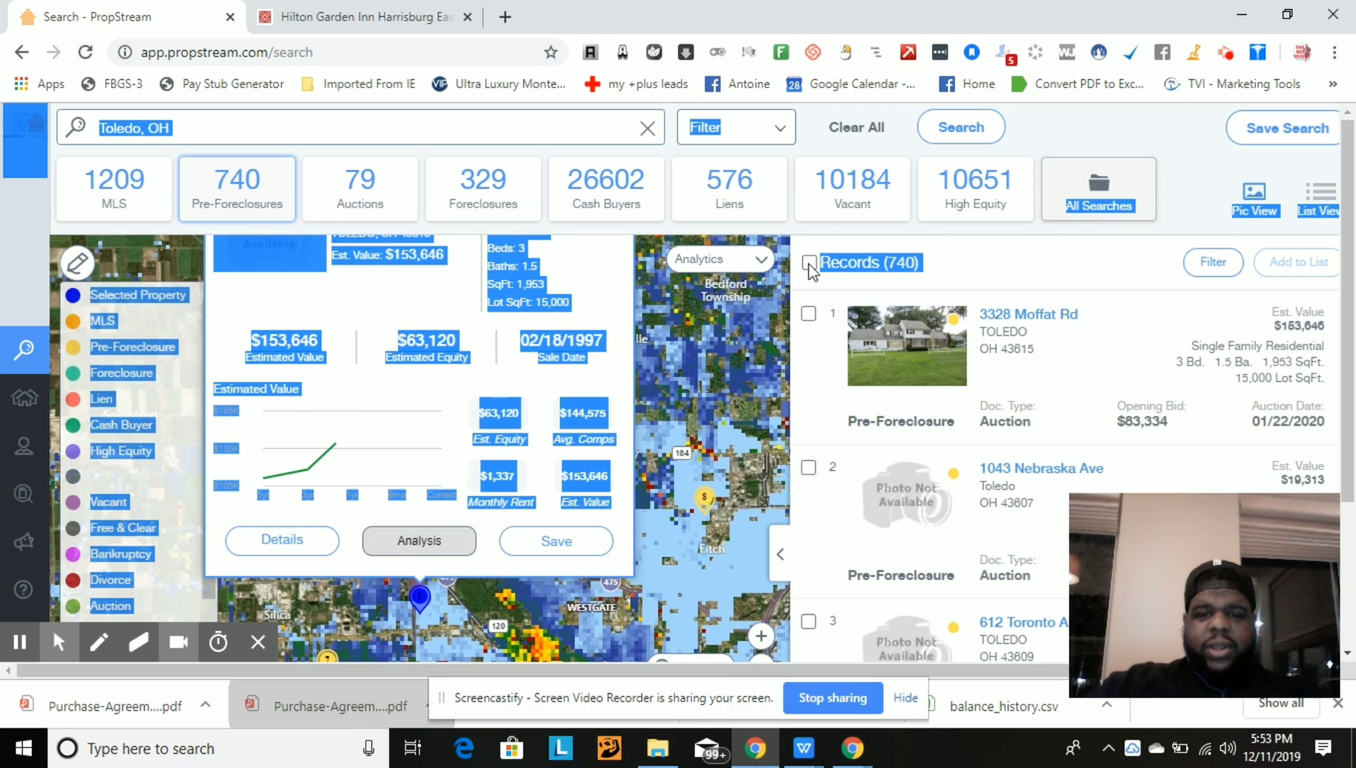
left_click(808, 264)
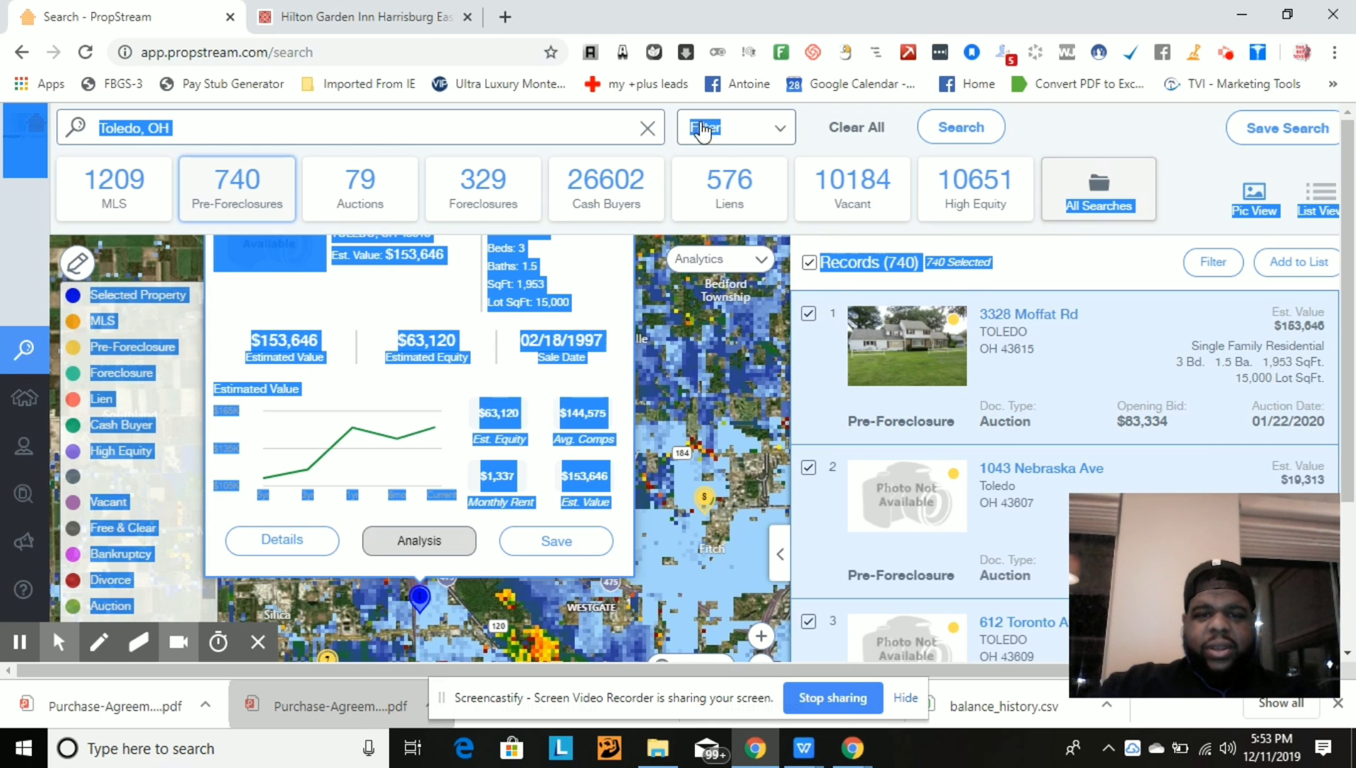
- Filter the pre-foreclosure search to a maximum of 3 bedrooms and a minimum of 1 bathroom
left_click(763, 135)
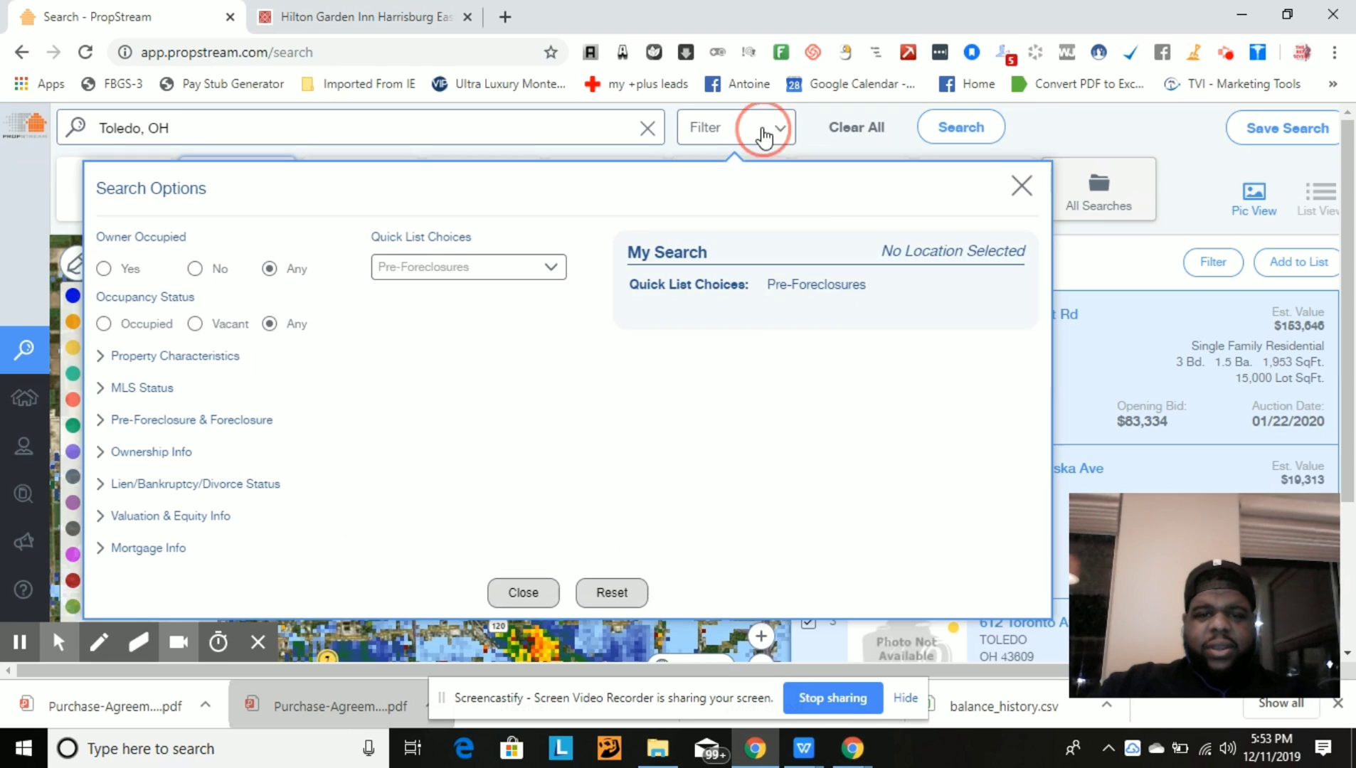
right_click(764, 135)
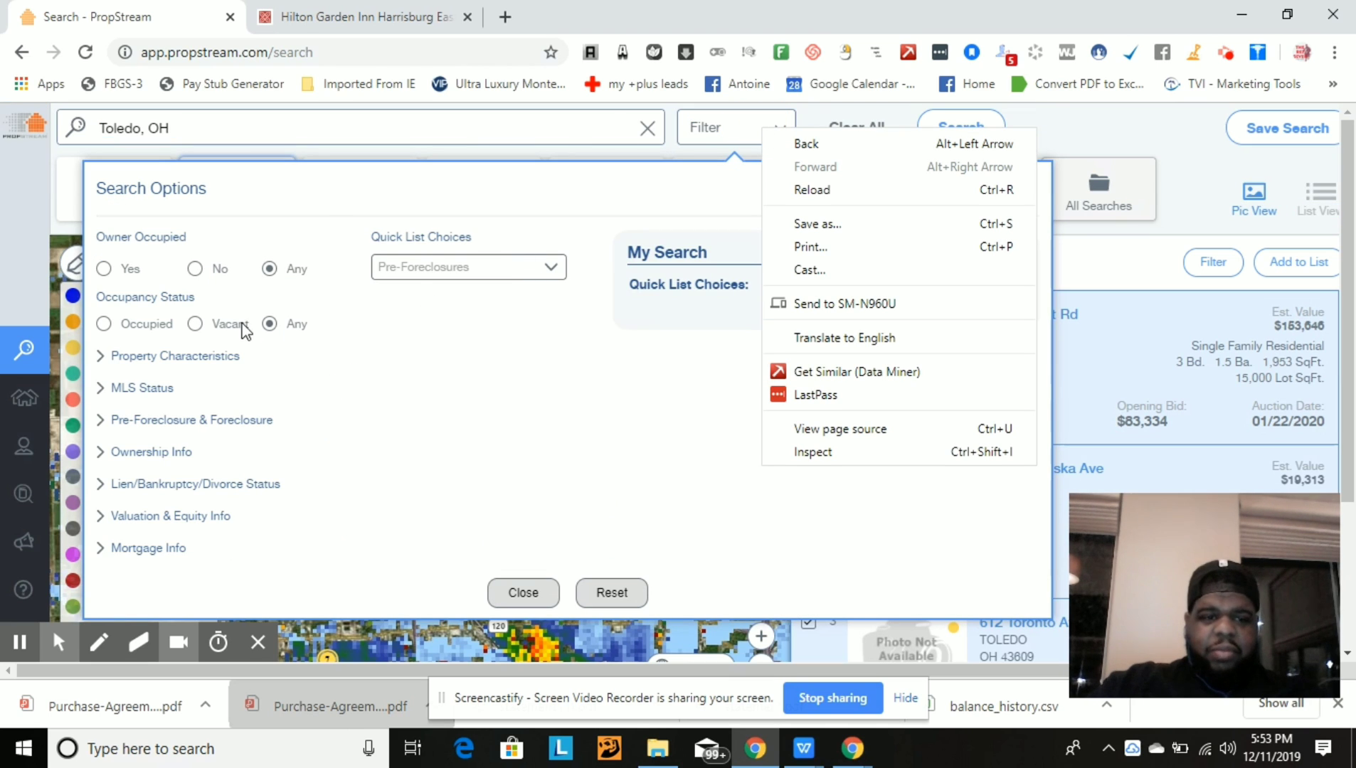
left_click(104, 361)
left_click(104, 362)
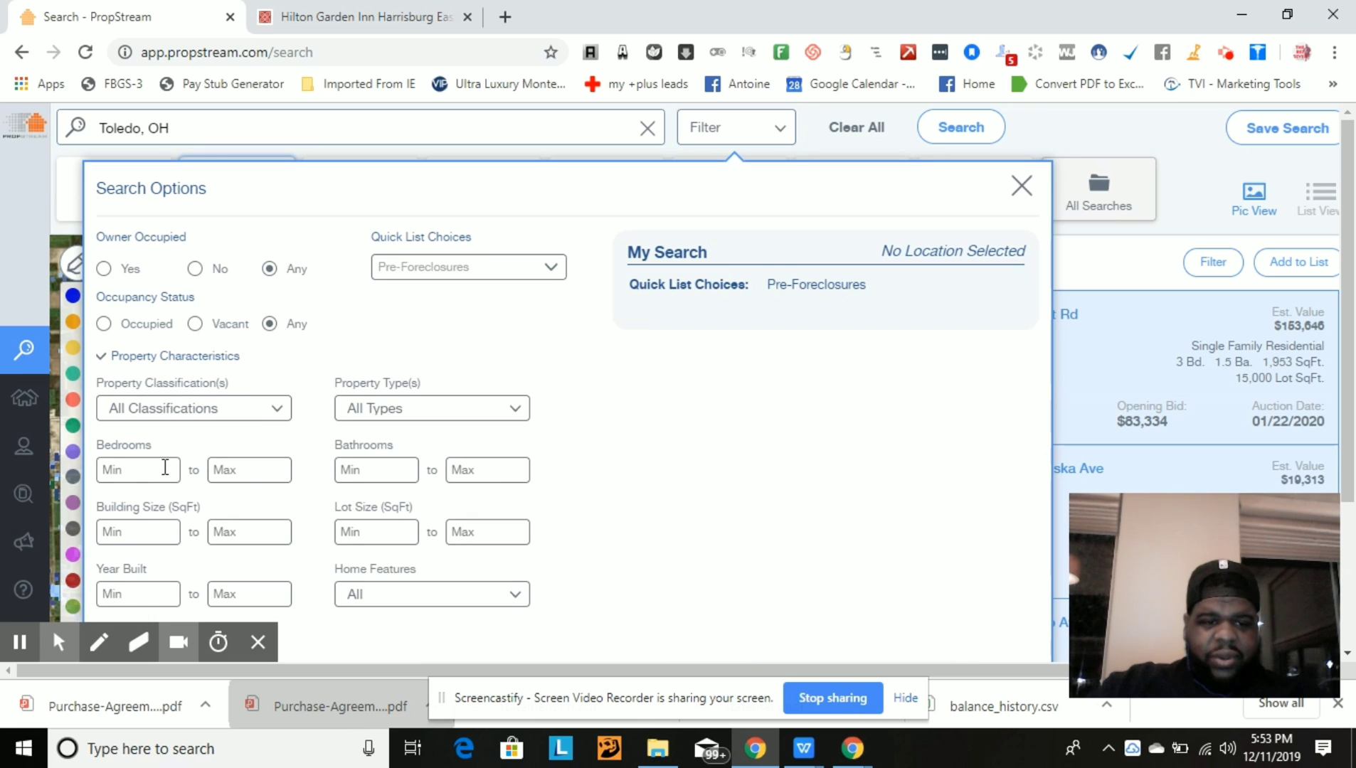
left_click(229, 464)
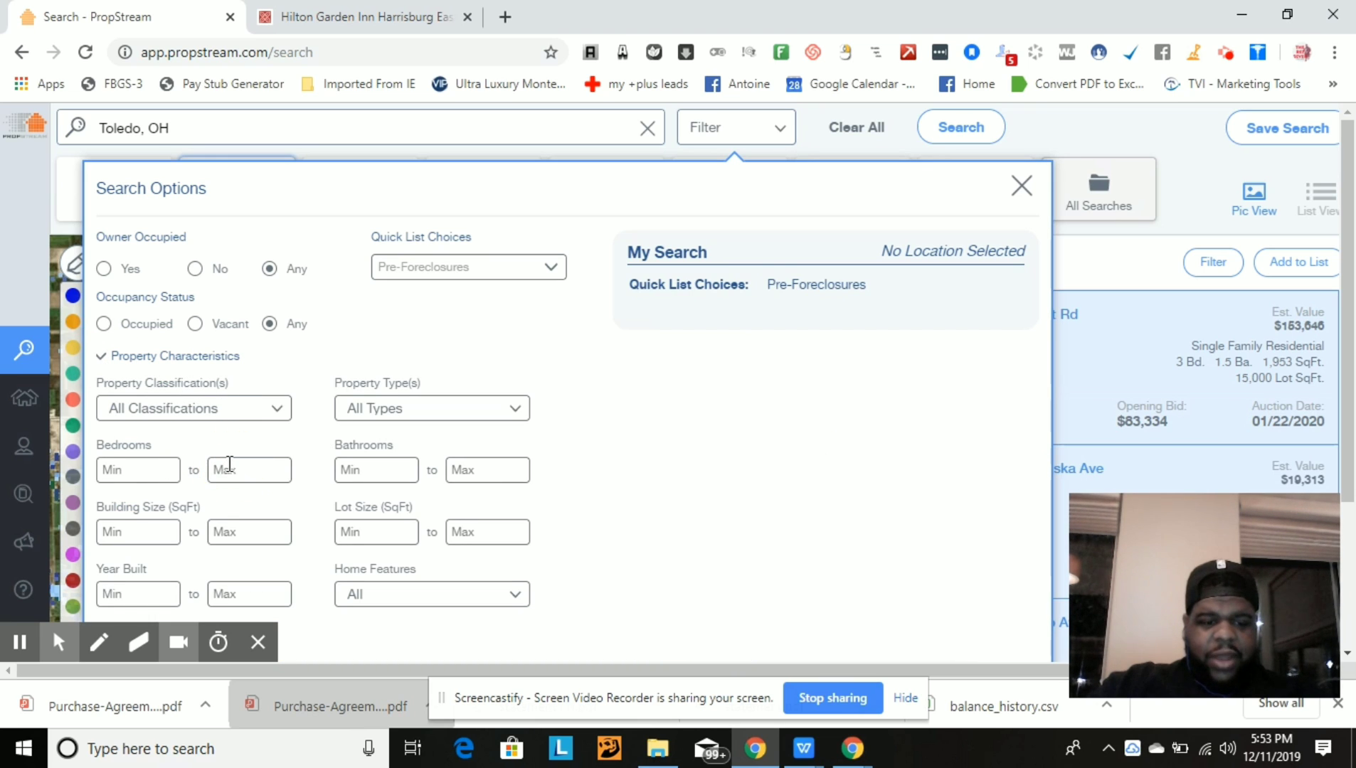
type("3")
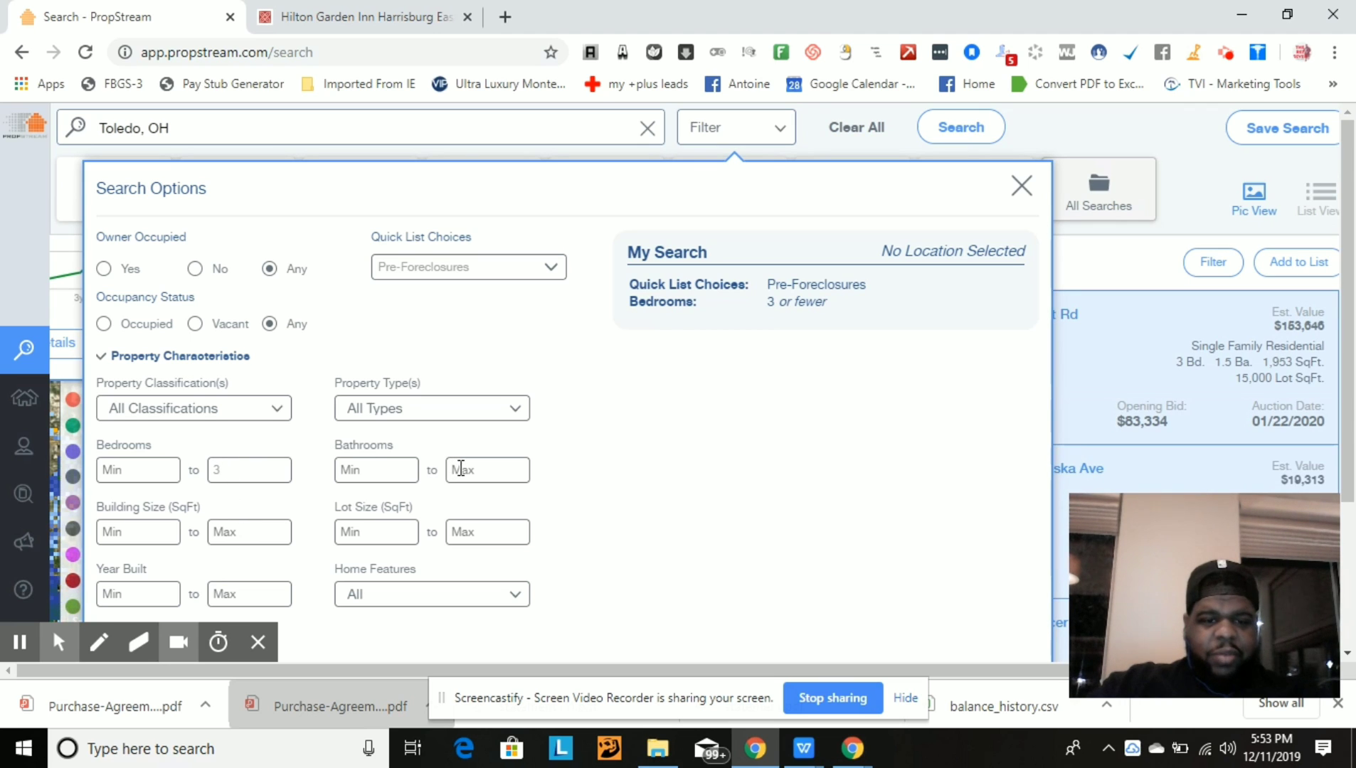
left_click(408, 469)
type("1")
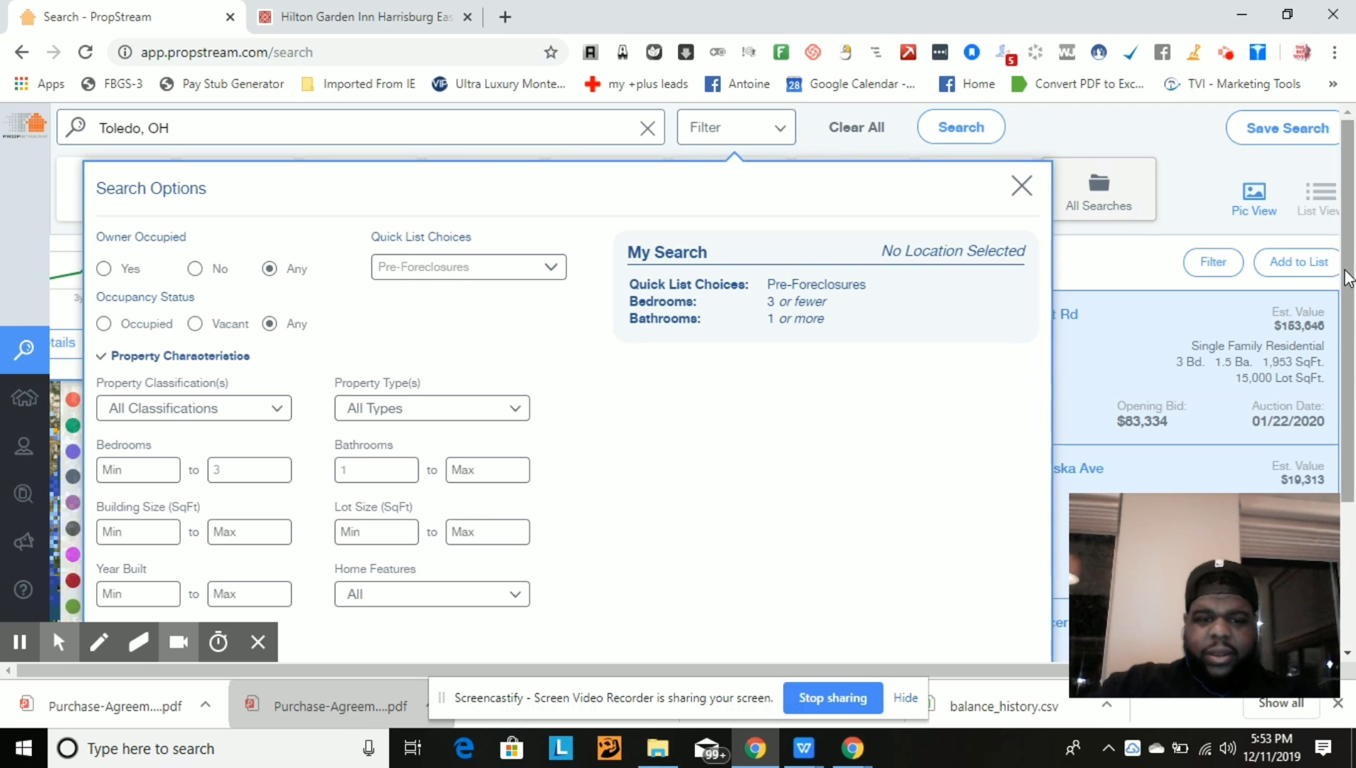
- Reset all search filter criteria and close the search options
left_click_drag(1346, 279, 1354, 413)
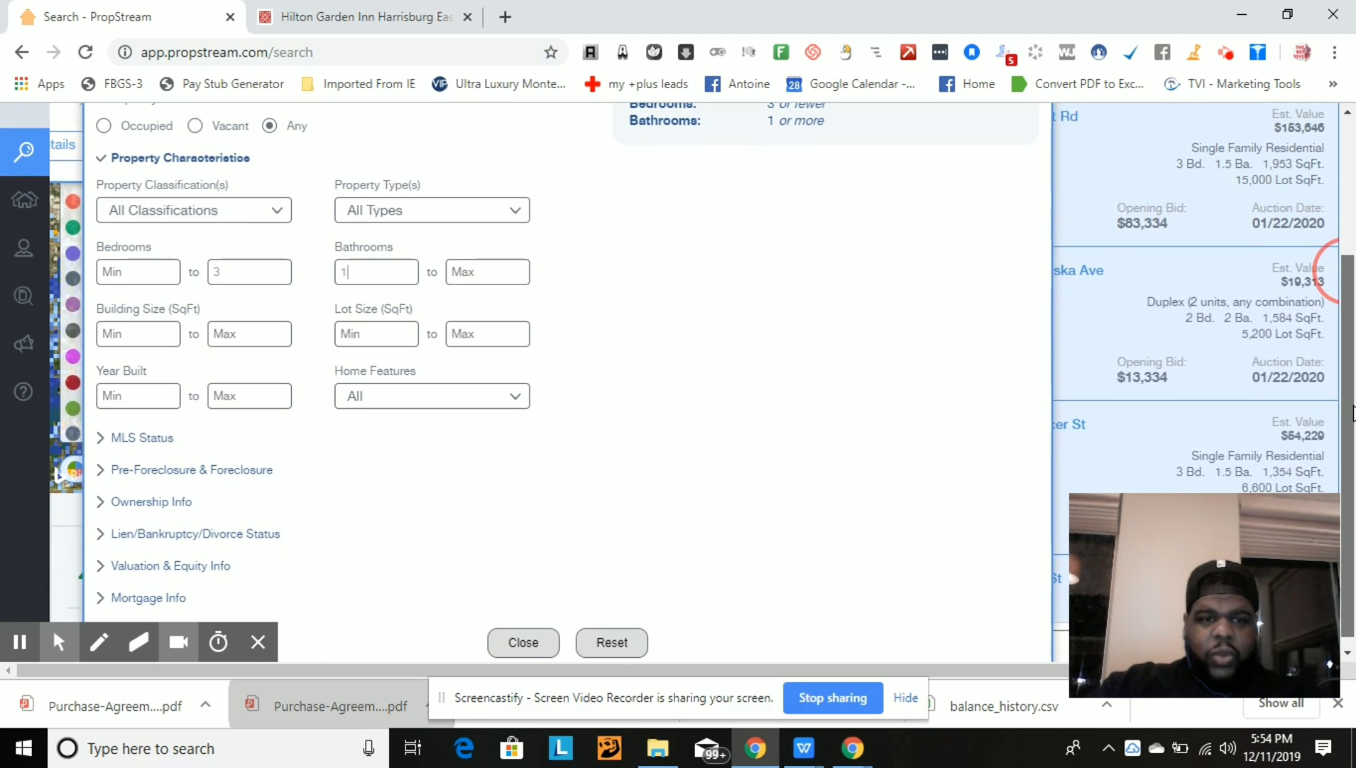
left_click(633, 646)
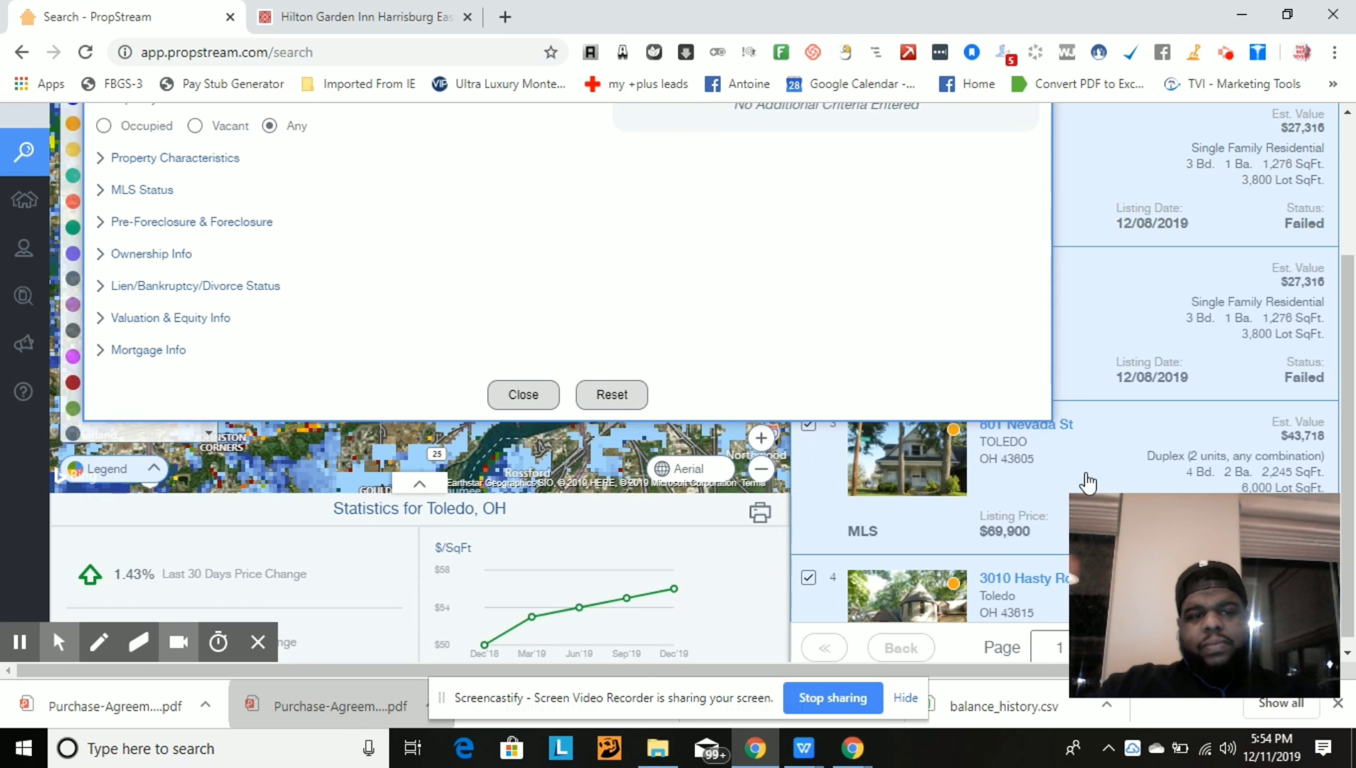
left_click(611, 394)
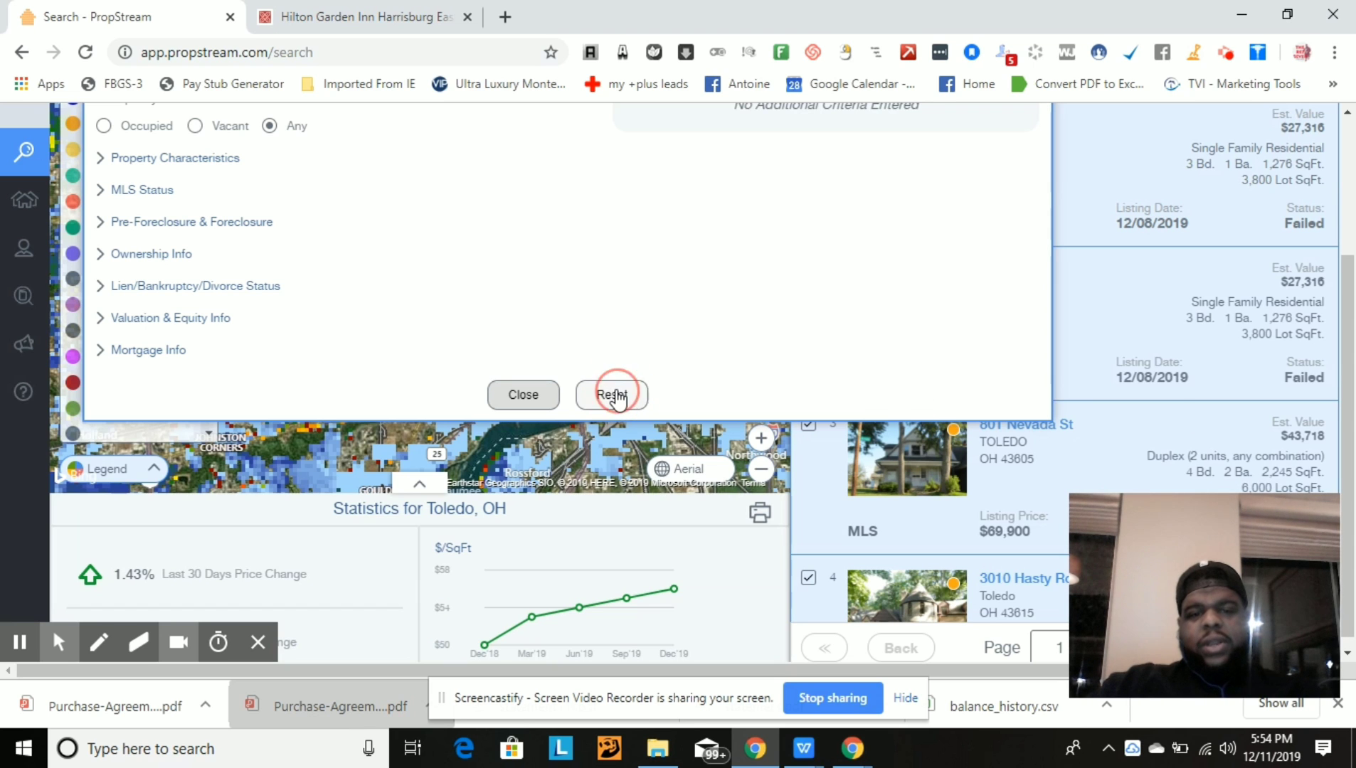
left_click_drag(1349, 299, 1350, 142)
left_click(1020, 187)
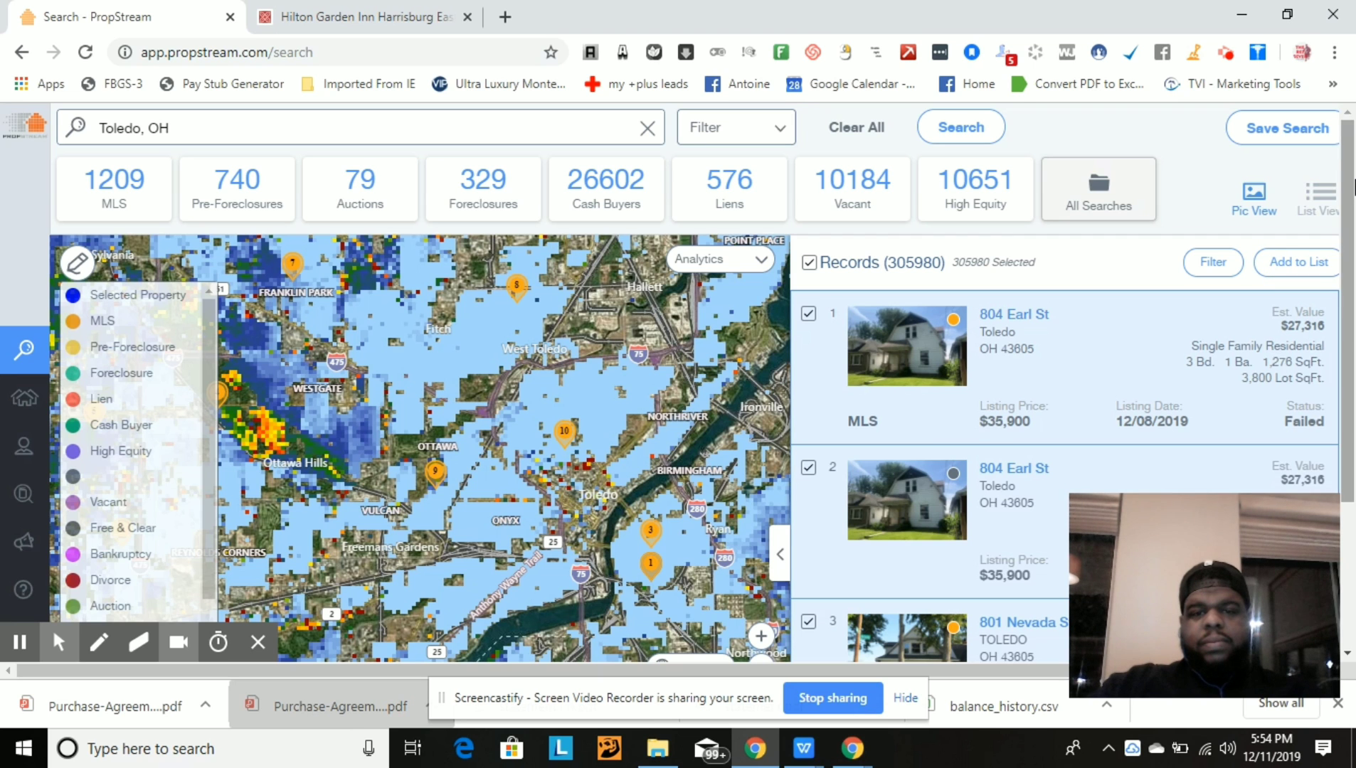
- Limit the Toledo property records to high-equity properties
mouse_move(1354, 187)
left_mouse_down()
mouse_move(1354, 322)
mouse_move(1349, 199)
left_mouse_up()
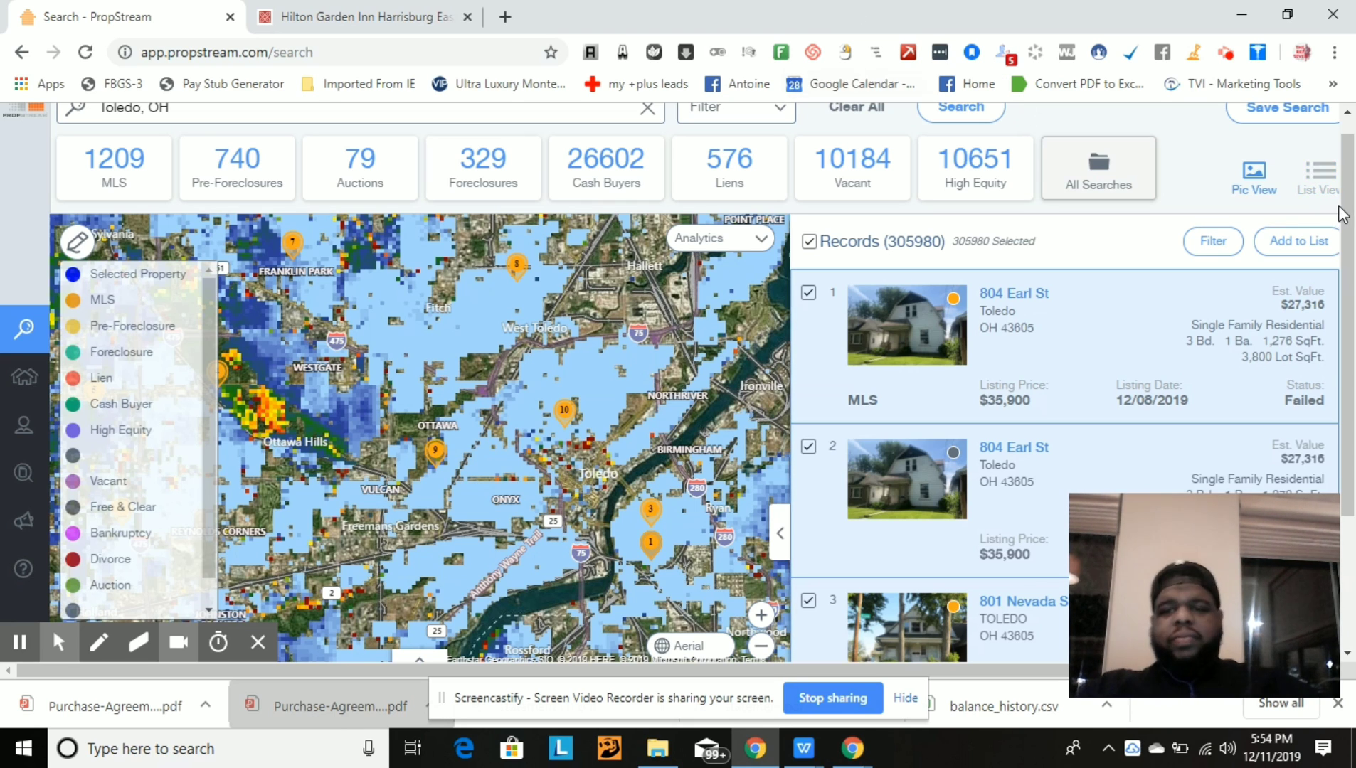
scroll(1341, 213, "up", 1)
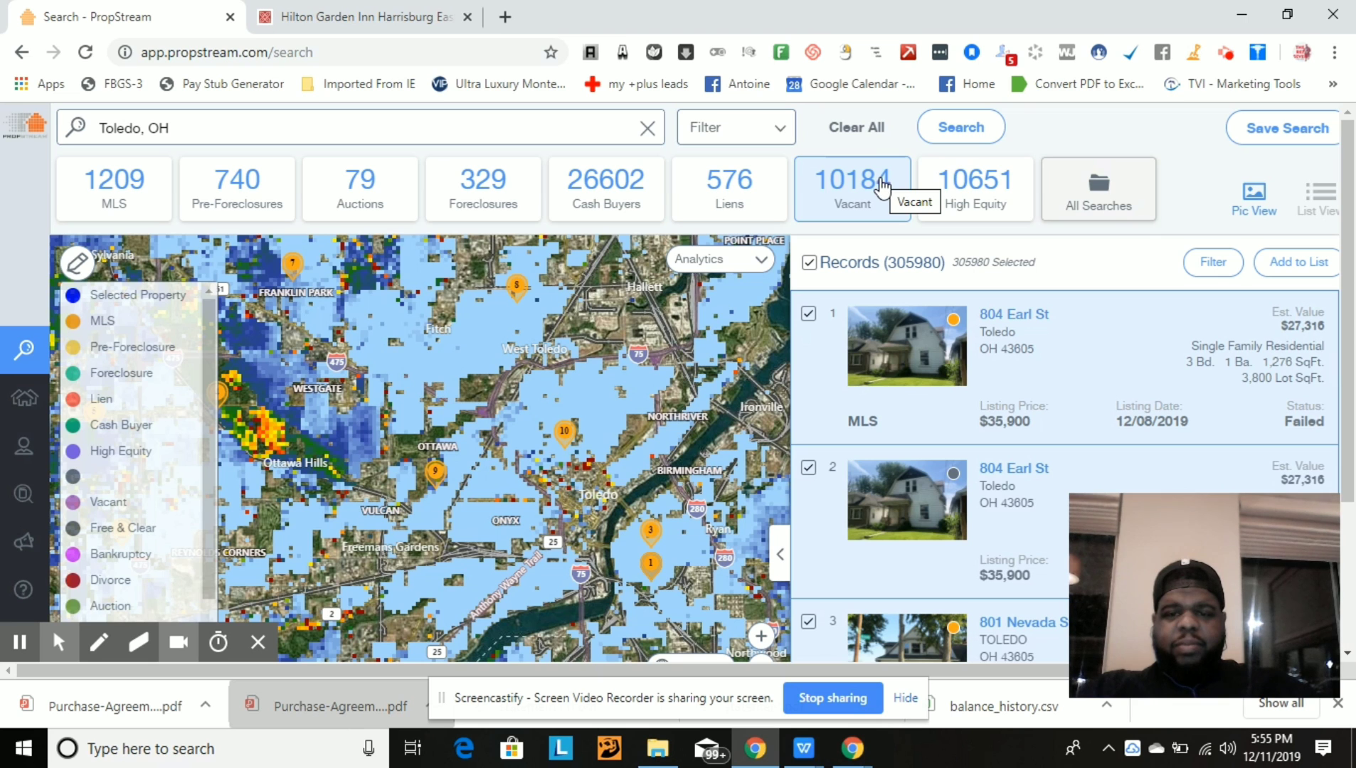
left_click(962, 198)
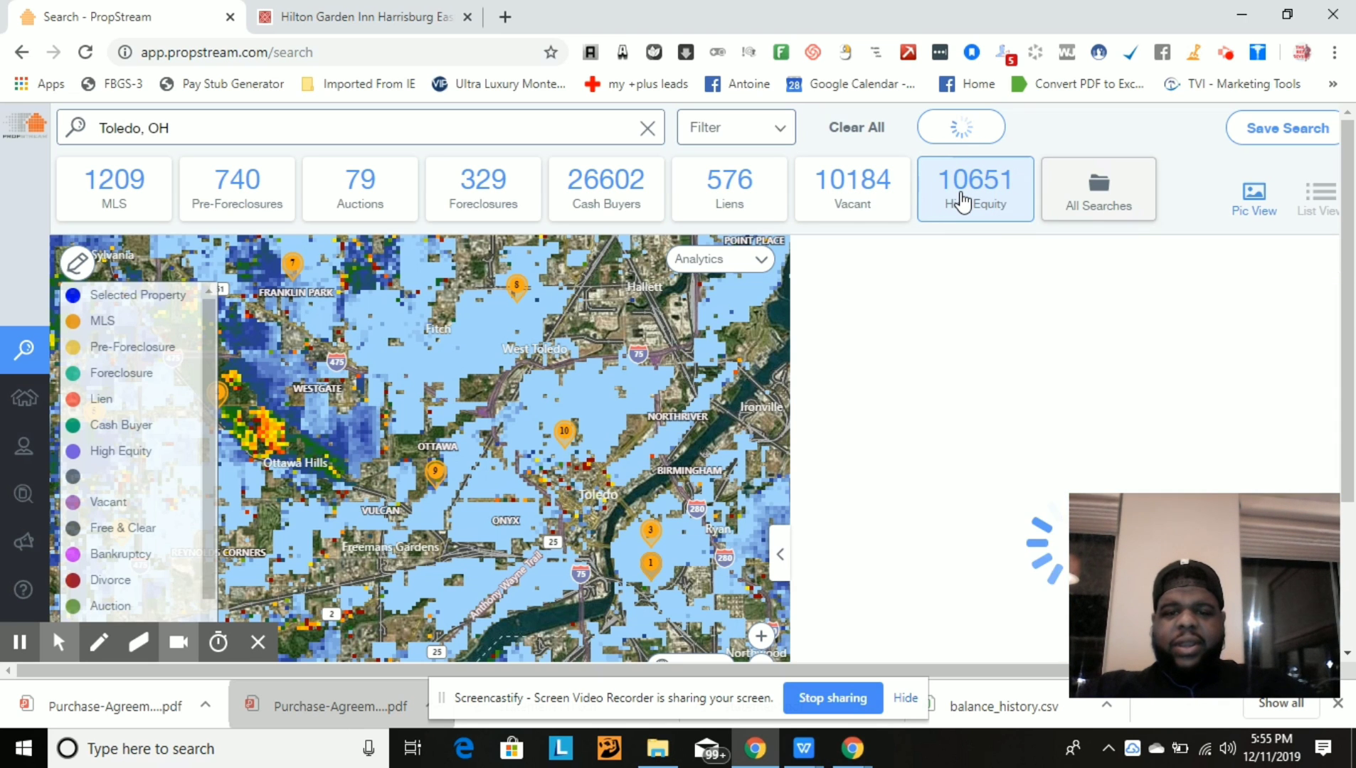
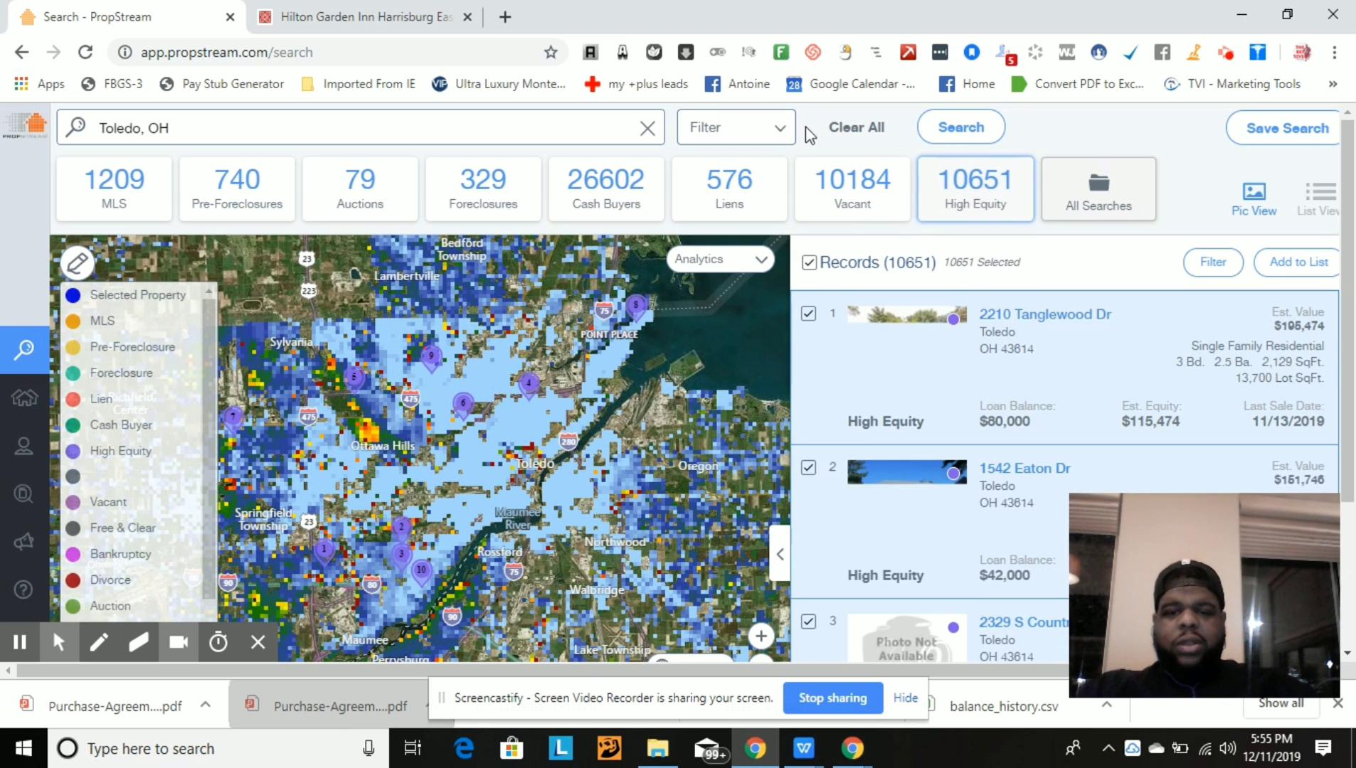
- Examine the Mortgage Info search filters, including the choices for number of open mortgages, and collapse the section
left_click(780, 131)
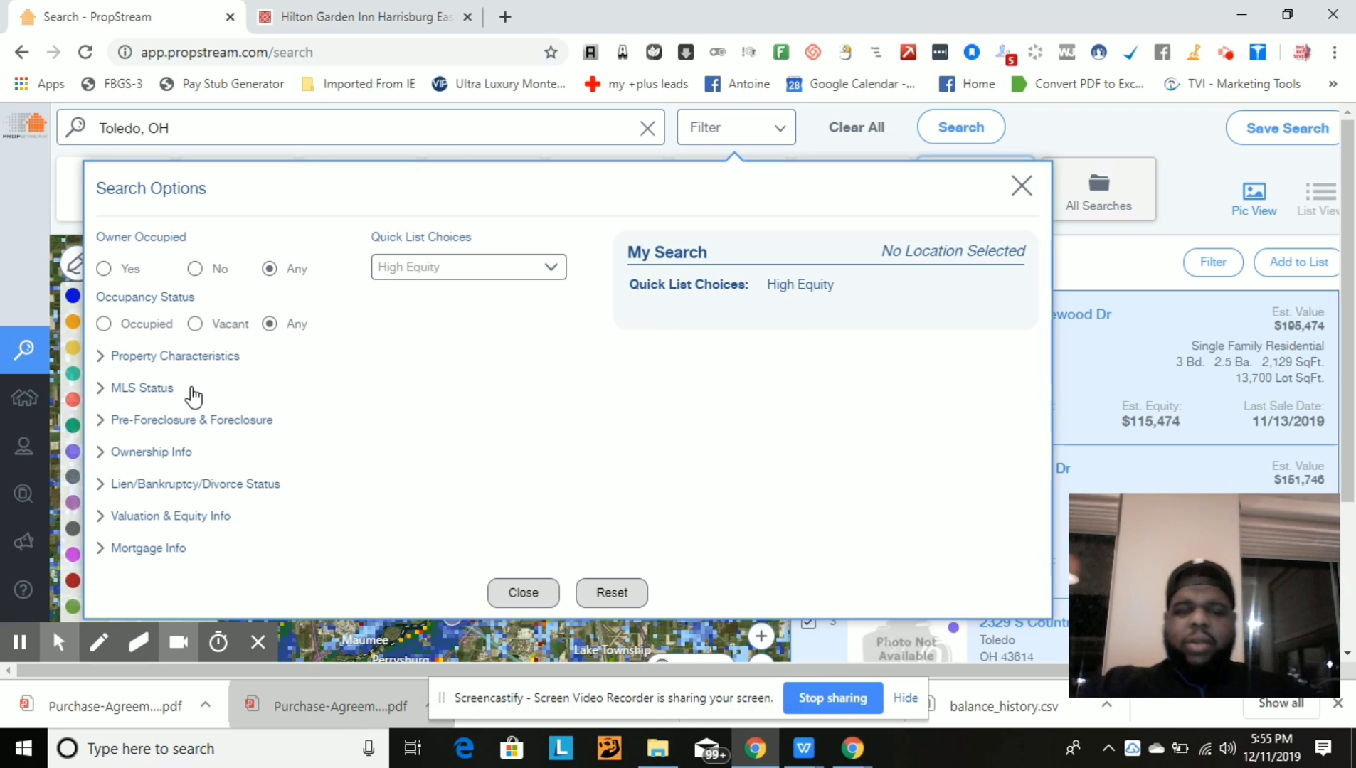
double_click(116, 549)
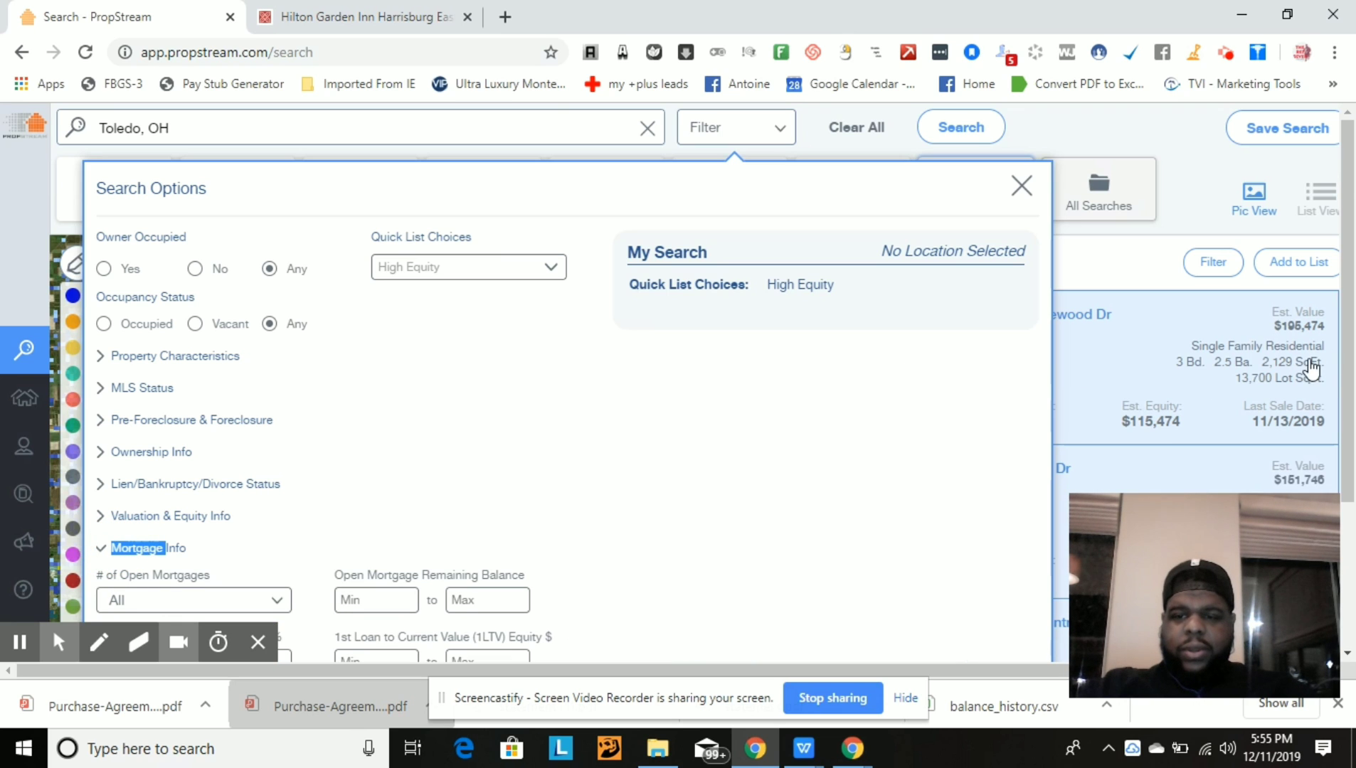
left_click_drag(1350, 326, 1353, 538)
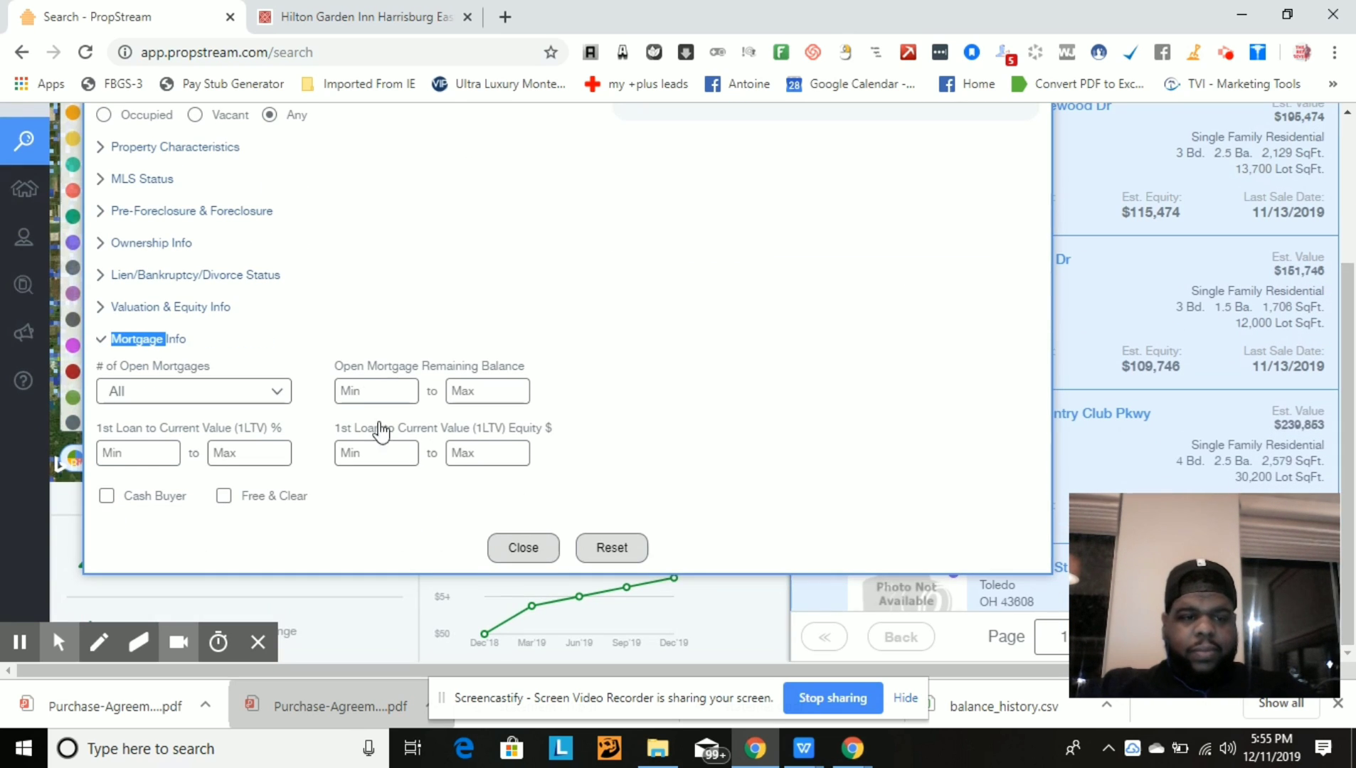
left_click(287, 398)
left_click(285, 402)
left_click(285, 402)
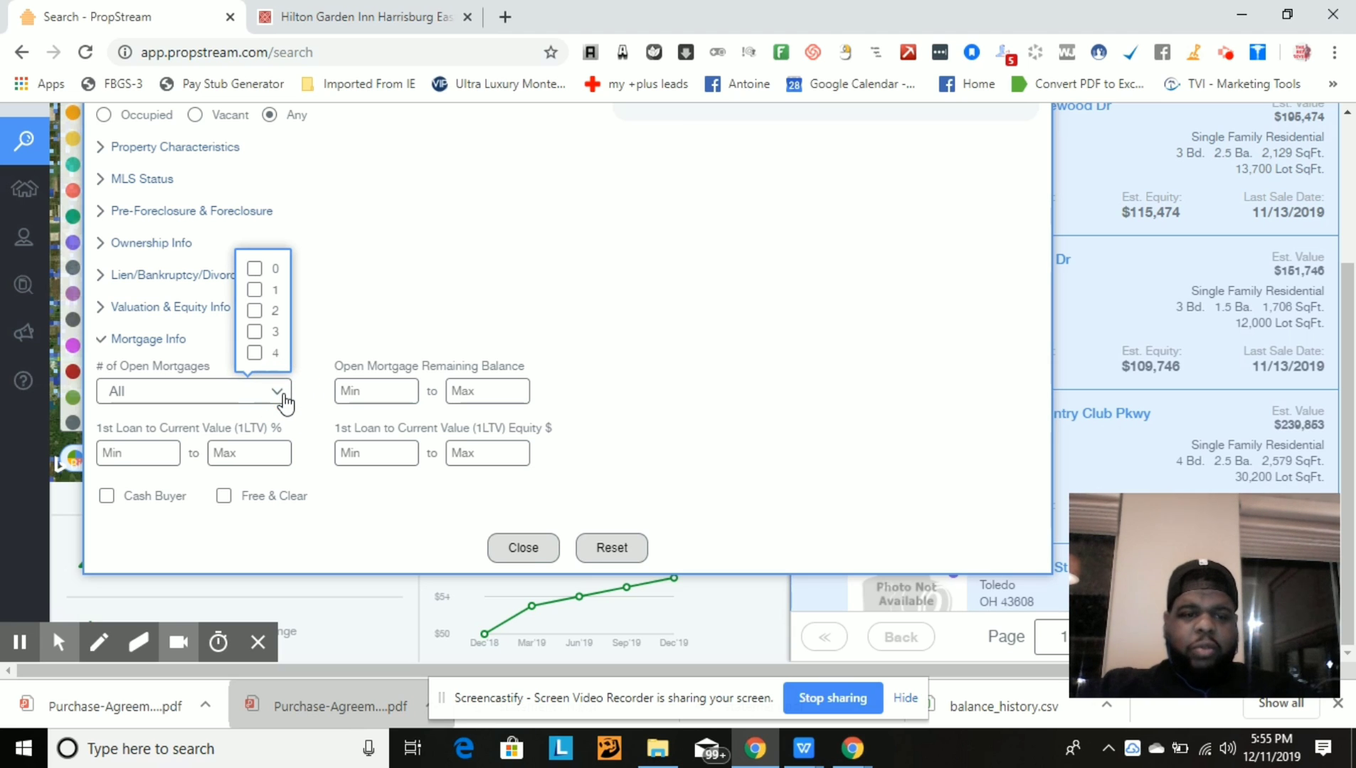
left_click(285, 402)
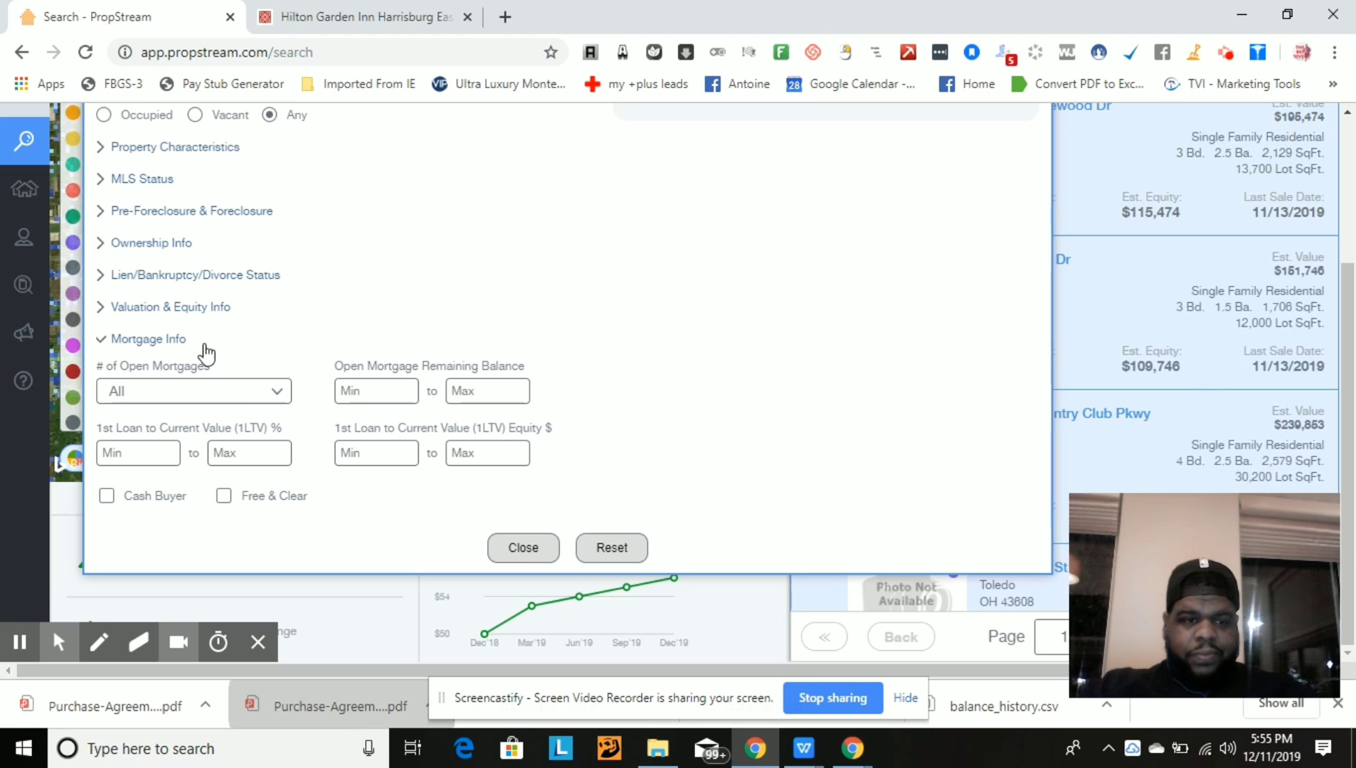
left_click(192, 379)
left_click(146, 341)
left_click(146, 342)
left_click(157, 397)
left_click(158, 397)
left_click(147, 341)
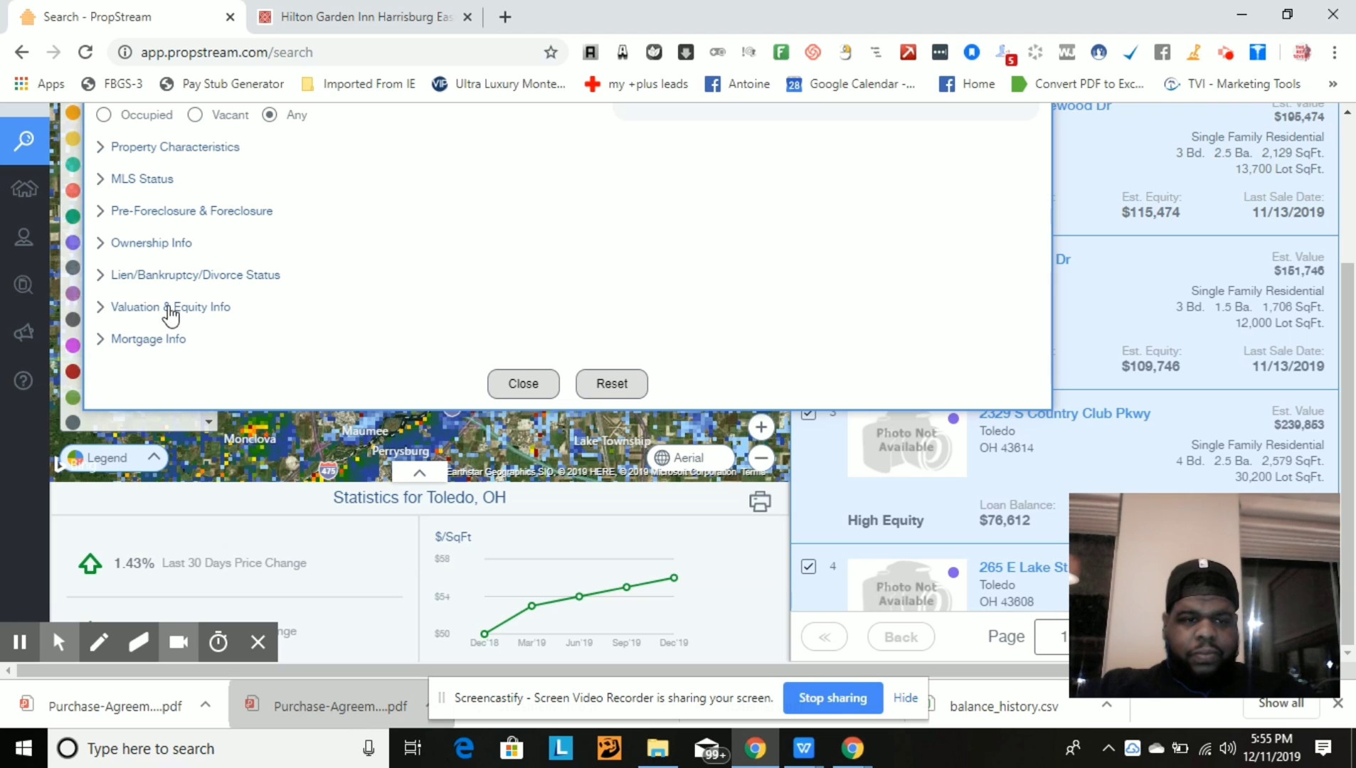
- Examine the MLS Status search filters and close the search options
left_click(135, 183)
left_click(135, 183)
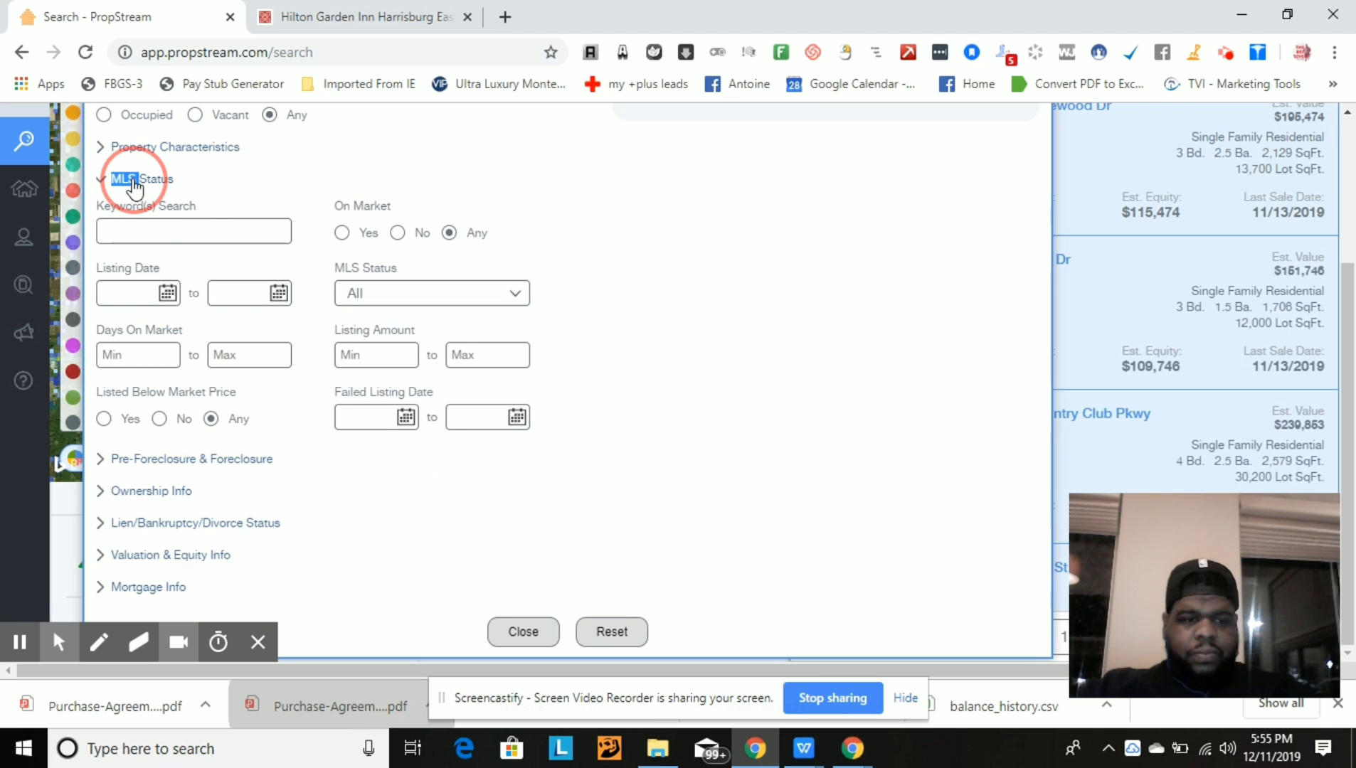
left_click(136, 184)
left_click(270, 580)
left_click_drag(1355, 283, 1346, 155)
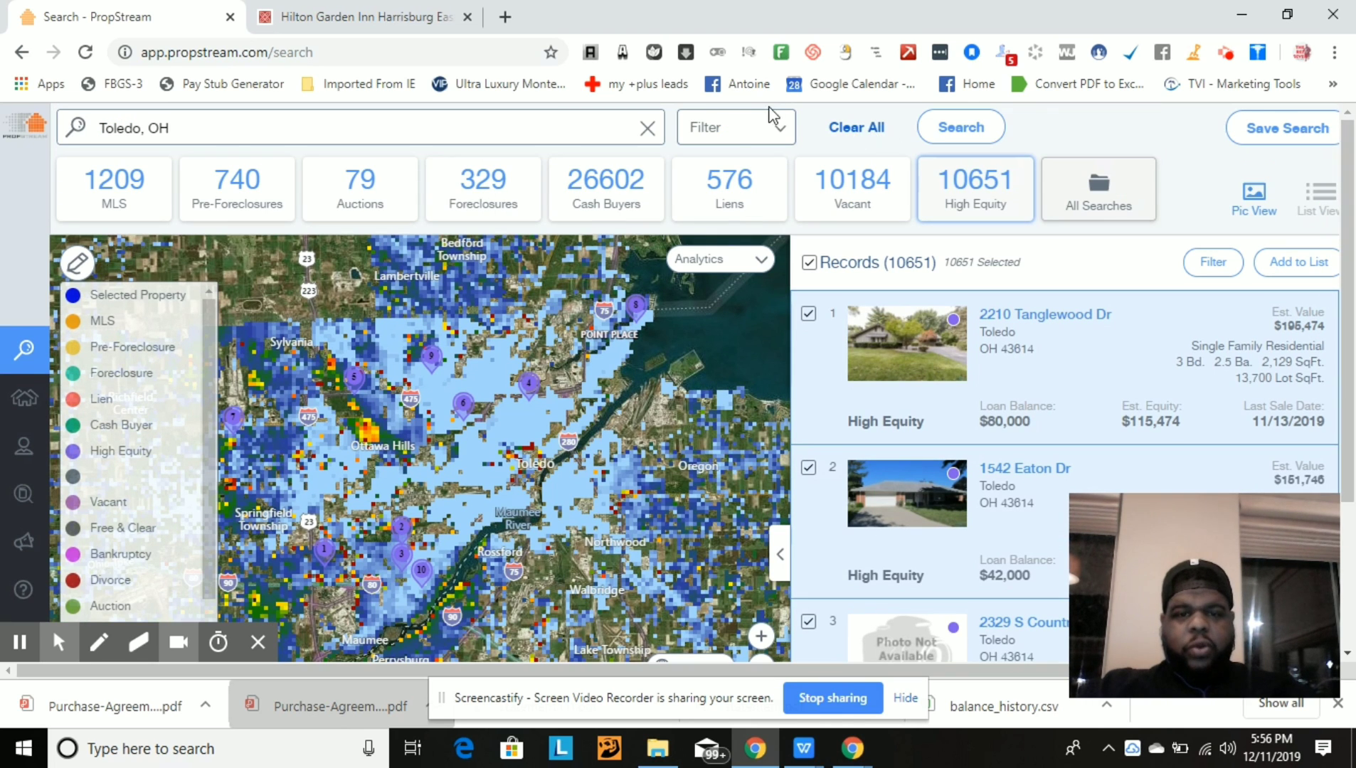
- Reopen the search options and examine the Ownership Info and Mortgage Info filters for the high-equity properties
left_click(763, 132)
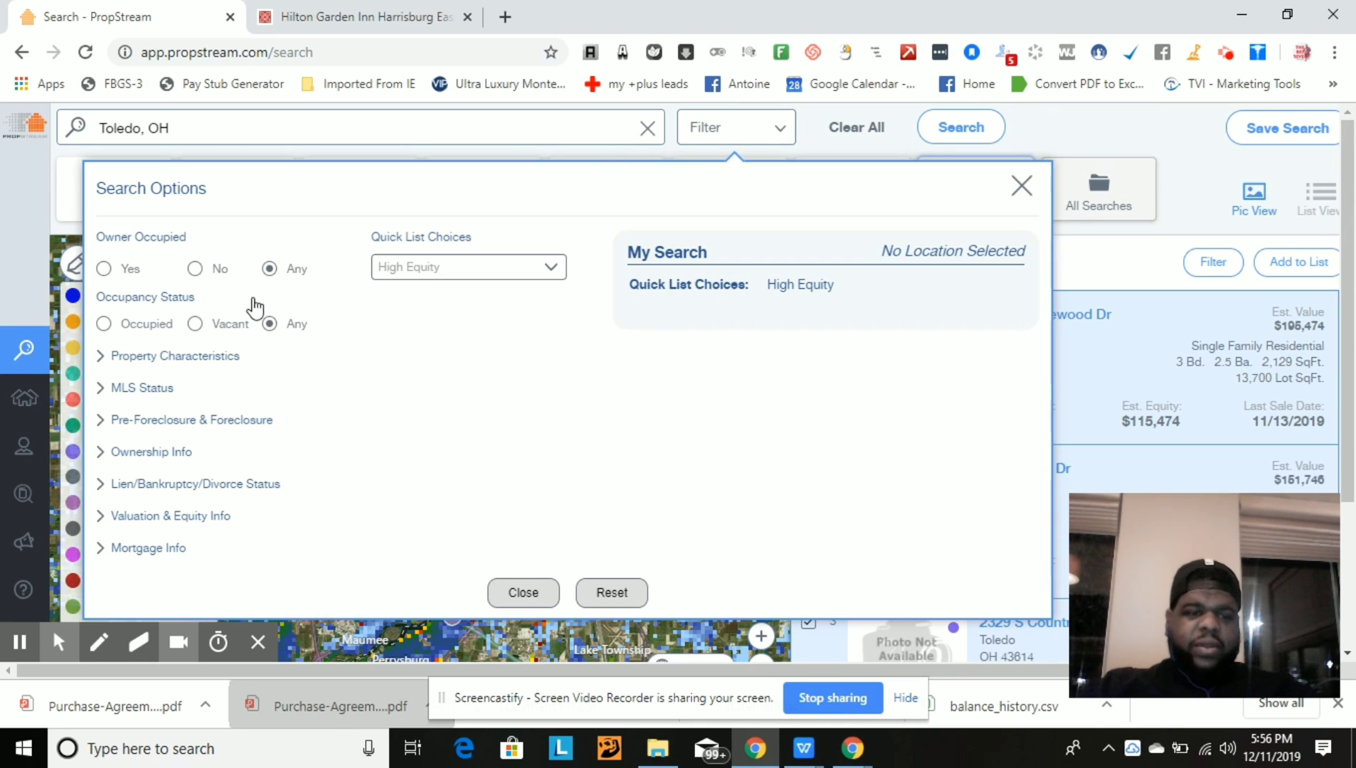
left_click(101, 456)
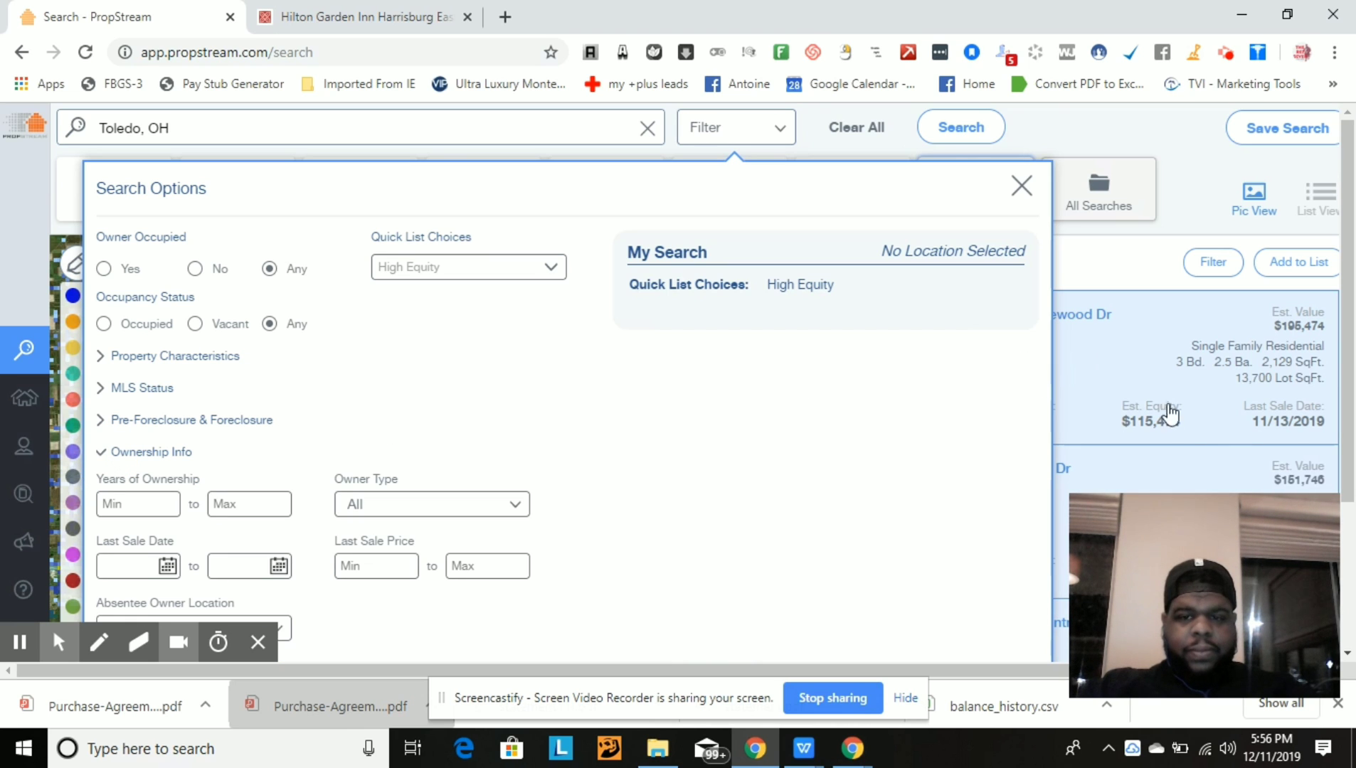
left_click_drag(1352, 290, 1354, 418)
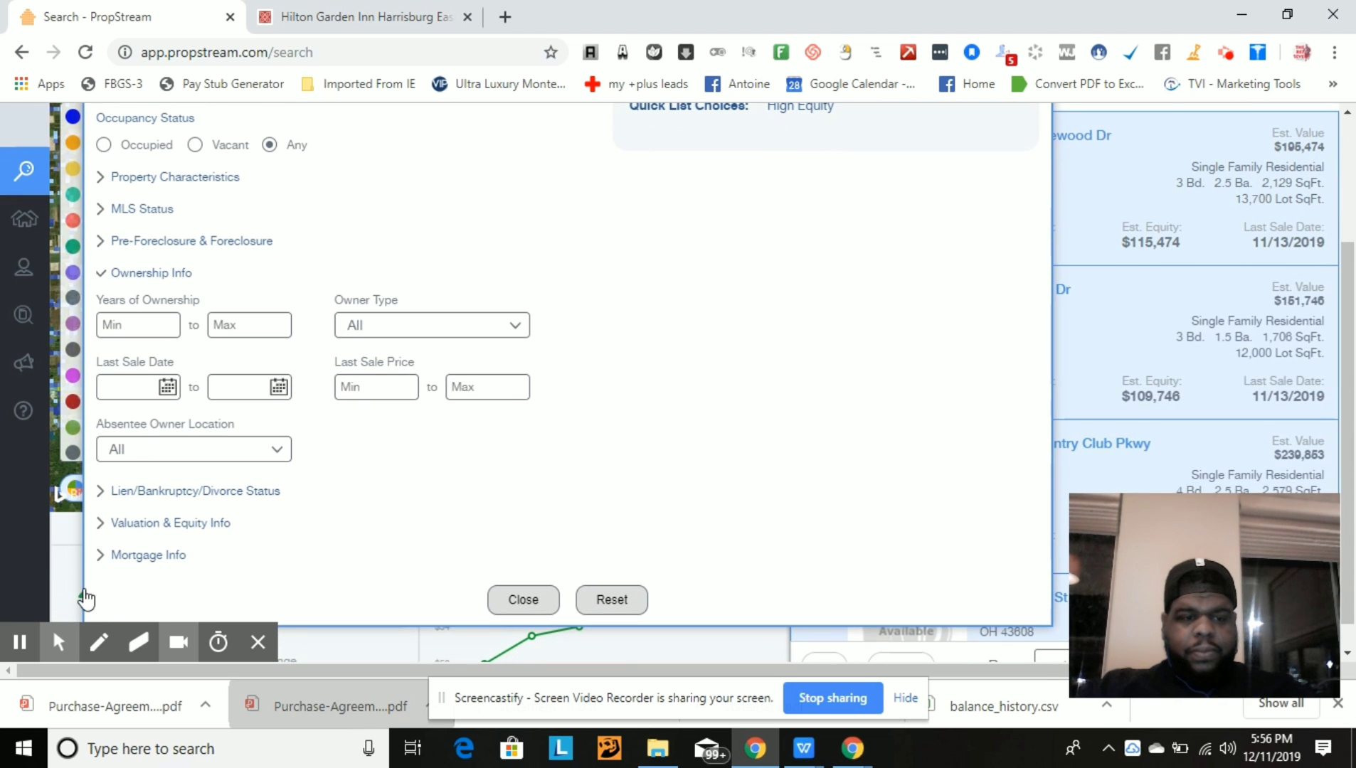
left_click(103, 556)
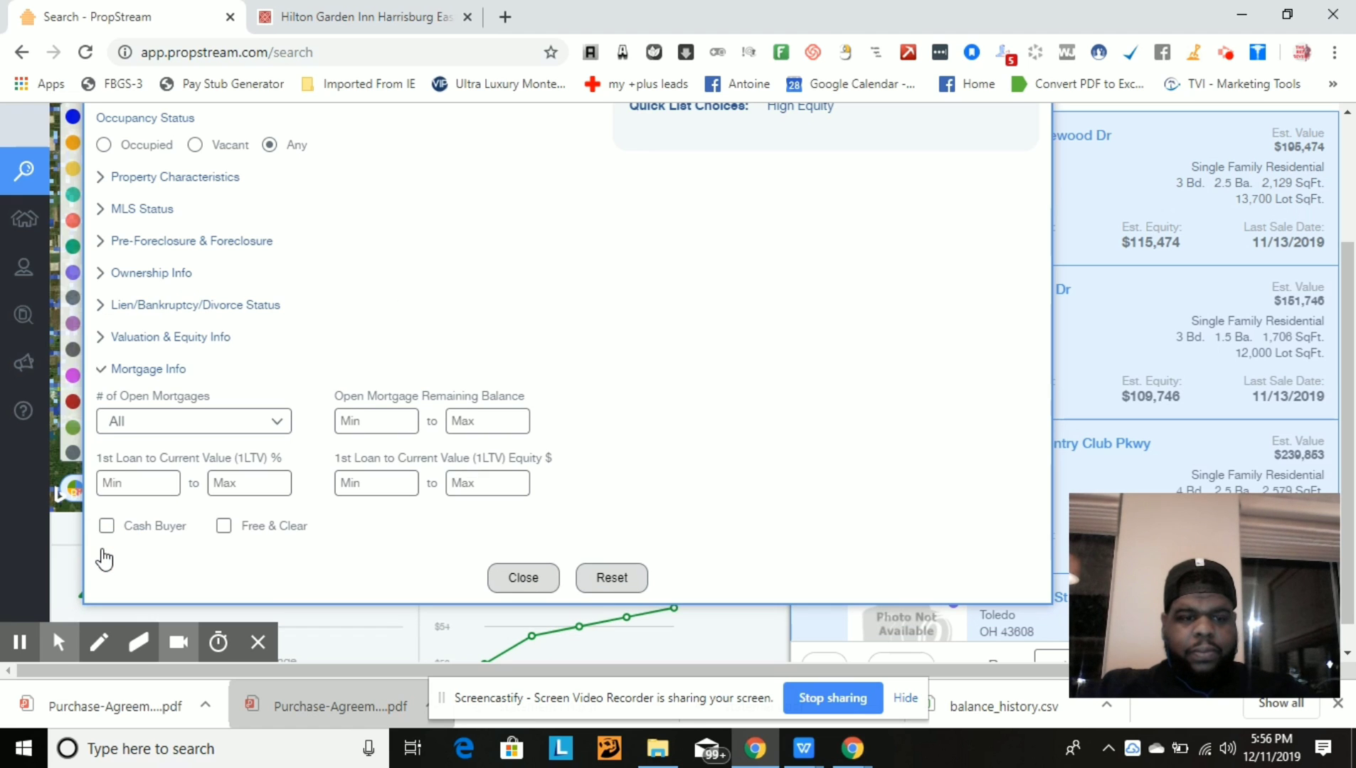
left_click(137, 277)
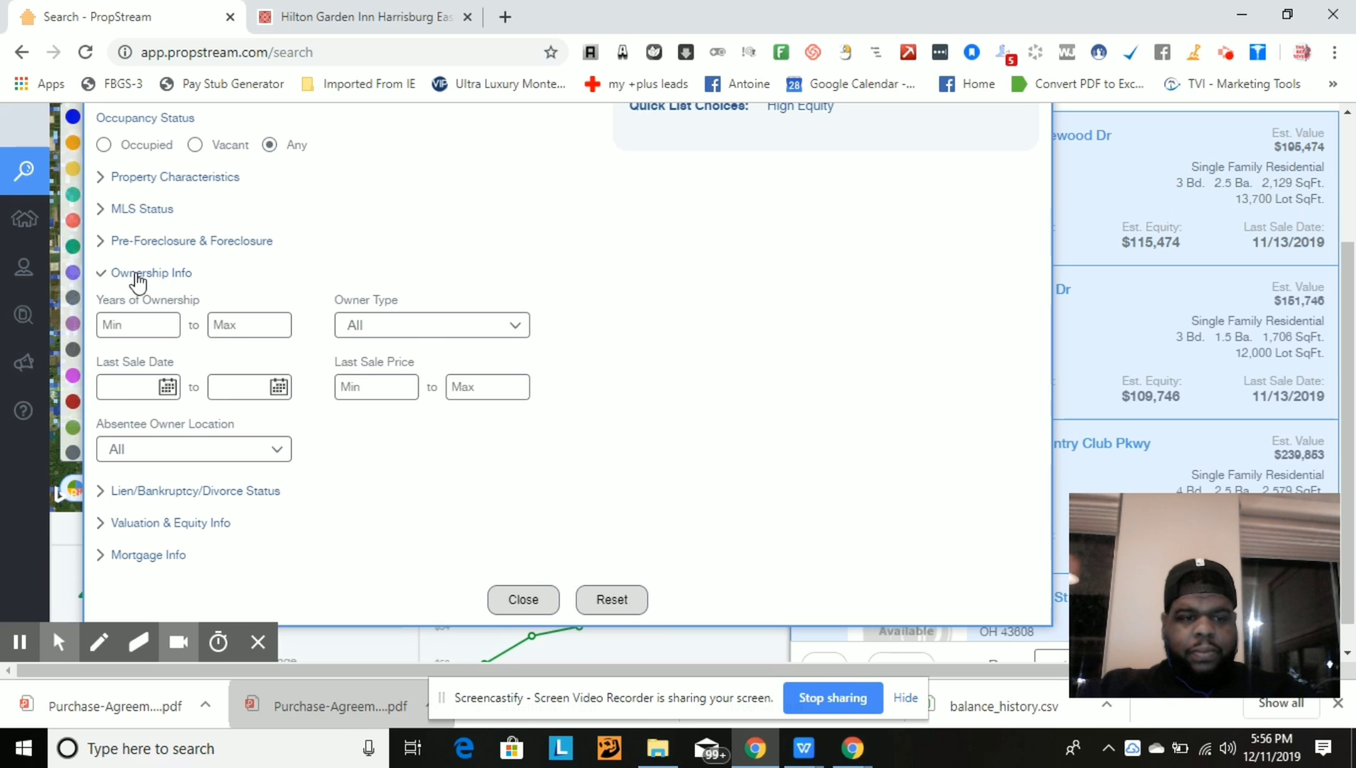
left_click(151, 243)
left_click(151, 243)
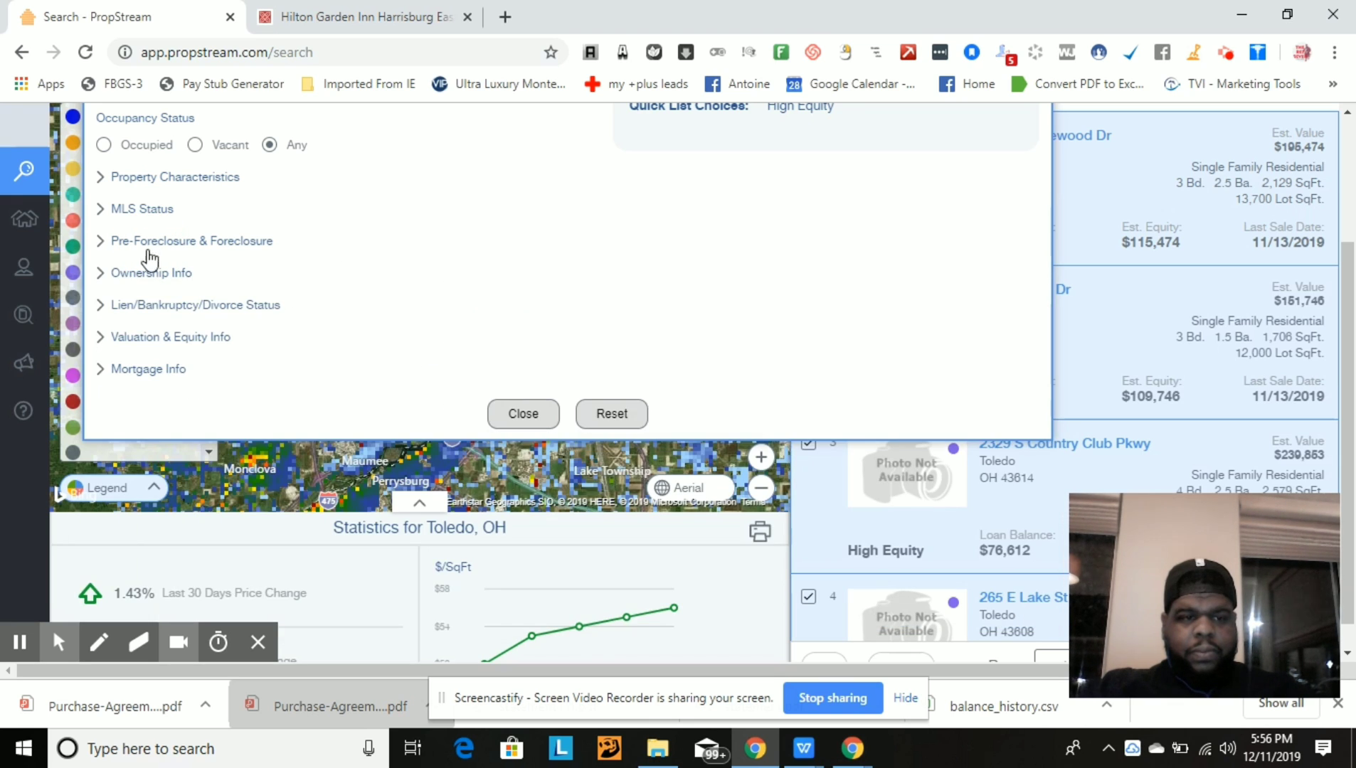
- Examine the Property Characteristics filters, including the available property types and property classifications
left_click(152, 182)
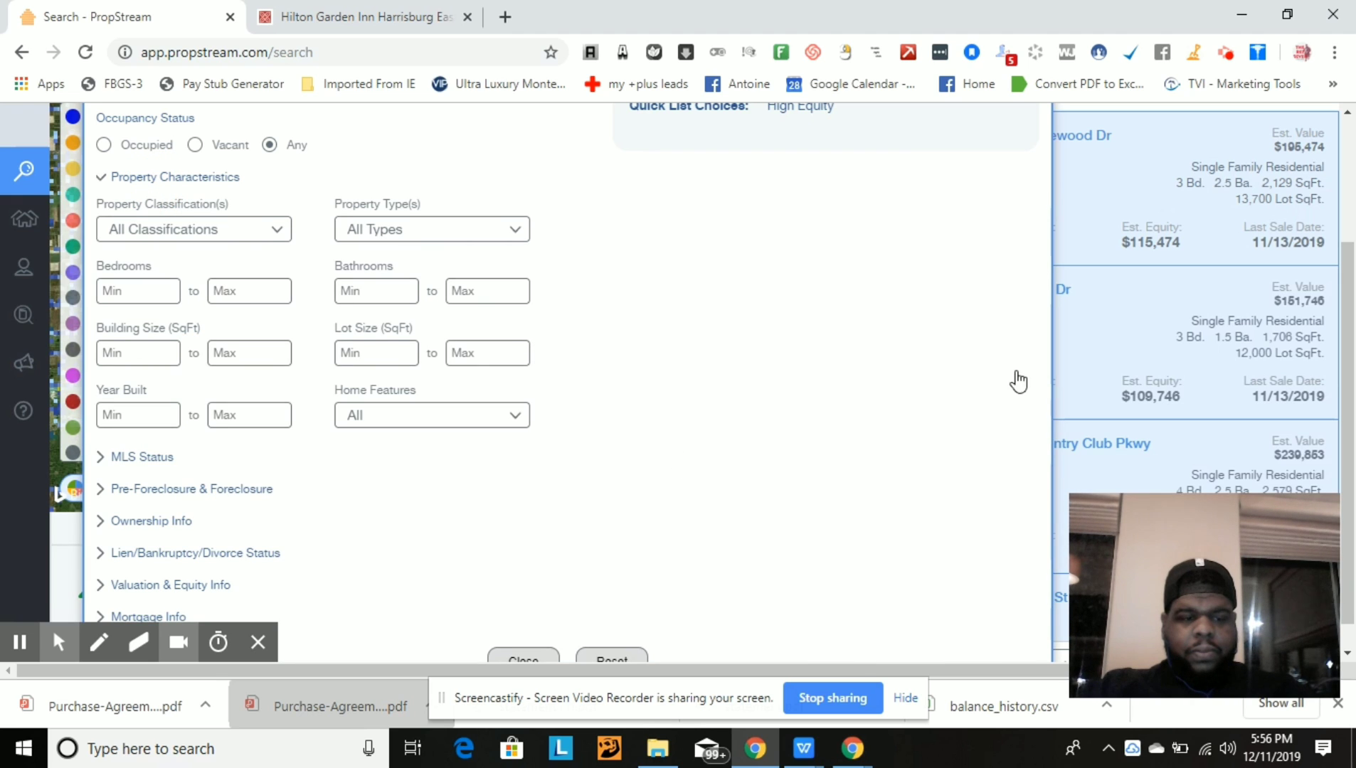
left_click(408, 238)
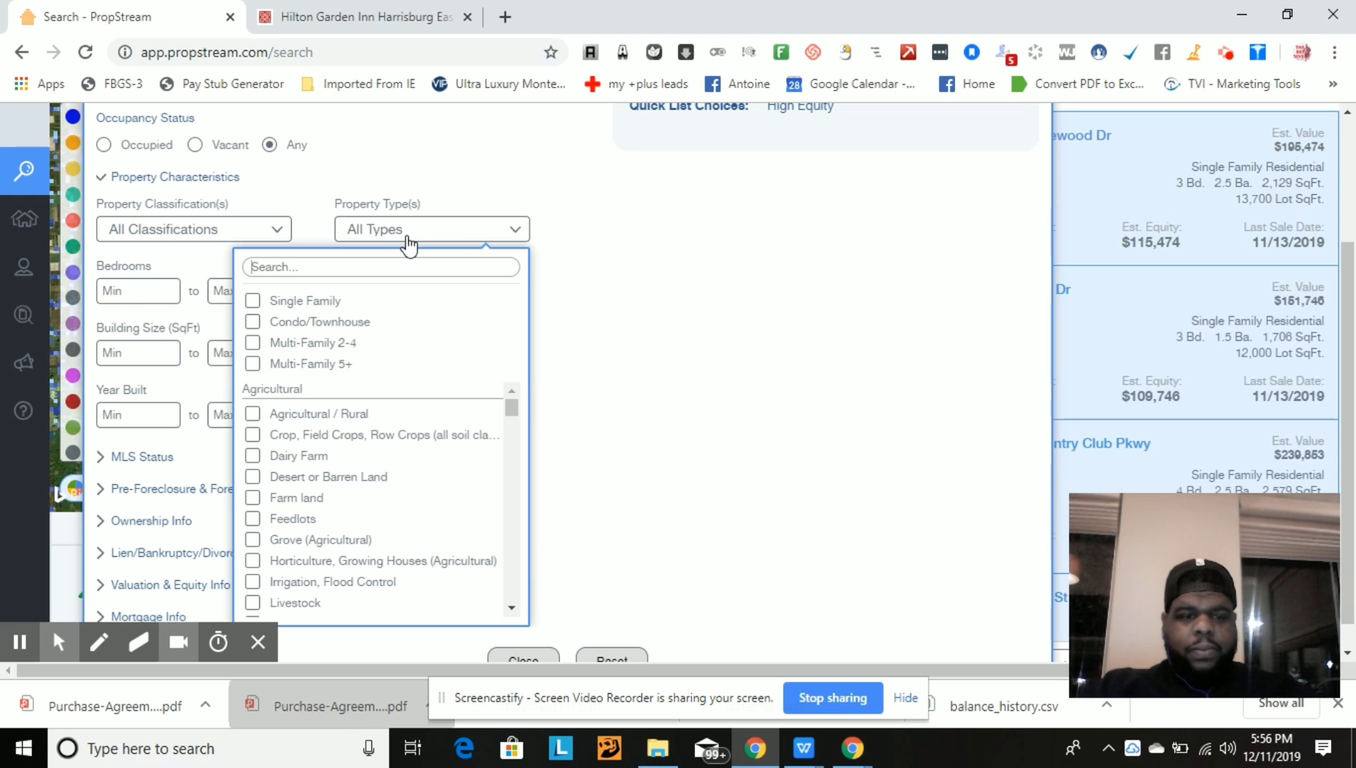
left_click(402, 238)
left_click(267, 230)
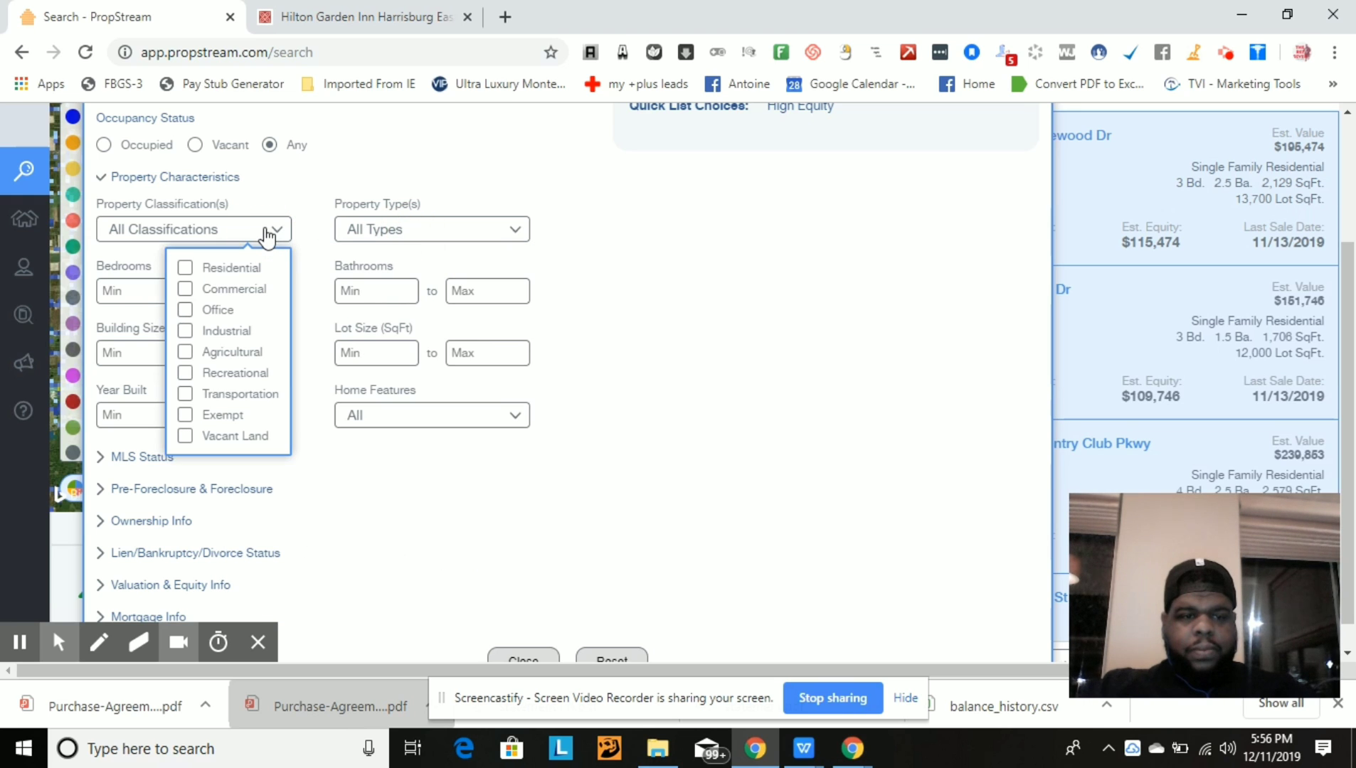
left_click(266, 231)
left_click_drag(306, 235, 1348, 271)
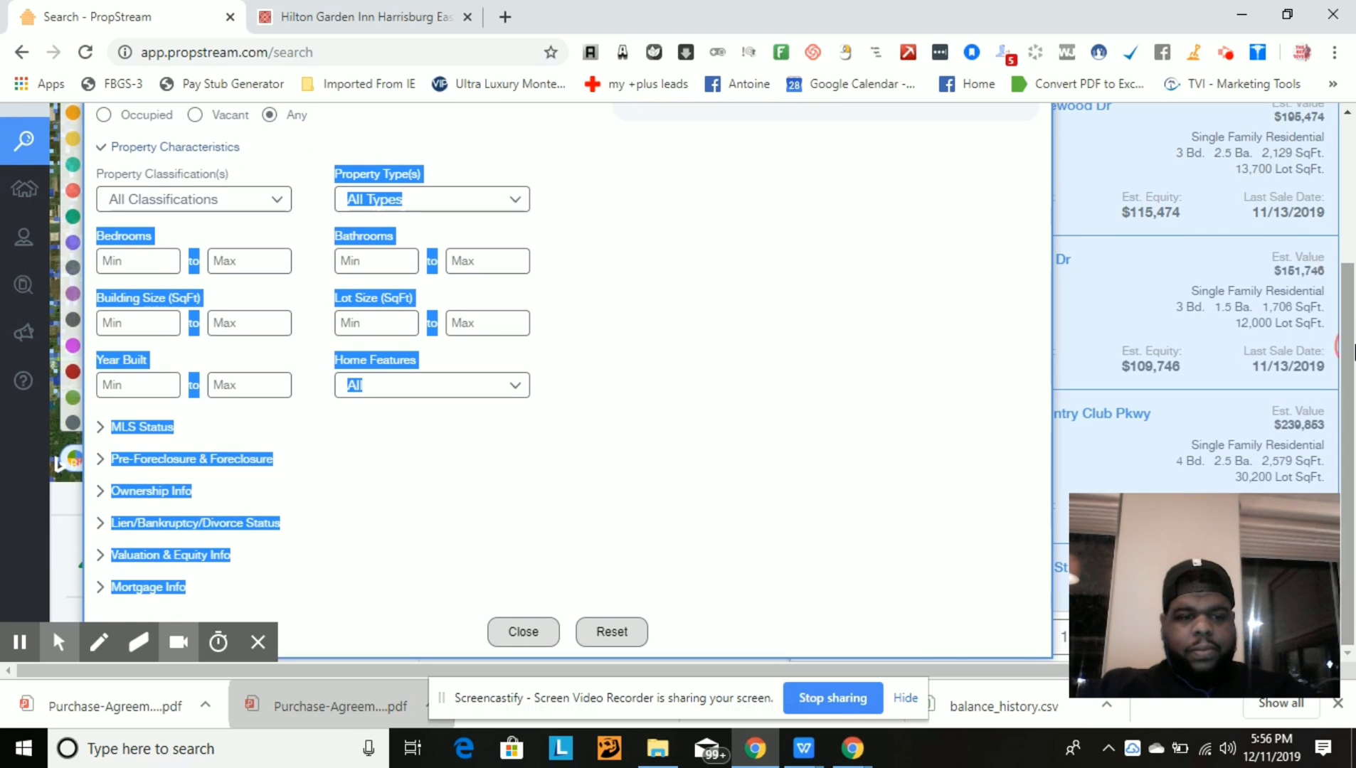
- Examine the MLS Status, Ownership Info and Mortgage Info filters, including the number of open mortgages, and close the search options
left_click(117, 438)
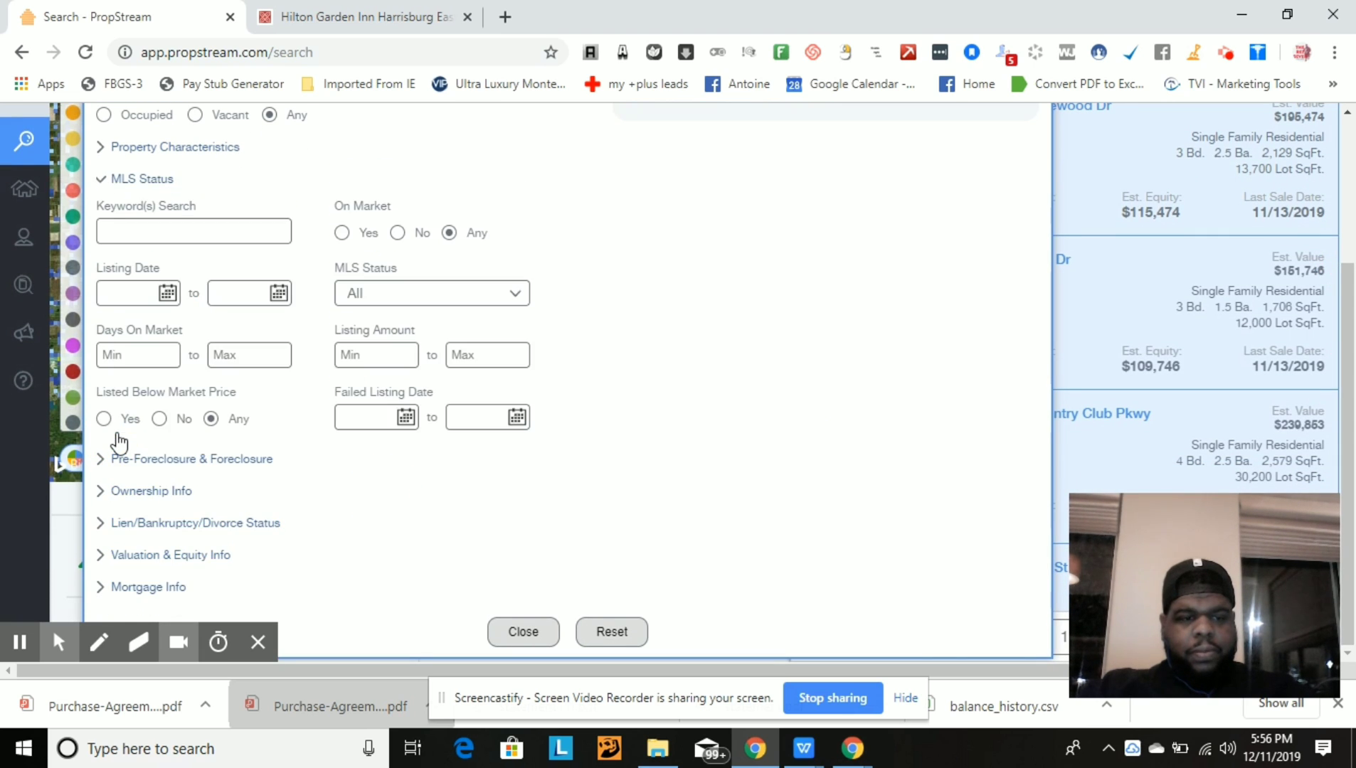
left_click(118, 491)
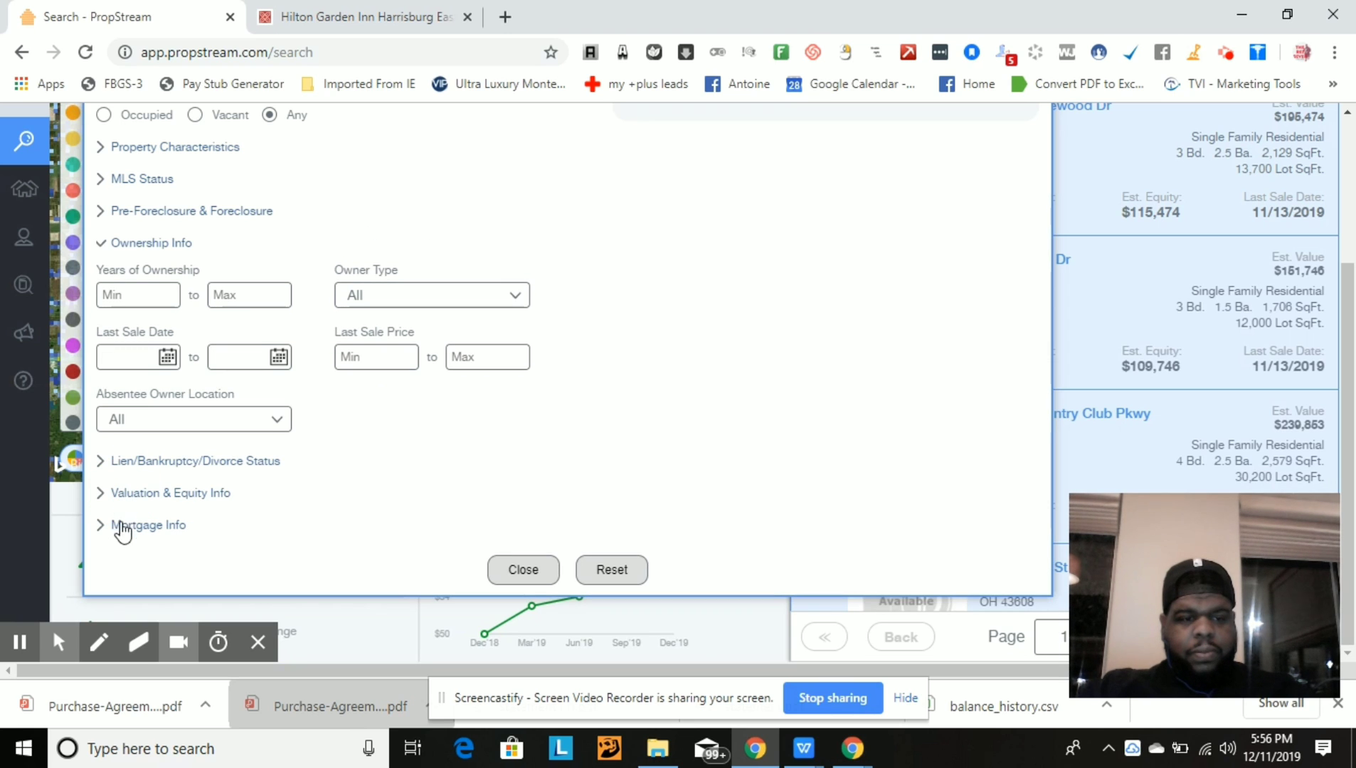
left_click(126, 530)
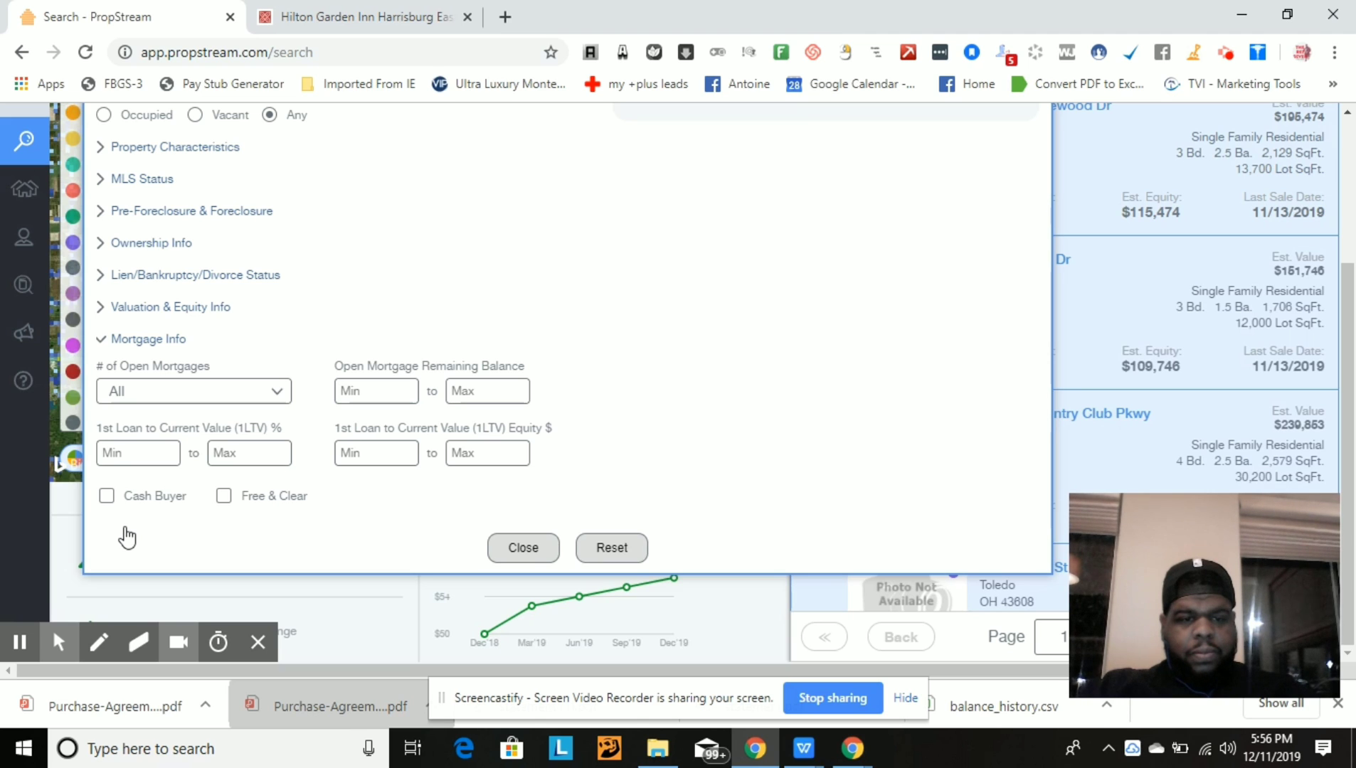
left_click(228, 393)
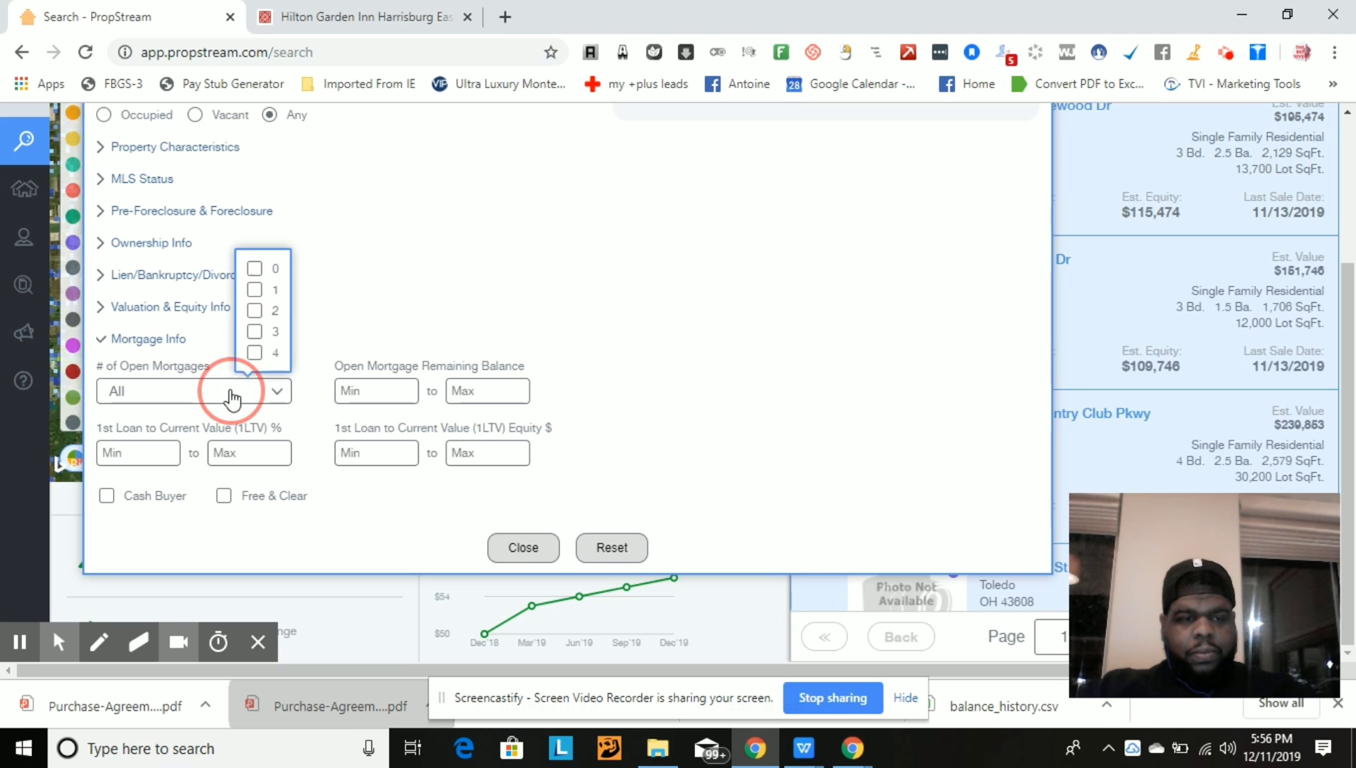
left_click(477, 295)
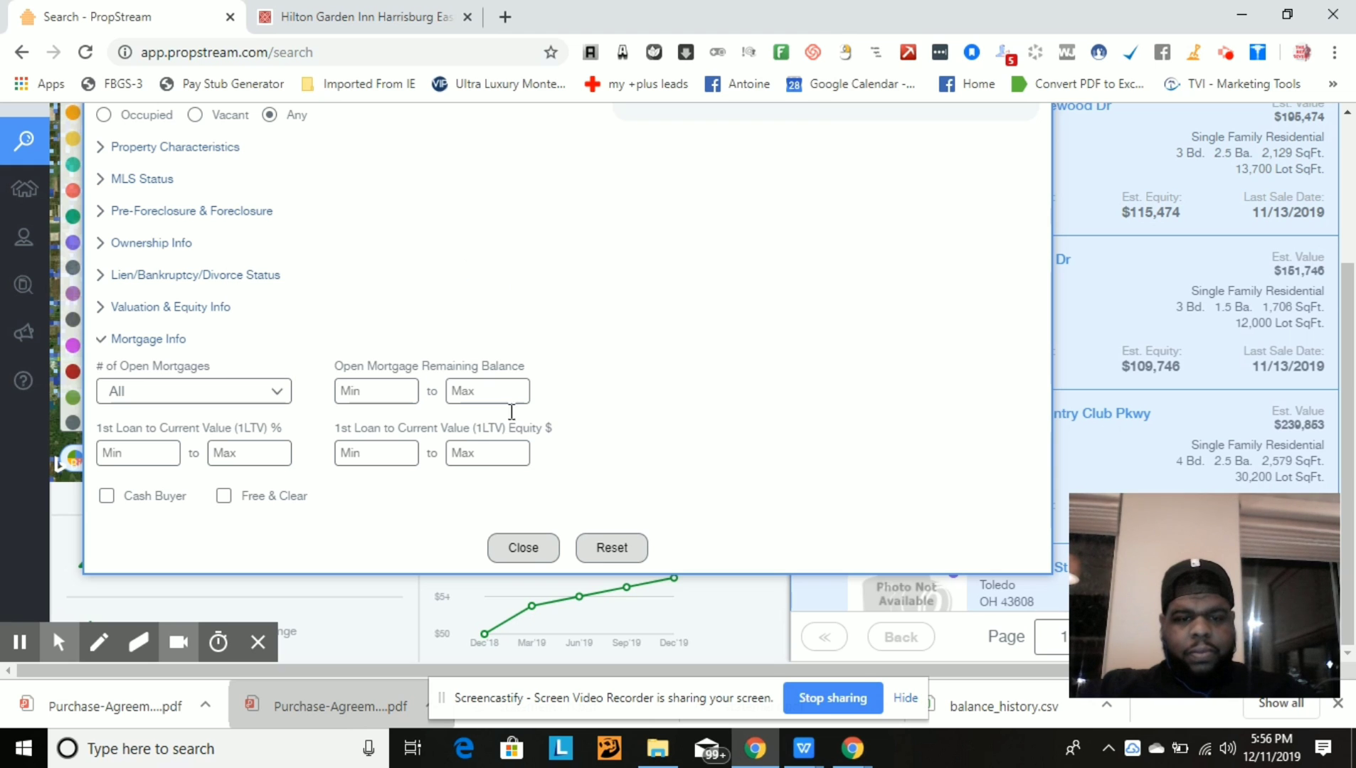
left_click(556, 549)
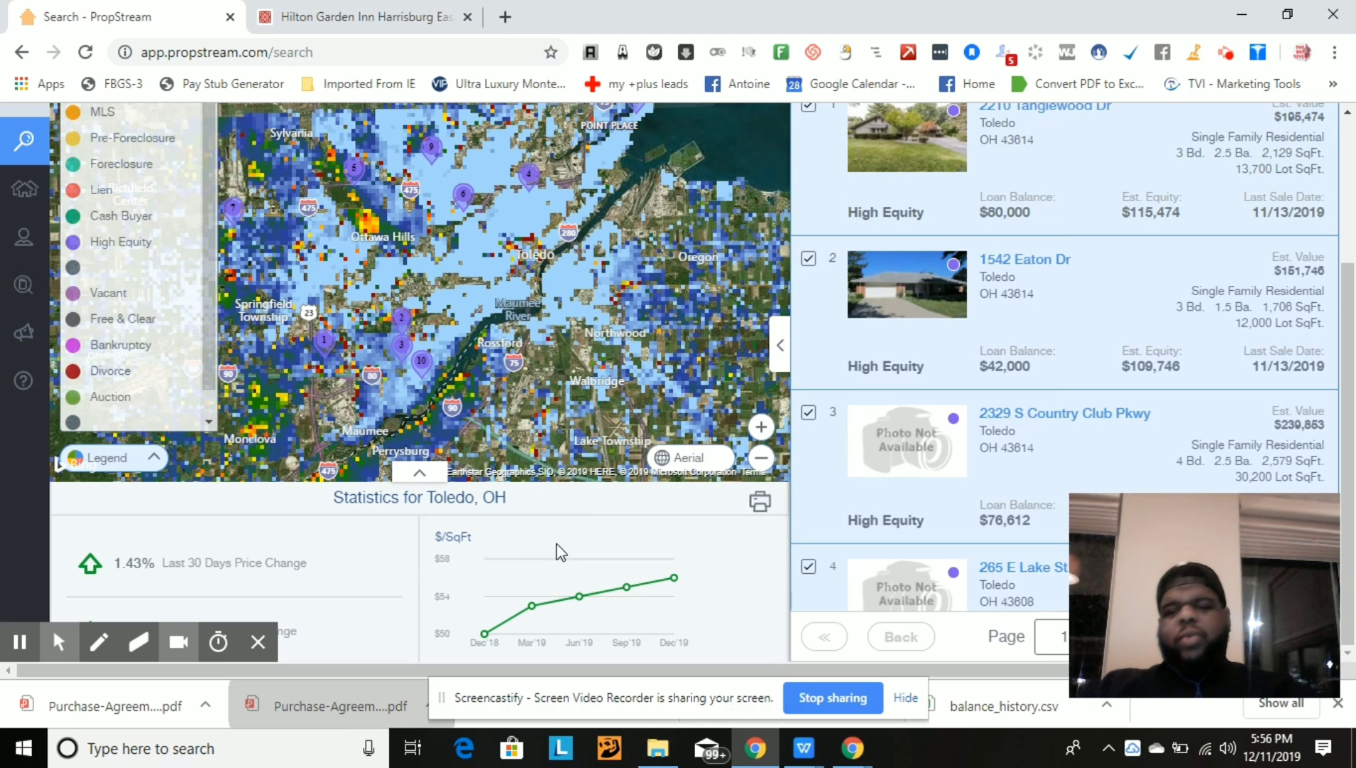
- Limit the Toledo property records to vacant properties and open their Property Characteristics search filters
left_click(1349, 249)
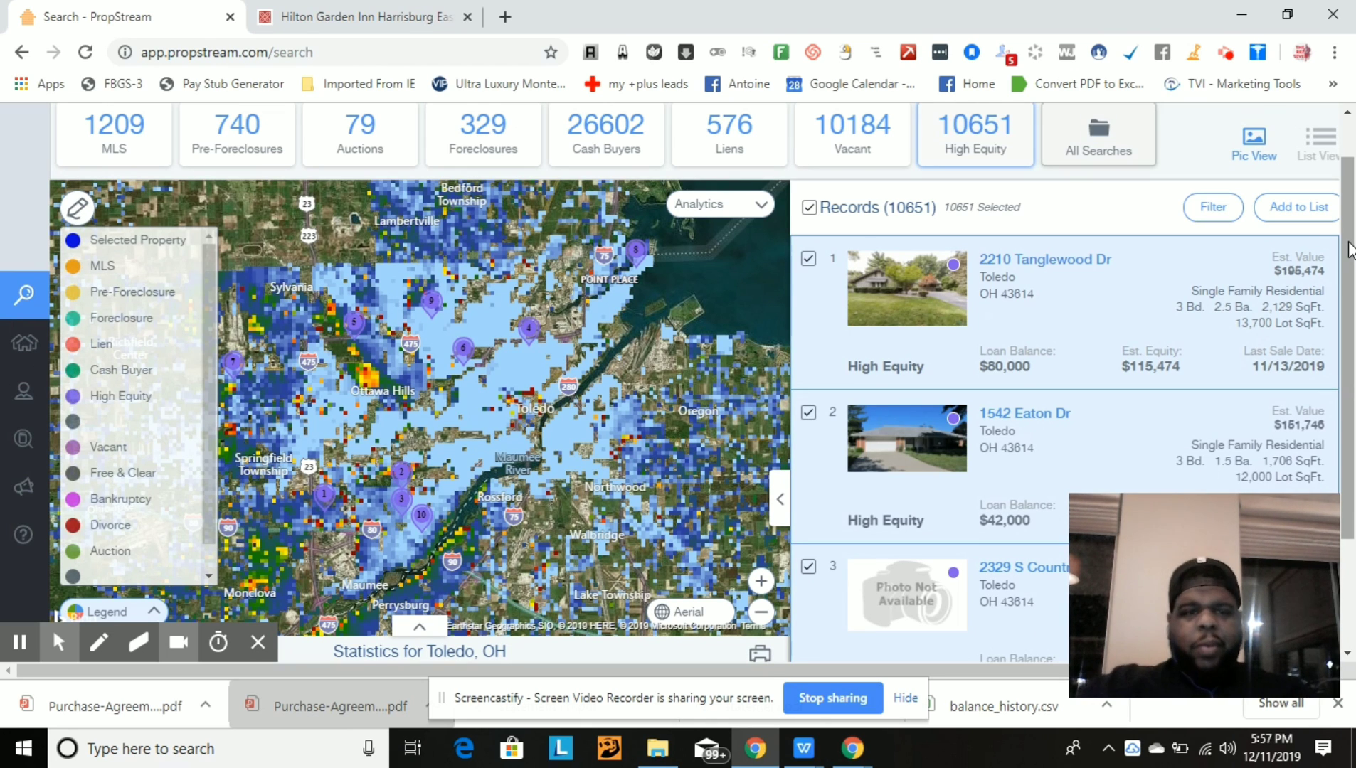
scroll(1351, 249, "up", 1)
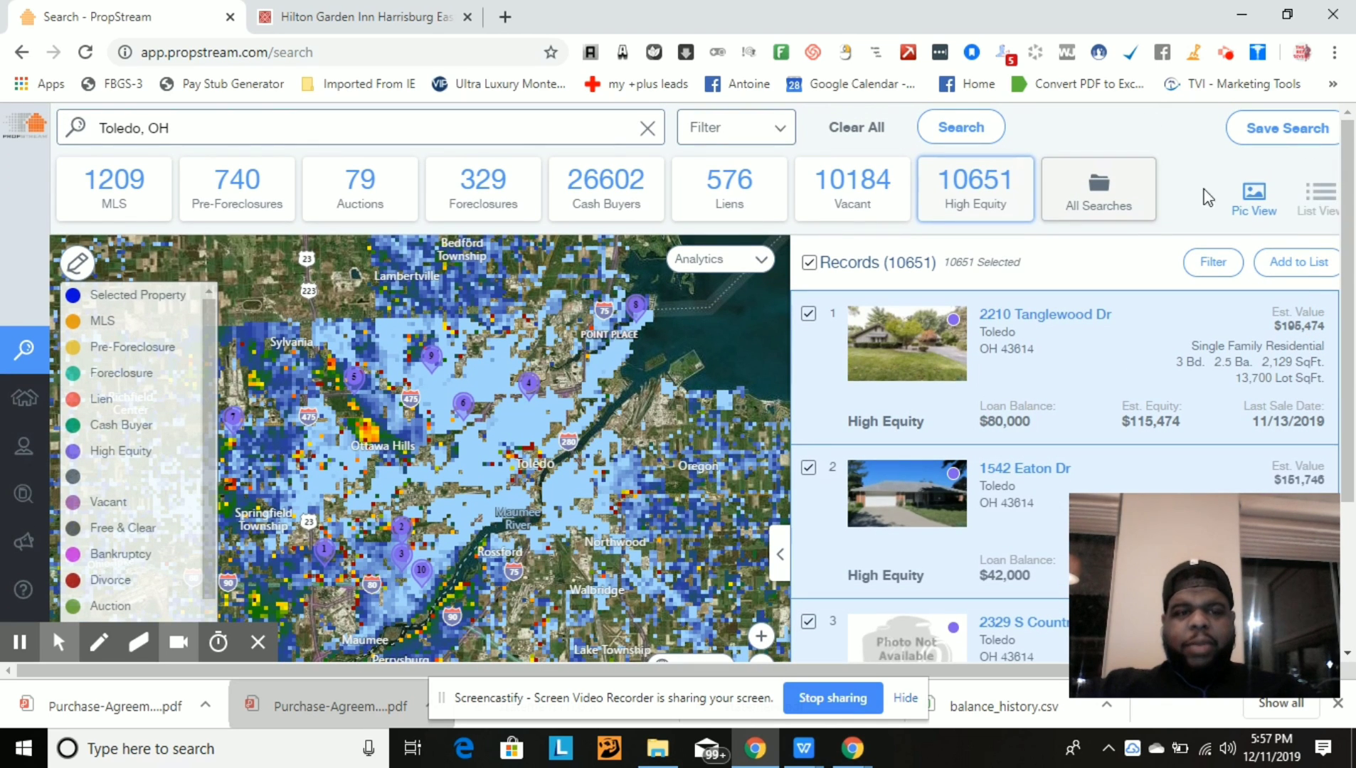
left_click(828, 186)
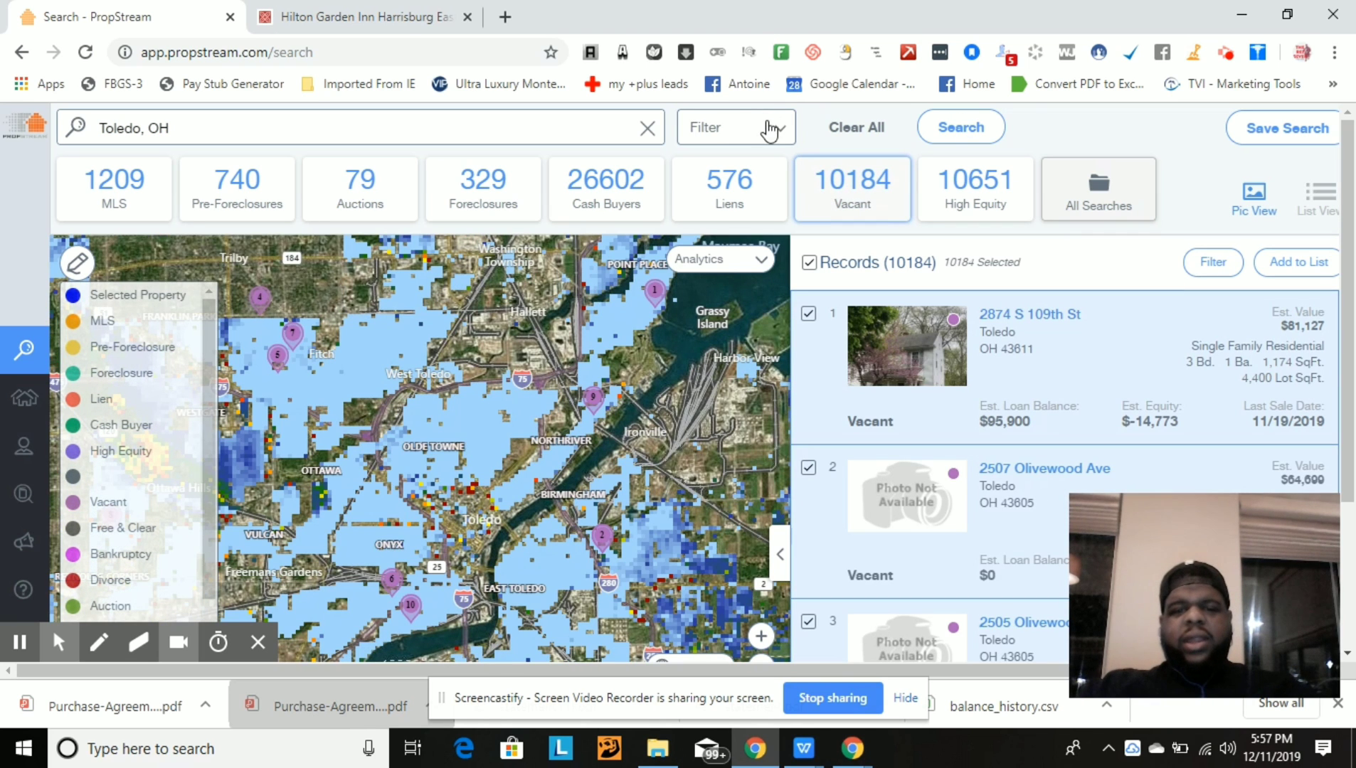
left_click(773, 130)
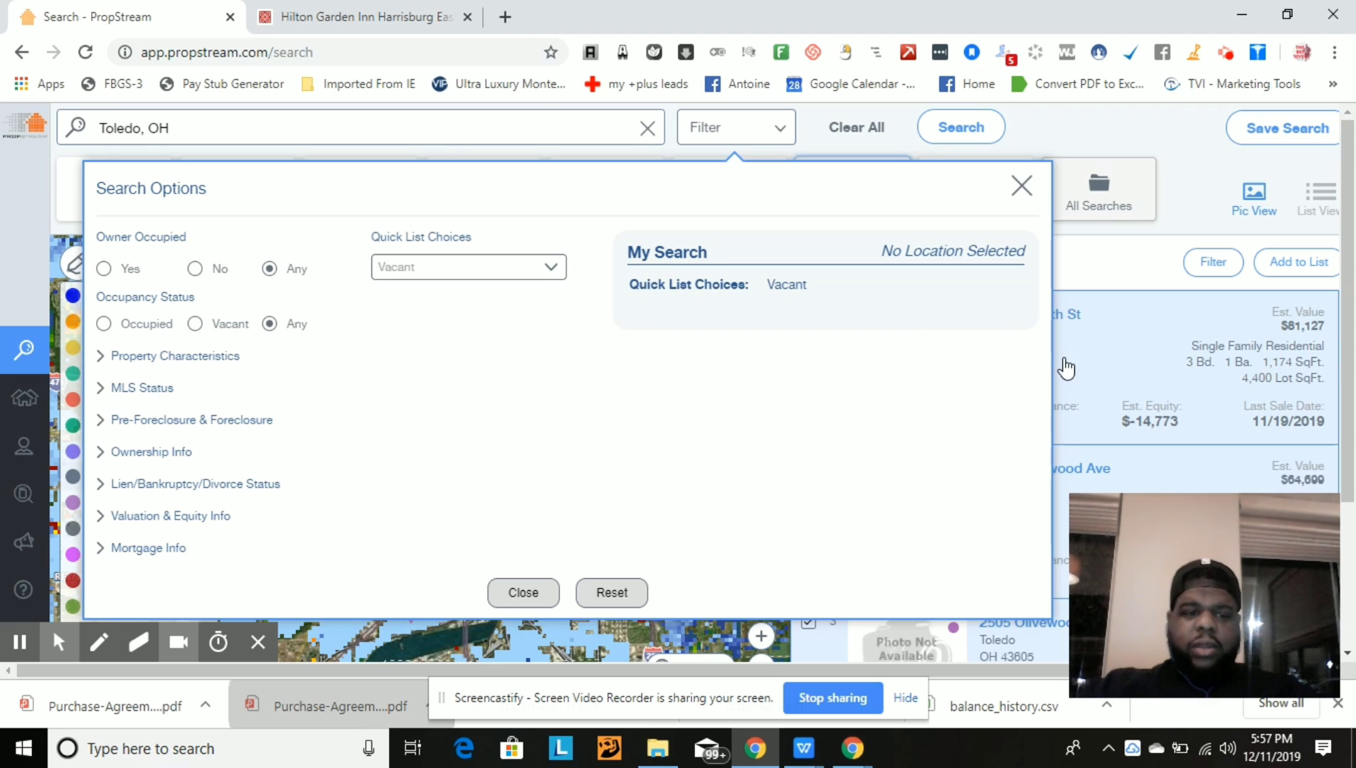
left_click(177, 363)
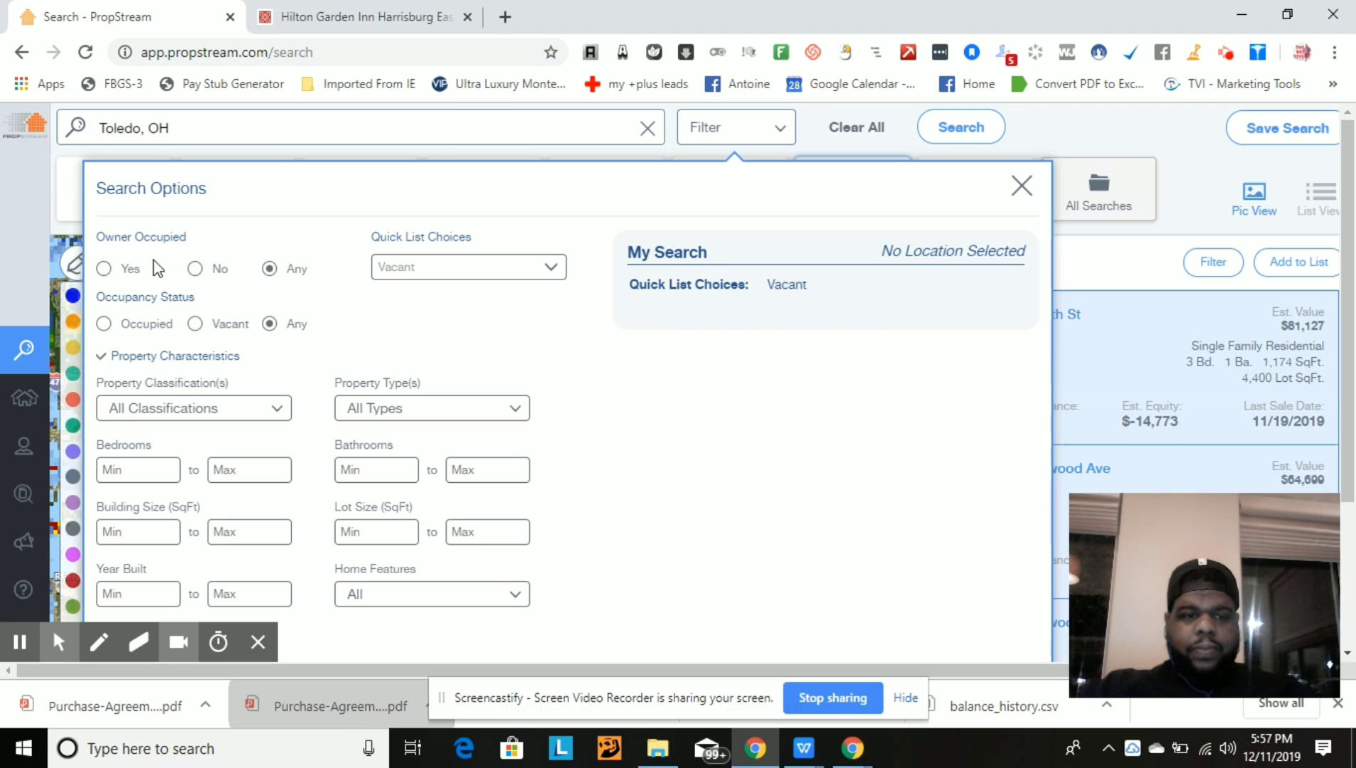
left_click(1352, 226)
left_click_drag(1351, 226, 1353, 402)
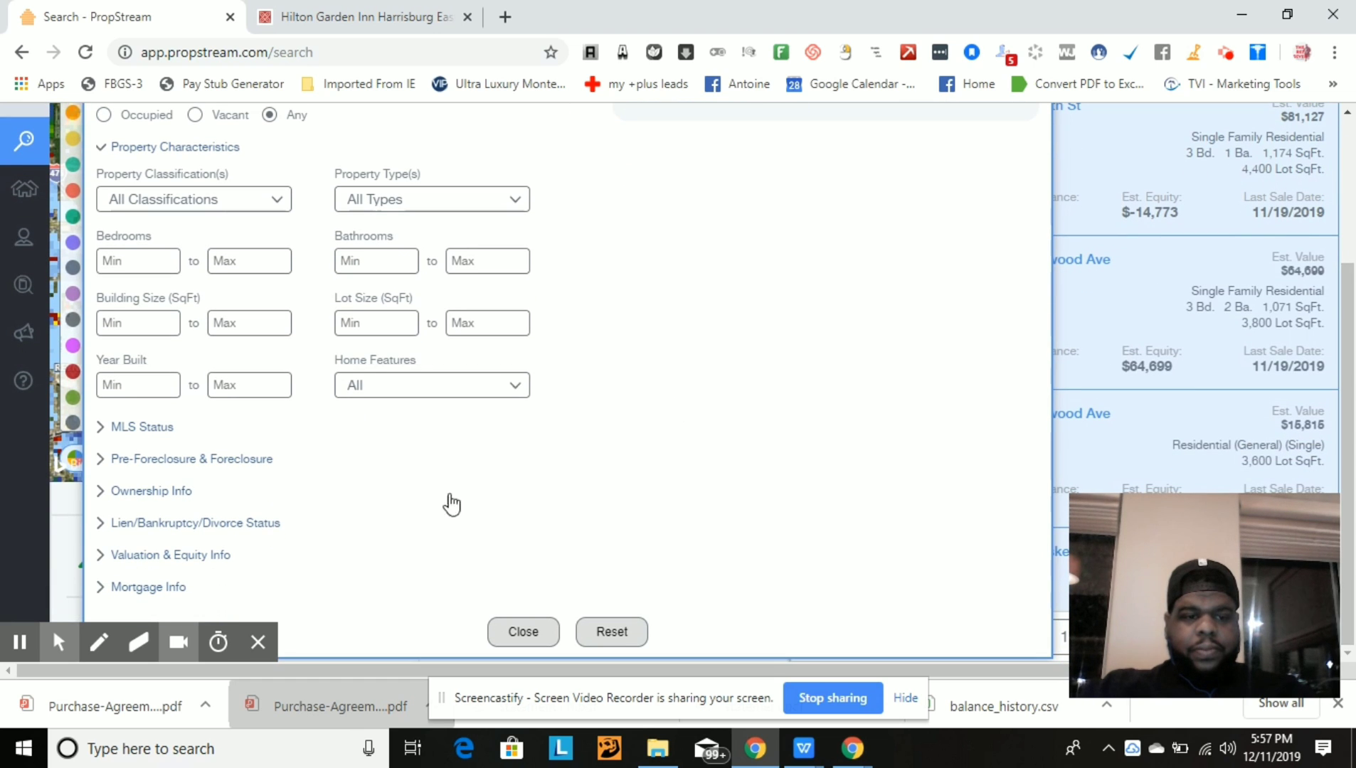
- In the Ownership Info filters, set the absentee owner location to Out of State and Out of County
left_click(187, 491)
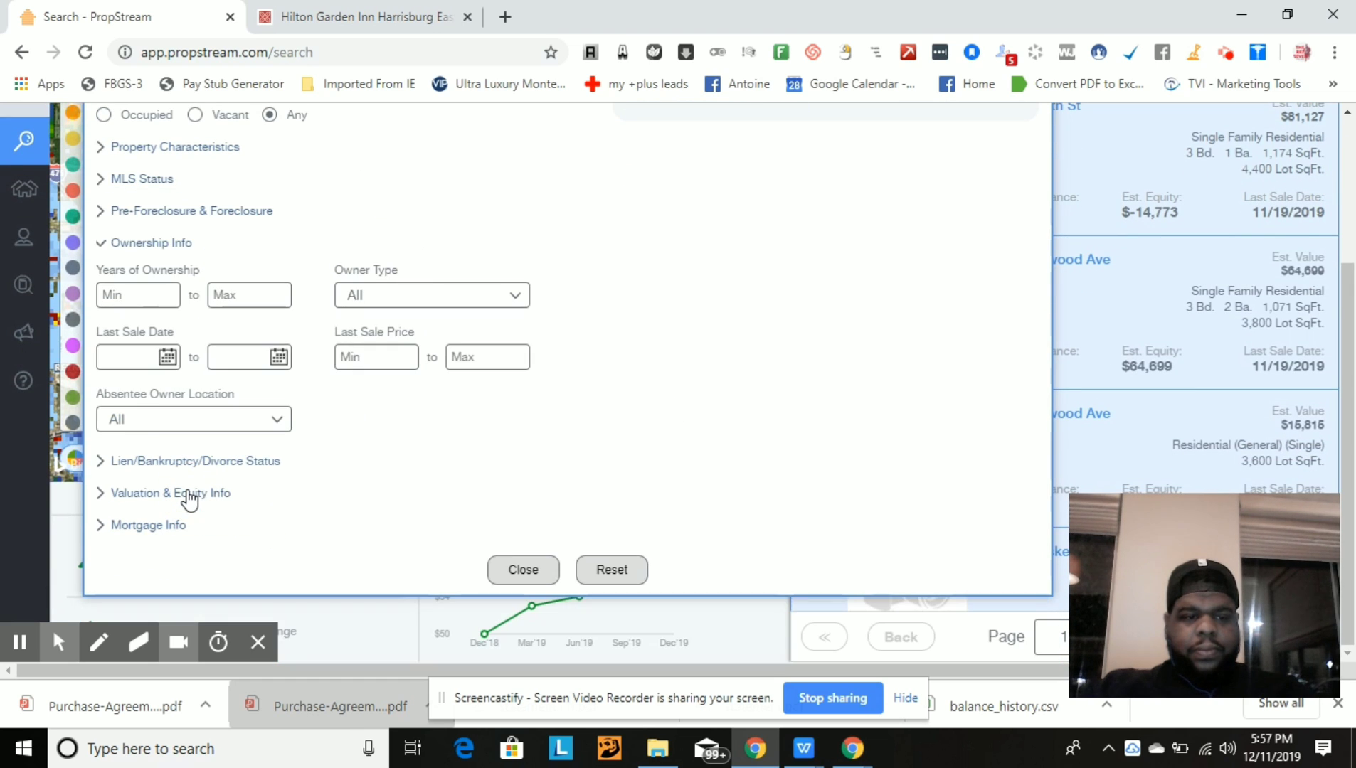
left_click(223, 426)
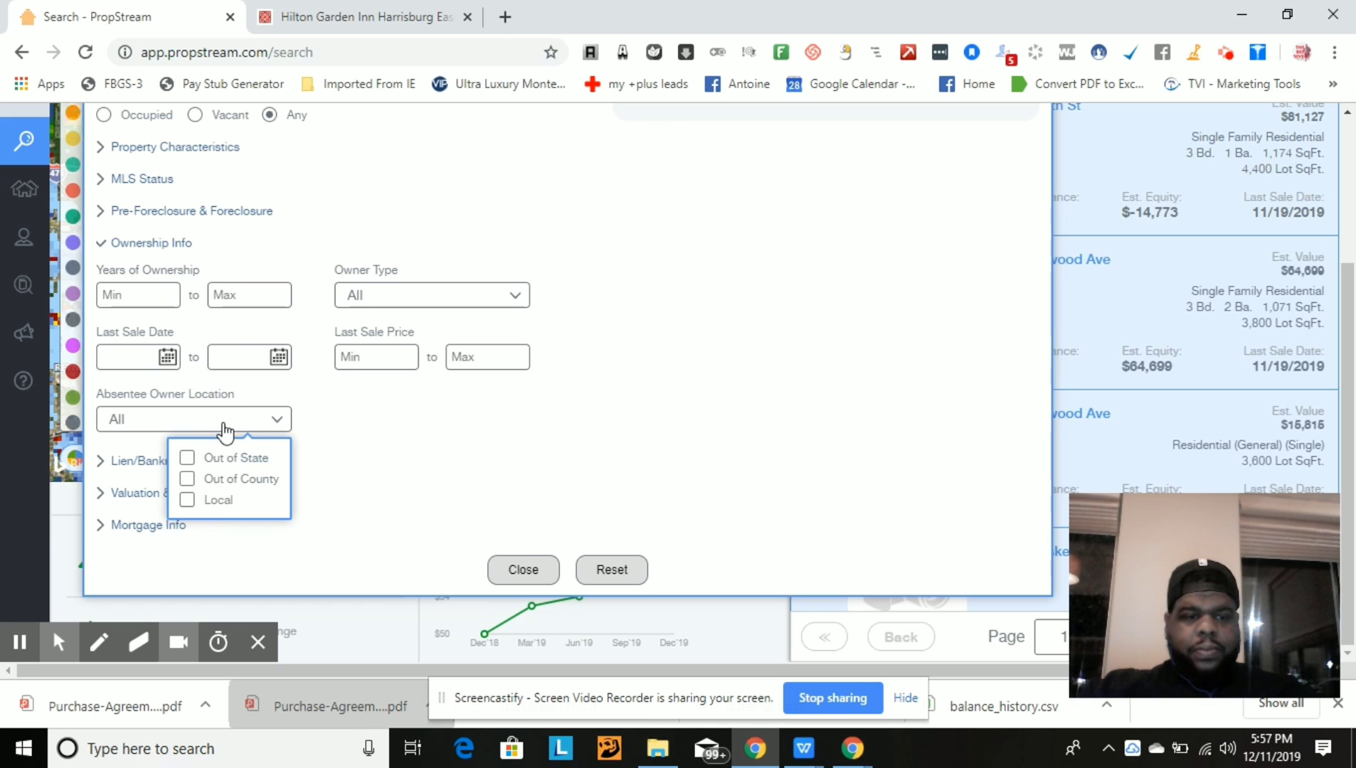
left_click(185, 462)
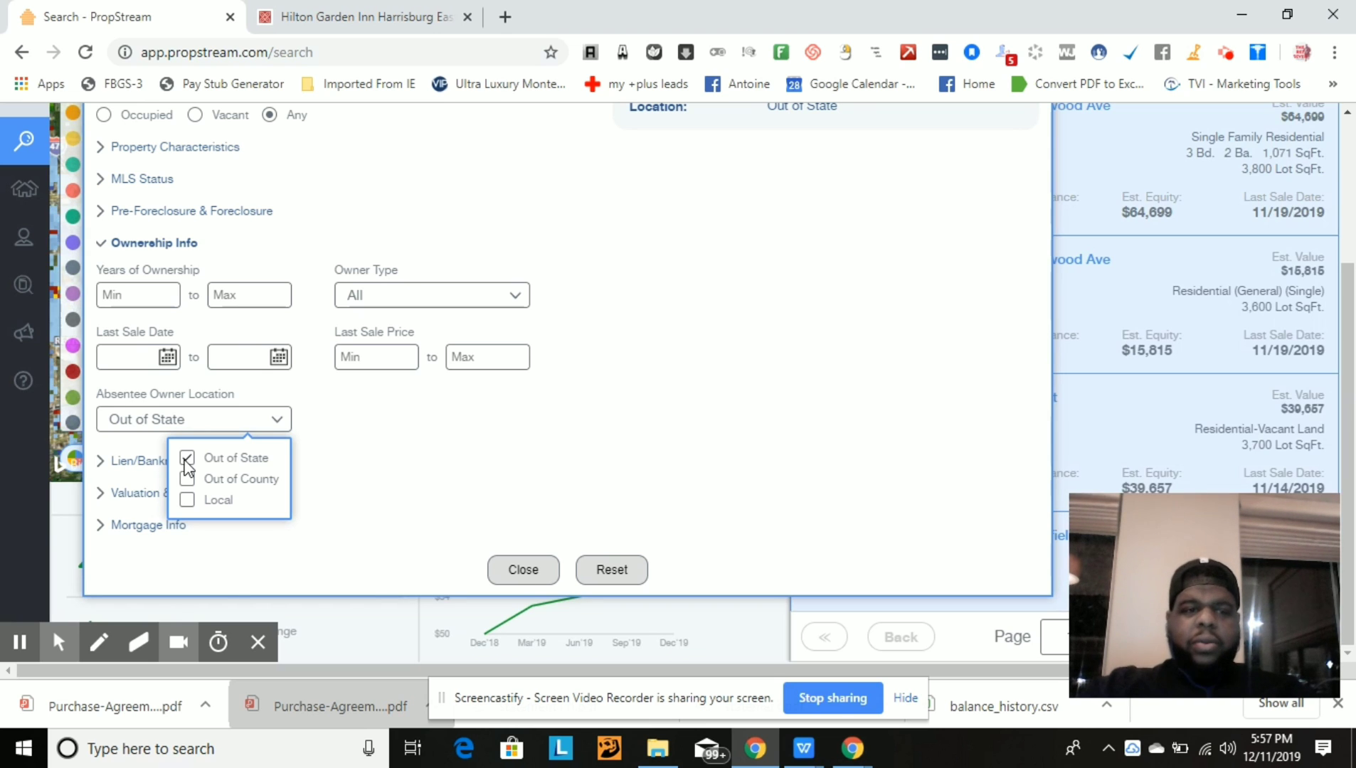
left_click(193, 478)
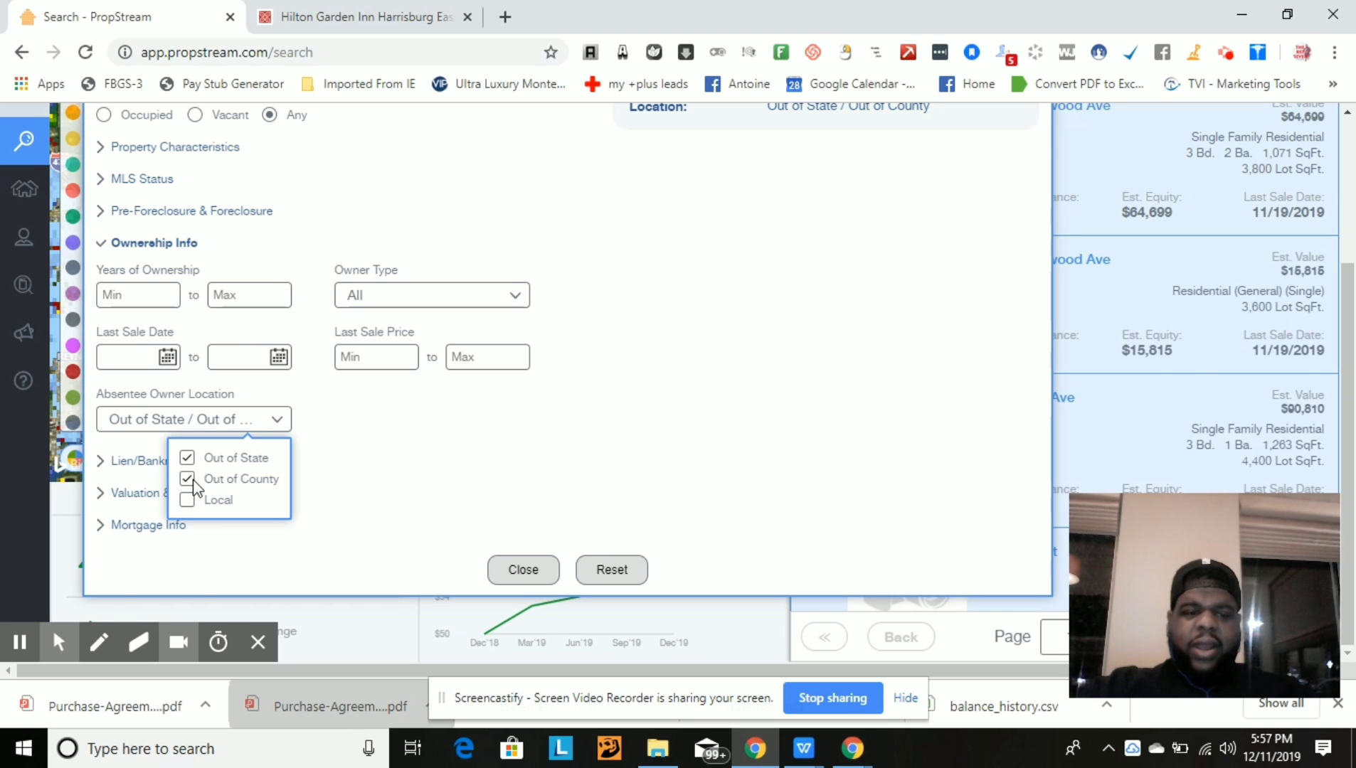
left_click(724, 473)
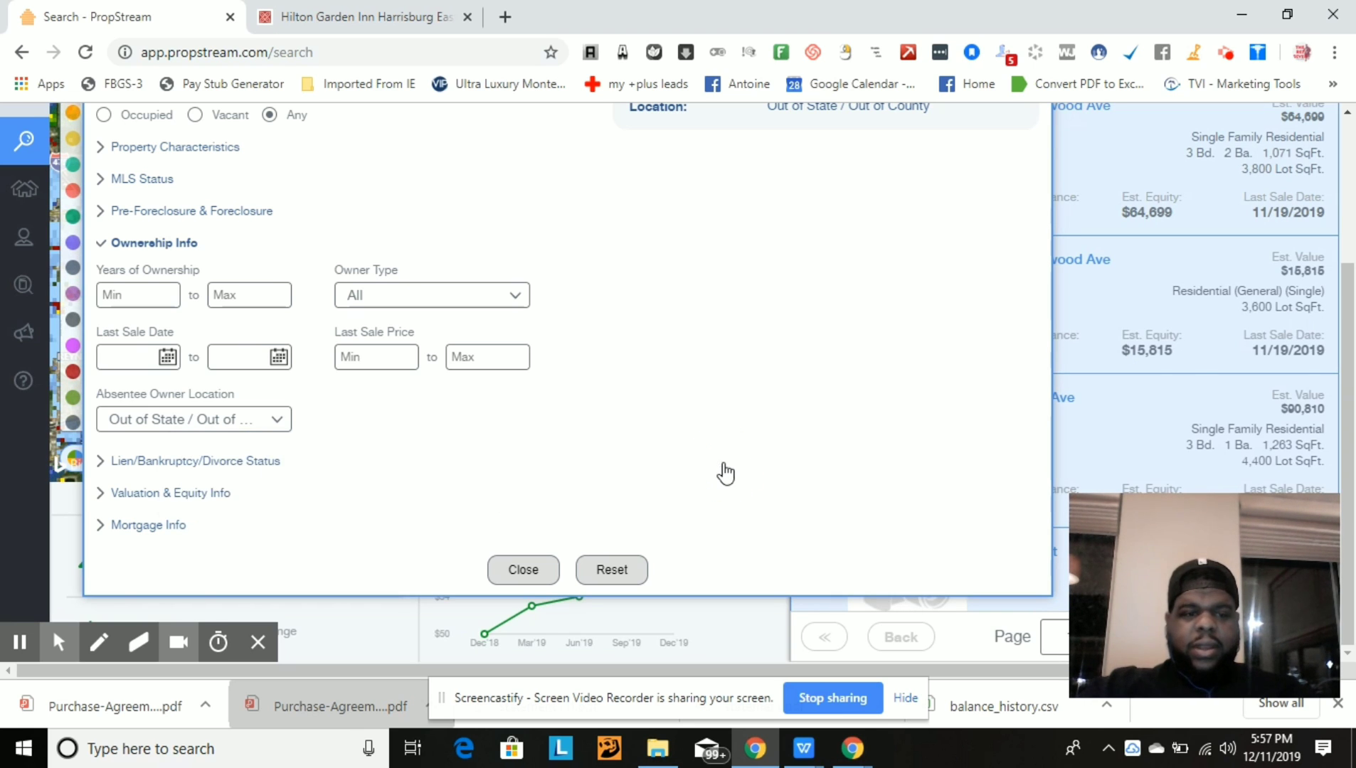
- Set the minimum years of ownership to 10 and the owner type to Individual
left_click(156, 294)
type("10")
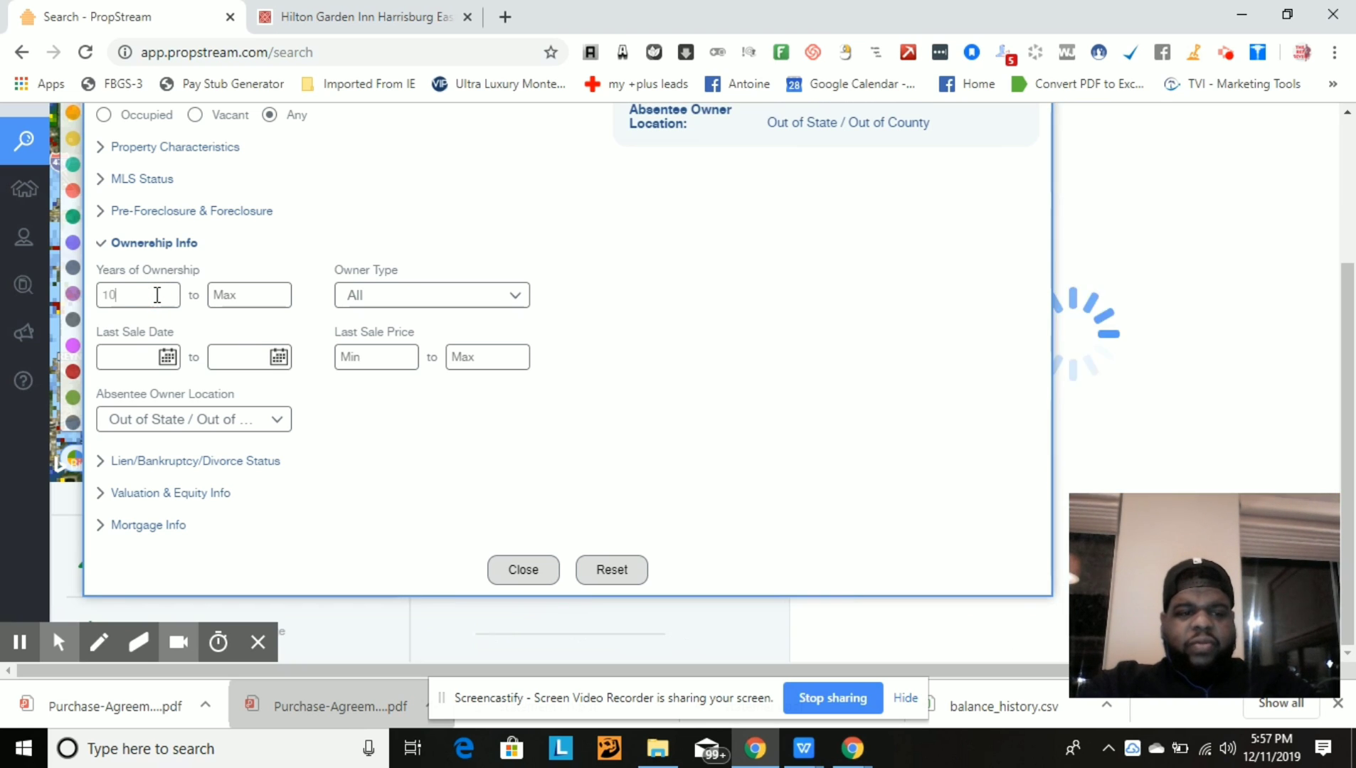
left_click(384, 299)
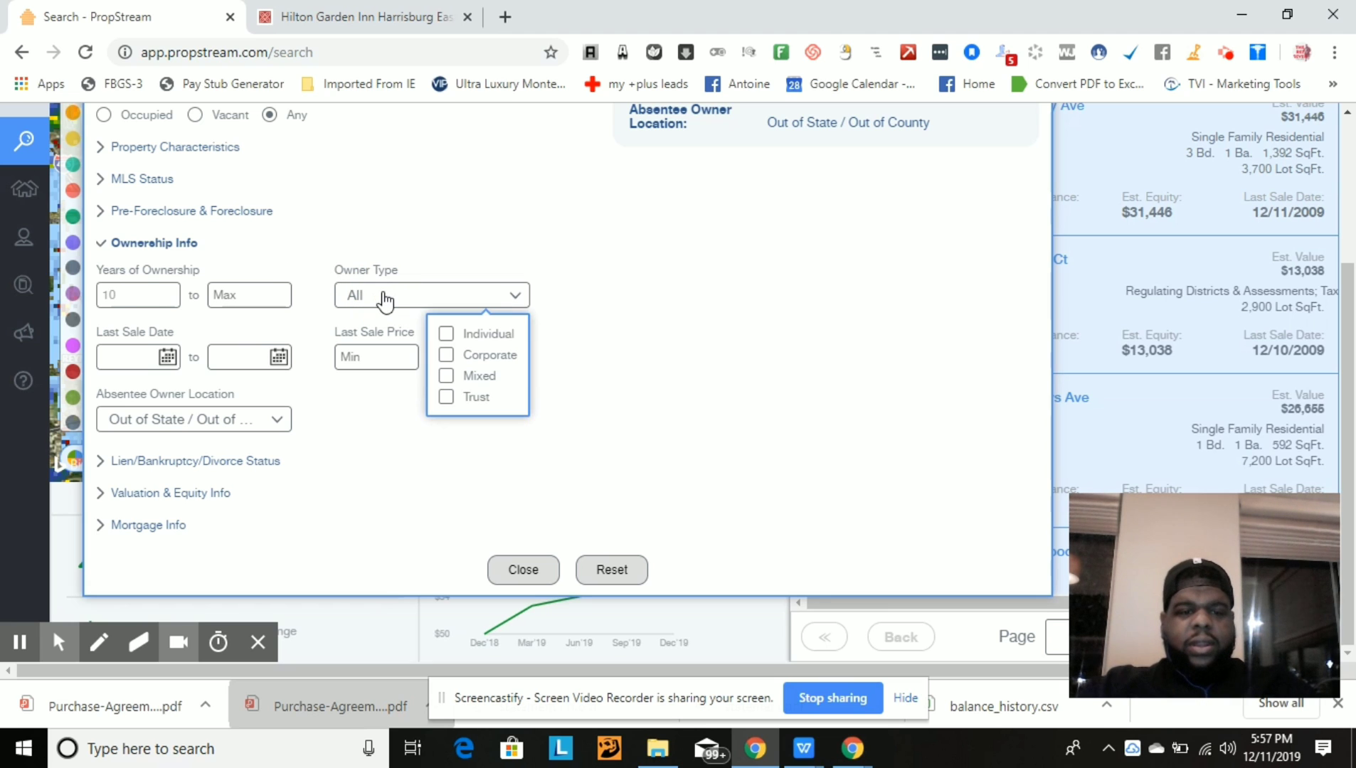
left_click(447, 335)
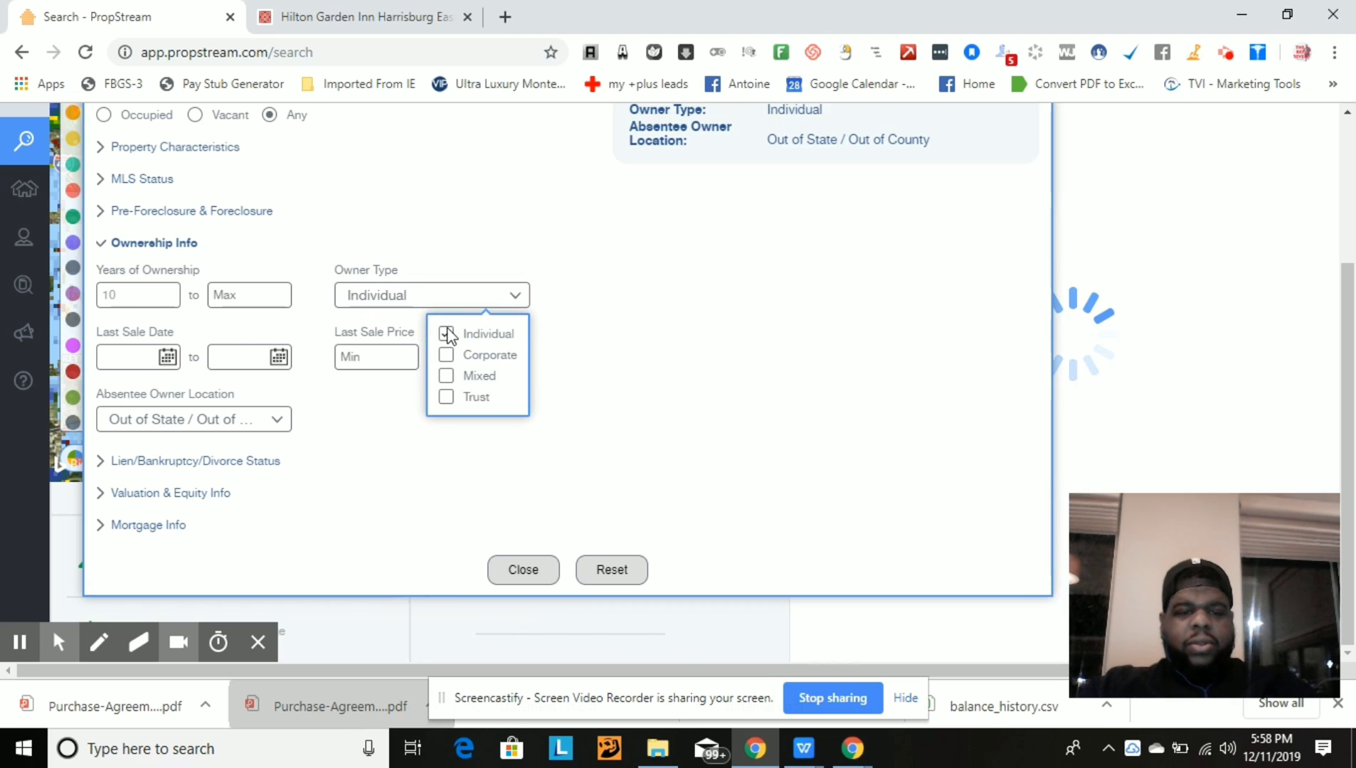
left_click(687, 372)
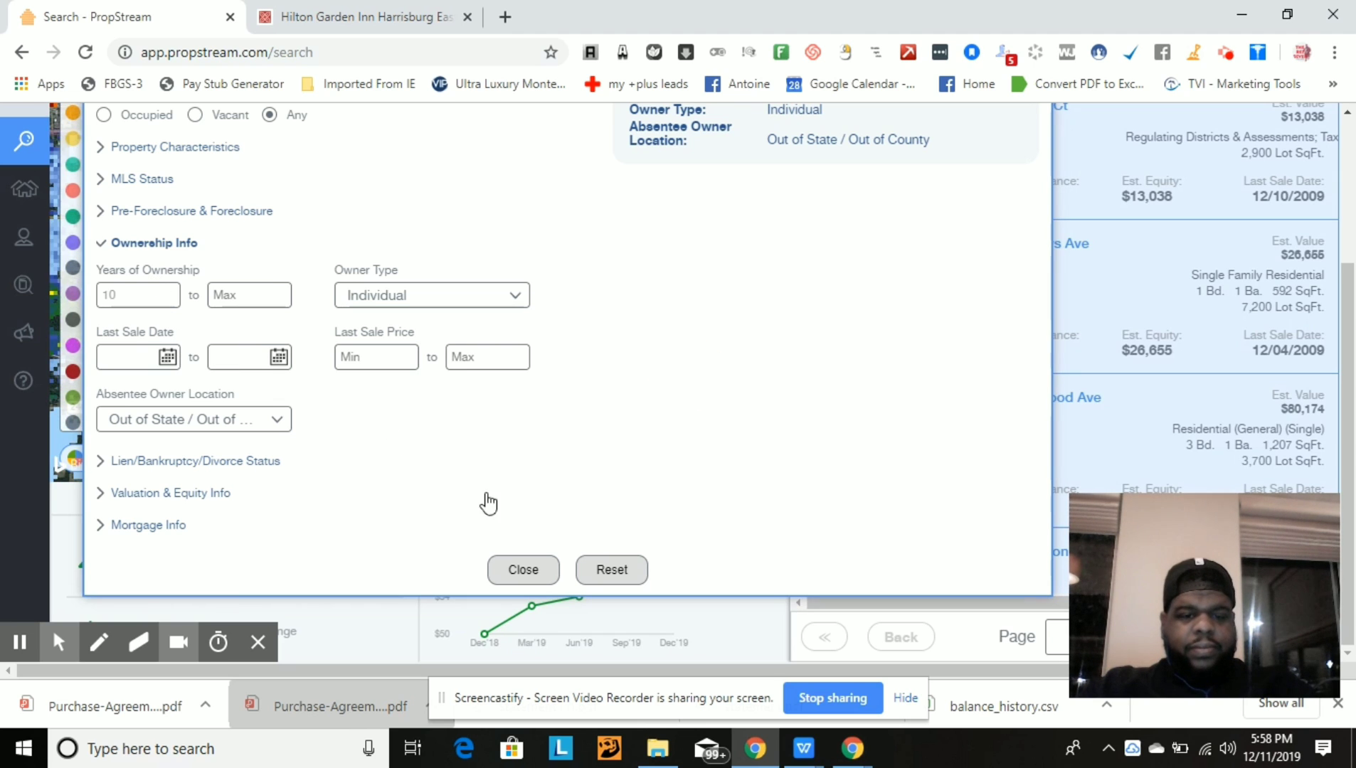
- Review the search criteria summary, close the search options and examine the filtered vacant property records
left_click_drag(1346, 398, 1320, 222)
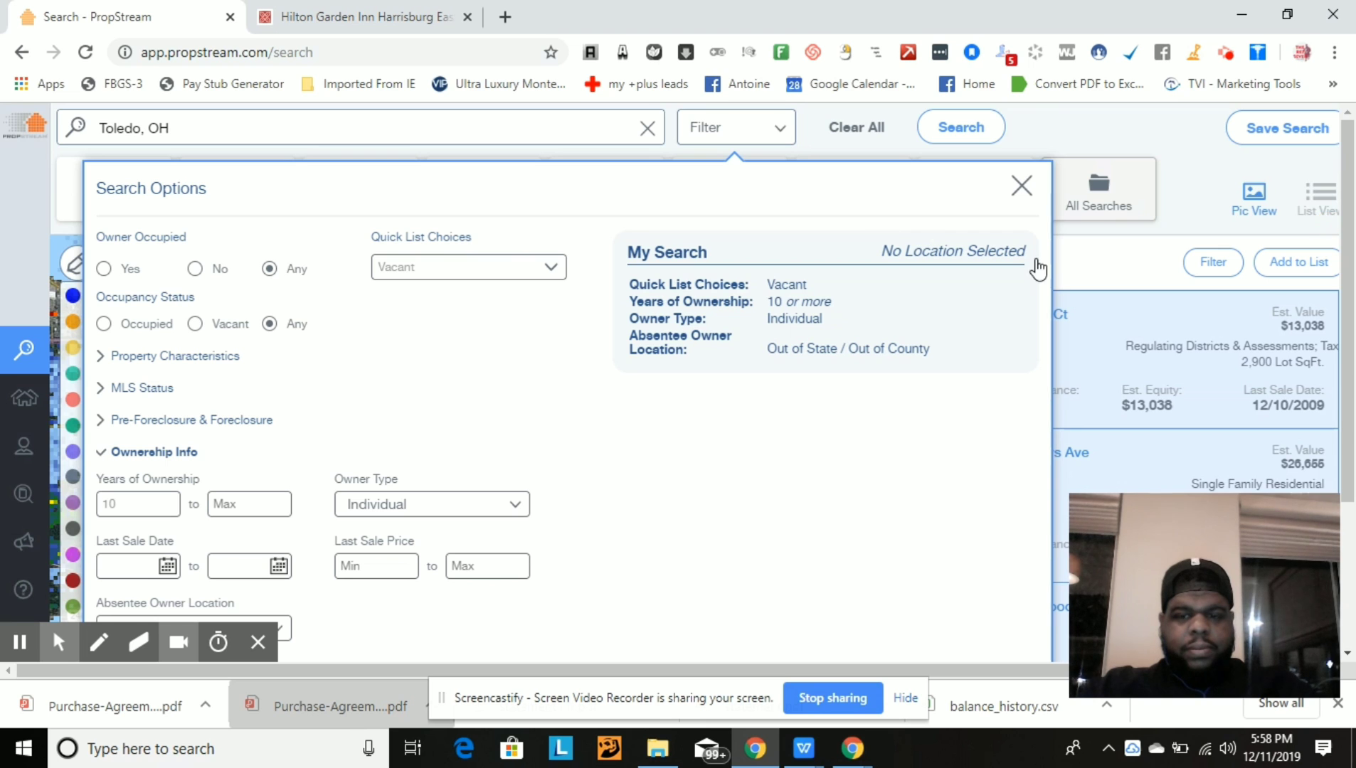
left_click(1073, 253)
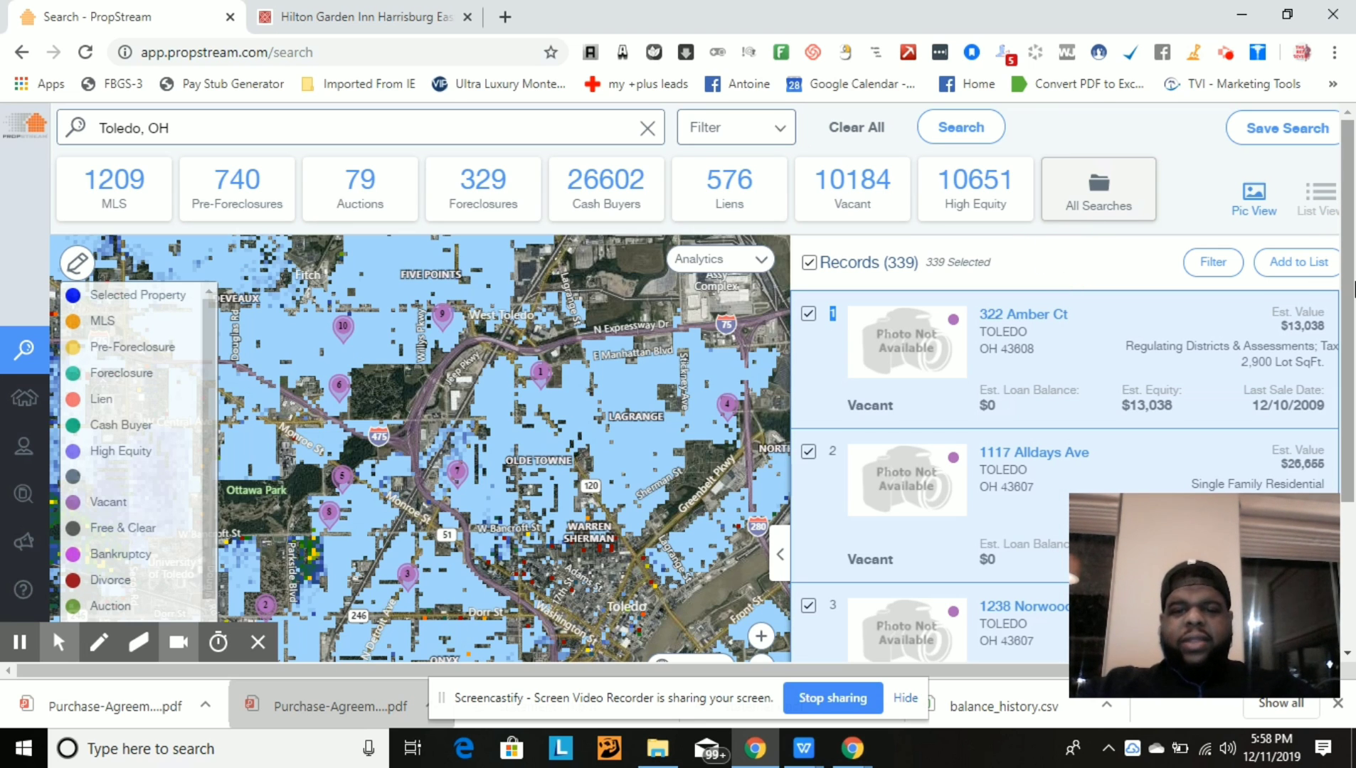
left_click_drag(1354, 288, 1354, 332)
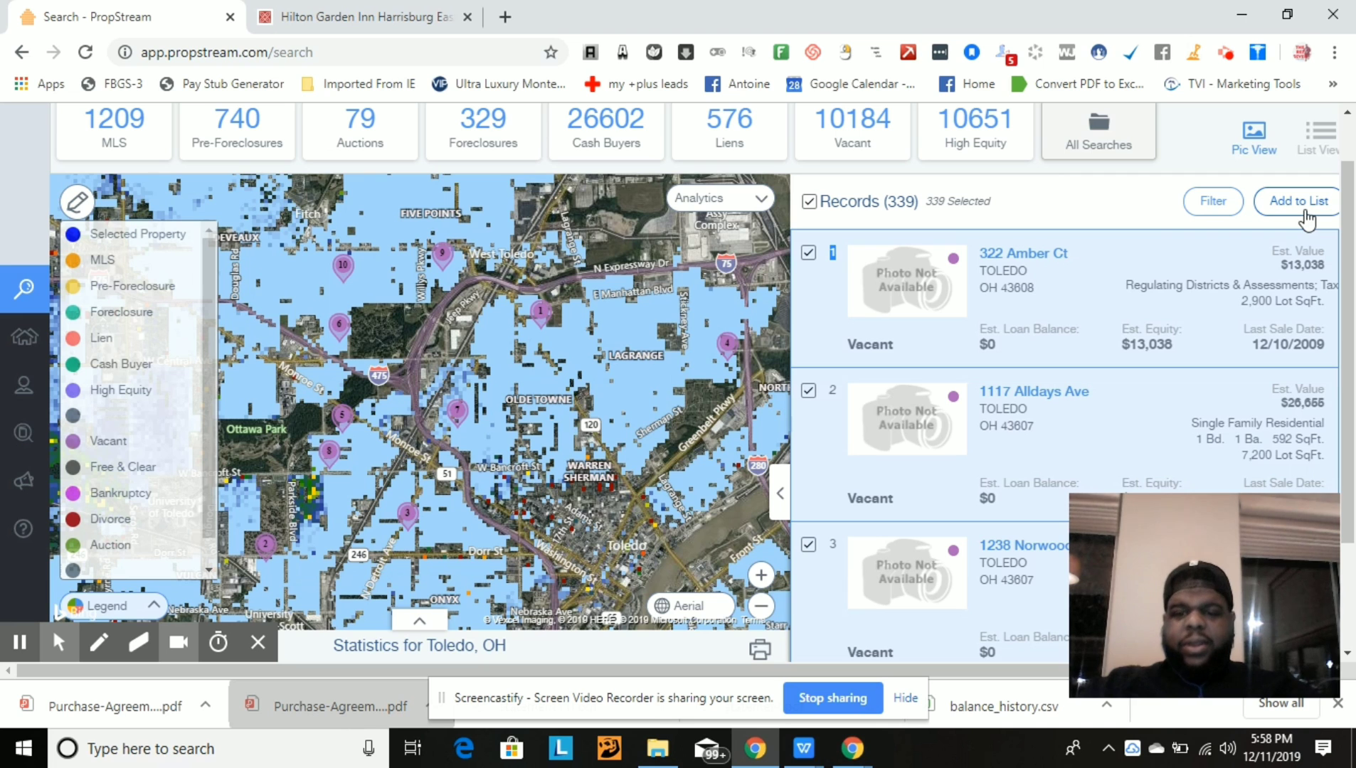
left_click_drag(1352, 302, 1353, 424)
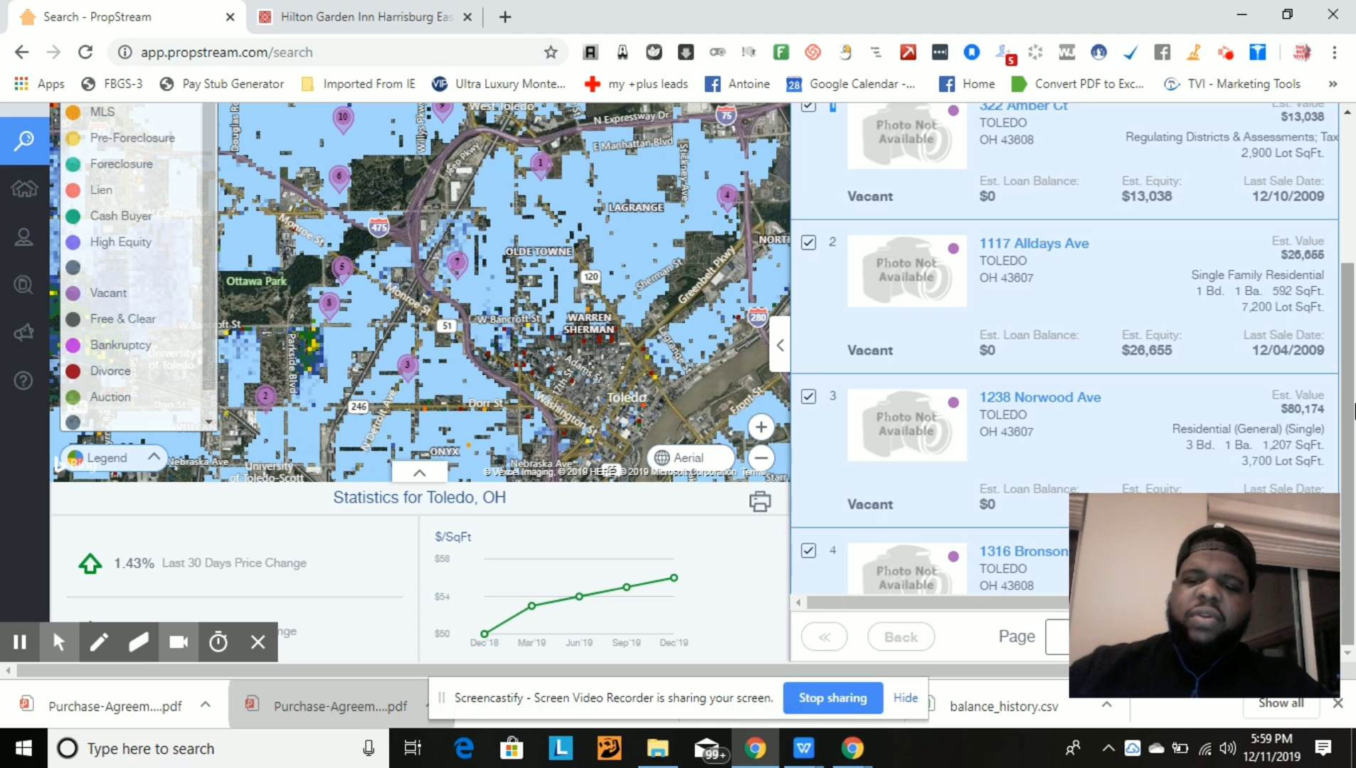
- Start adding the selected Toledo vacant property records to a newly created marketing list
left_click_drag(1351, 411, 1350, 344)
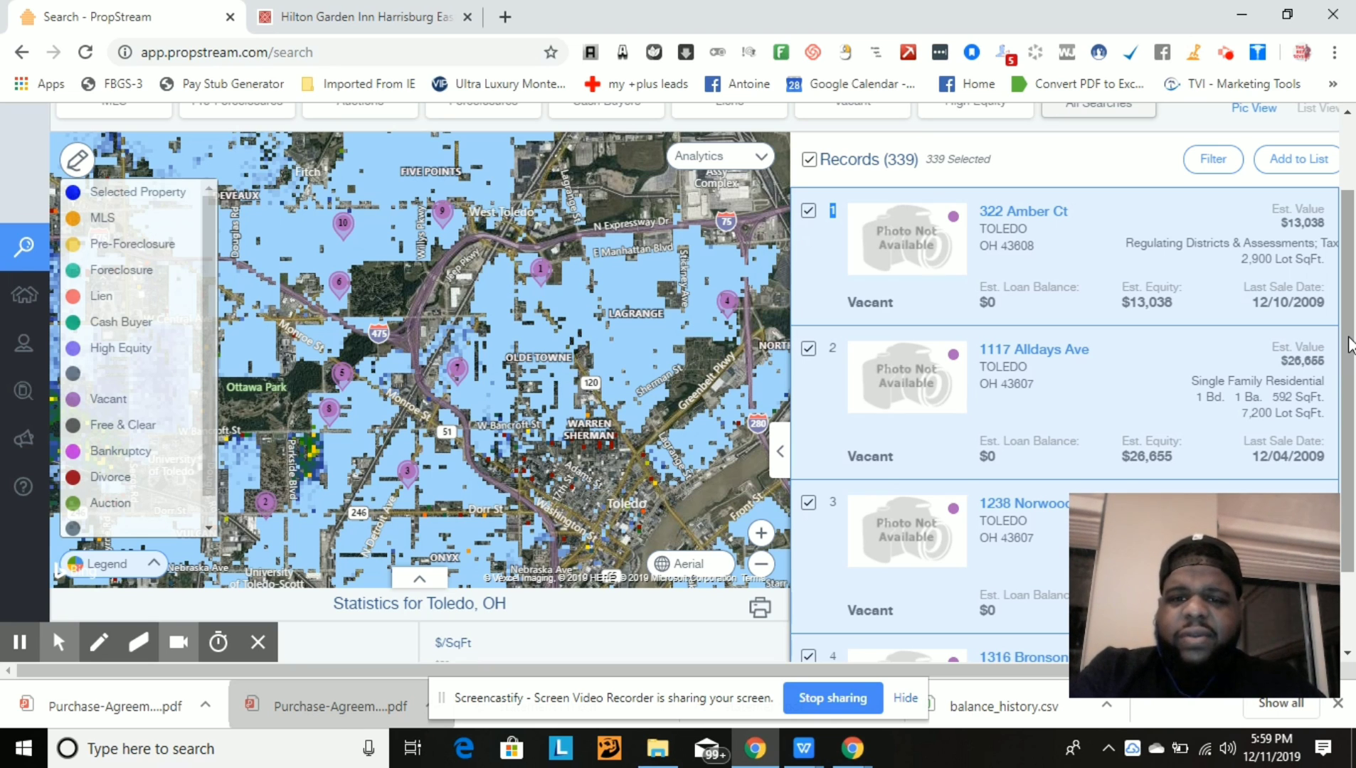
left_click_drag(1350, 345, 1354, 246)
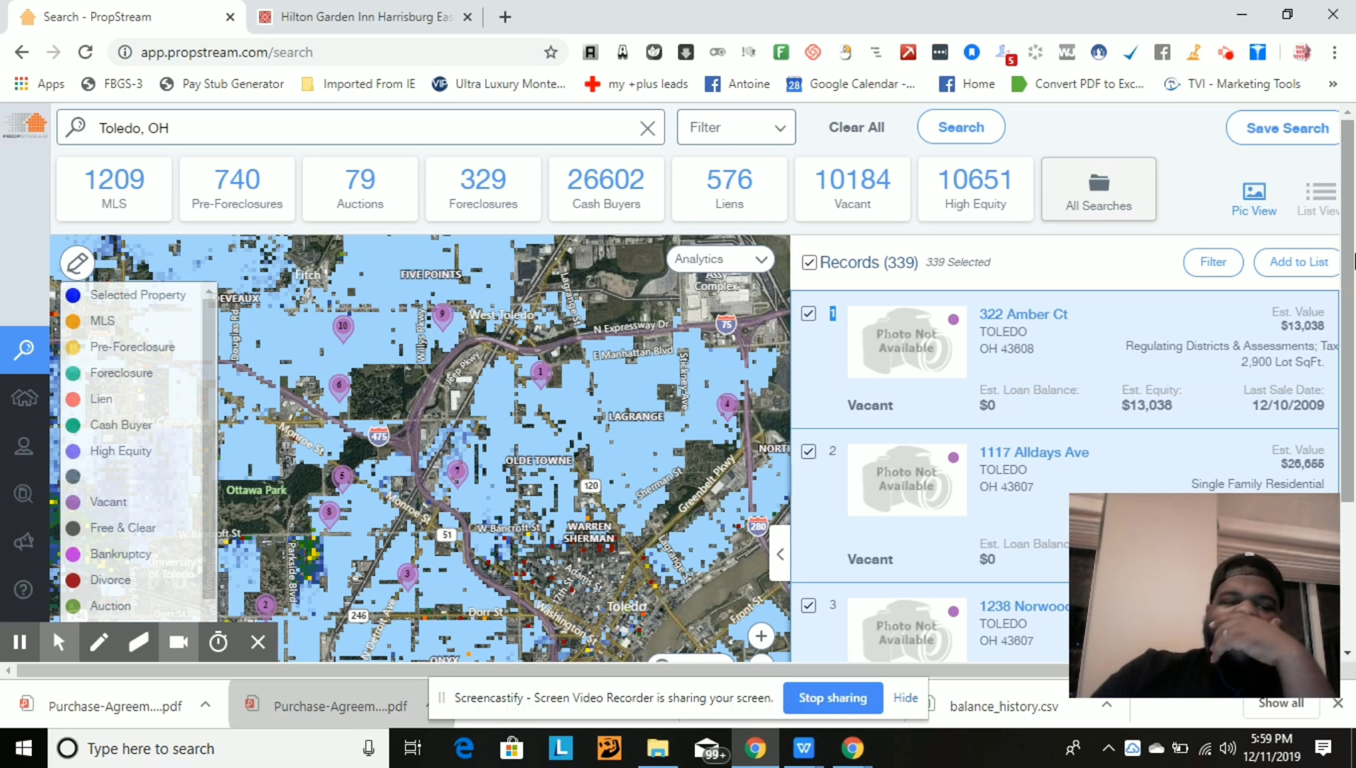
left_click(1296, 264)
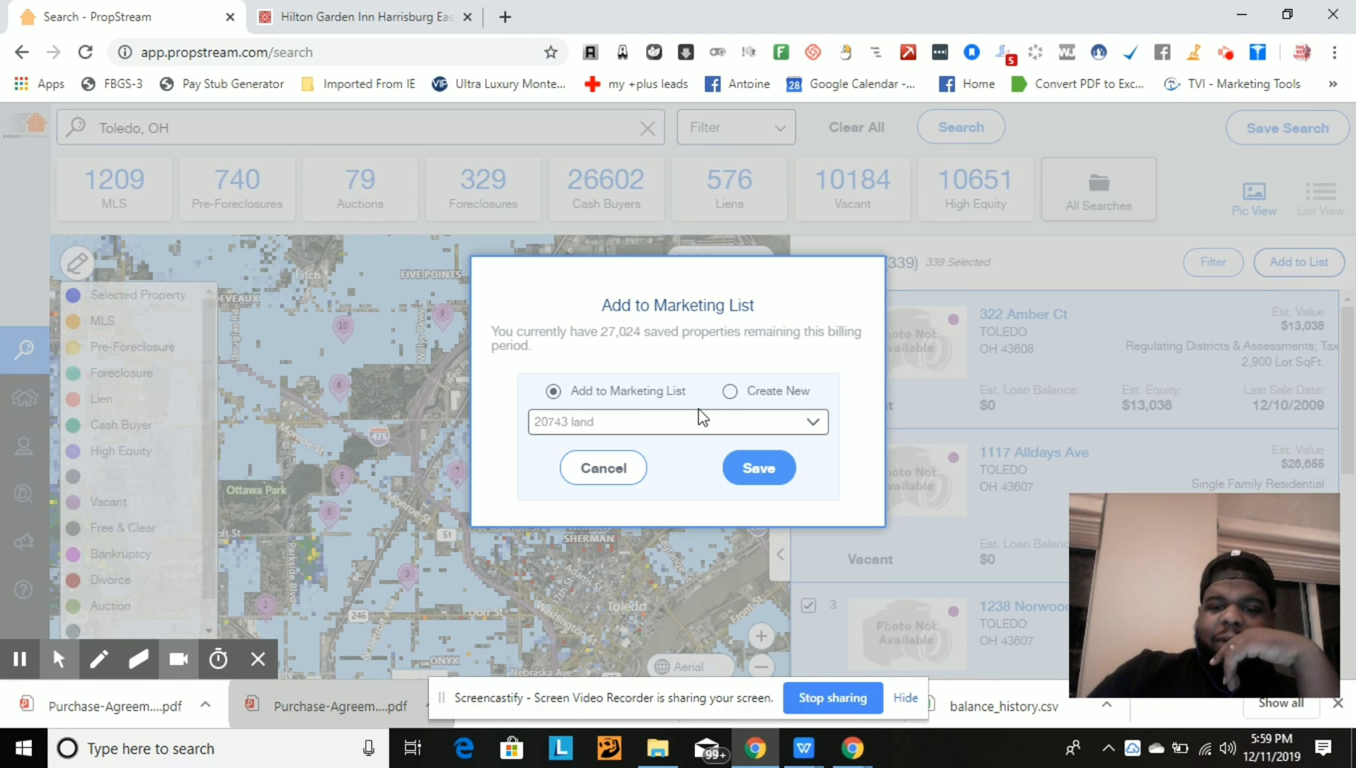
left_click(727, 392)
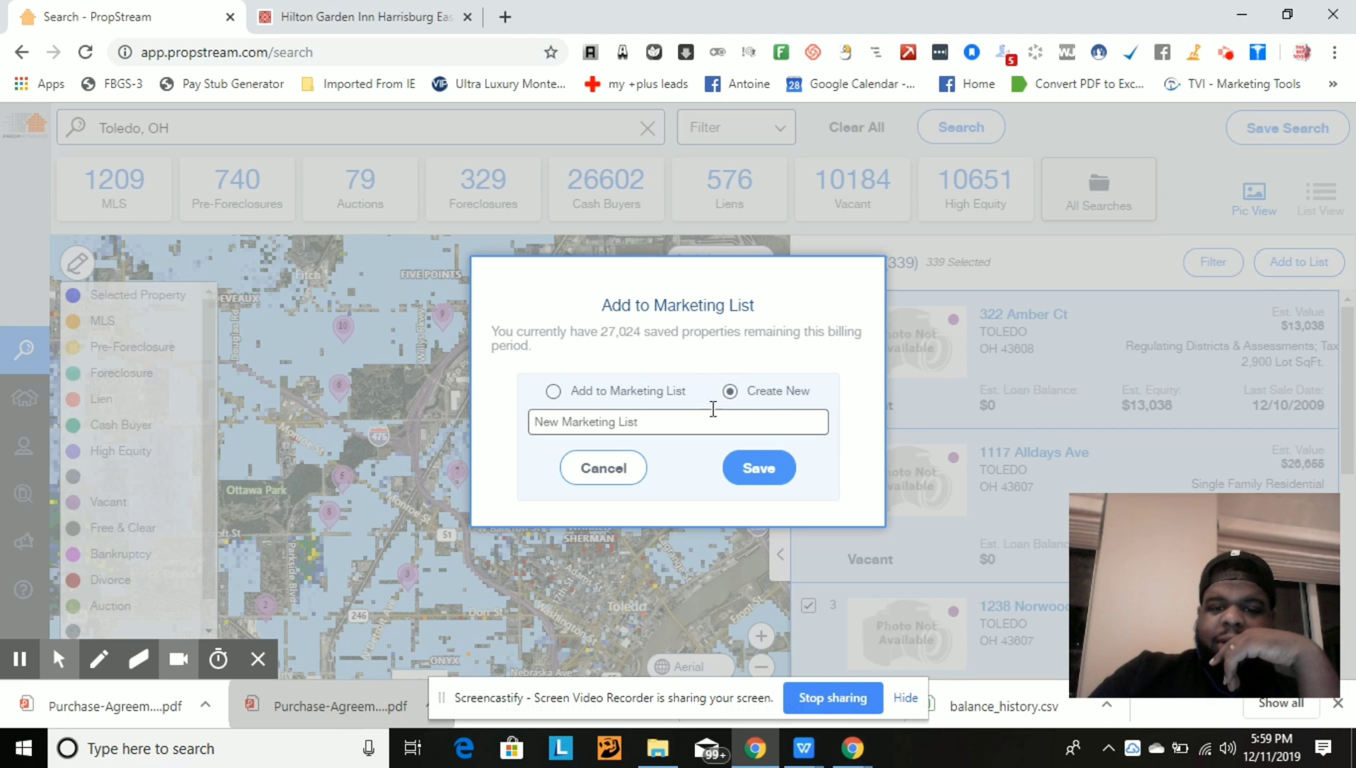
left_click(704, 420)
type("t")
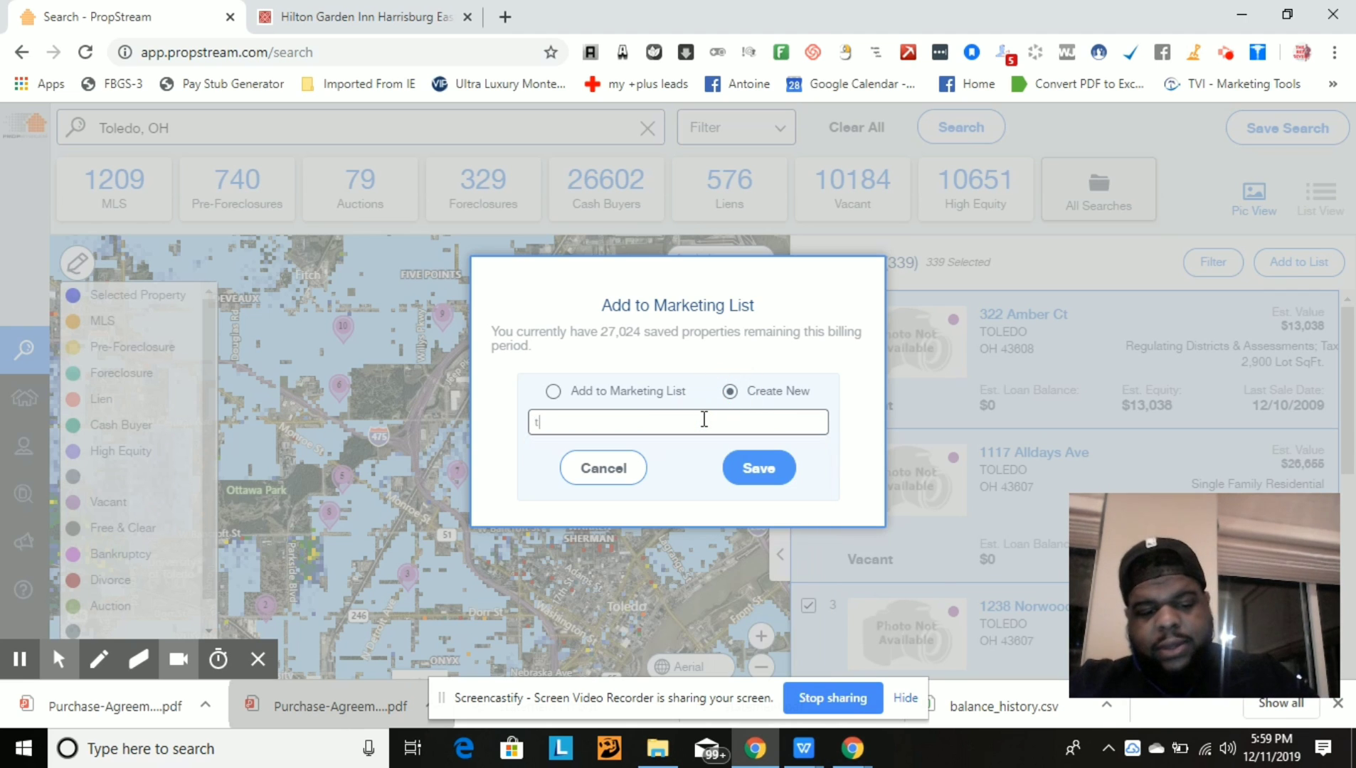
type("elodo")
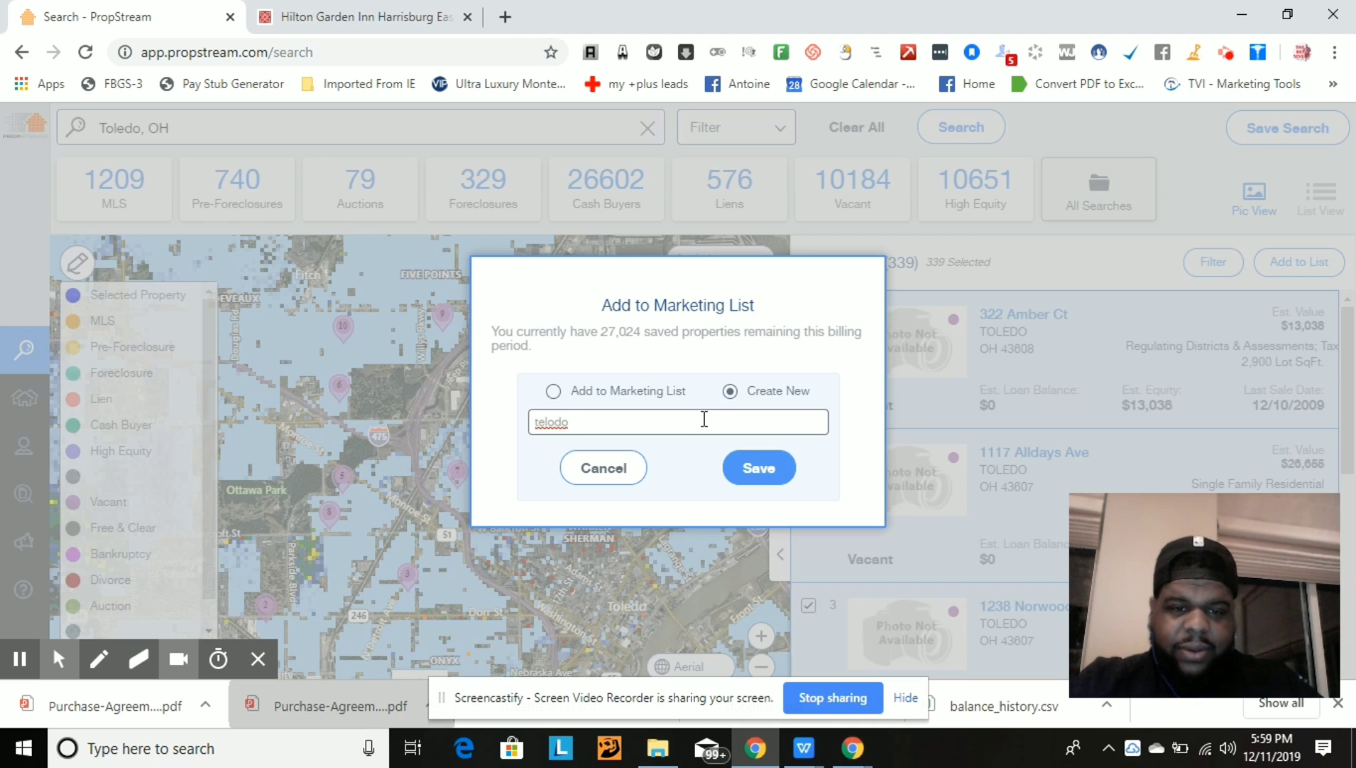
right_click(561, 425)
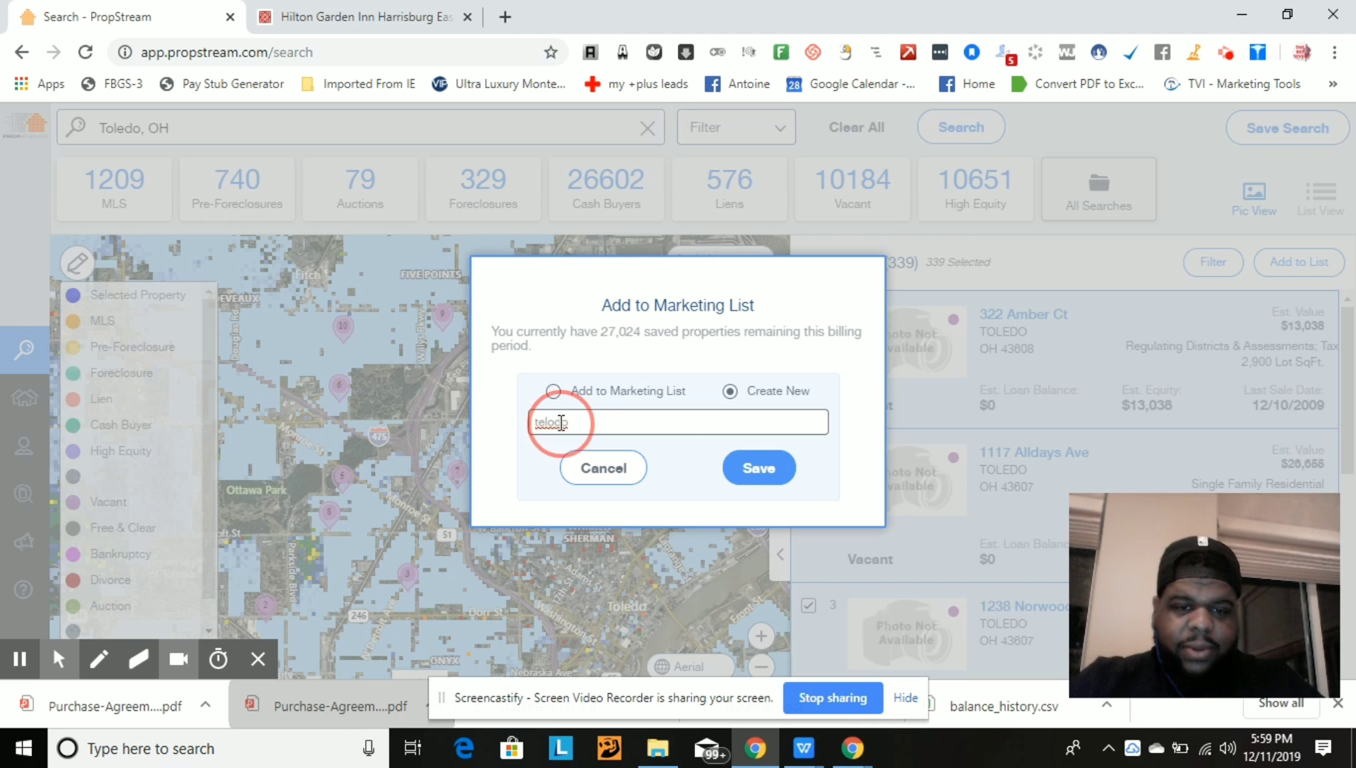
left_click(618, 416)
left_click(619, 416)
key("BackSpace")
key("BackSpace")
key("BackSpace")
key("BackSpace")
key("BackSpace")
key("BackSpace")
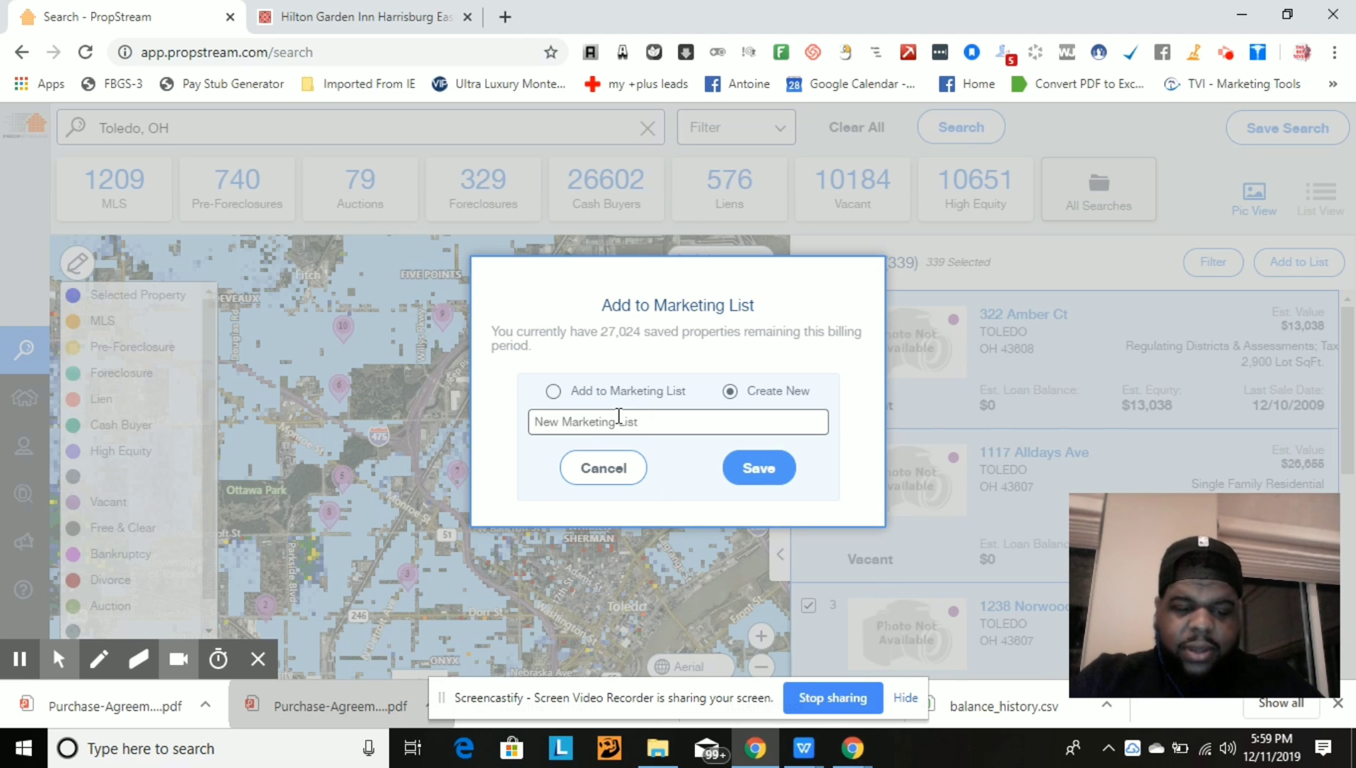
- Name the new marketing list TOLEDO OH VACANT ABSENTEE, save the properties to it and dismiss the confirmation
type("TO")
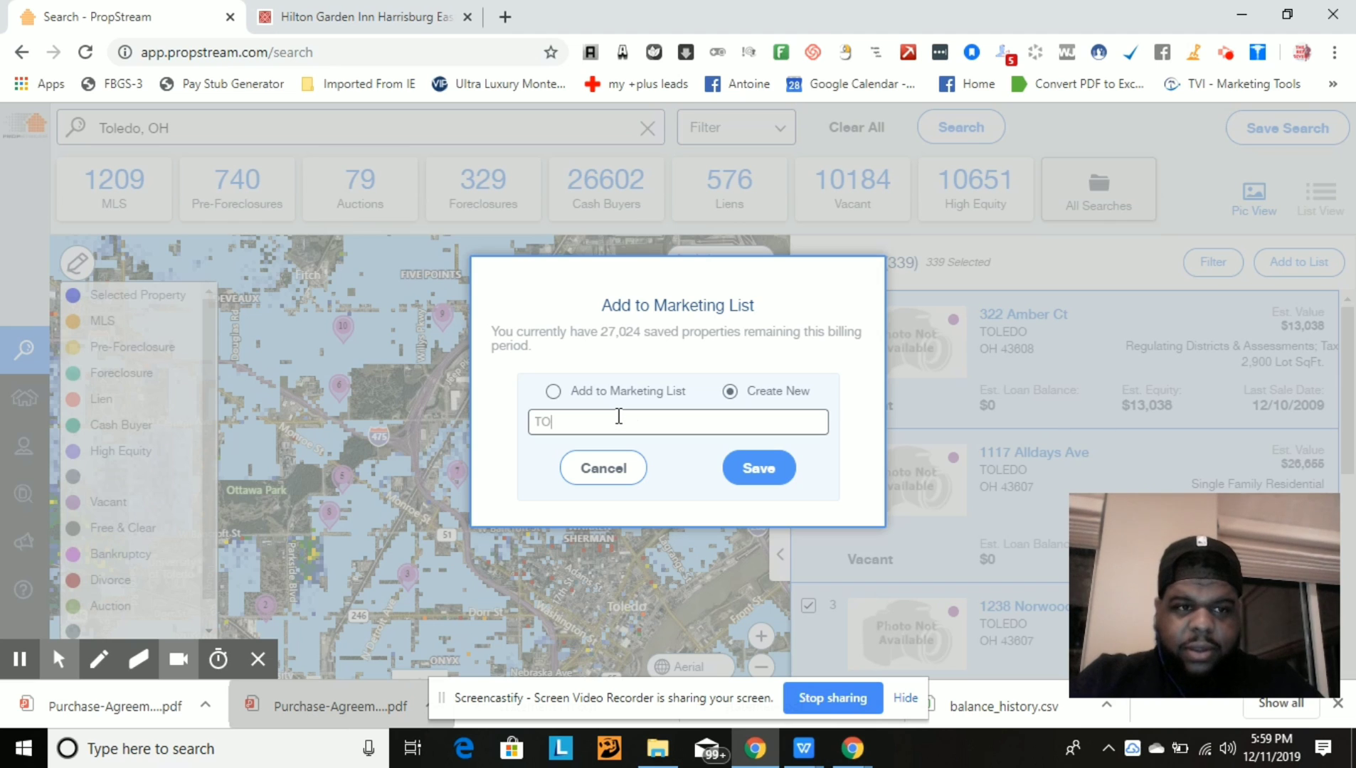
type("LEDO")
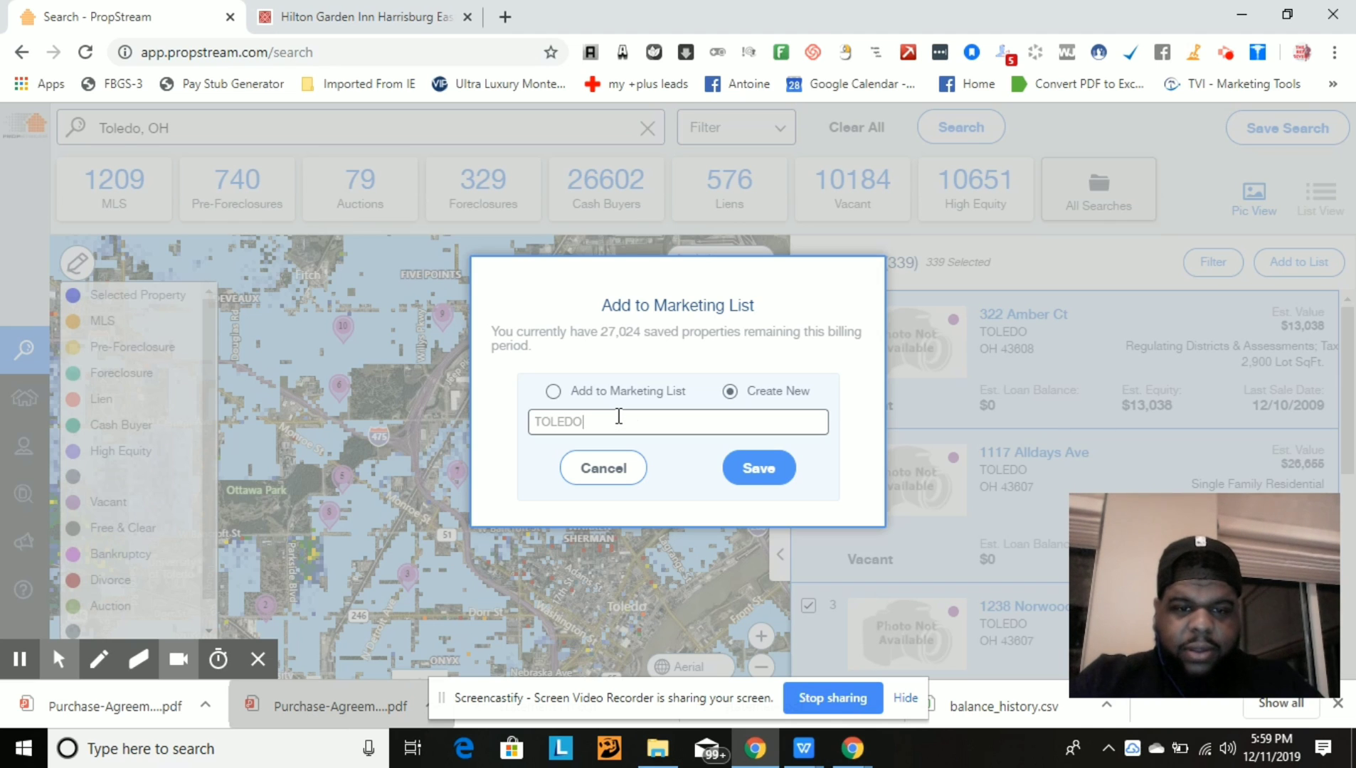
type(" OH ")
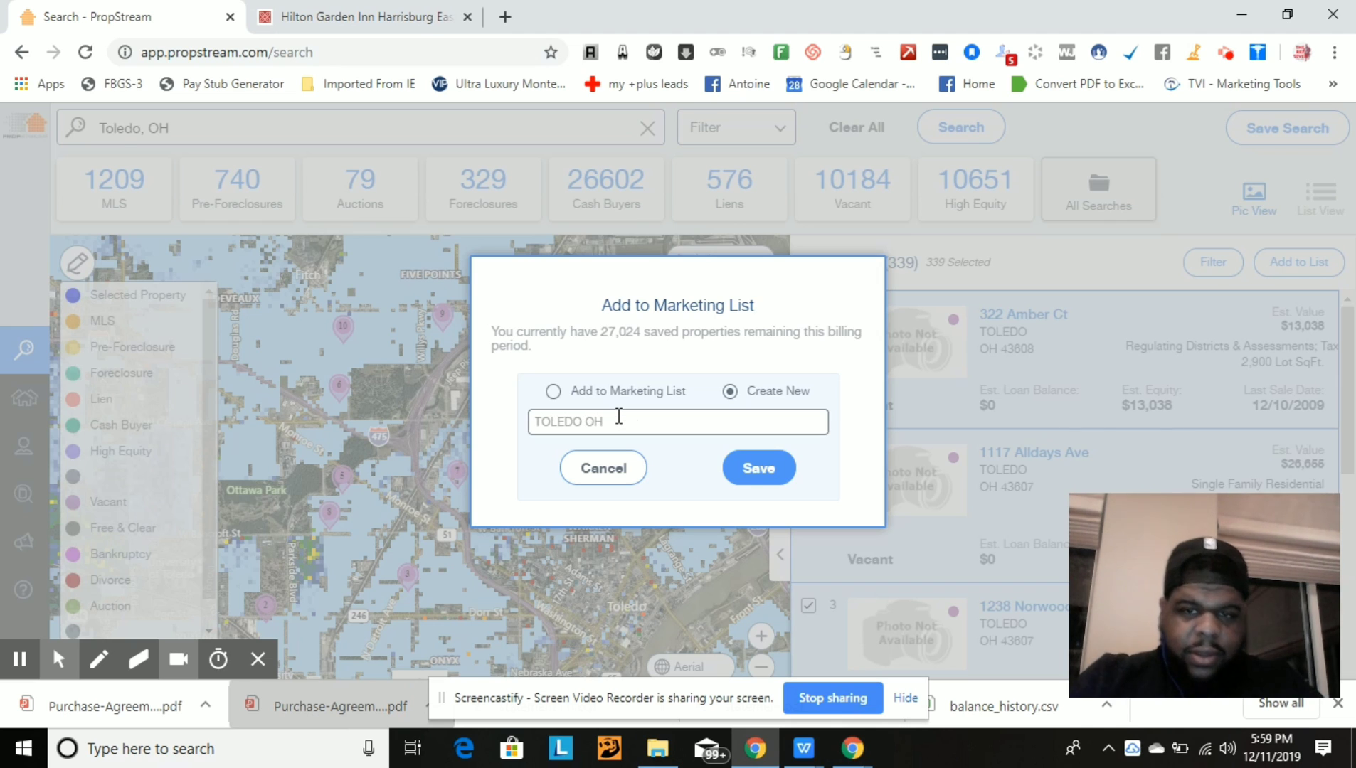
type("VACANT ")
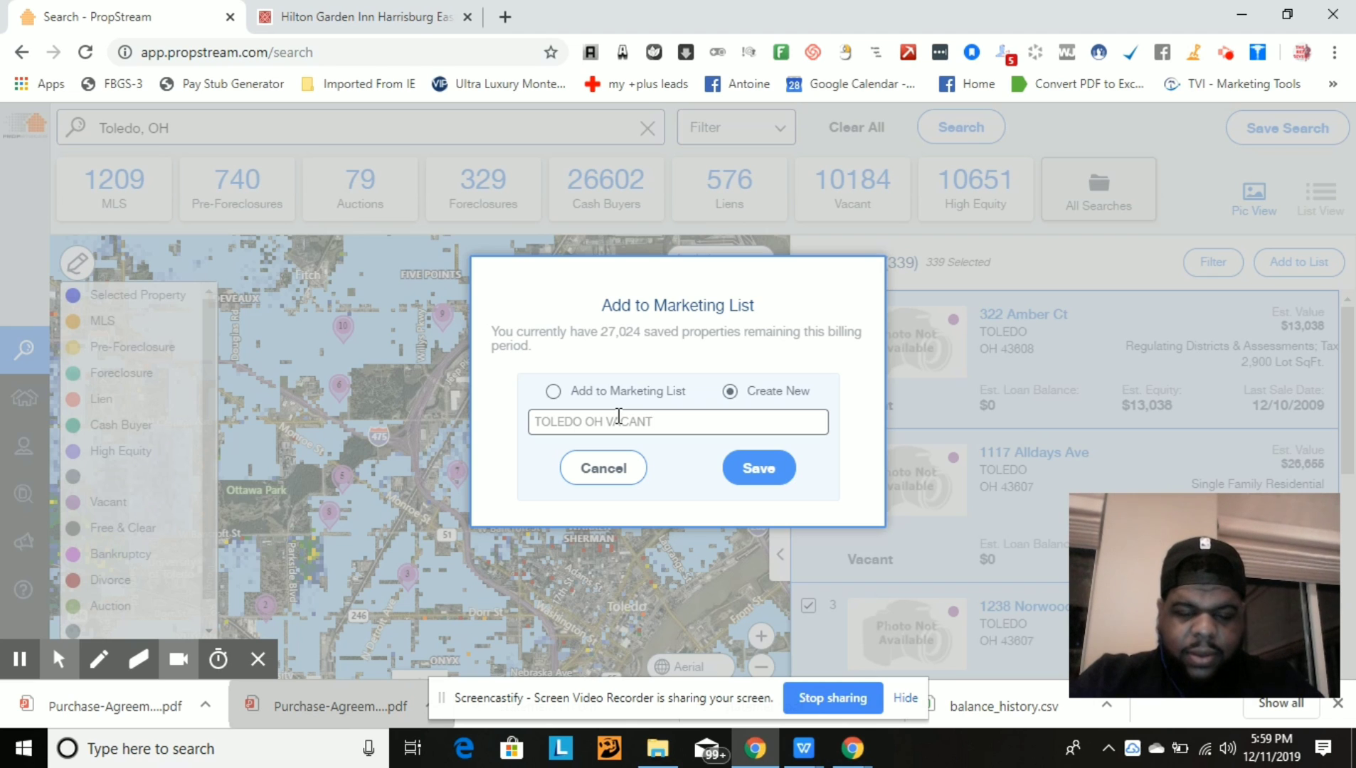
type("A")
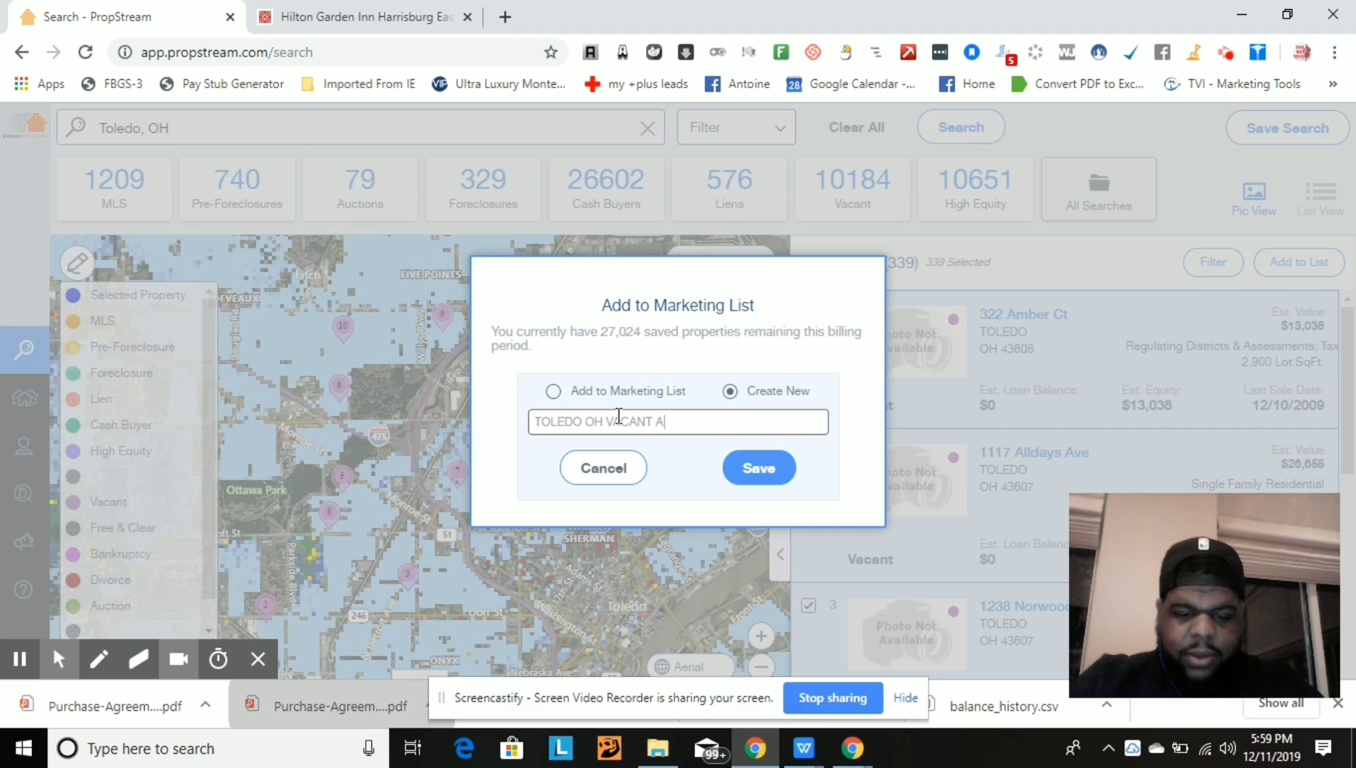
type("BSENTEE")
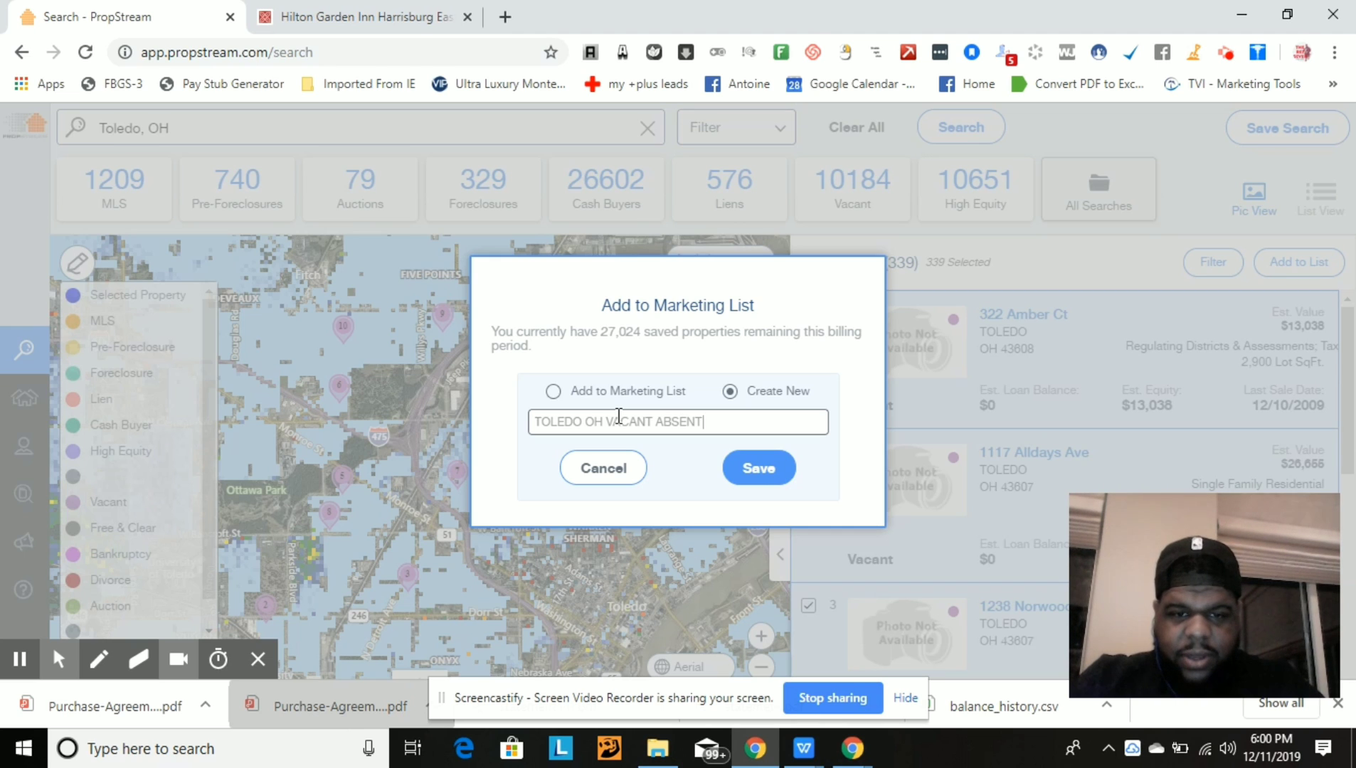
left_click(763, 470)
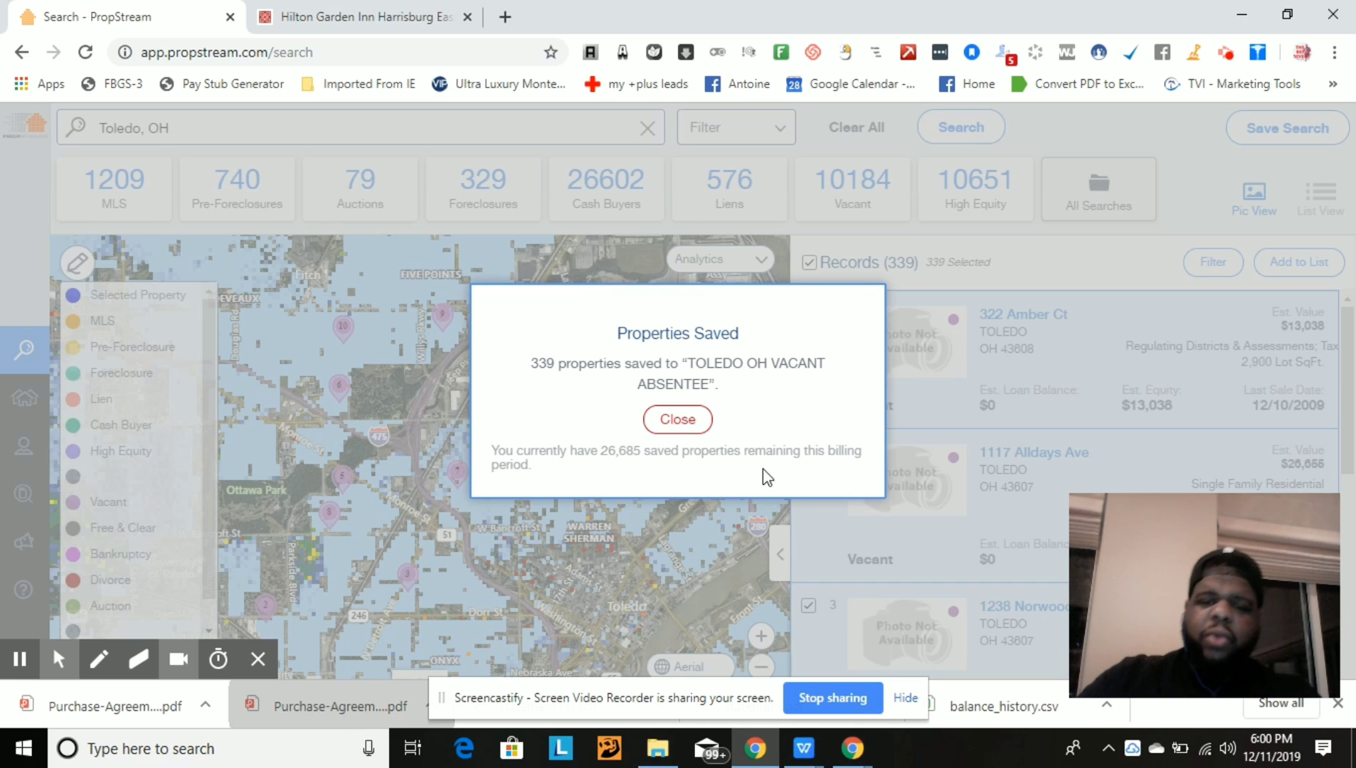
left_click(669, 419)
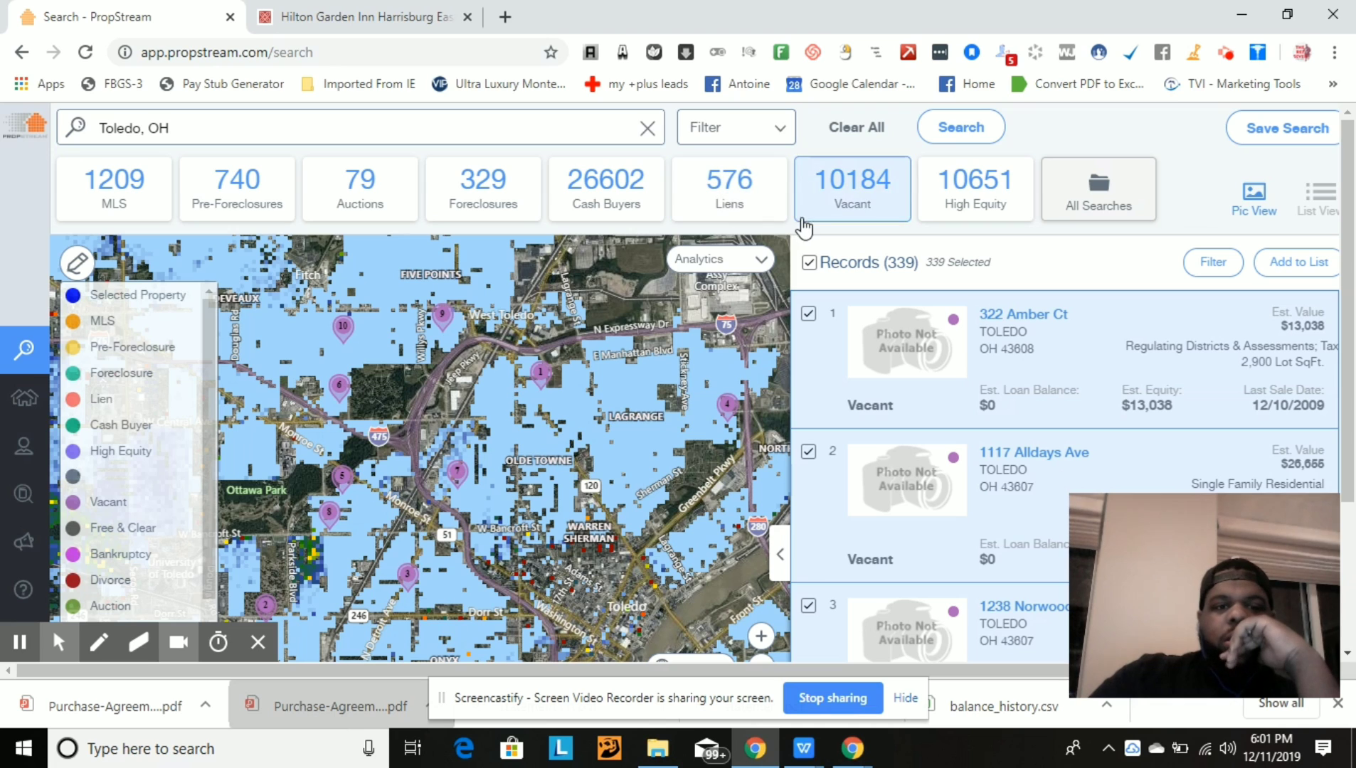
- Reset the search filters and set the property classifications to Residential and Commercial
left_click(776, 138)
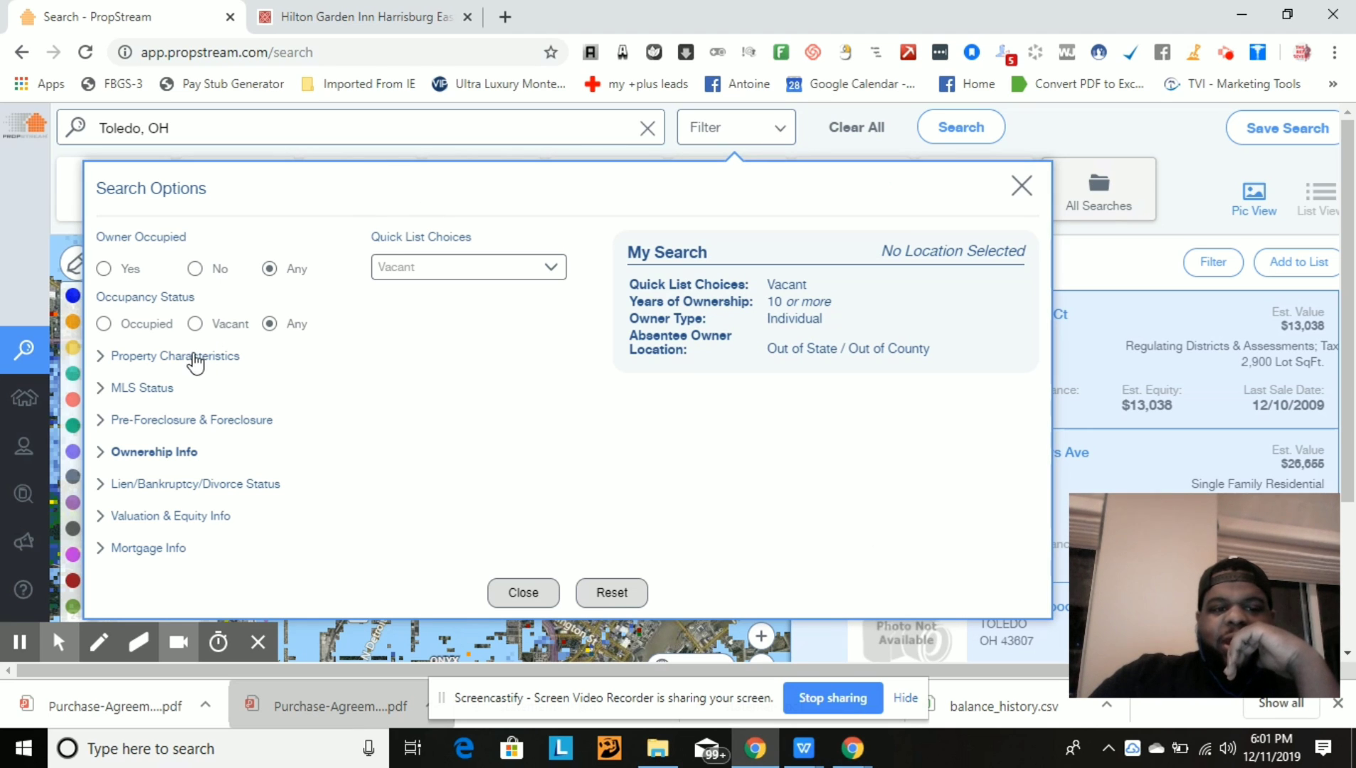
left_click(615, 612)
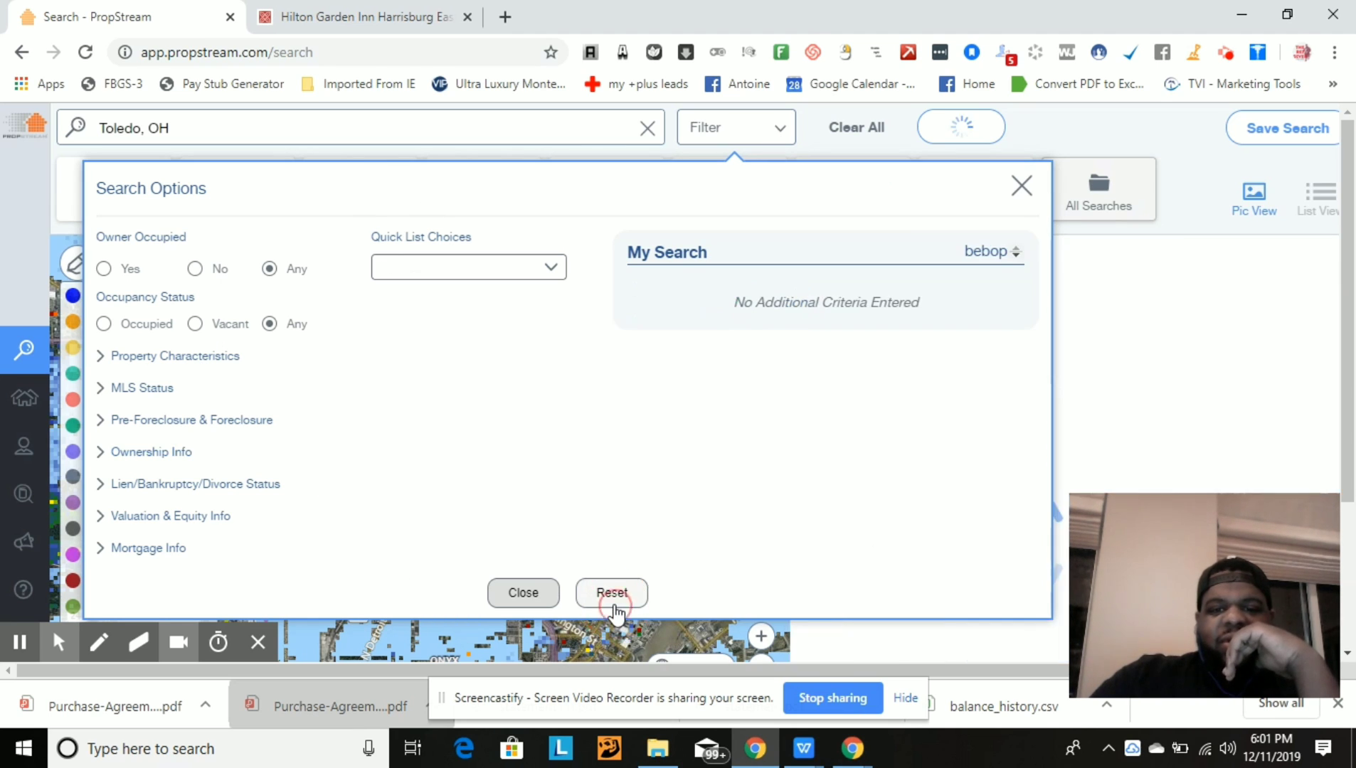
left_click(141, 356)
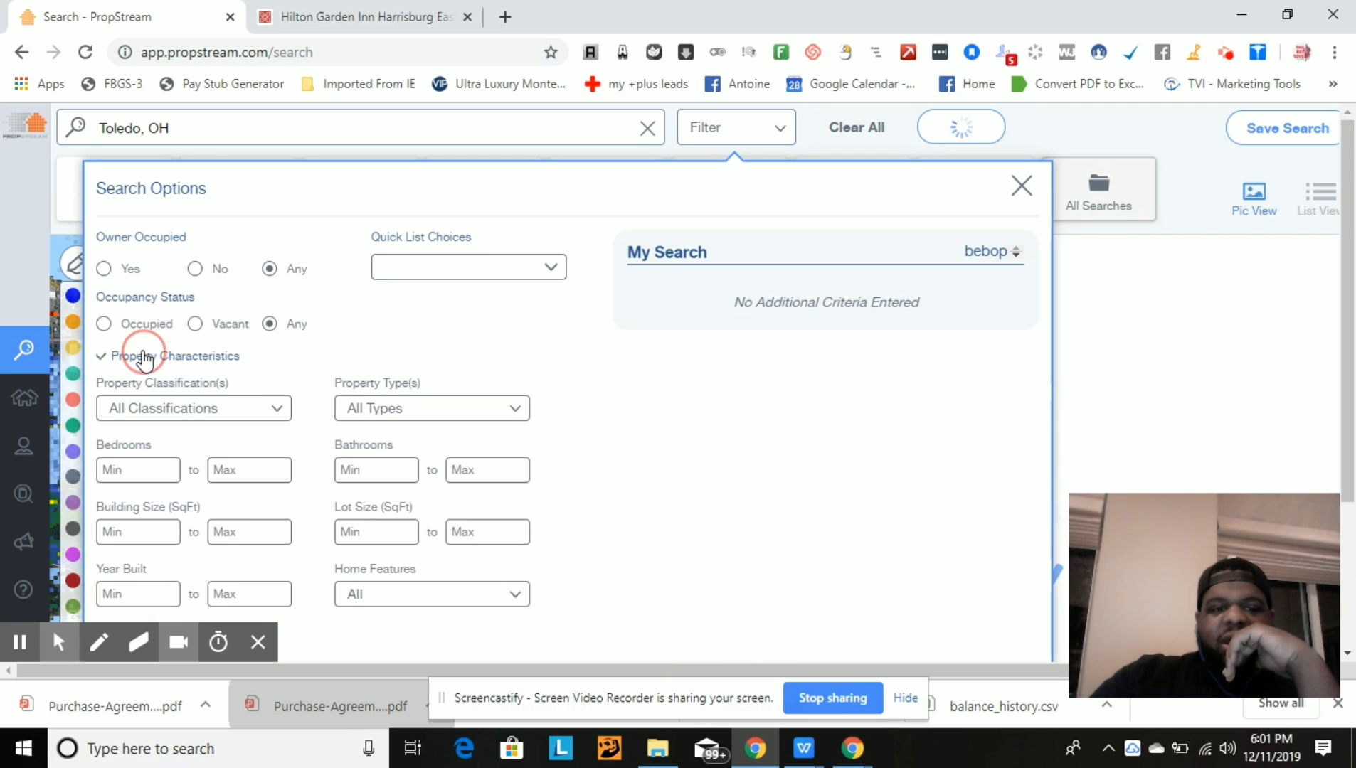
left_click(183, 407)
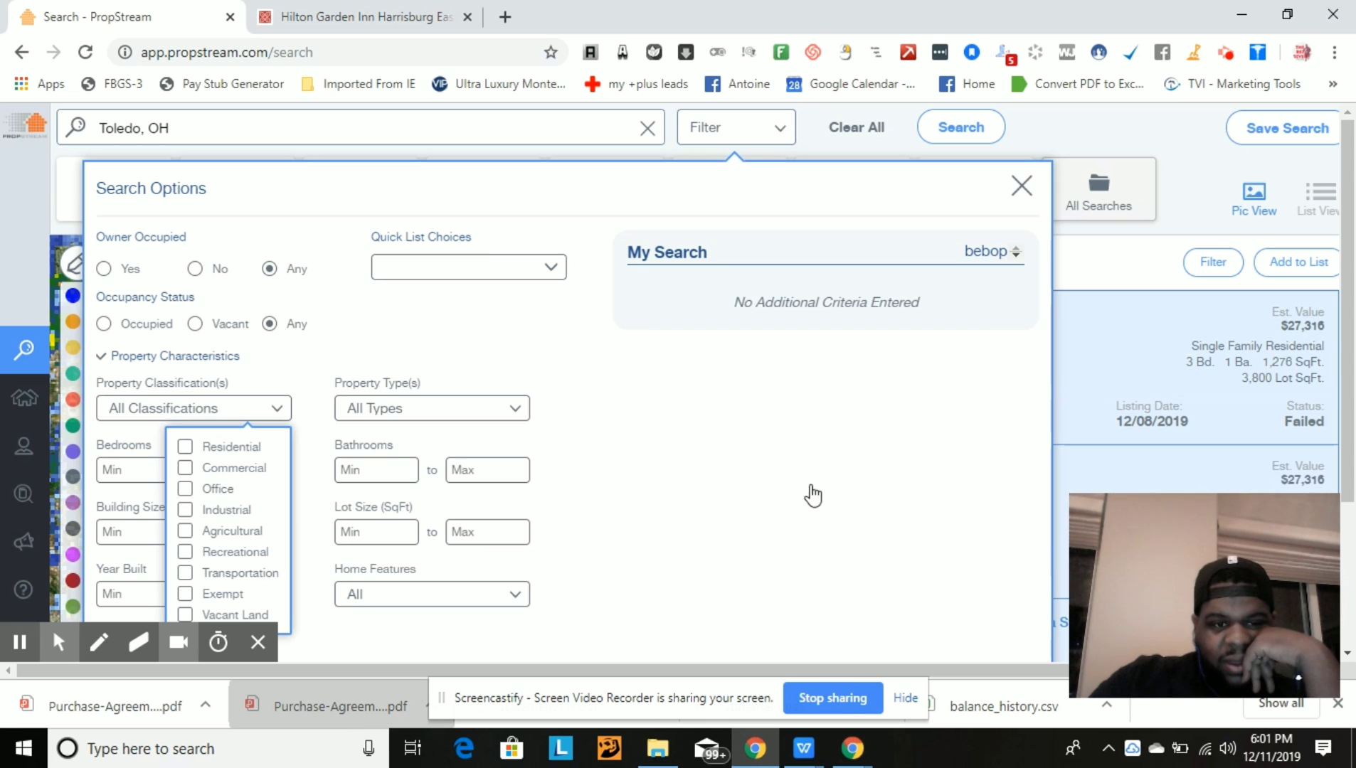
left_click(185, 471)
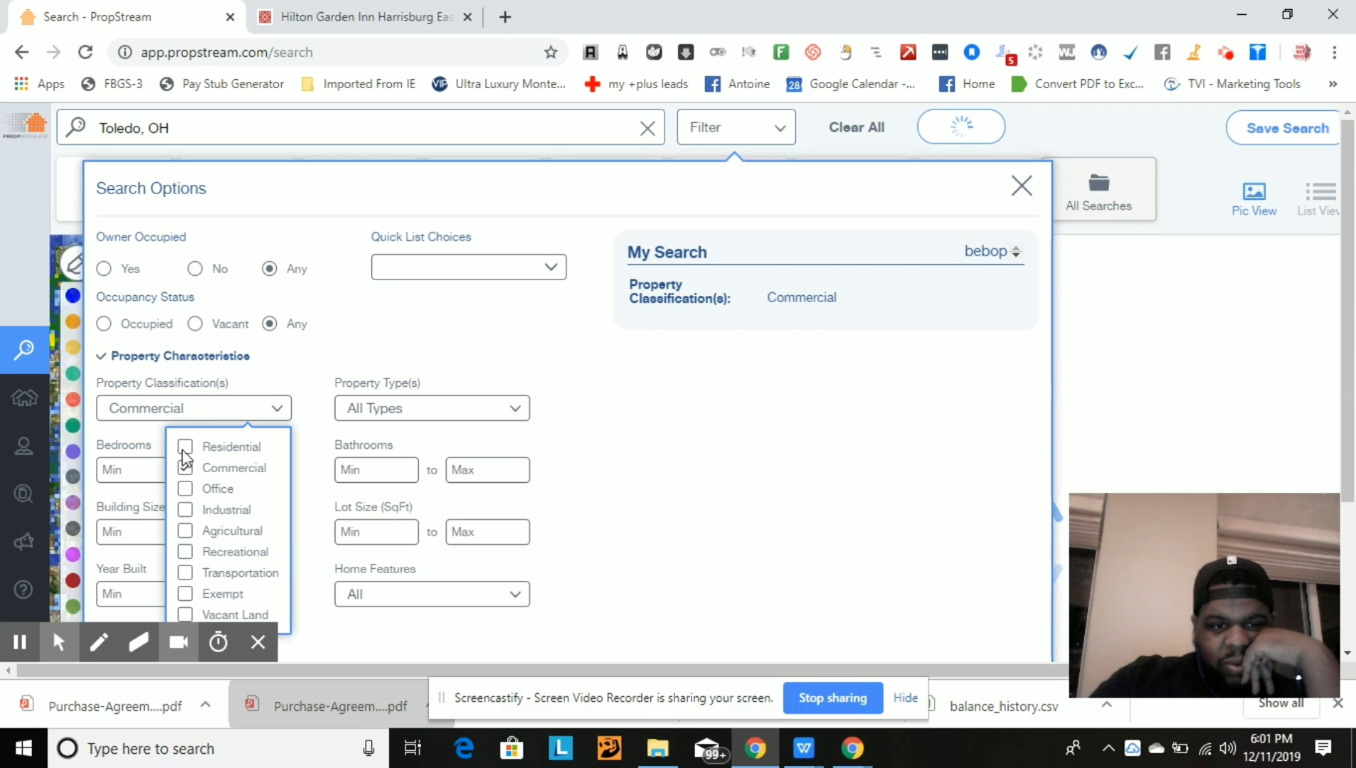
left_click(184, 450)
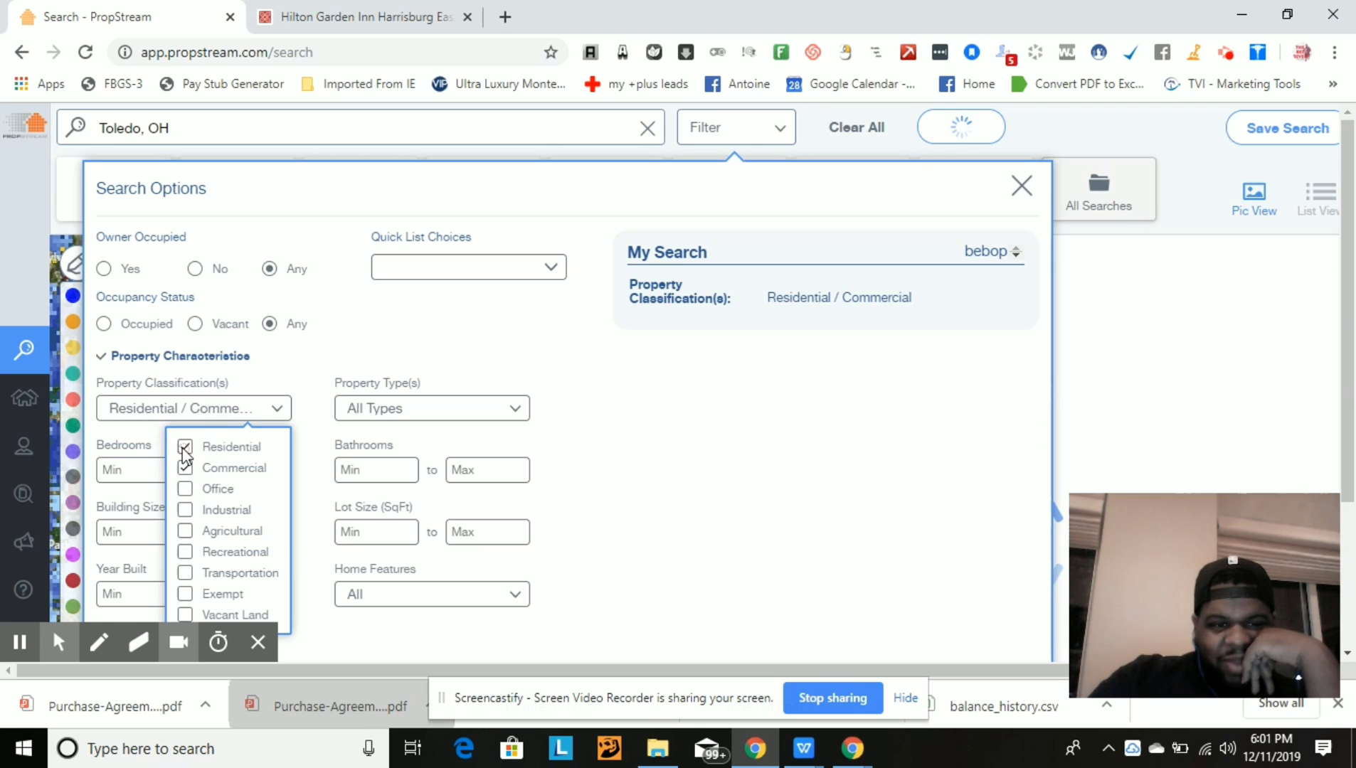
left_click(632, 459)
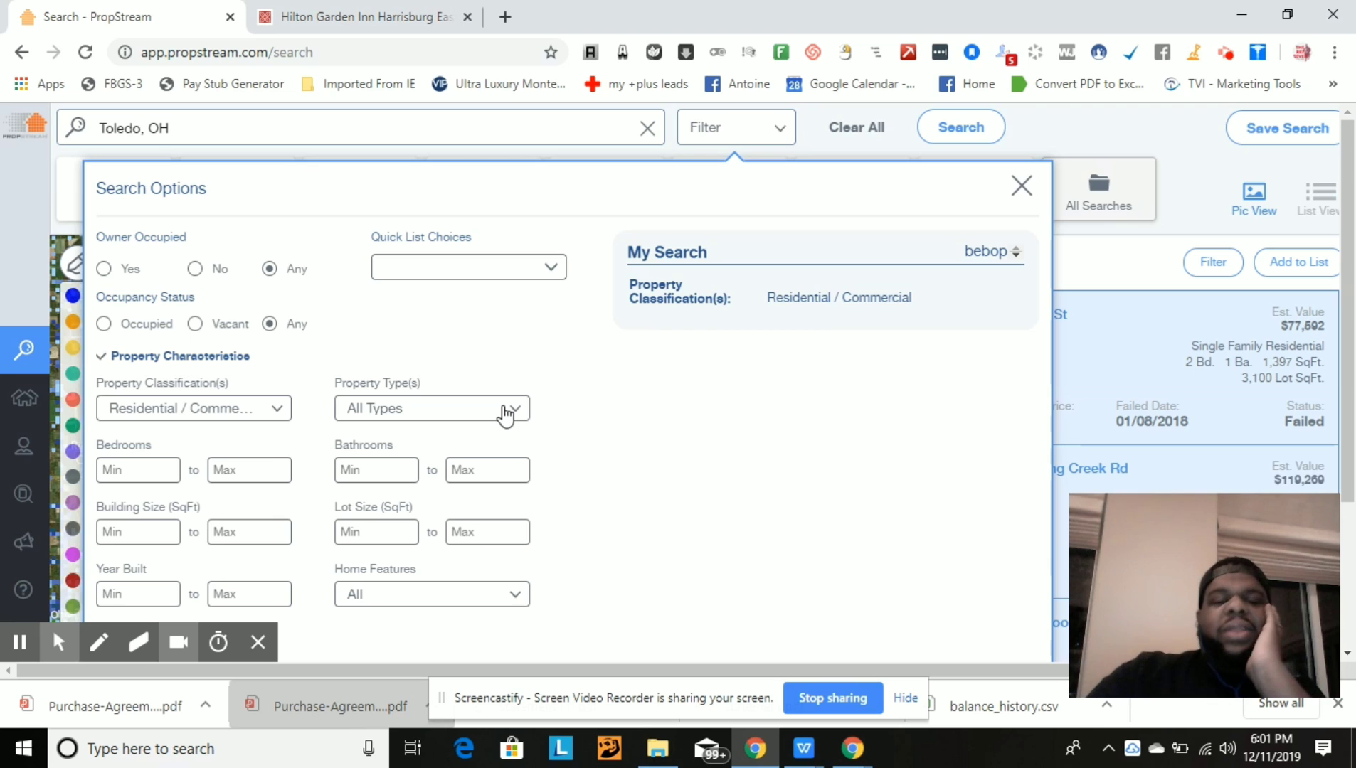
- Set the property types to Multi-Family 5+ and Apartment house (100+ units)
left_click(502, 418)
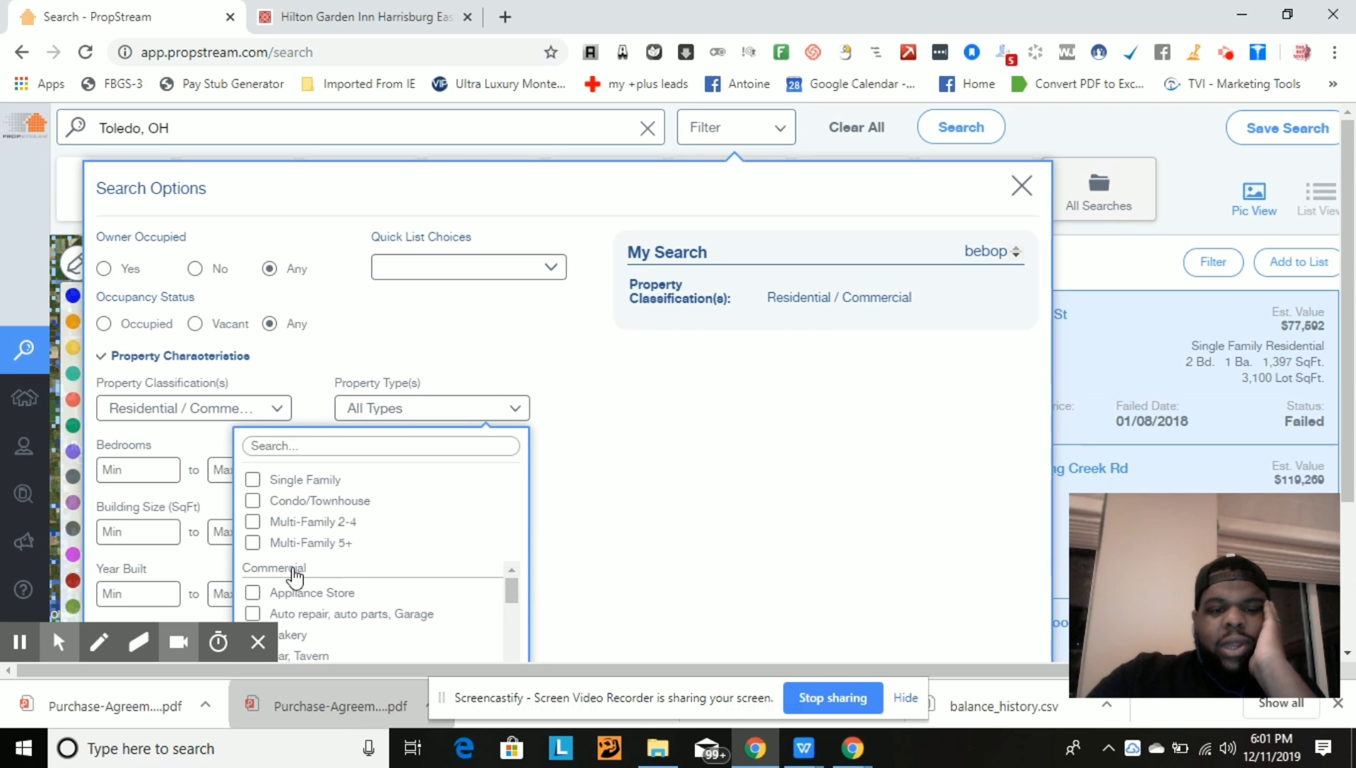
left_click(254, 544)
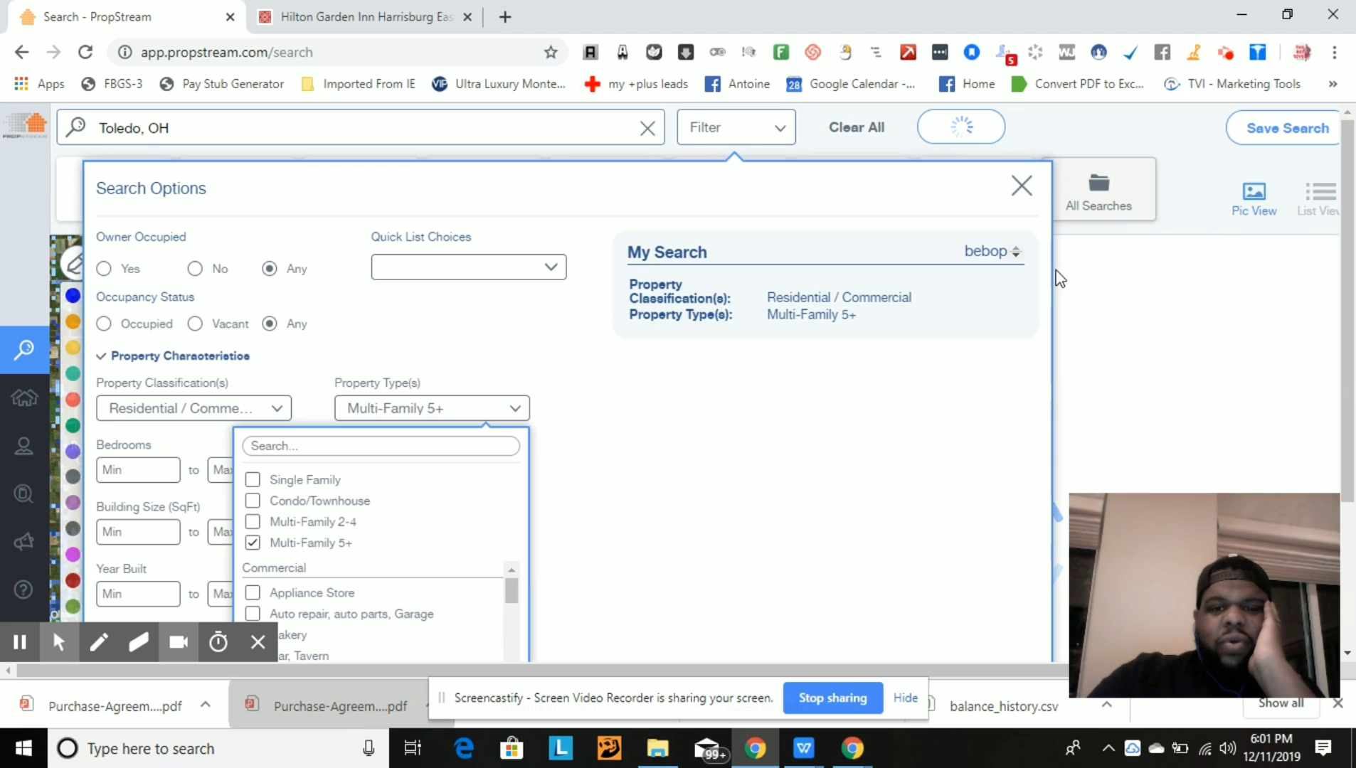
left_click(1349, 215)
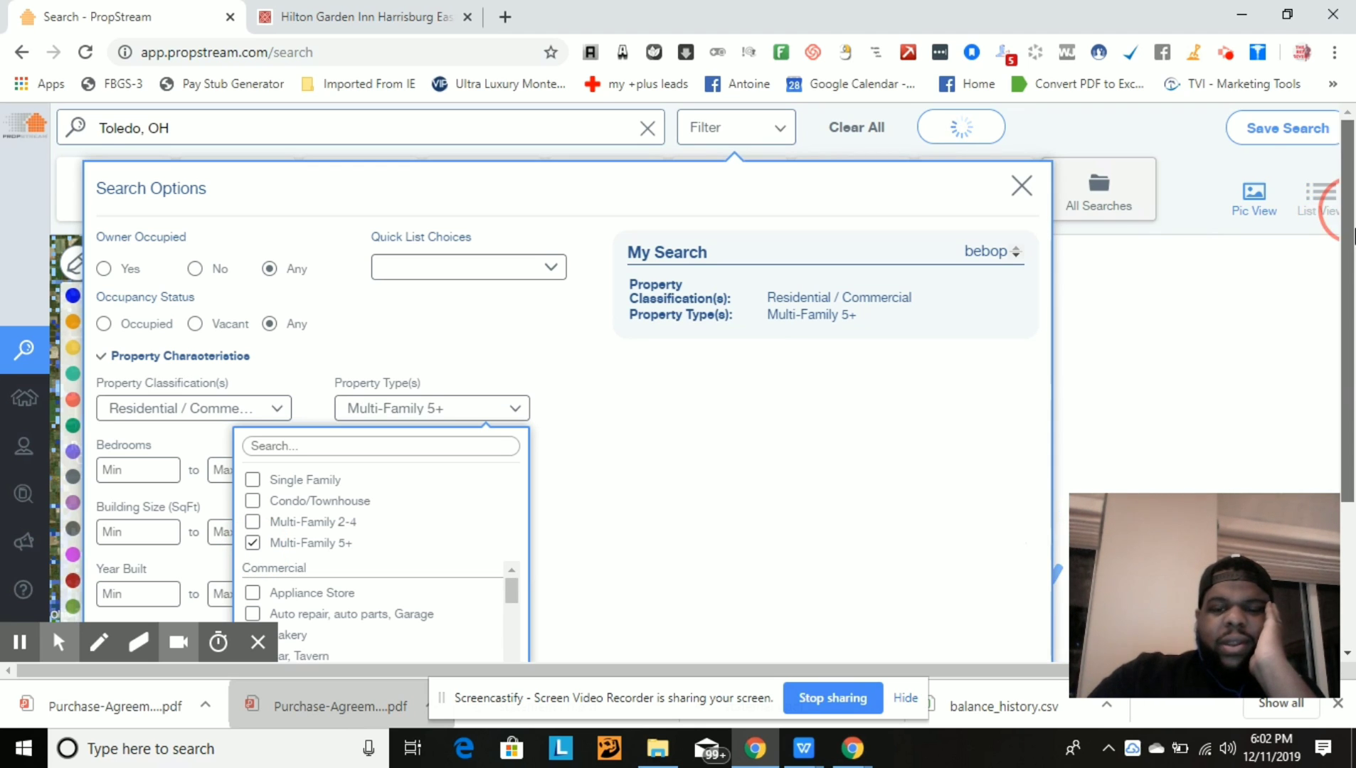
scroll(947, 299, "down", 1)
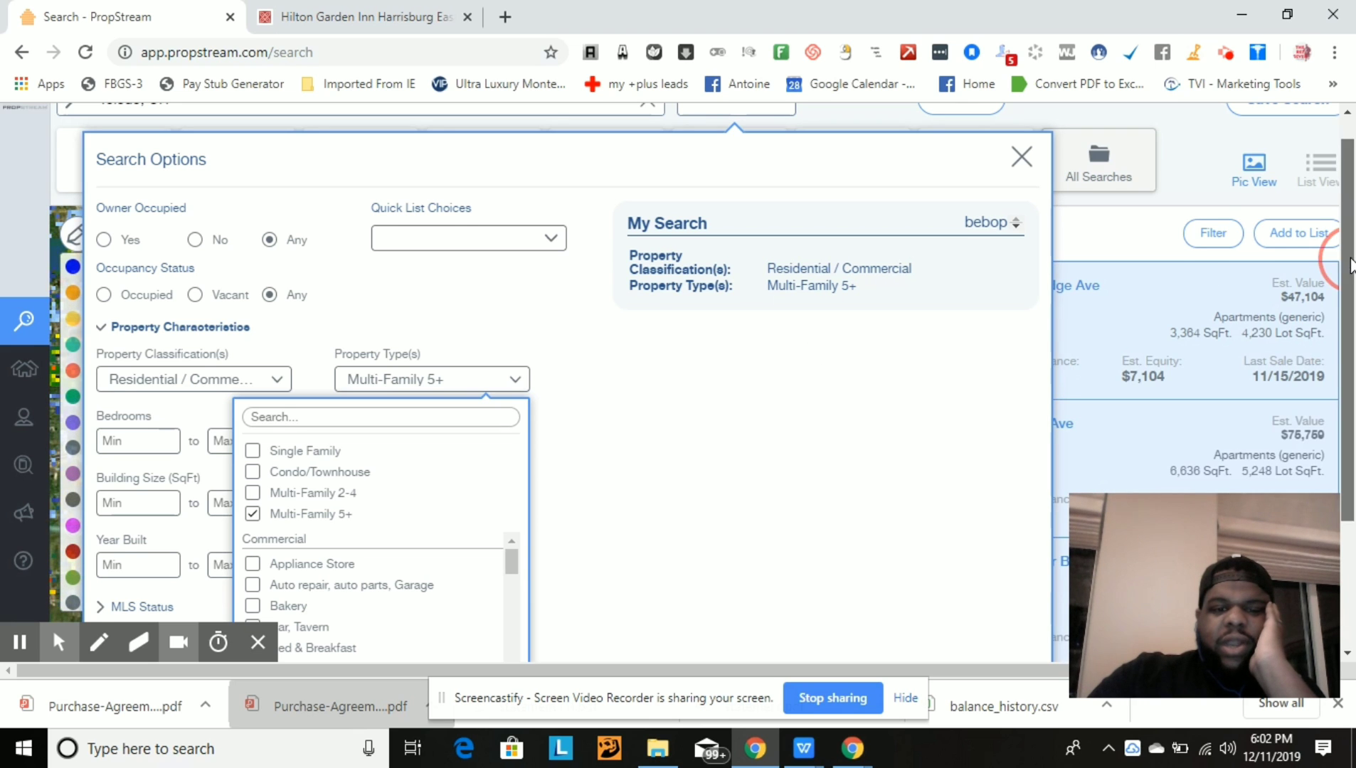
left_click_drag(1349, 265, 1350, 390)
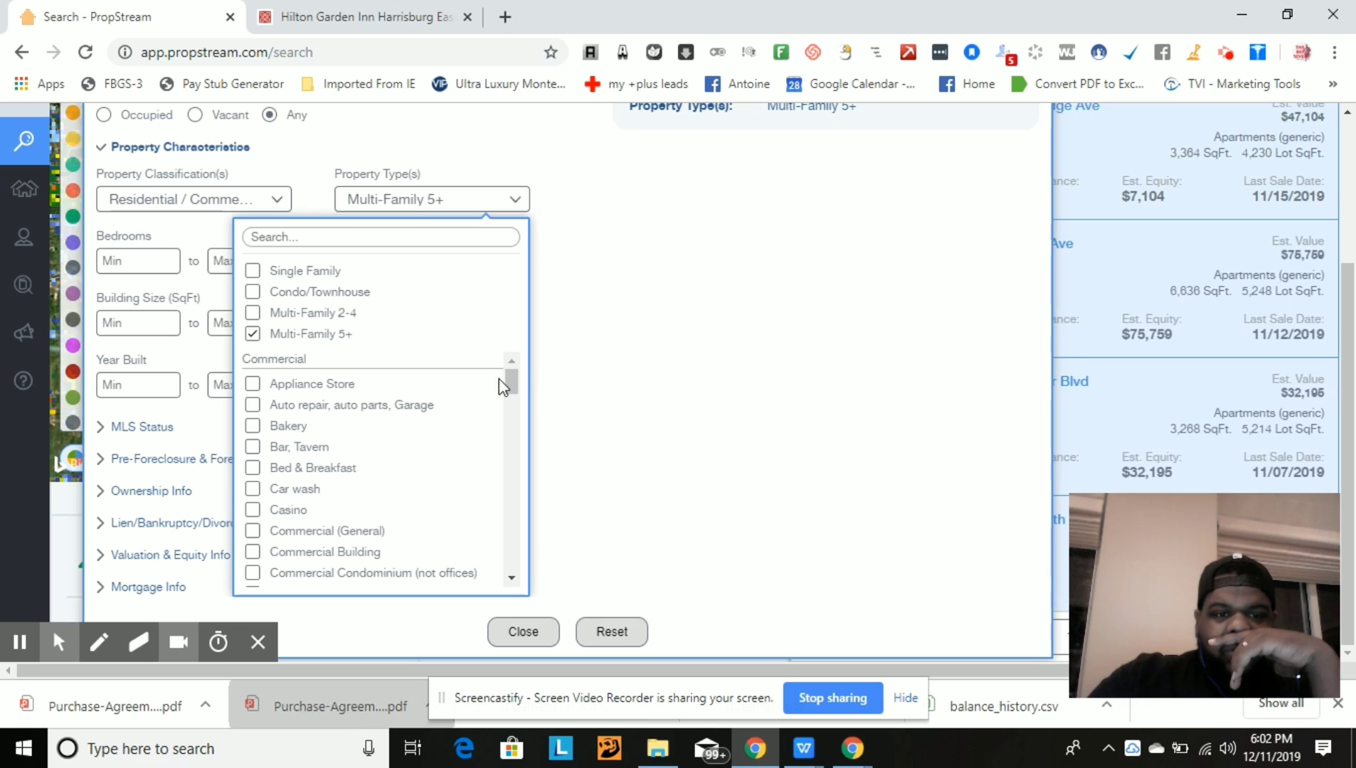
left_click_drag(513, 388, 513, 400)
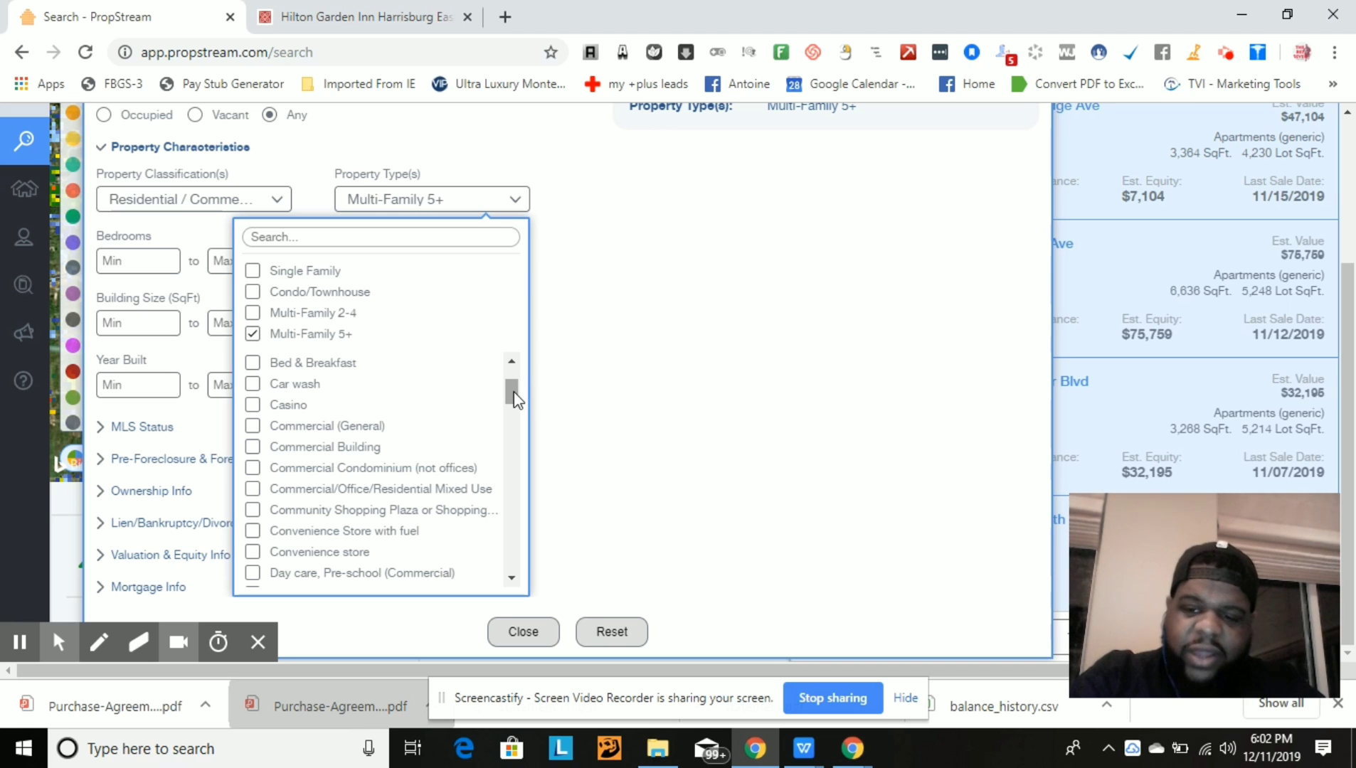
left_click_drag(513, 392, 515, 510)
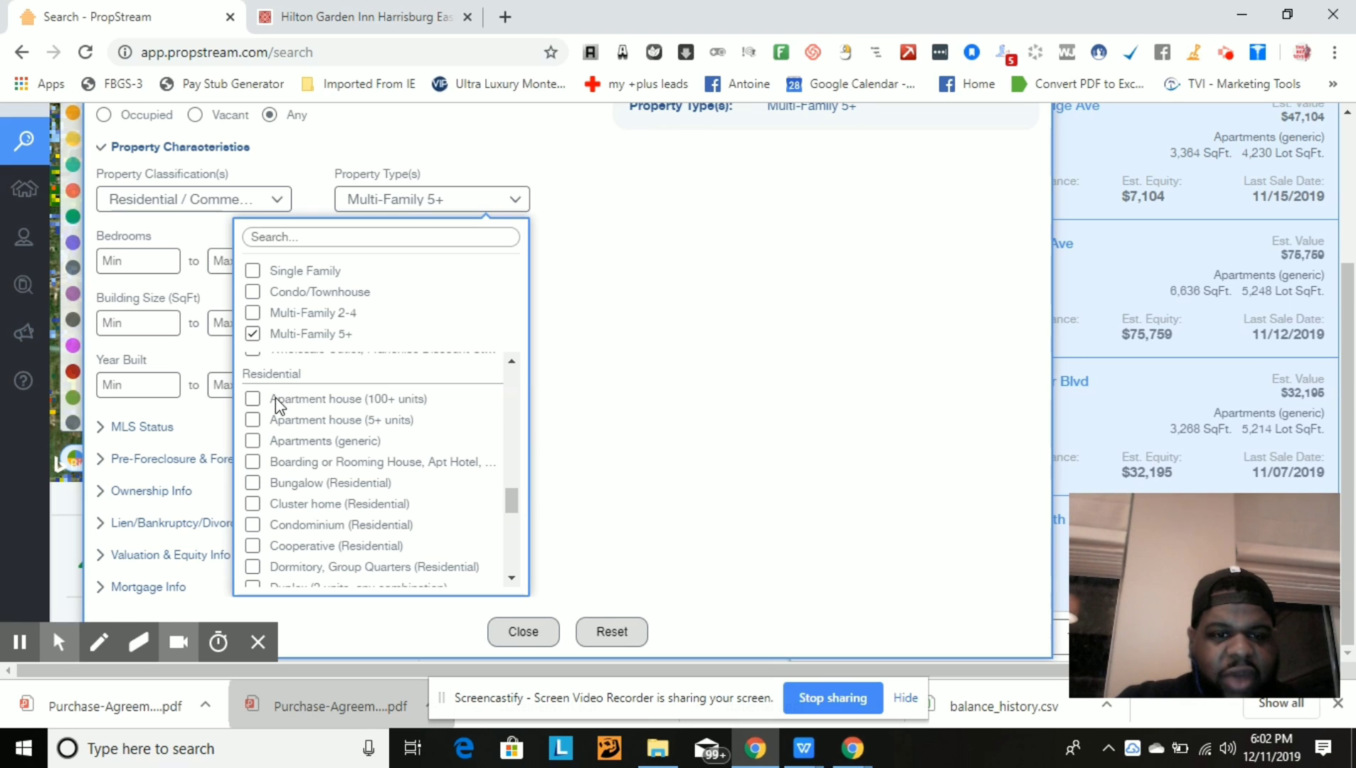
left_click(252, 400)
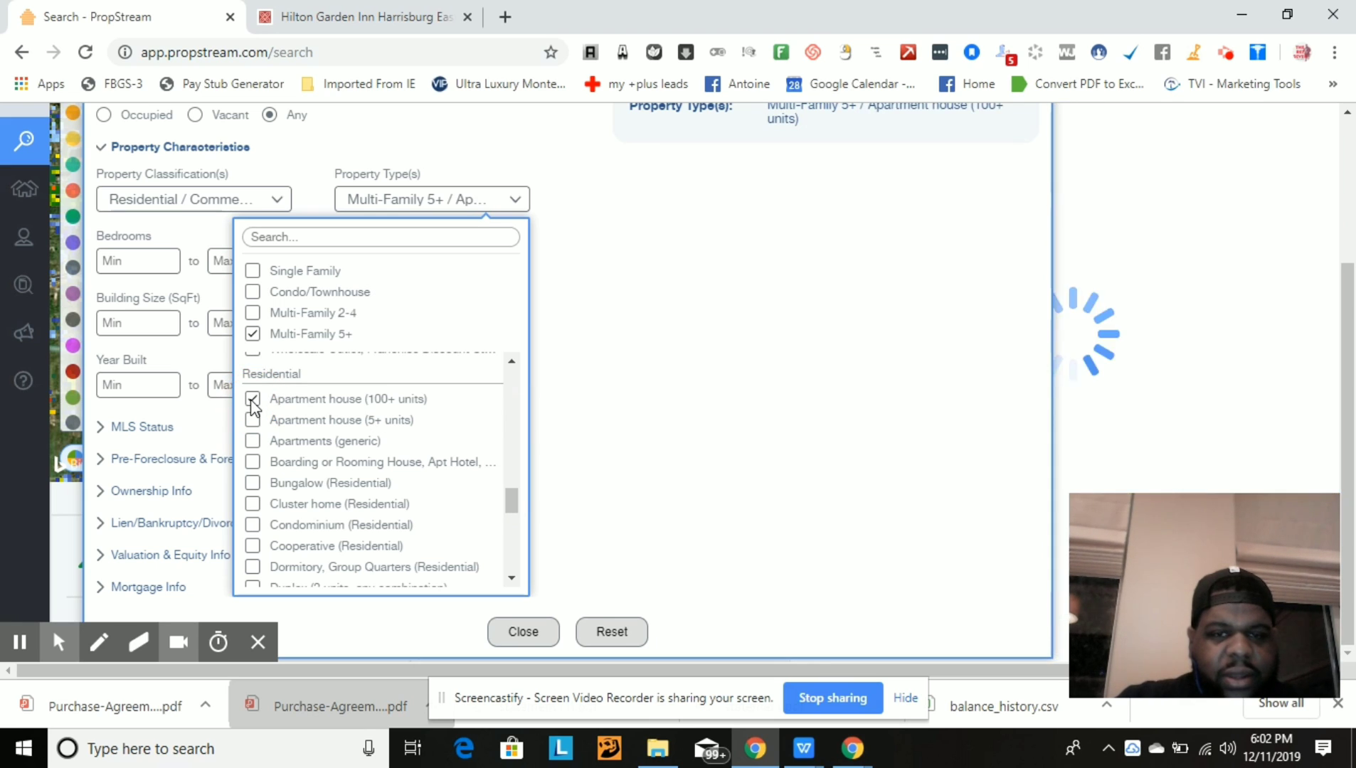
- Look through the remaining residential property types, then close the search options to show the filtered records
left_click_drag(509, 495, 510, 556)
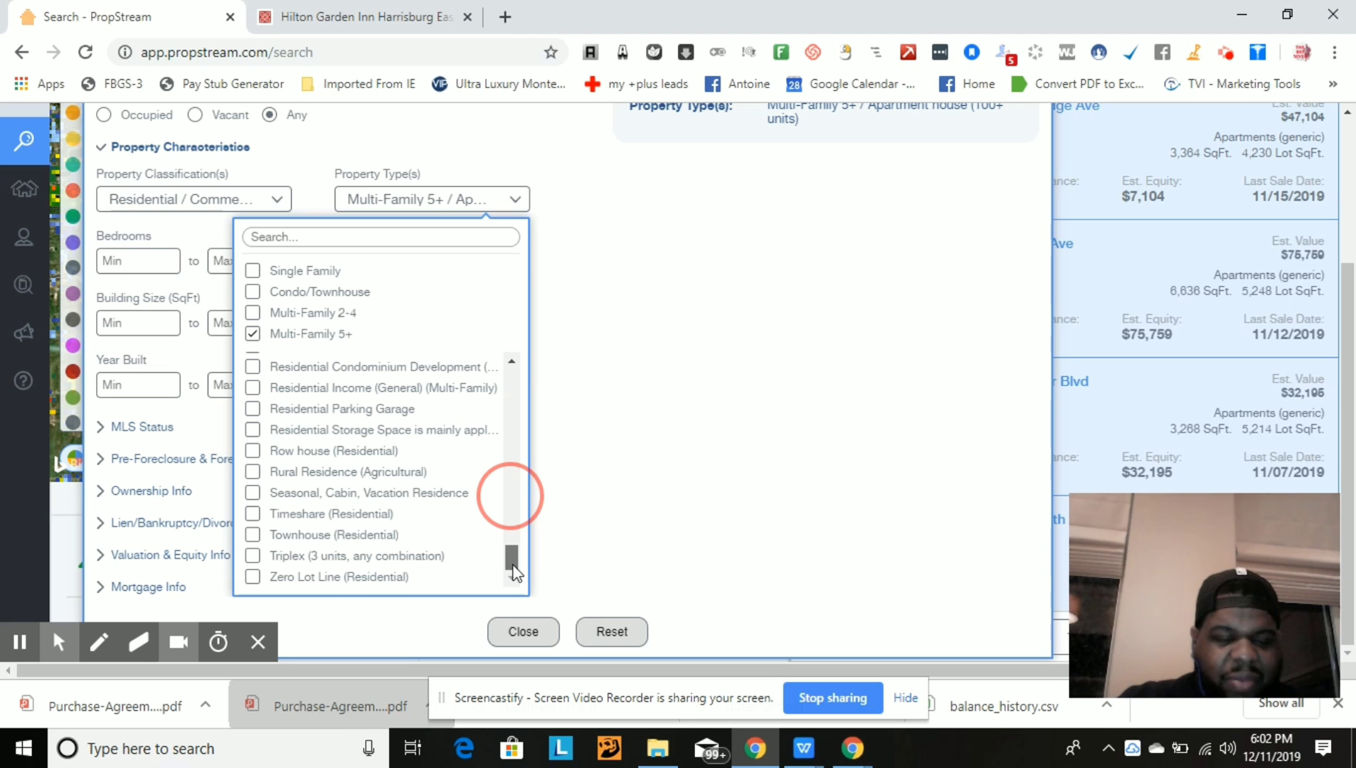
mouse_move(512, 558)
left_mouse_down()
mouse_move(516, 477)
mouse_move(510, 554)
left_mouse_up()
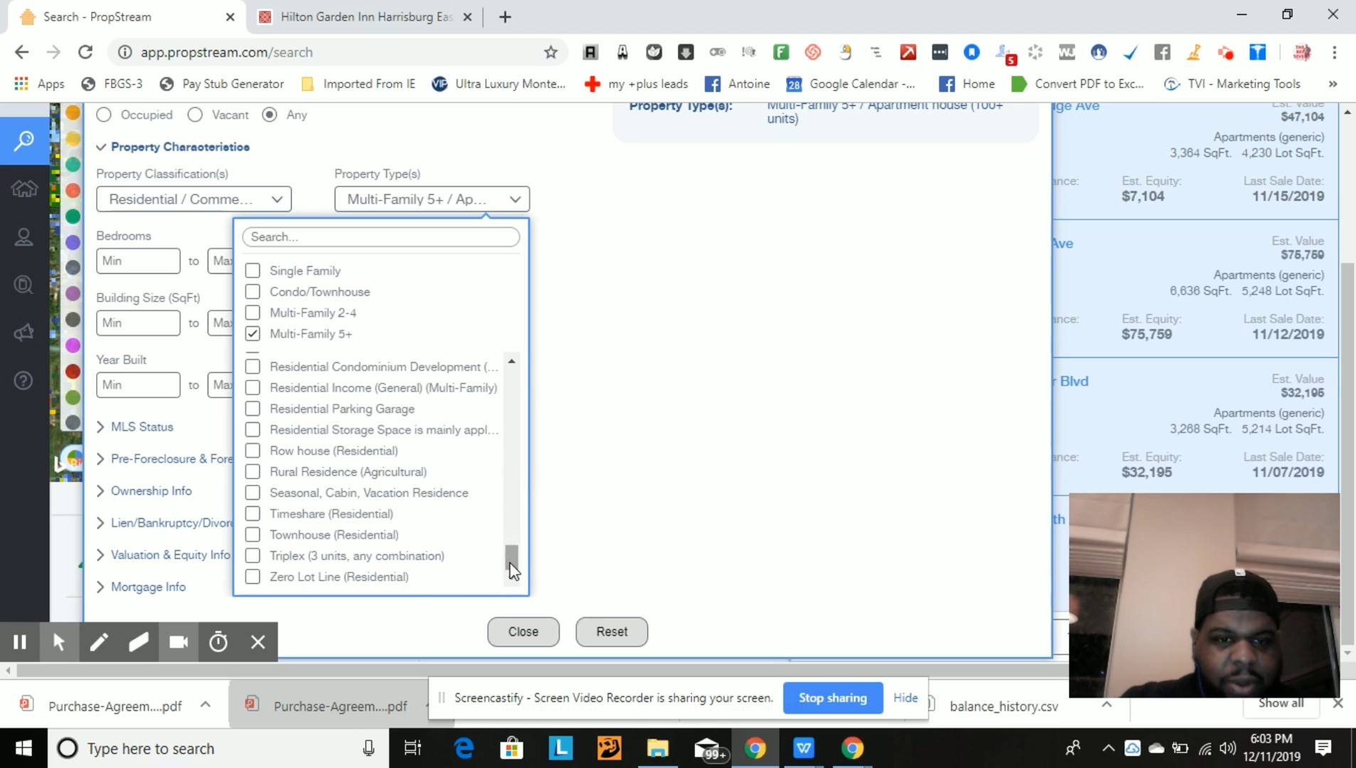
left_click(680, 393)
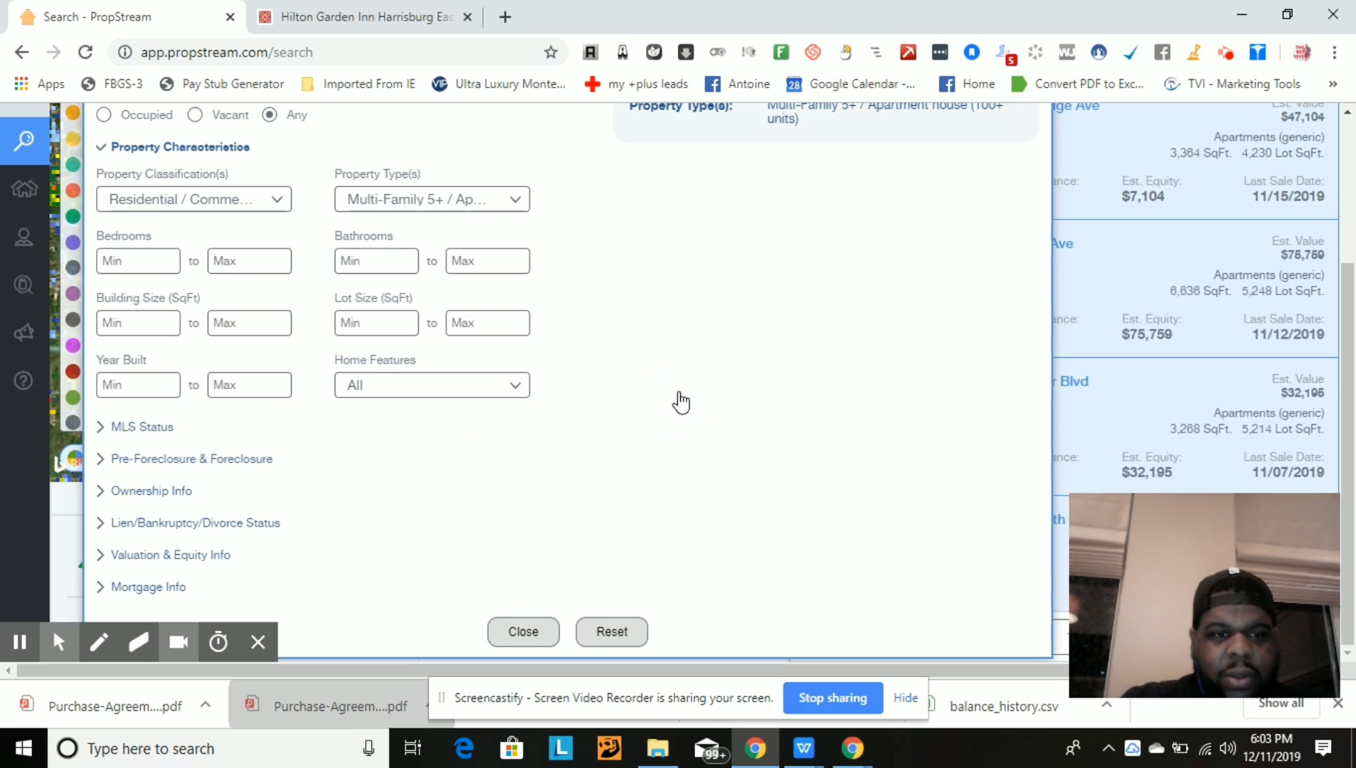
left_click_drag(1346, 331, 1350, 213)
left_click(1023, 186)
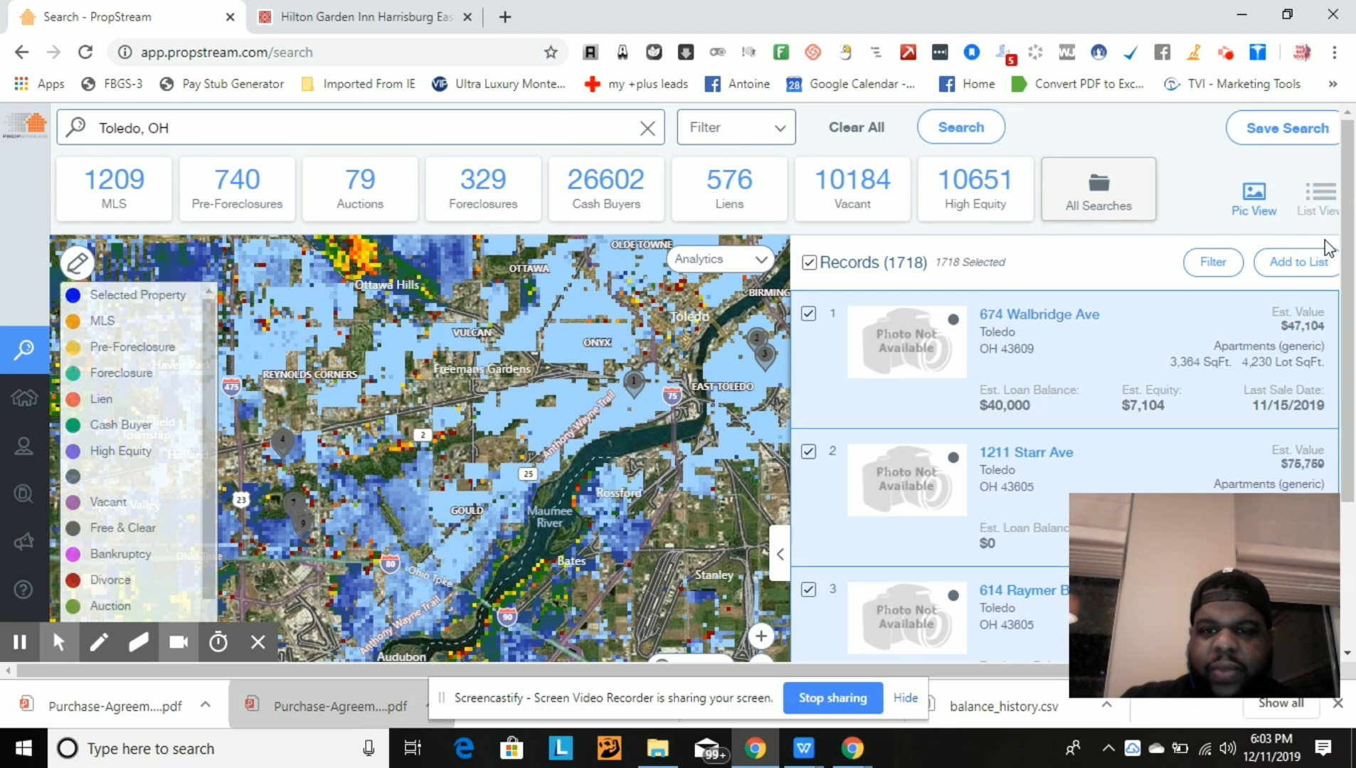
- Review the details of the second property in the Toledo results, close them and look over the remaining records
left_click_drag(1352, 213, 1353, 338)
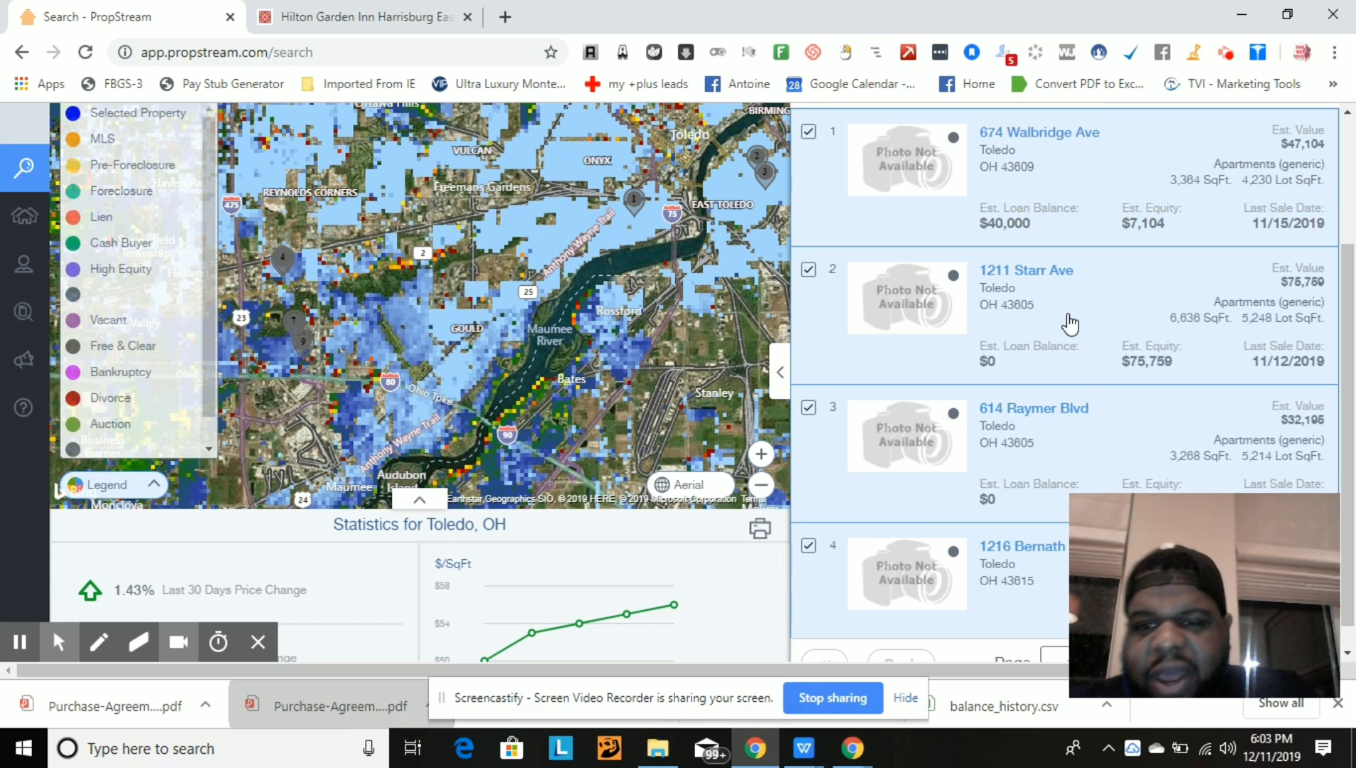
left_click(1021, 277)
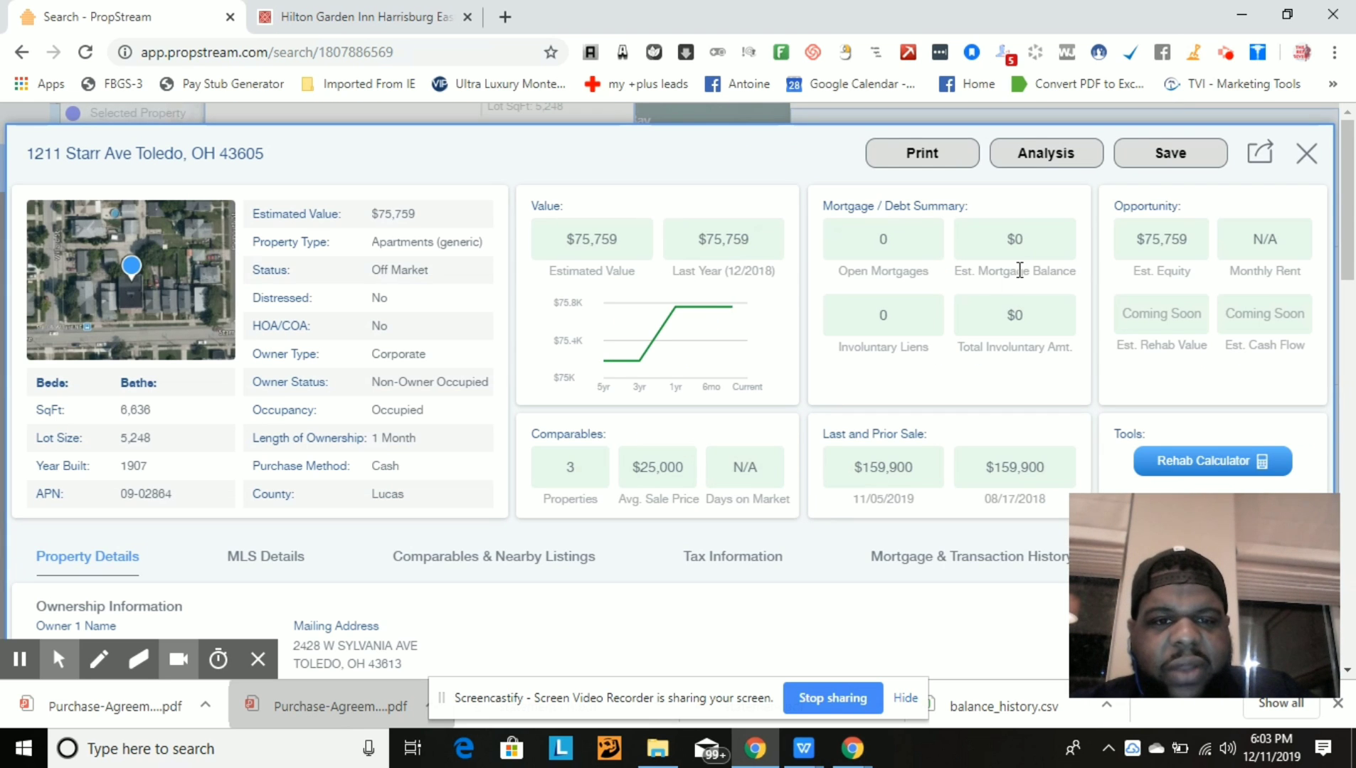
mouse_move(1350, 281)
left_mouse_down()
mouse_move(1352, 406)
mouse_move(1334, 267)
left_mouse_up()
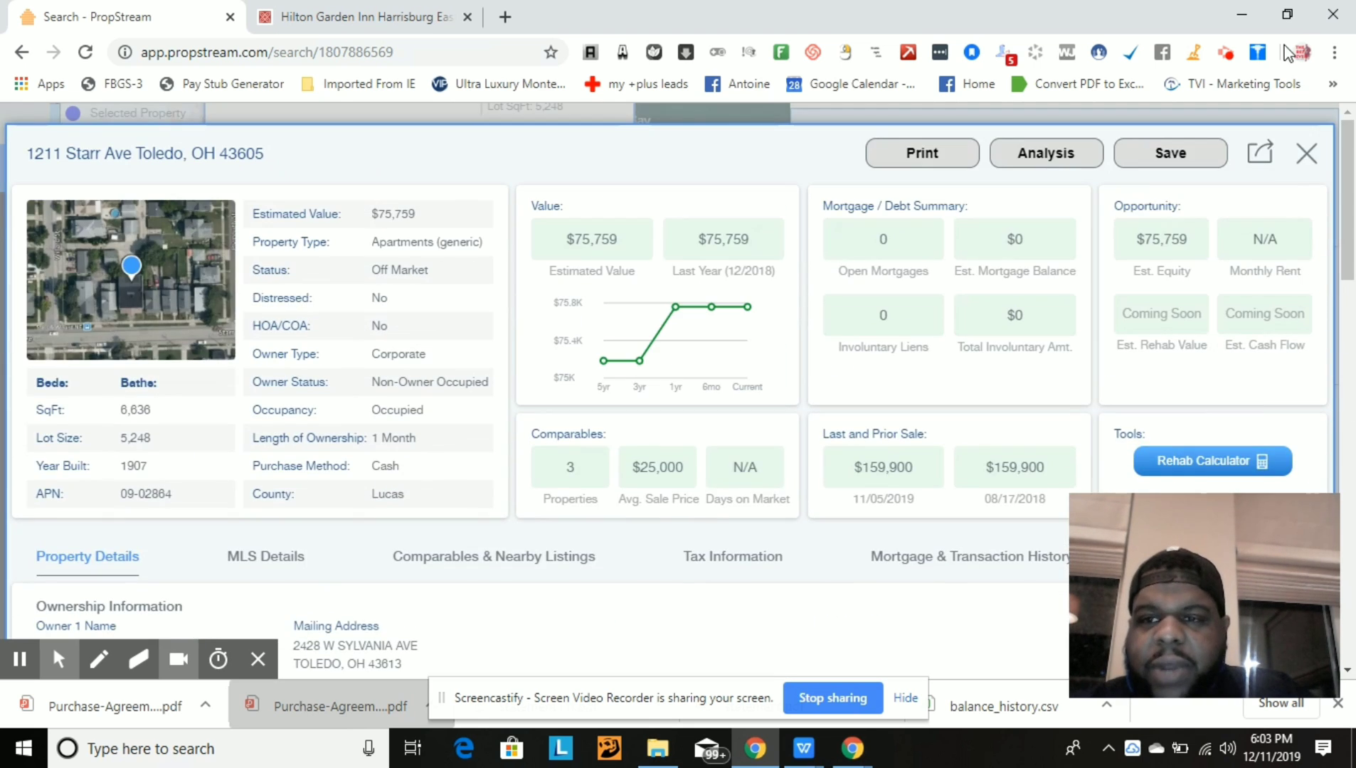
left_click(1306, 153)
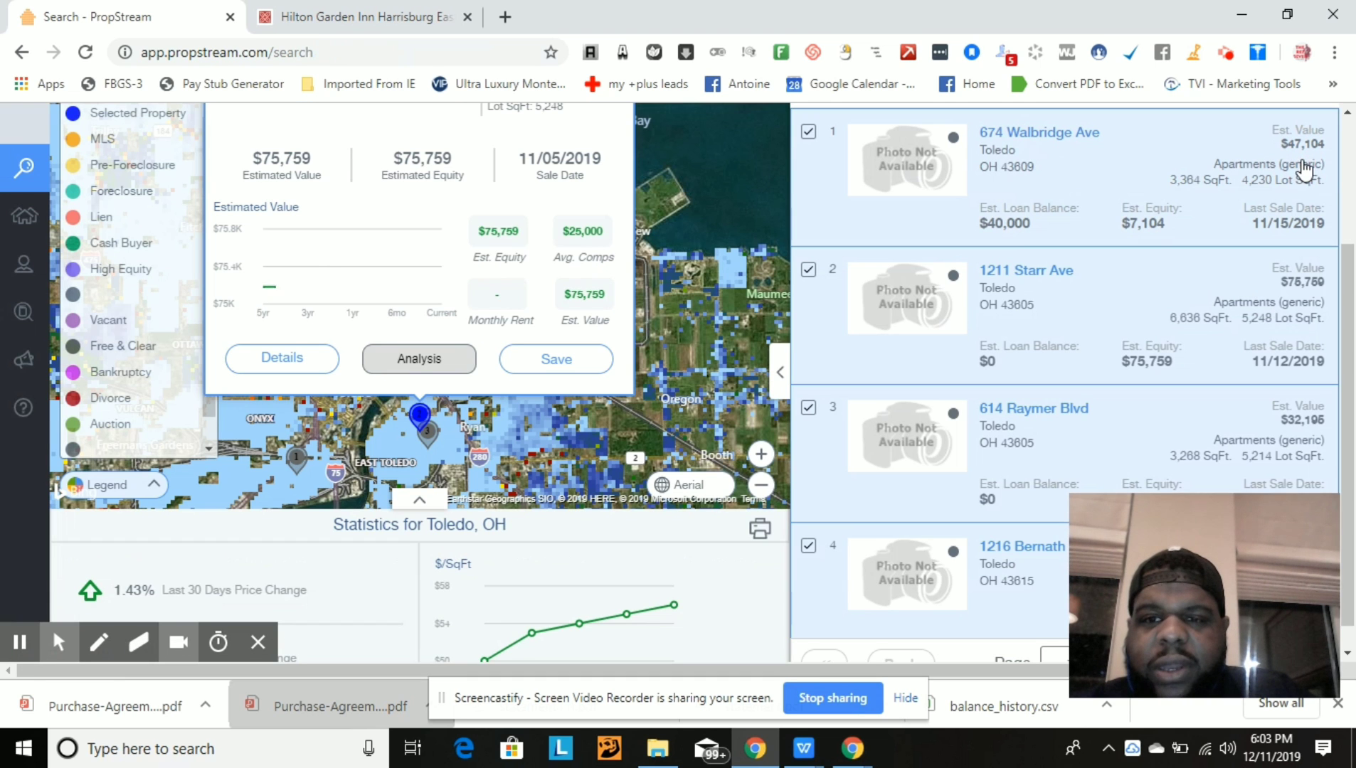
left_click_drag(1347, 313, 1344, 241)
scroll(1302, 184, "up", 2)
scroll(1299, 181, "down", 4)
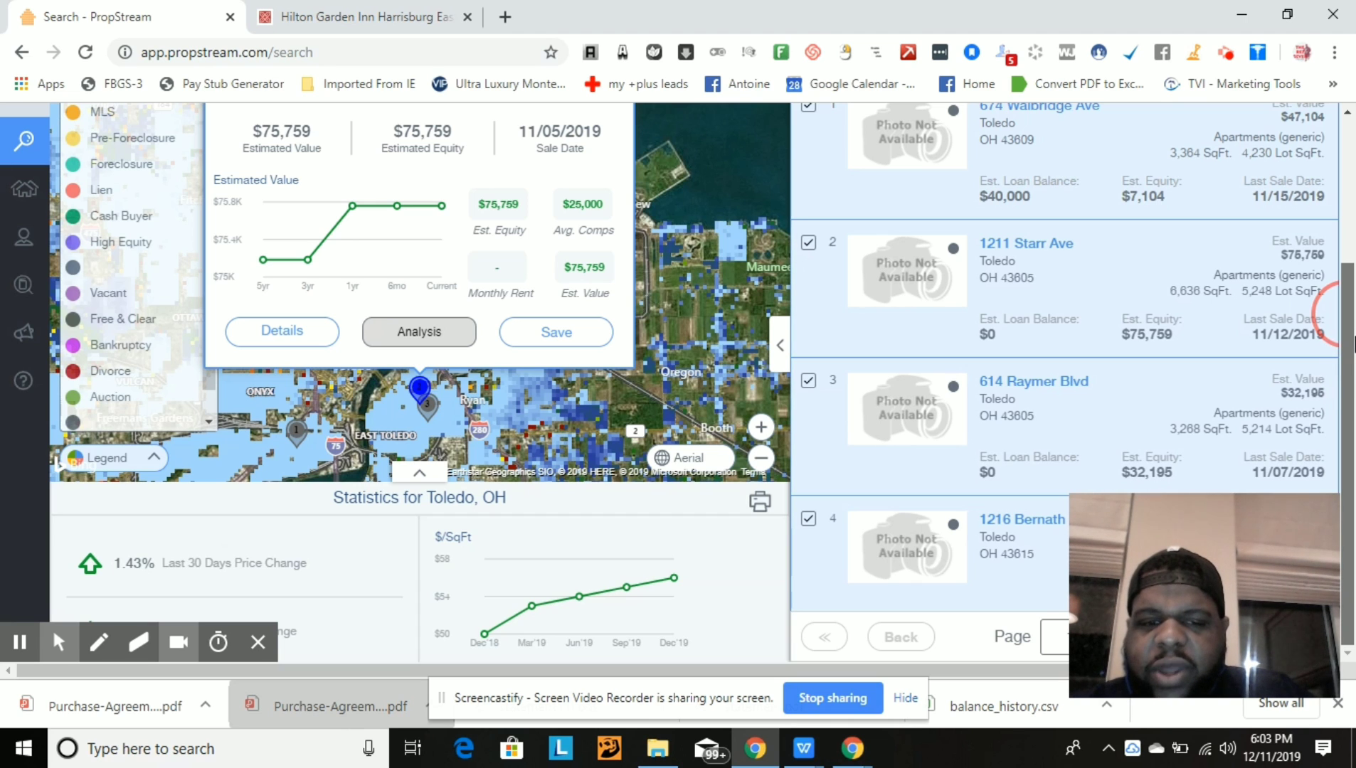
scroll(1351, 334, "up", 1)
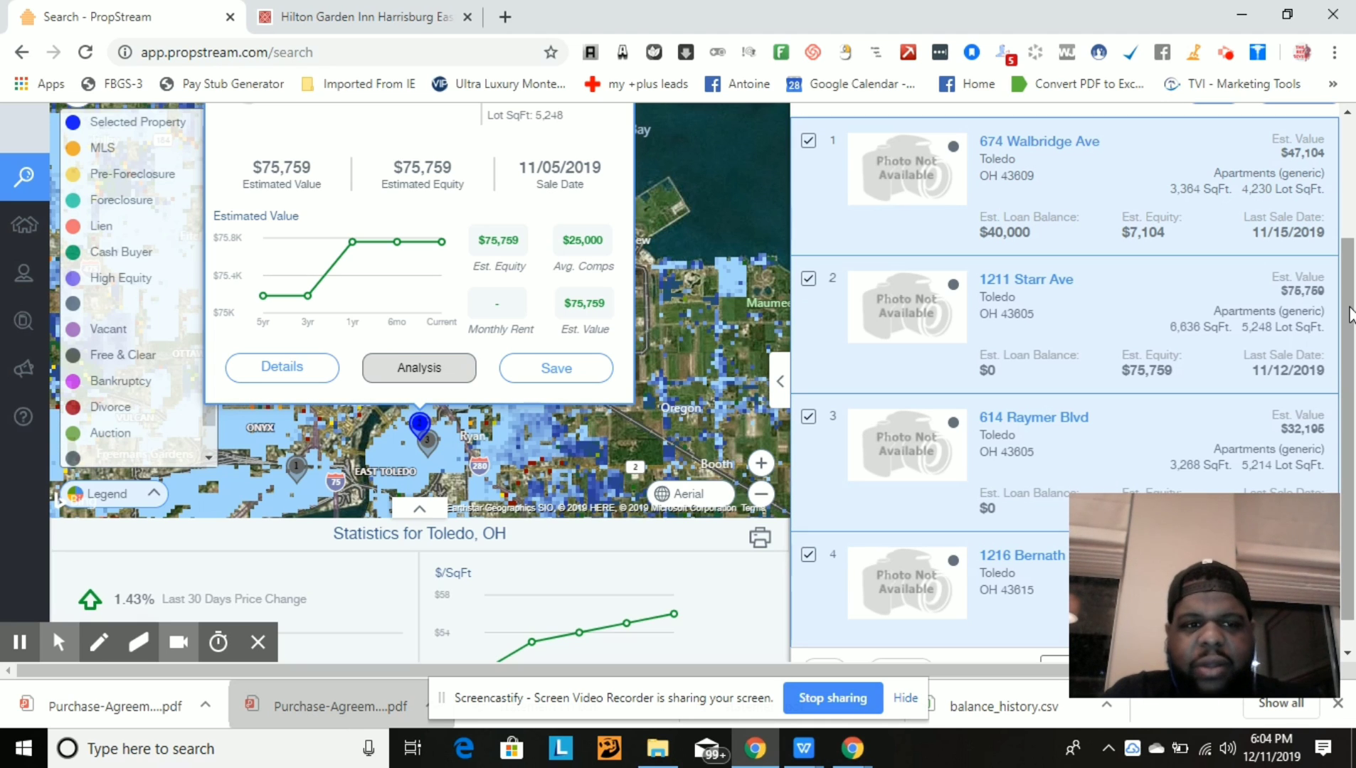
- Start adding all selected records to a marketing list, choosing to create a new list
left_click_drag(1353, 270, 1343, 174)
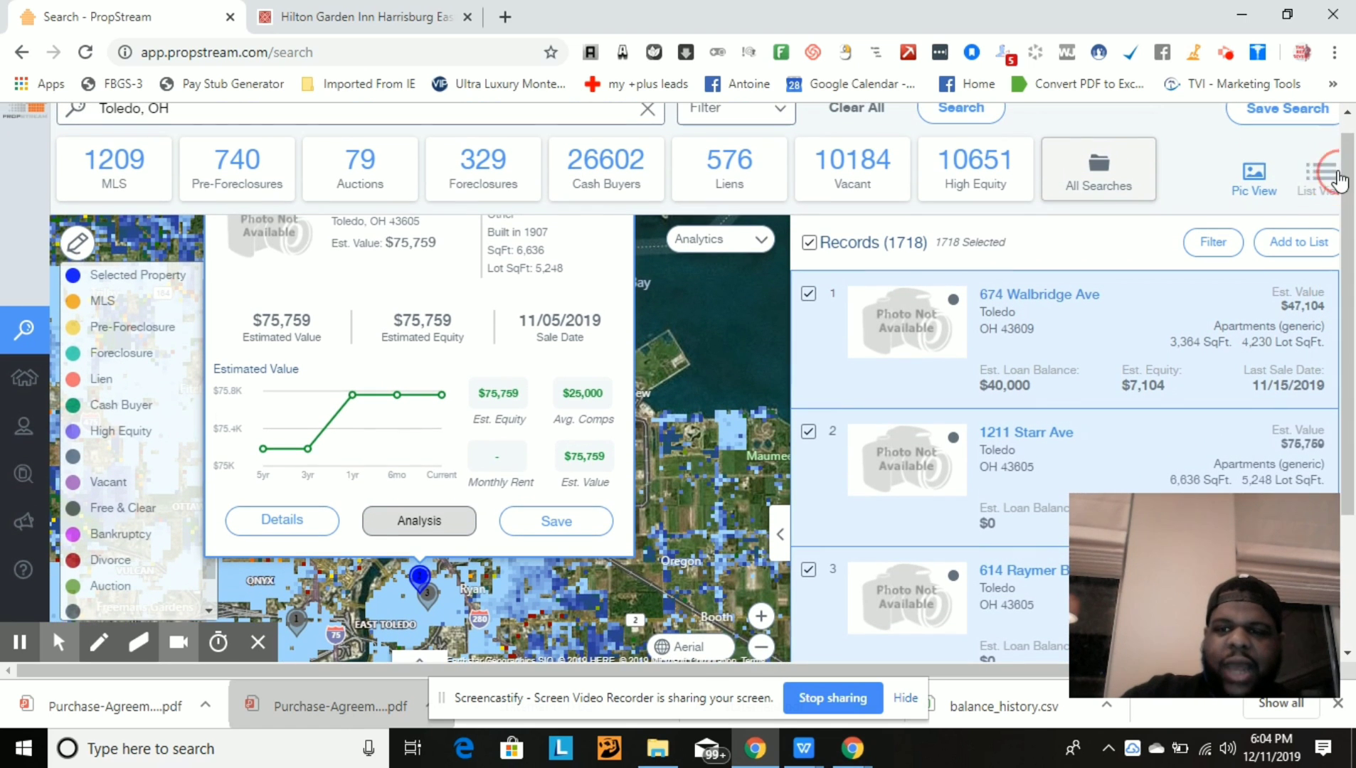
left_click(1291, 242)
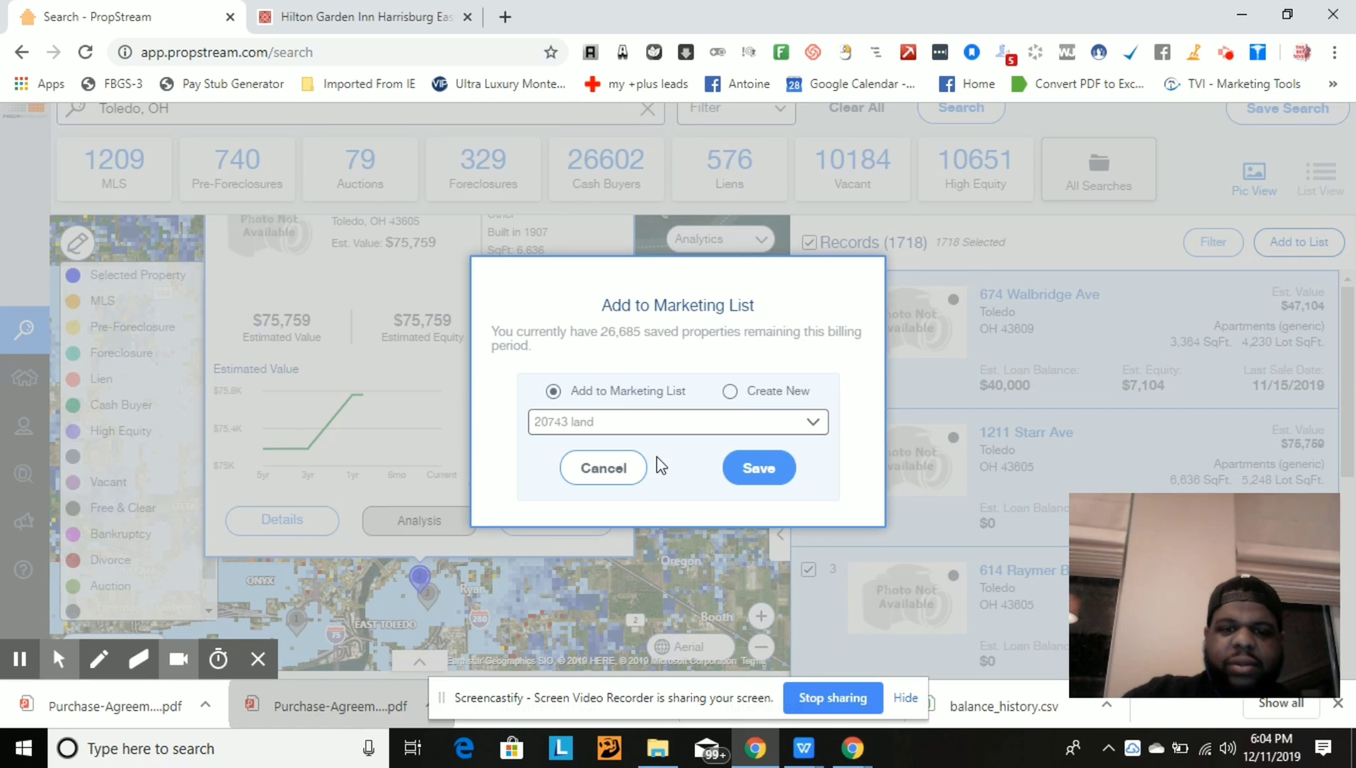
left_click(730, 392)
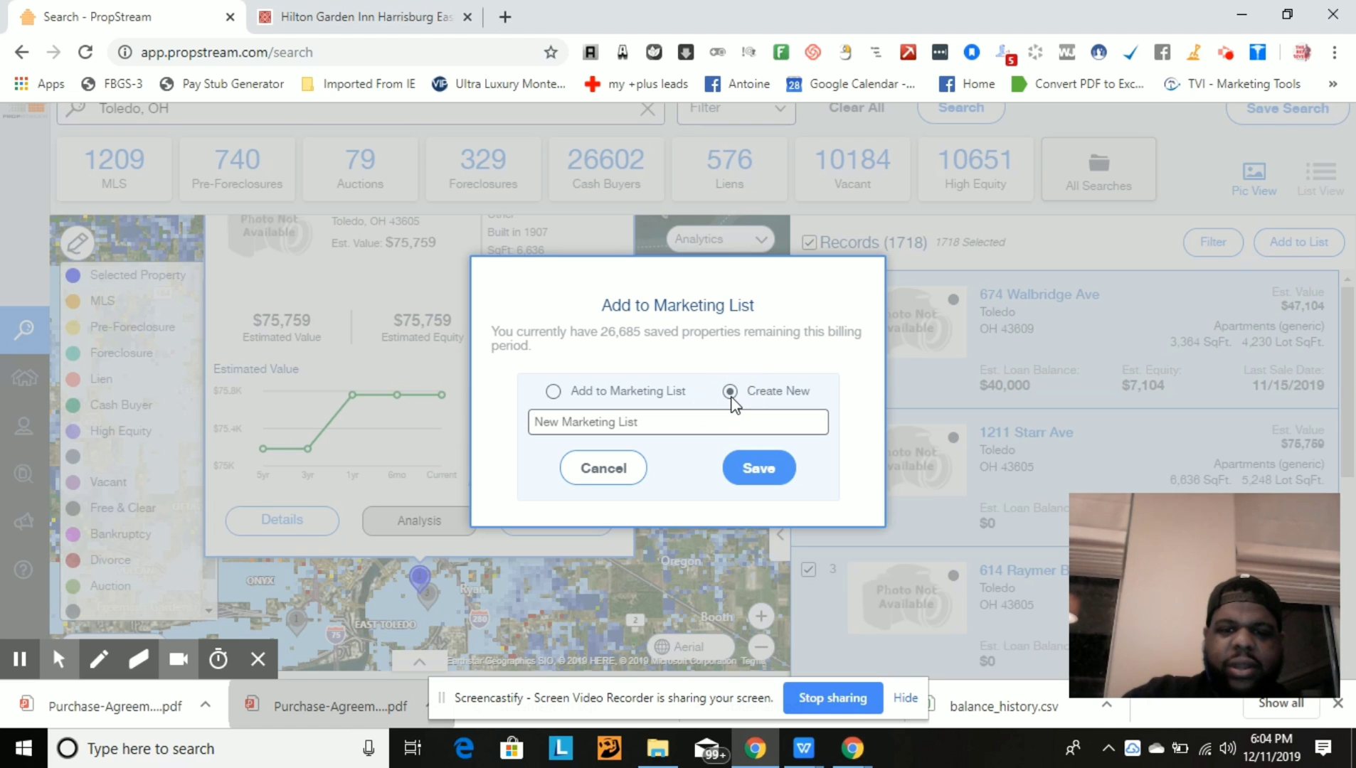
left_click(706, 421)
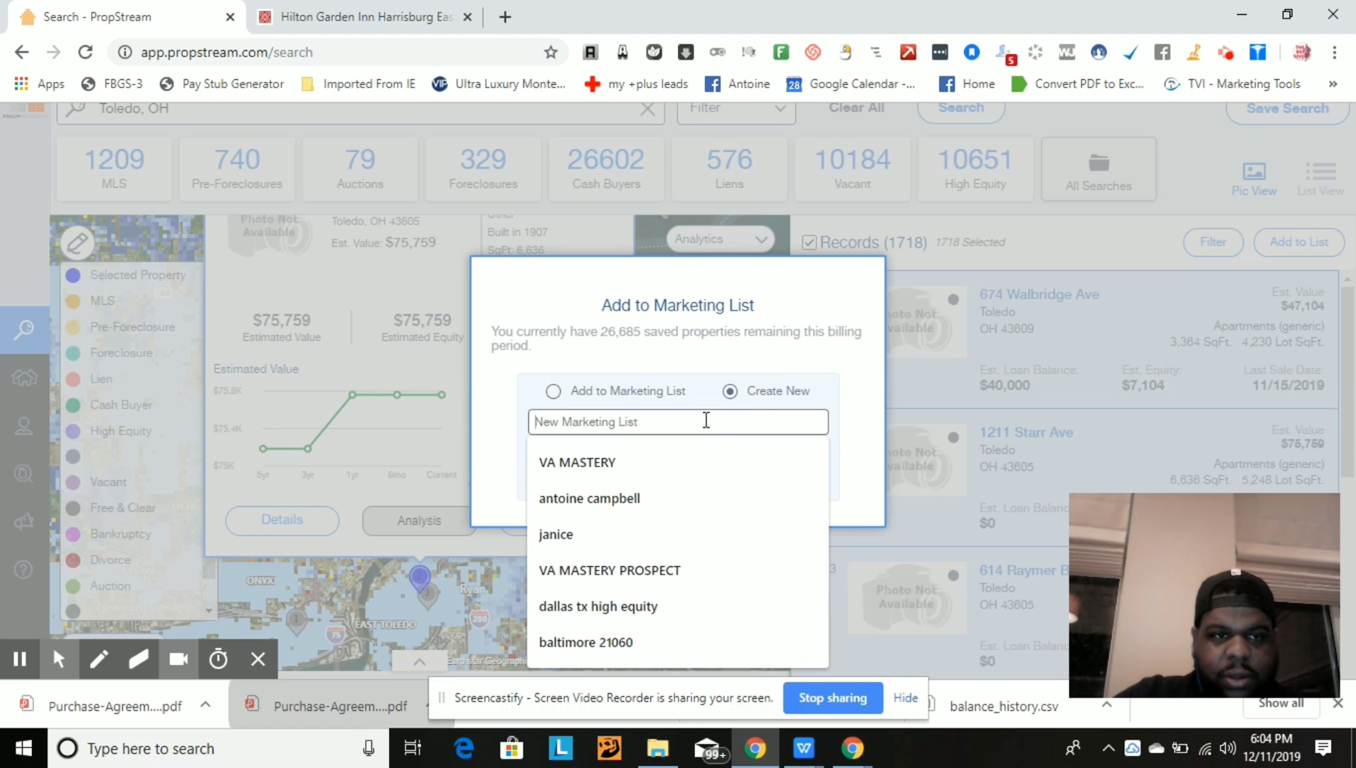
- Name the new marketing list TOLEDO APARTMENTS, save the selected properties to it and dismiss the confirmation
type("TOLEDO")
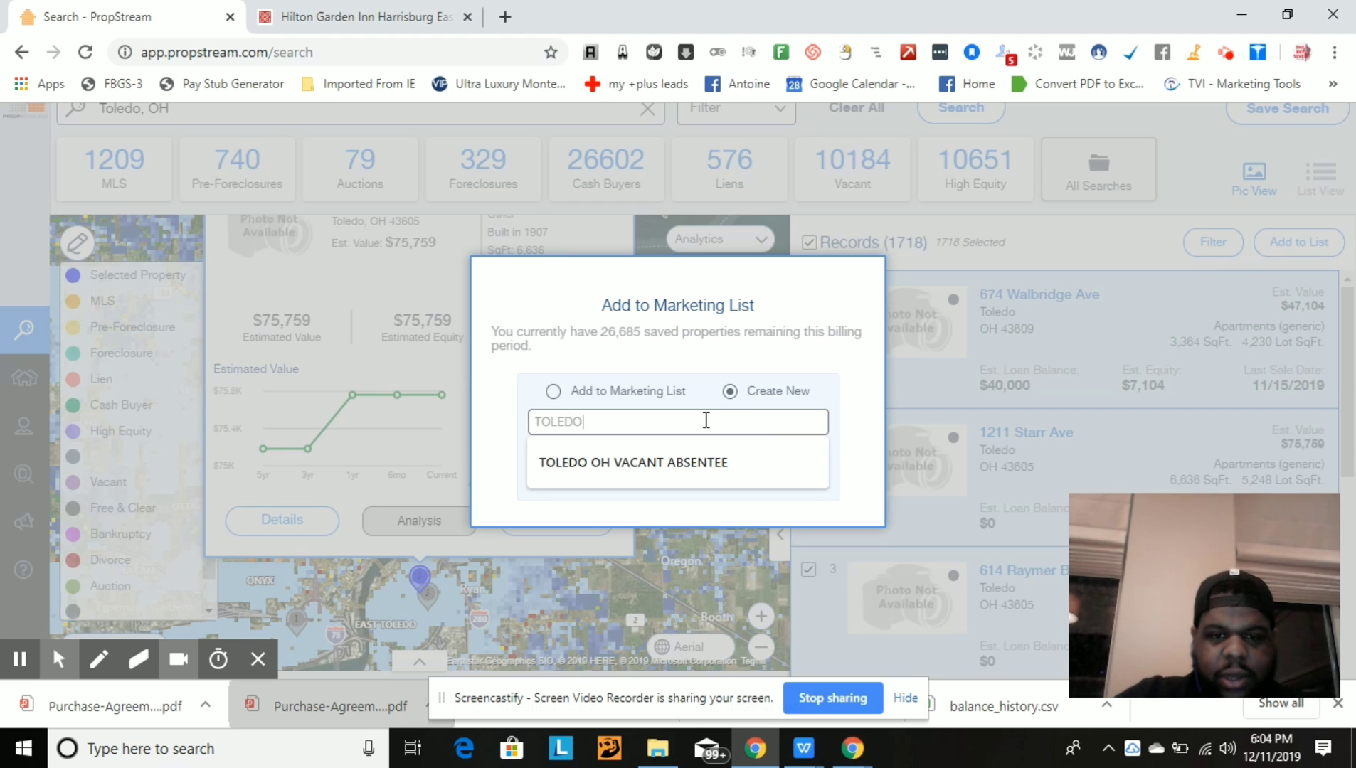
type(" AP")
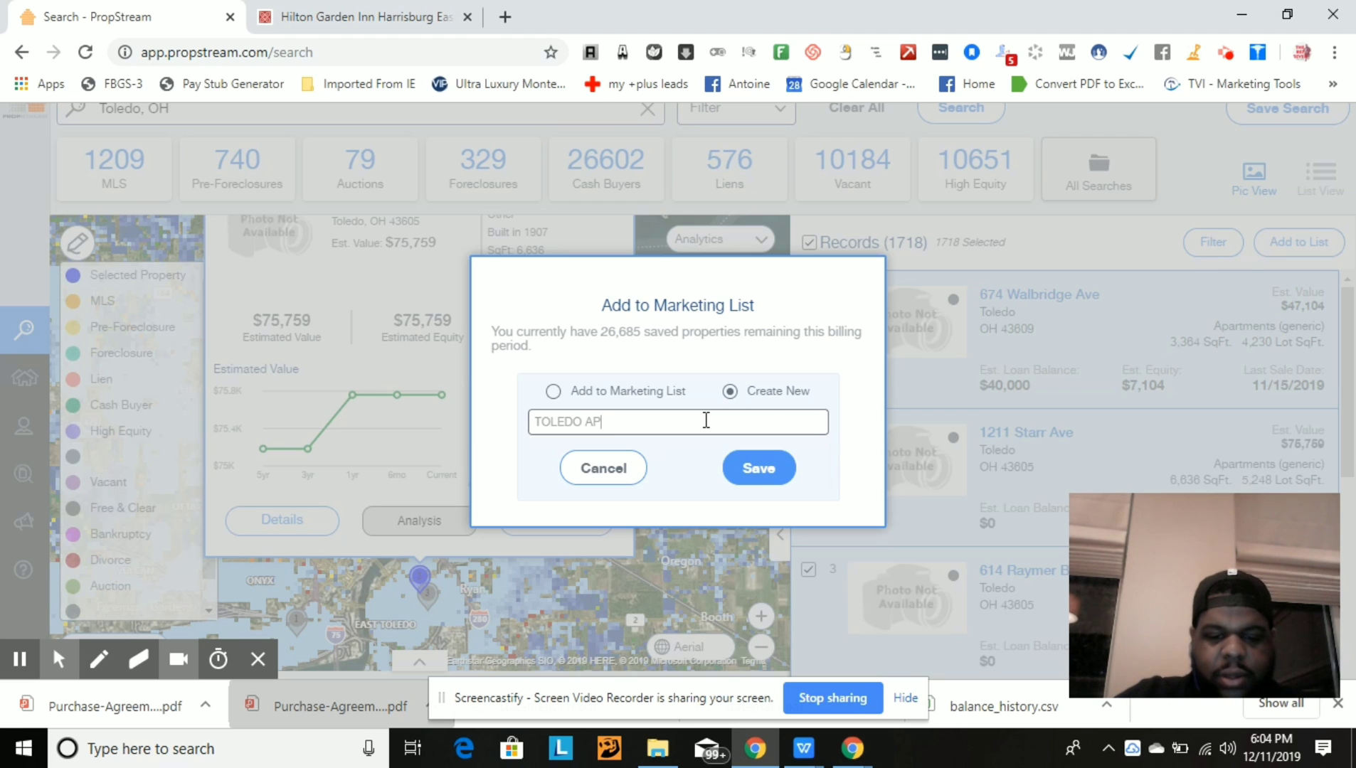
type("RTMENTS")
right_click(639, 420)
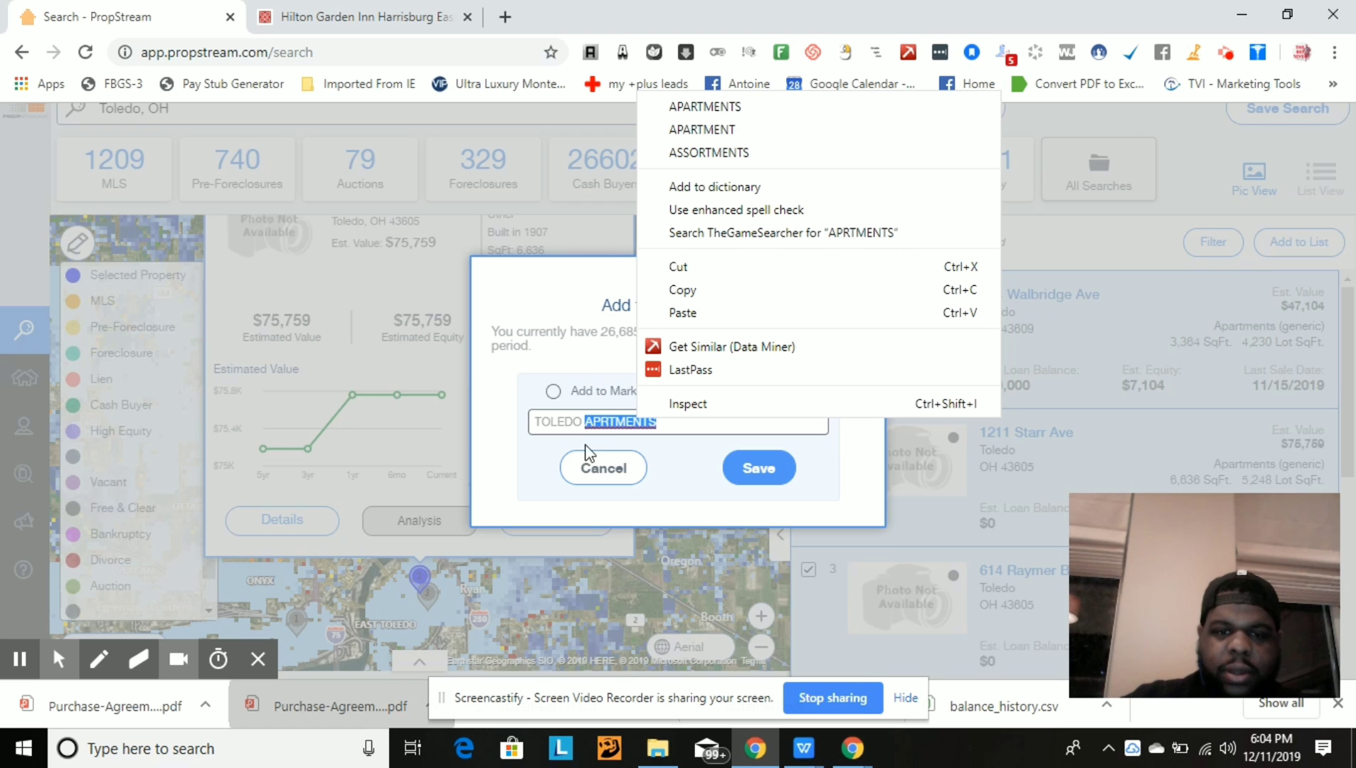
left_click(595, 423)
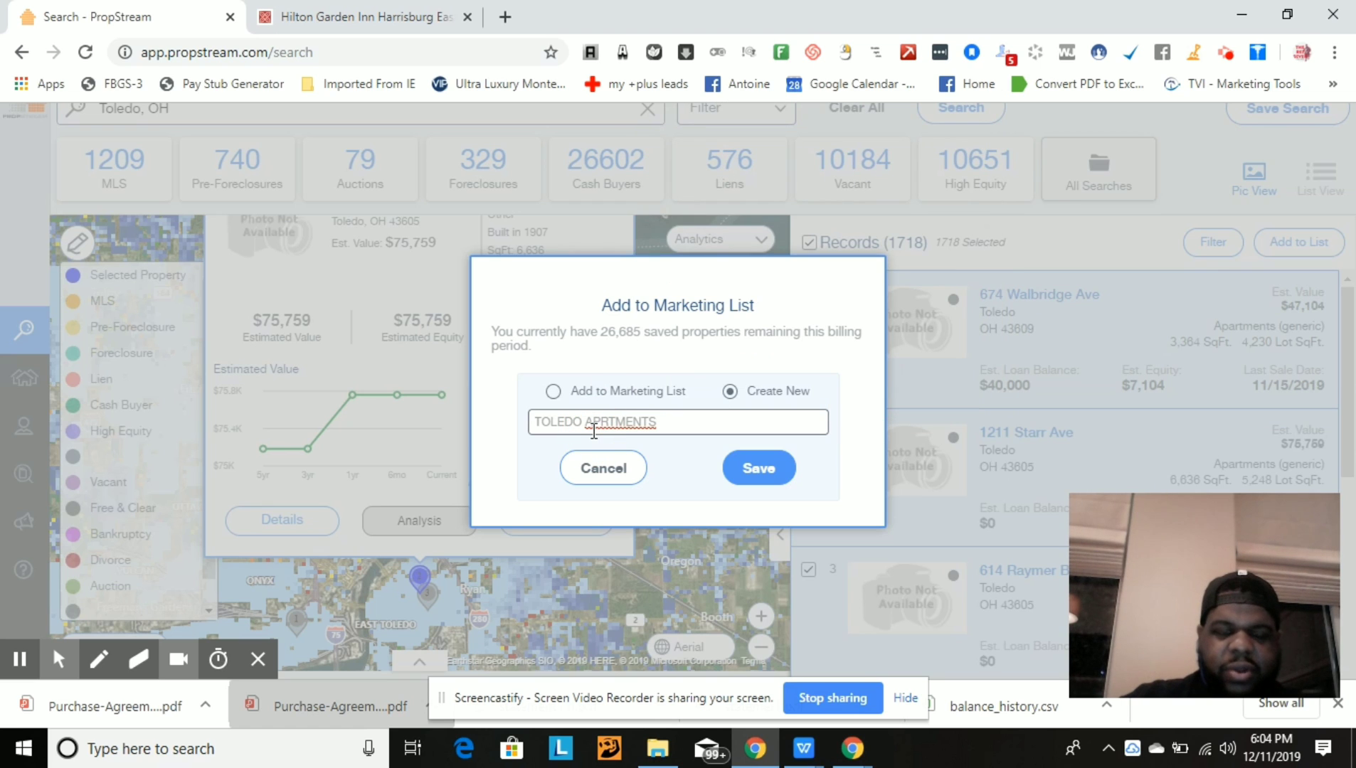
type("A")
key("BackSpace")
type("A")
left_click(751, 466)
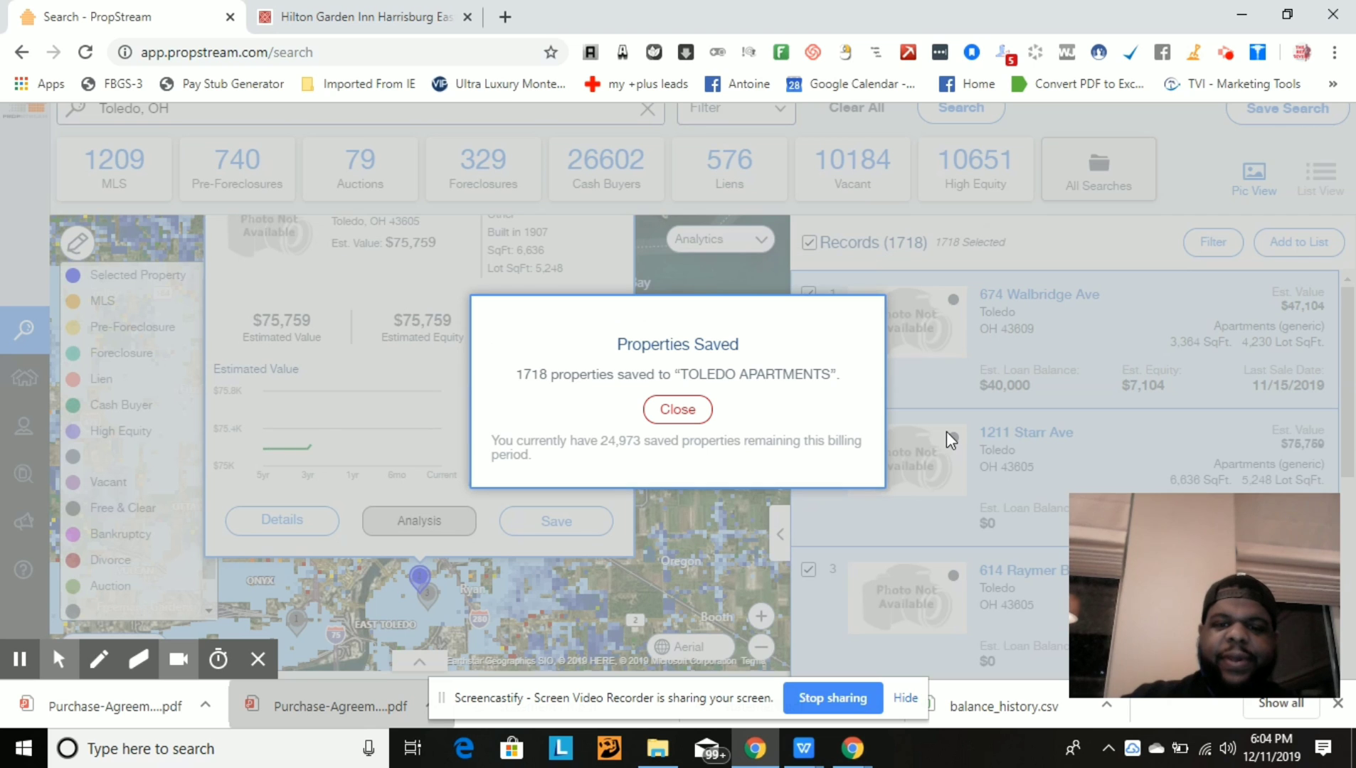
left_click(656, 409)
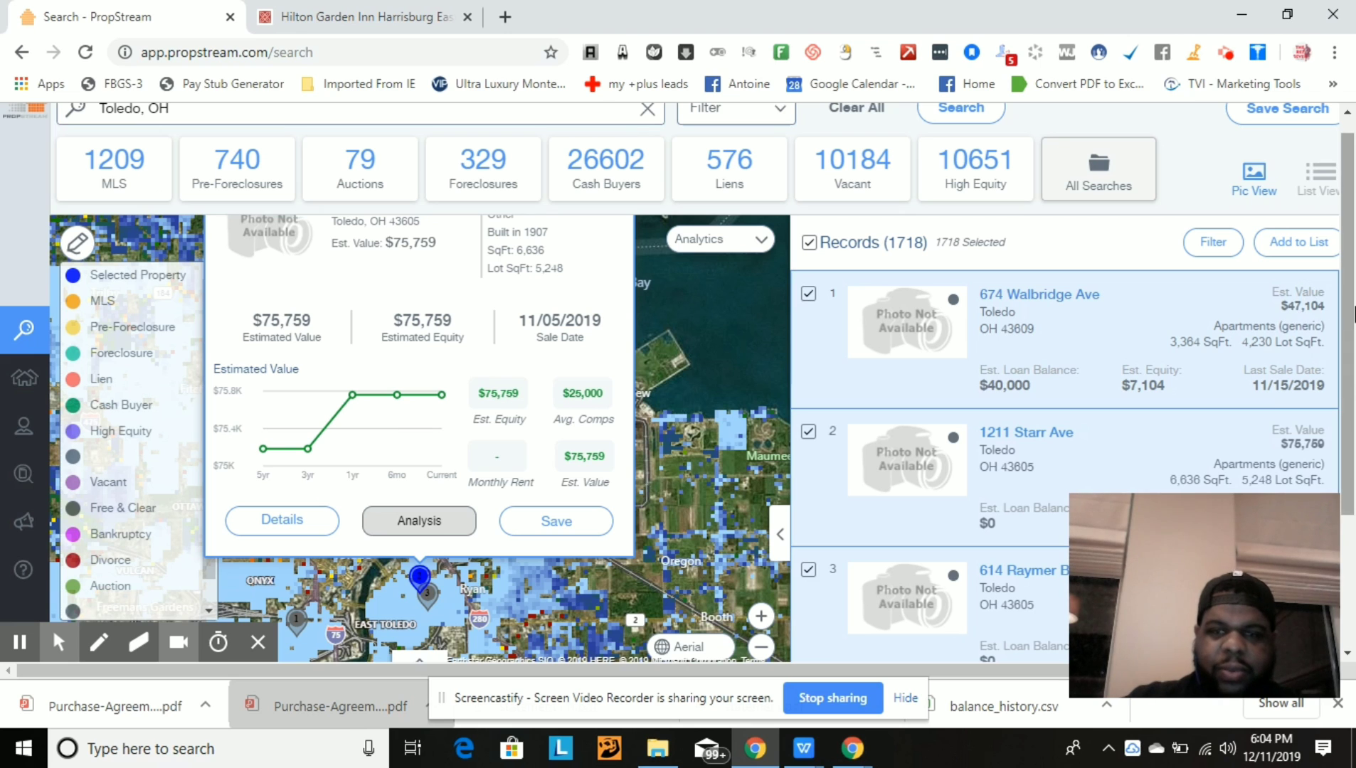
- Go to the saved properties and open the TOLEDO APARTMENTS marketing list
left_click_drag(1347, 313, 1352, 330)
scroll(1352, 330, "up", 1)
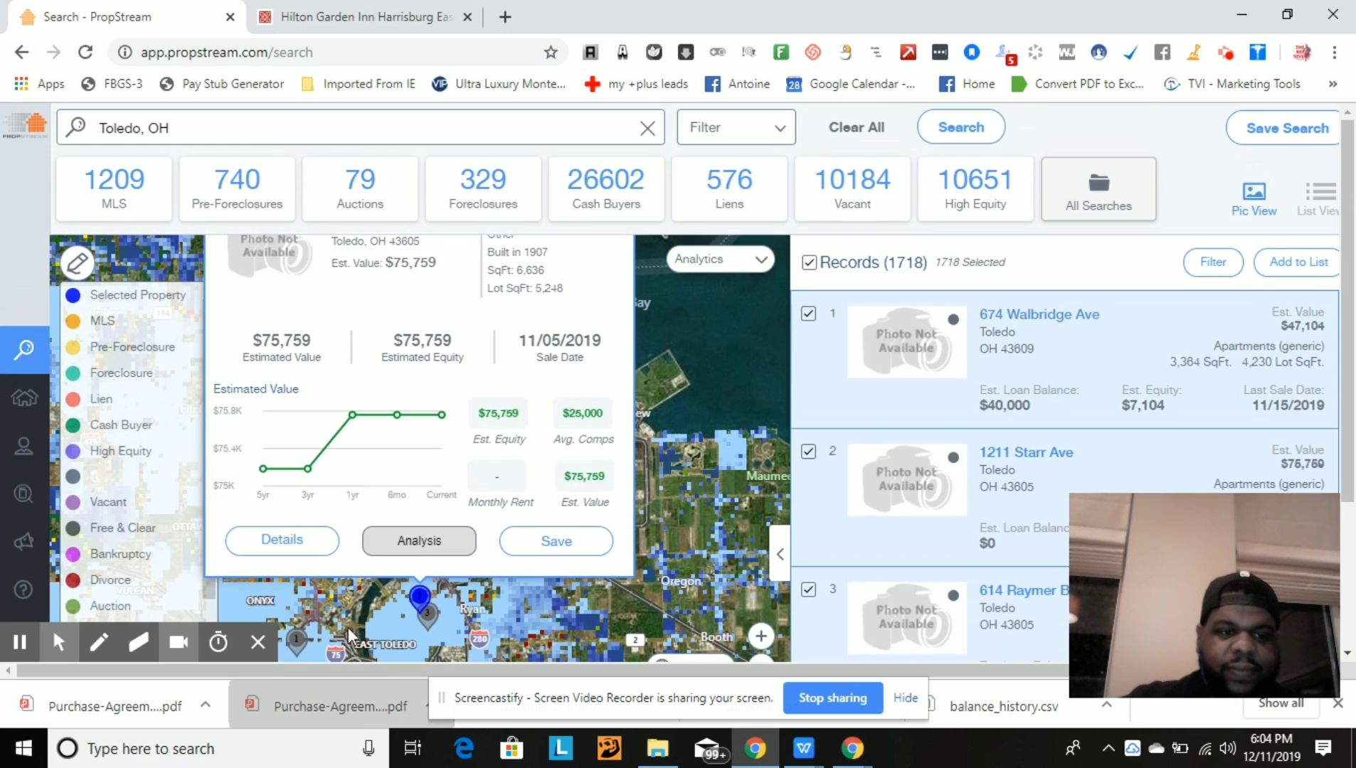
mouse_move(36, 545)
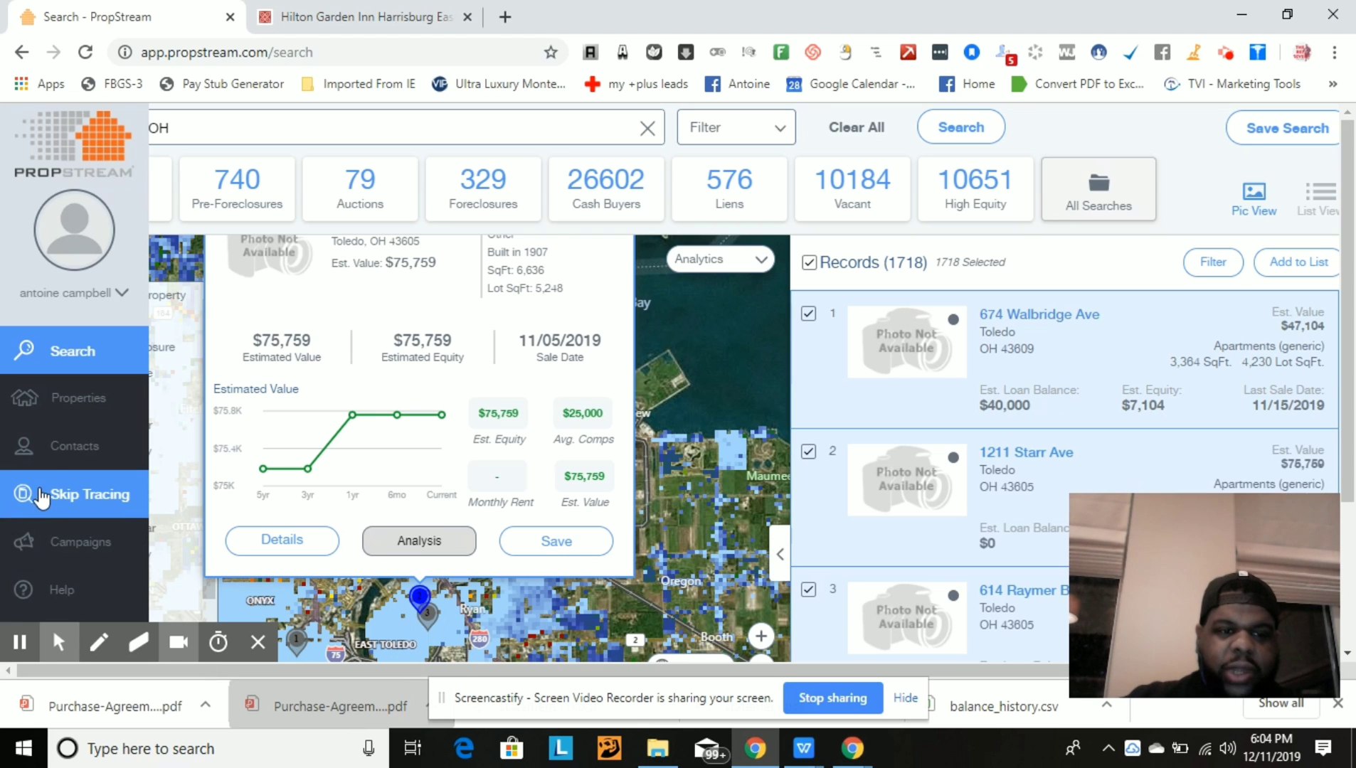
left_click(61, 420)
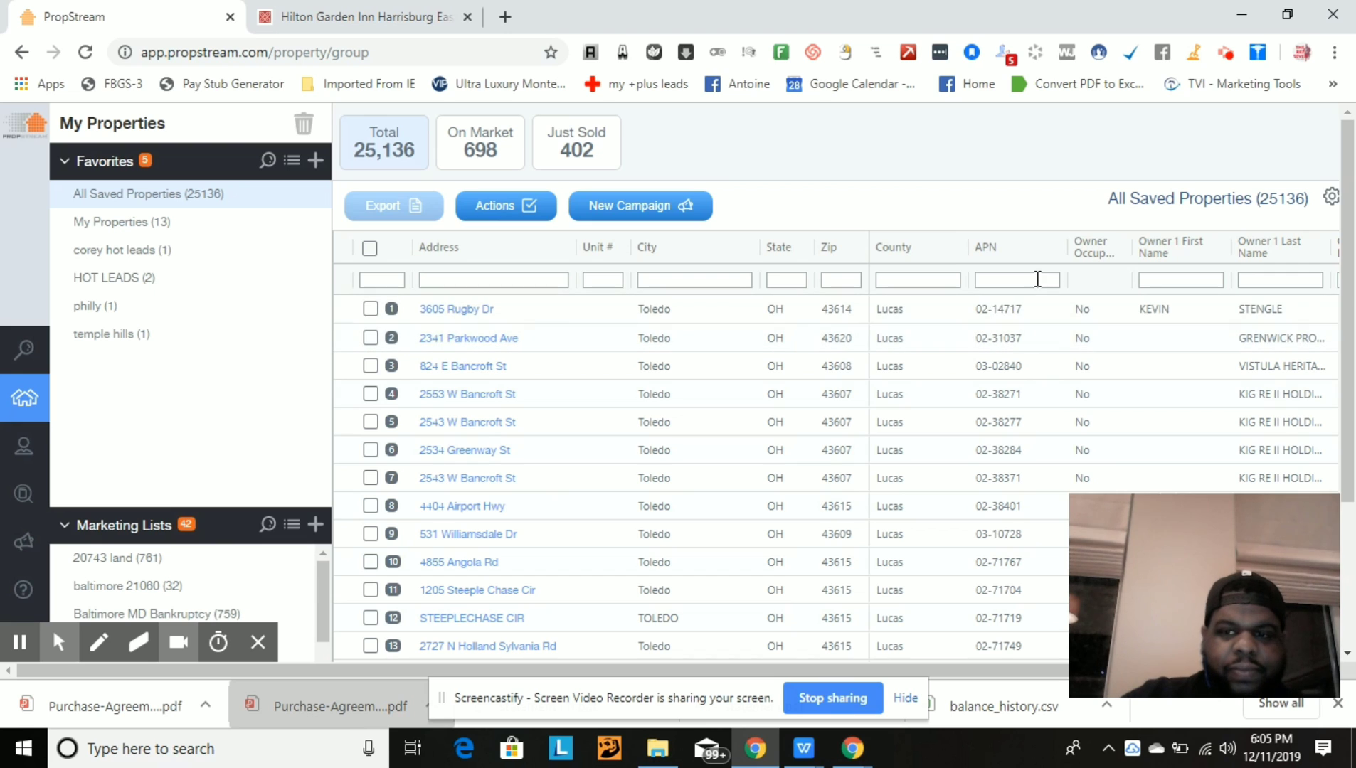
left_click_drag(1347, 278, 1354, 429)
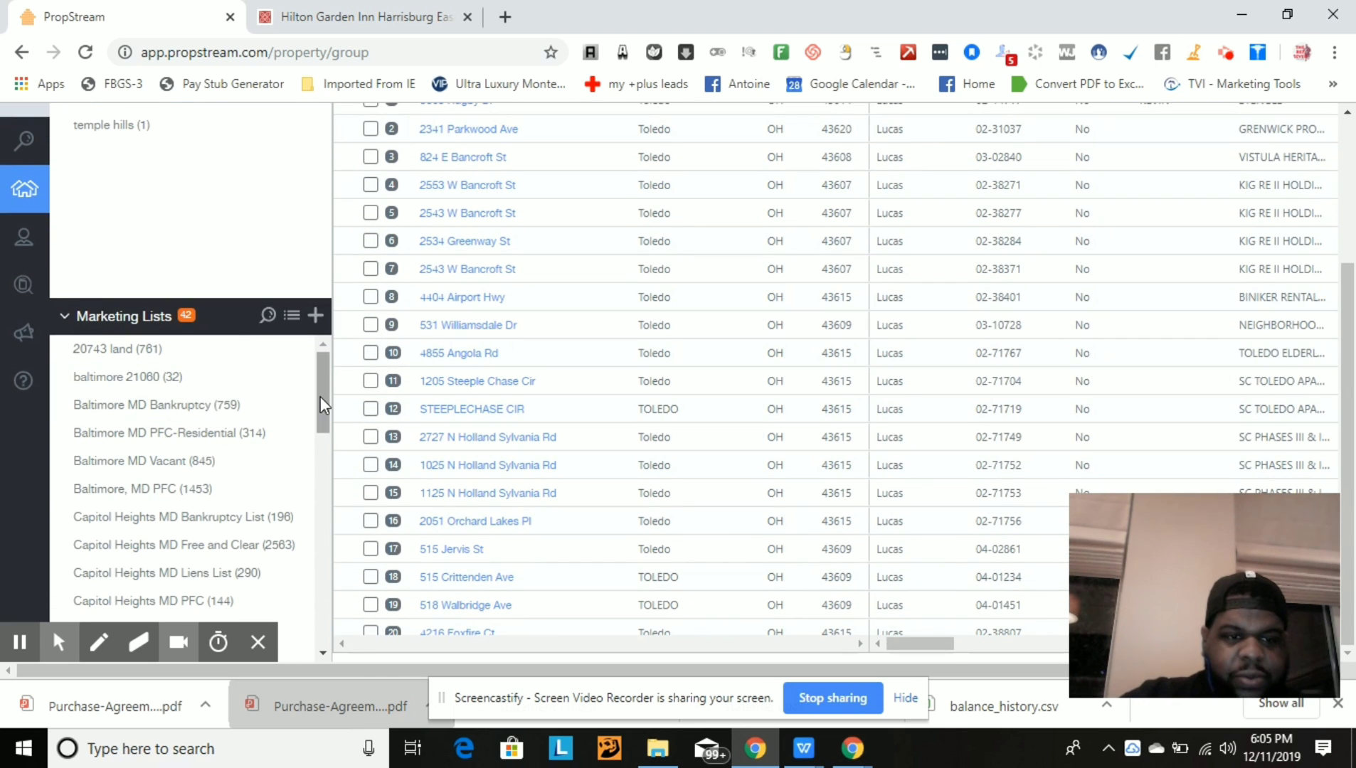
left_click_drag(320, 399, 346, 619)
left_click(224, 484)
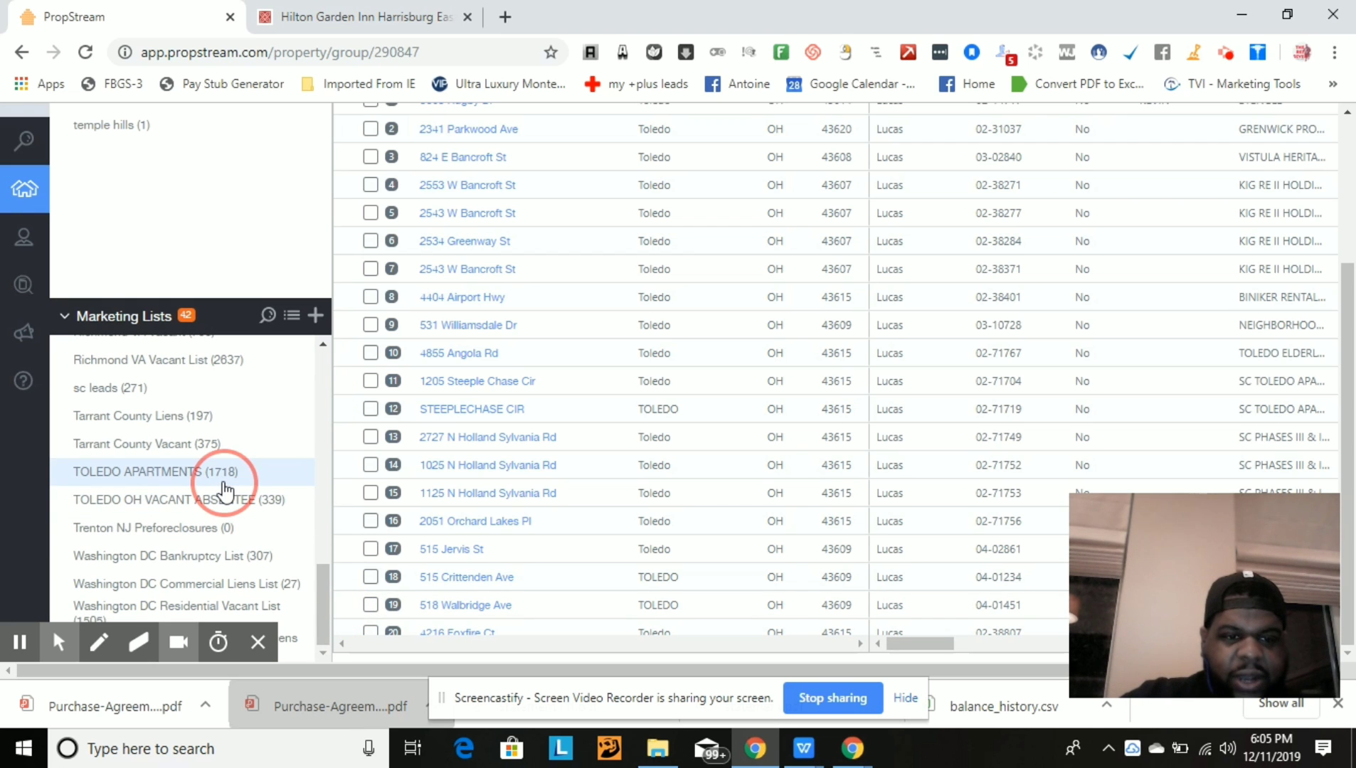
left_click_drag(1354, 461, 1347, 290)
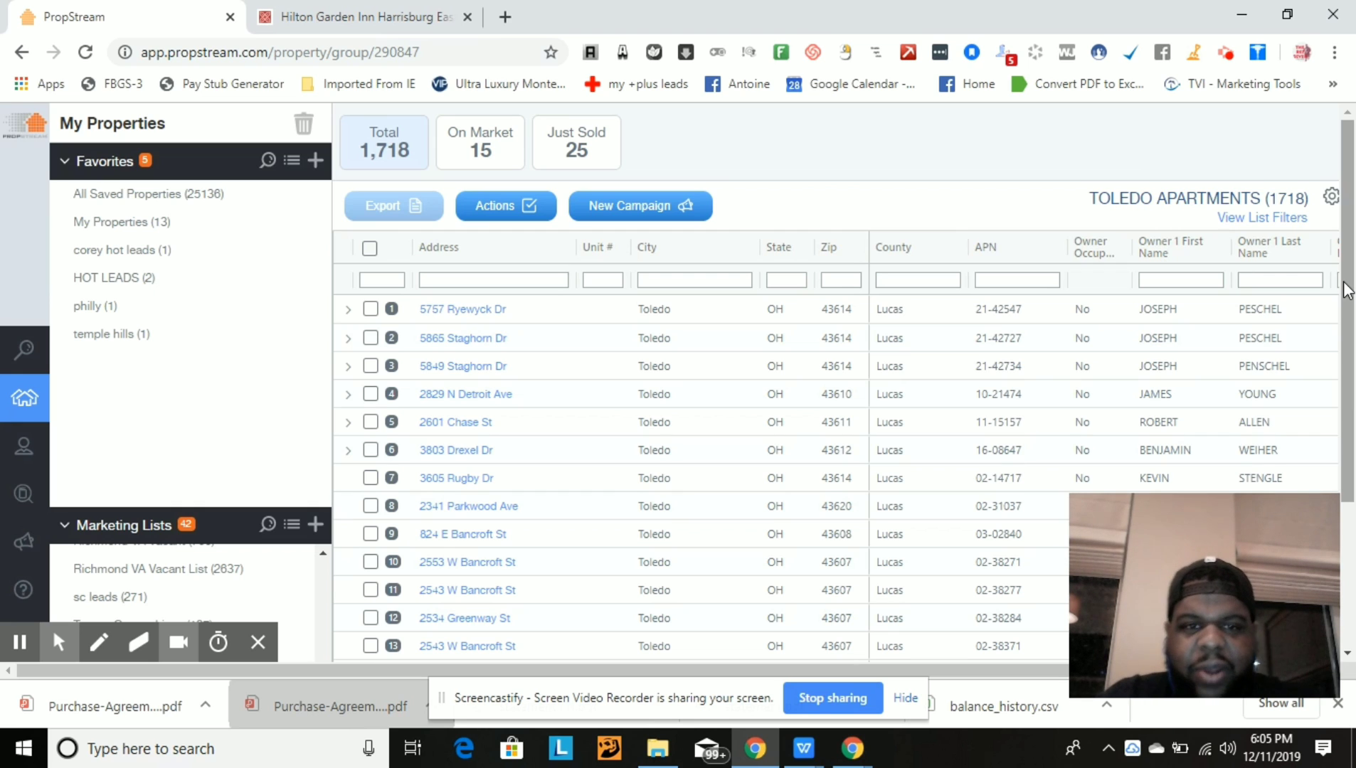
- Show only the on-market properties in the list, view the first property's details and close them
left_click(466, 165)
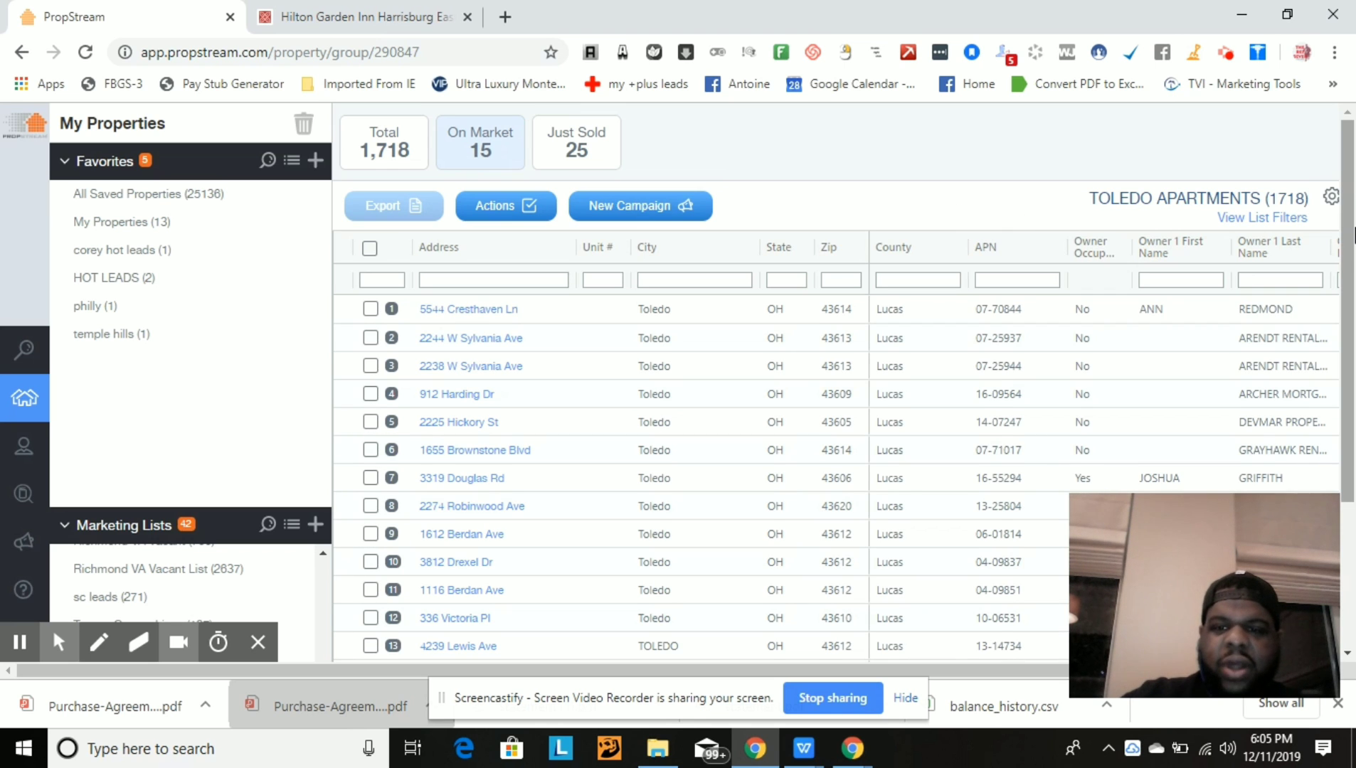
scroll(1343, 254, "down", 1)
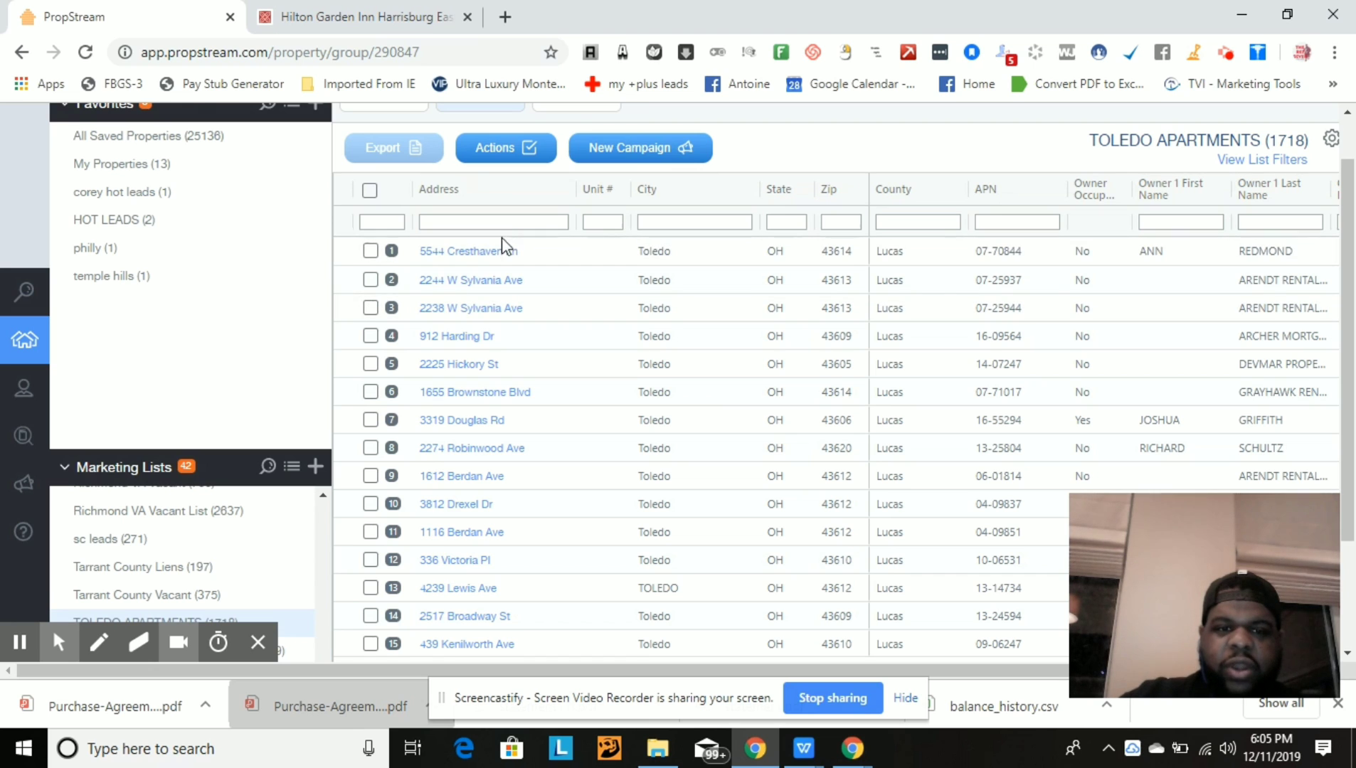
left_click(503, 251)
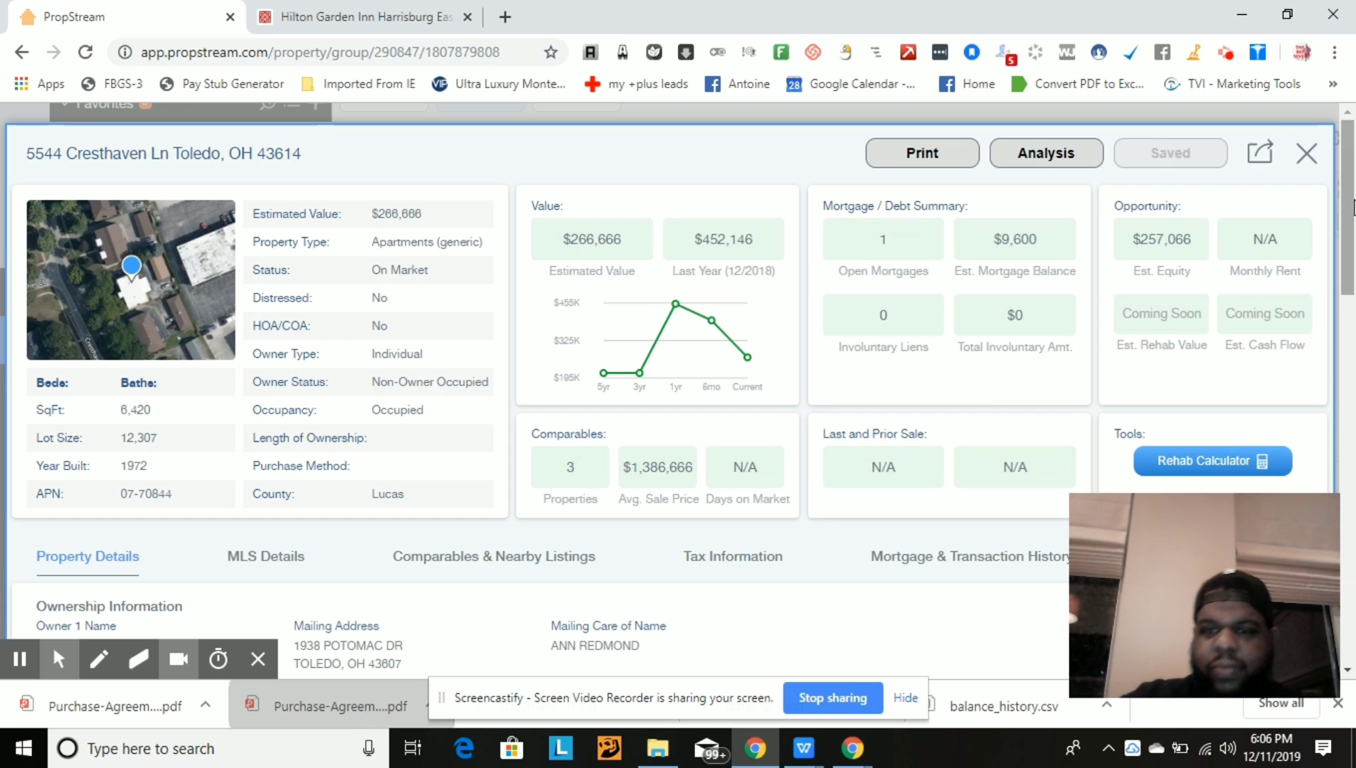
left_click(1306, 153)
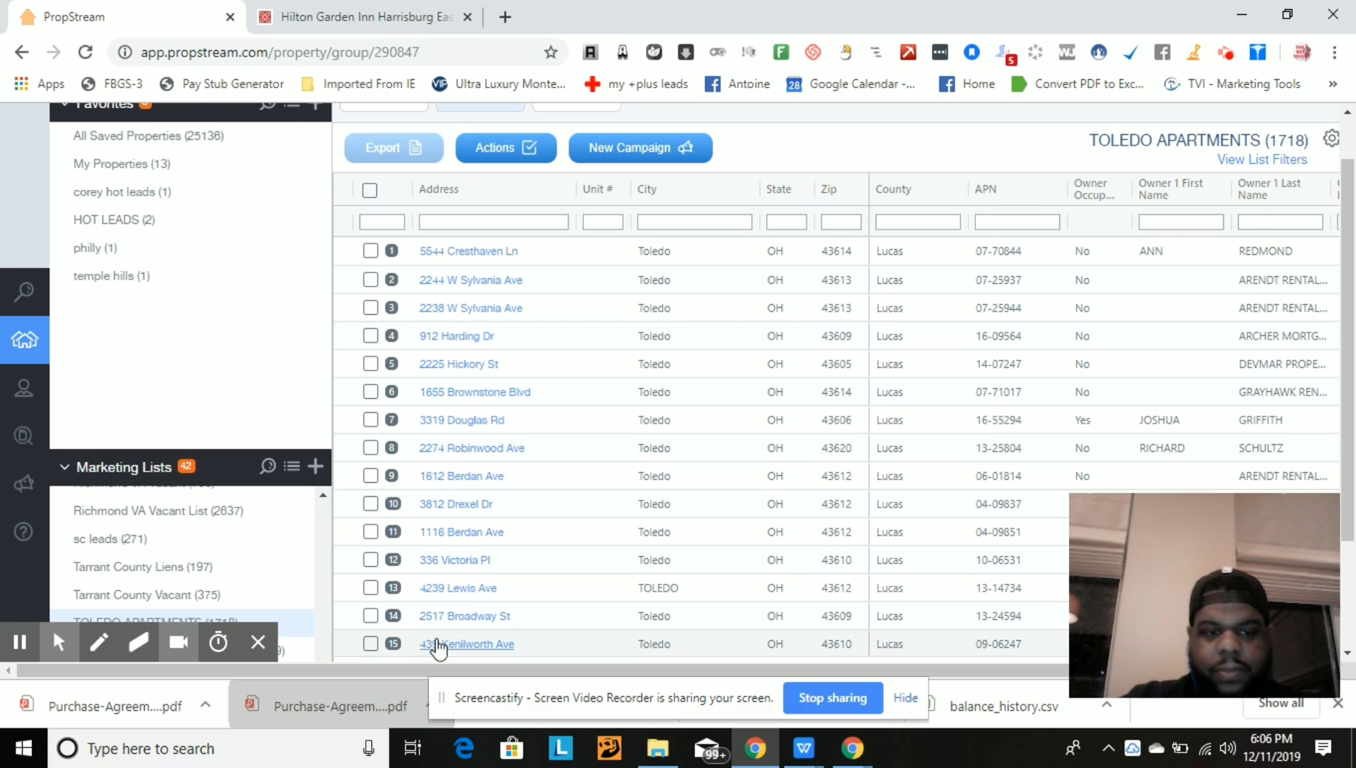
left_click(17, 642)
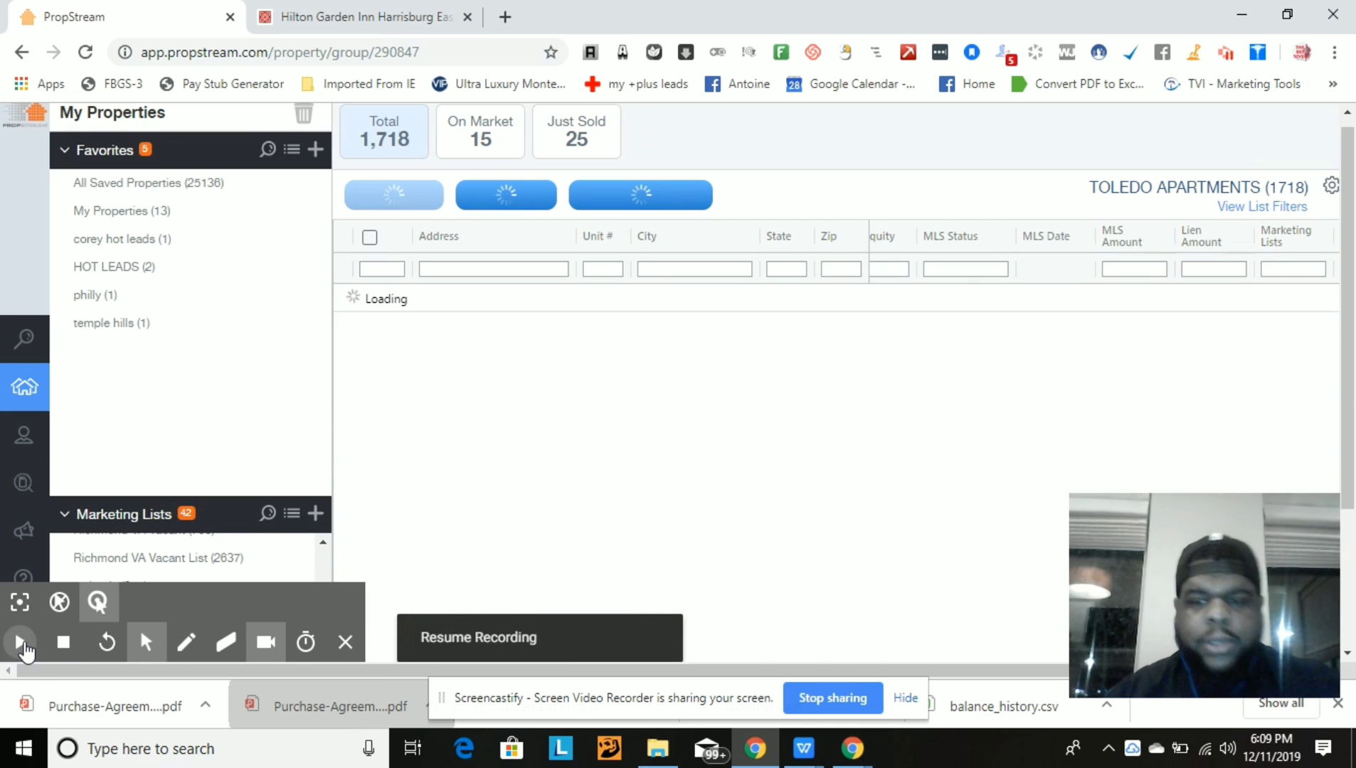
left_click(19, 642)
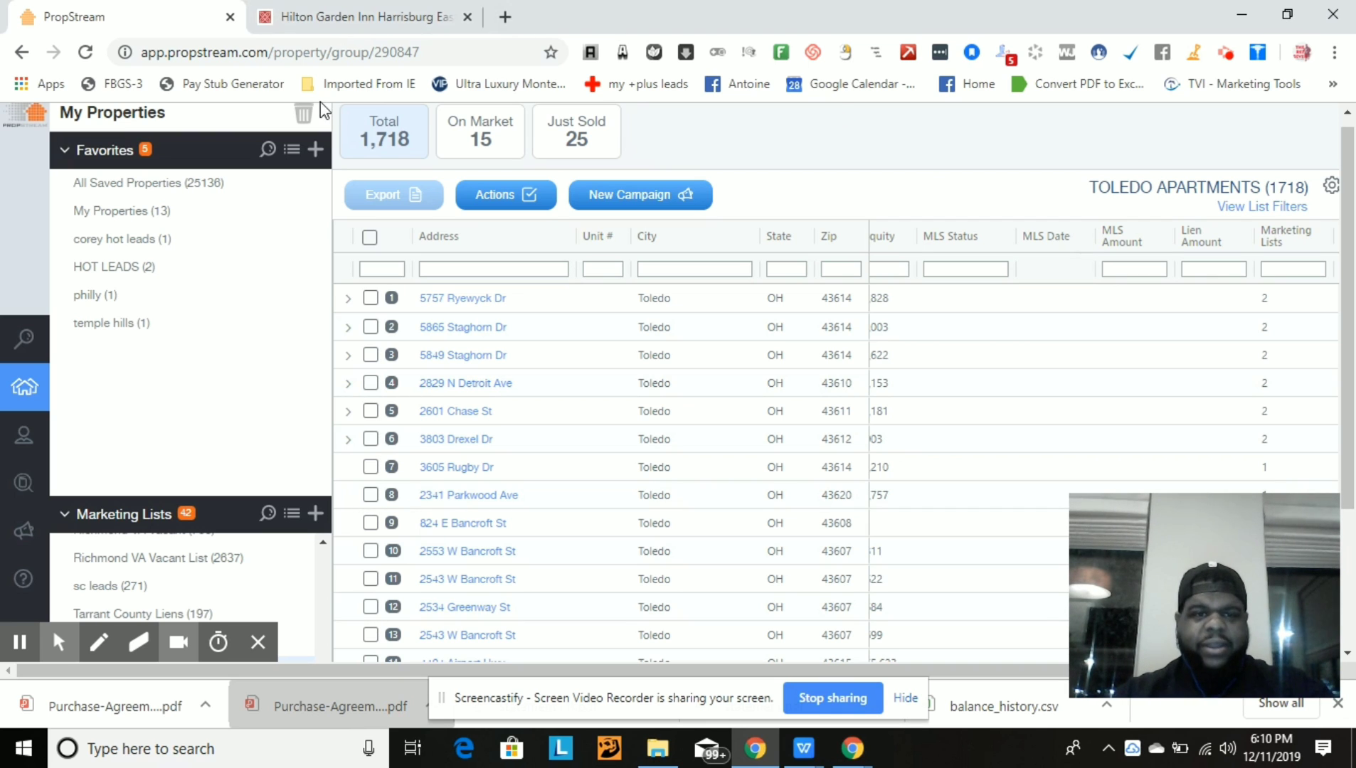
- Select every property in the full TOLEDO APARTMENTS list and export them to a CSV file
left_click(369, 133)
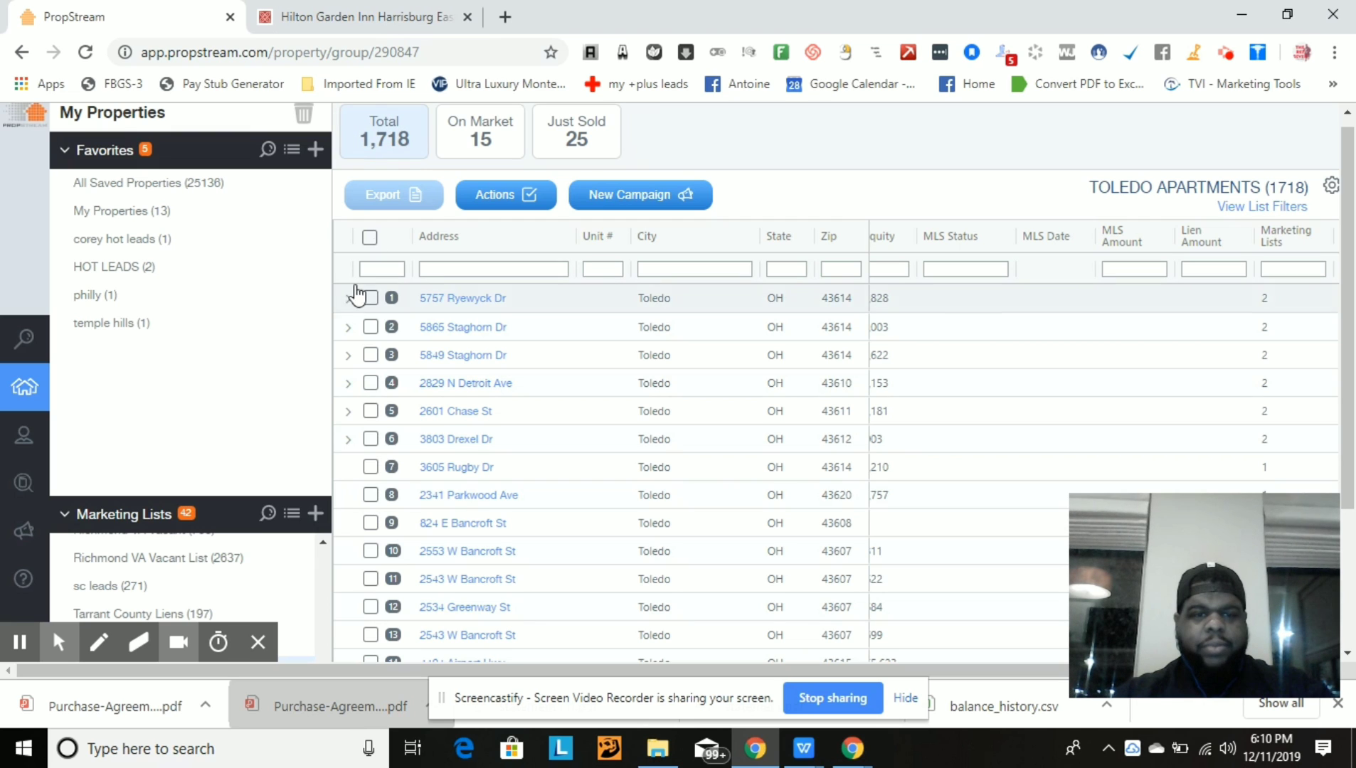
left_click(370, 238)
left_click(368, 192)
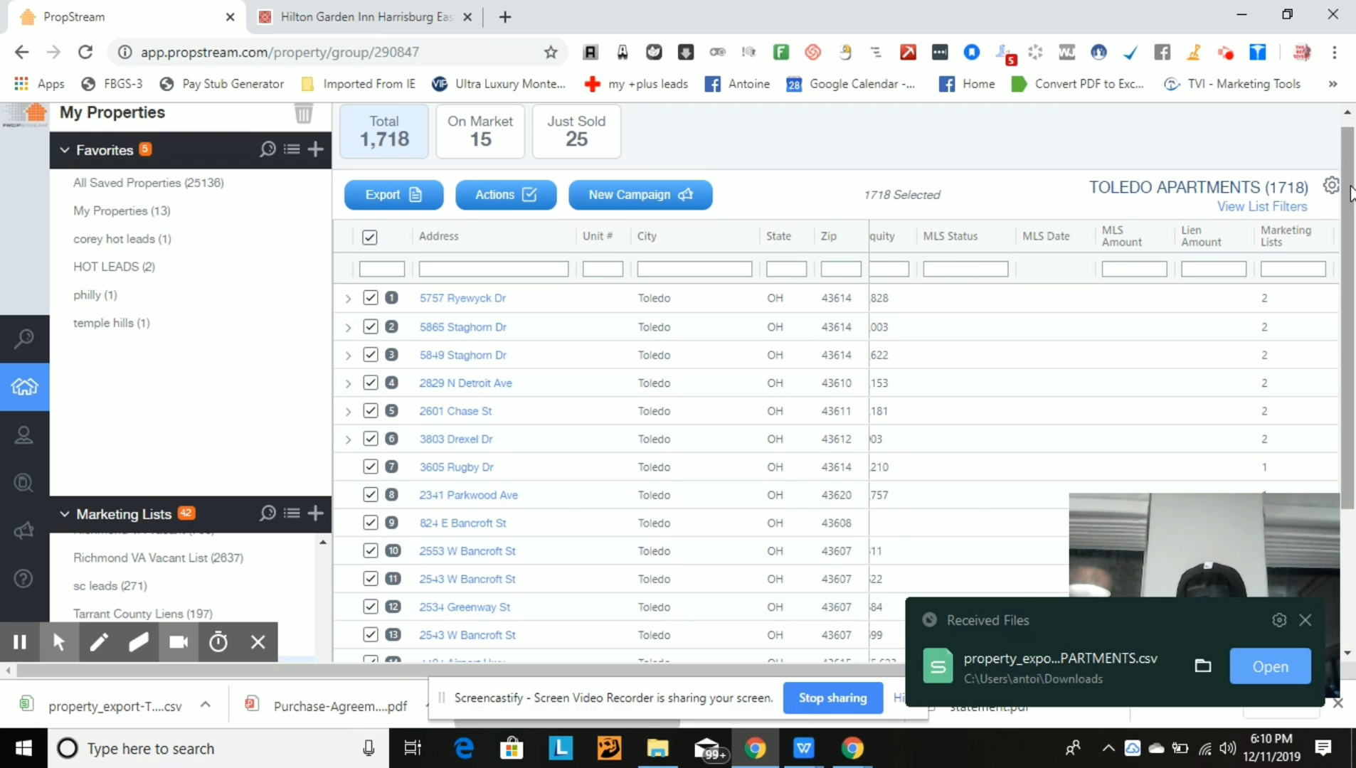
left_click_drag(1346, 201, 1288, 9)
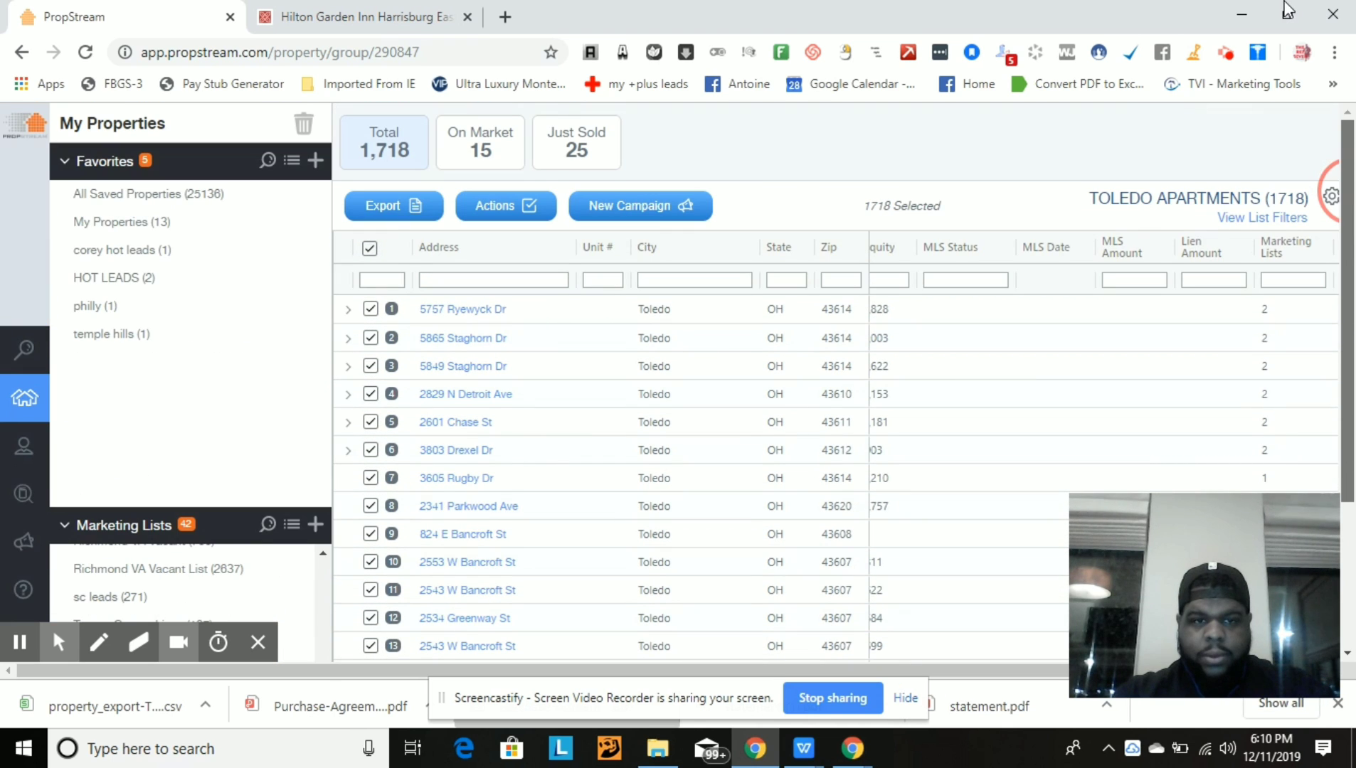
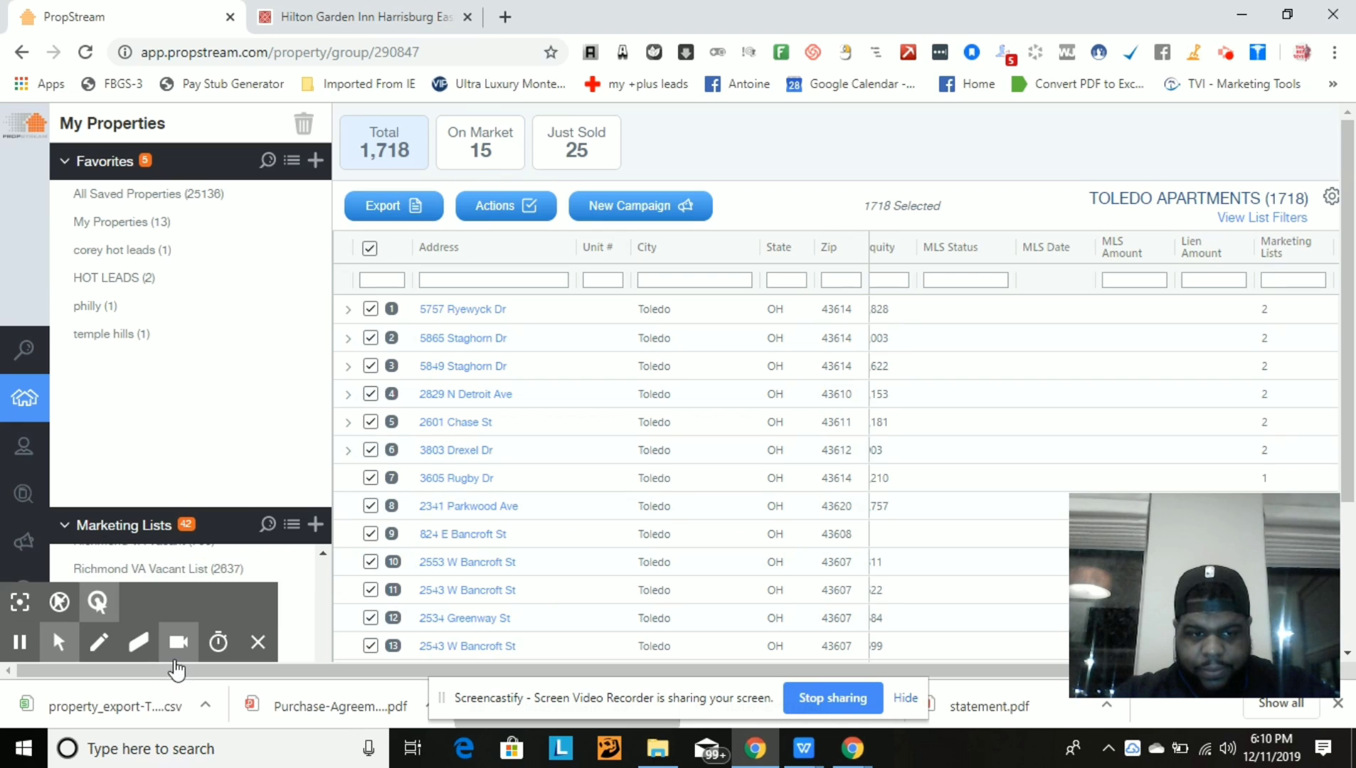
- Open the exported TOLEDO APARTMENTS CSV in WPS Office and start saving a copy with the Desktop as destination
left_click(122, 696)
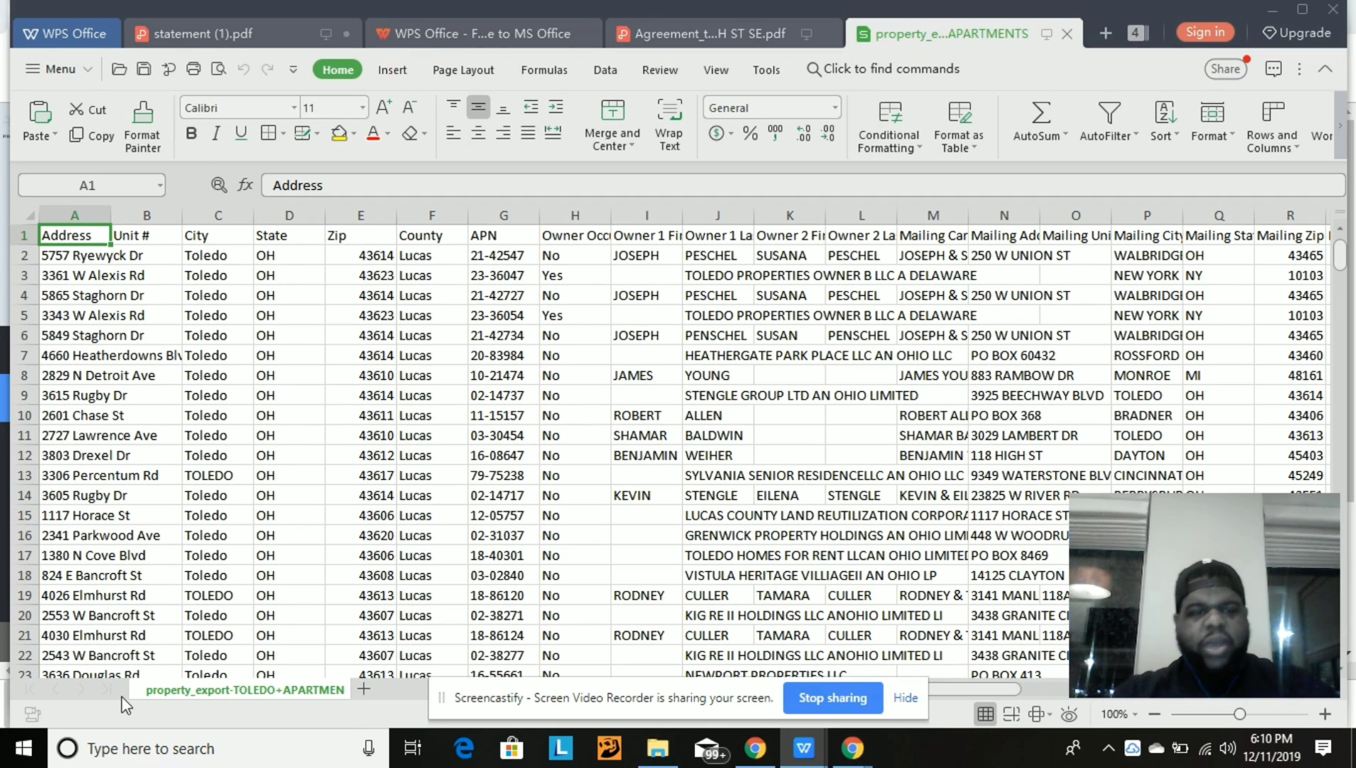
left_click(88, 69)
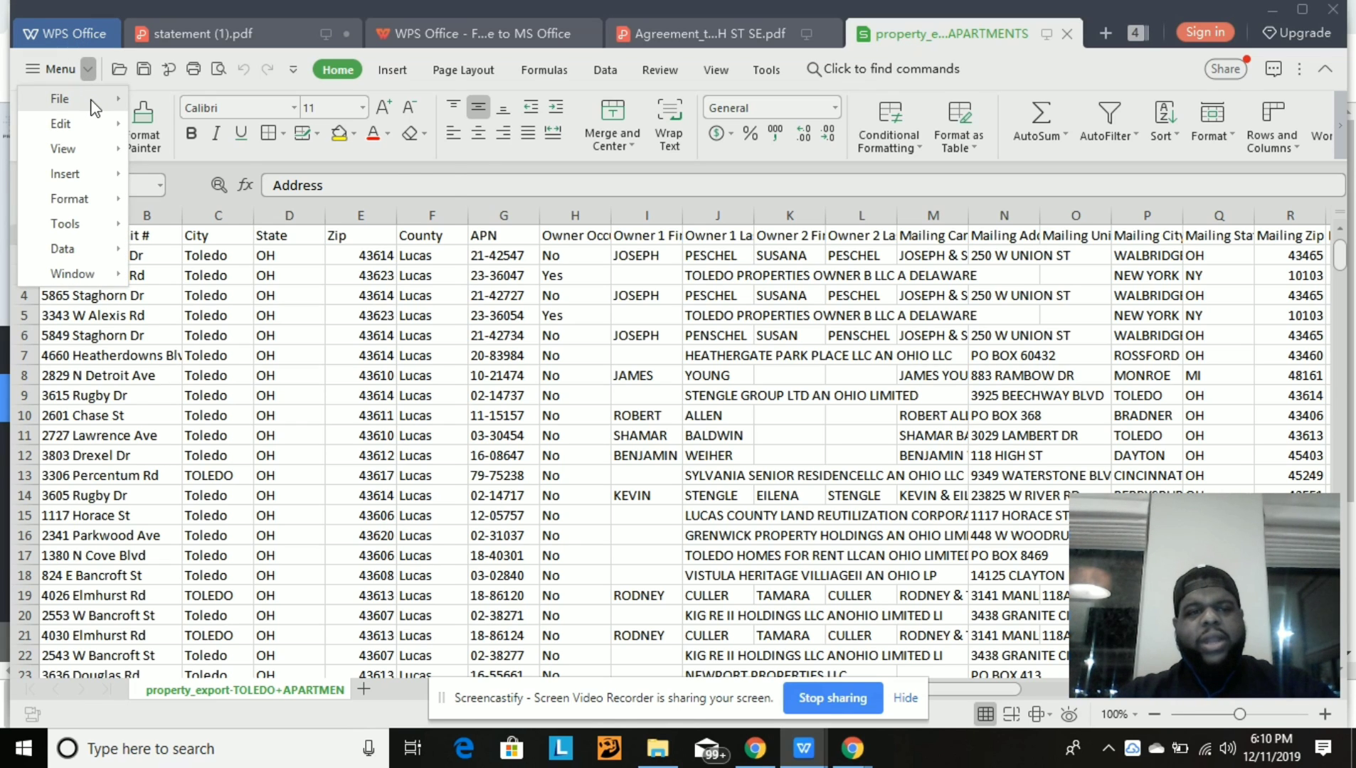
mouse_move(92, 108)
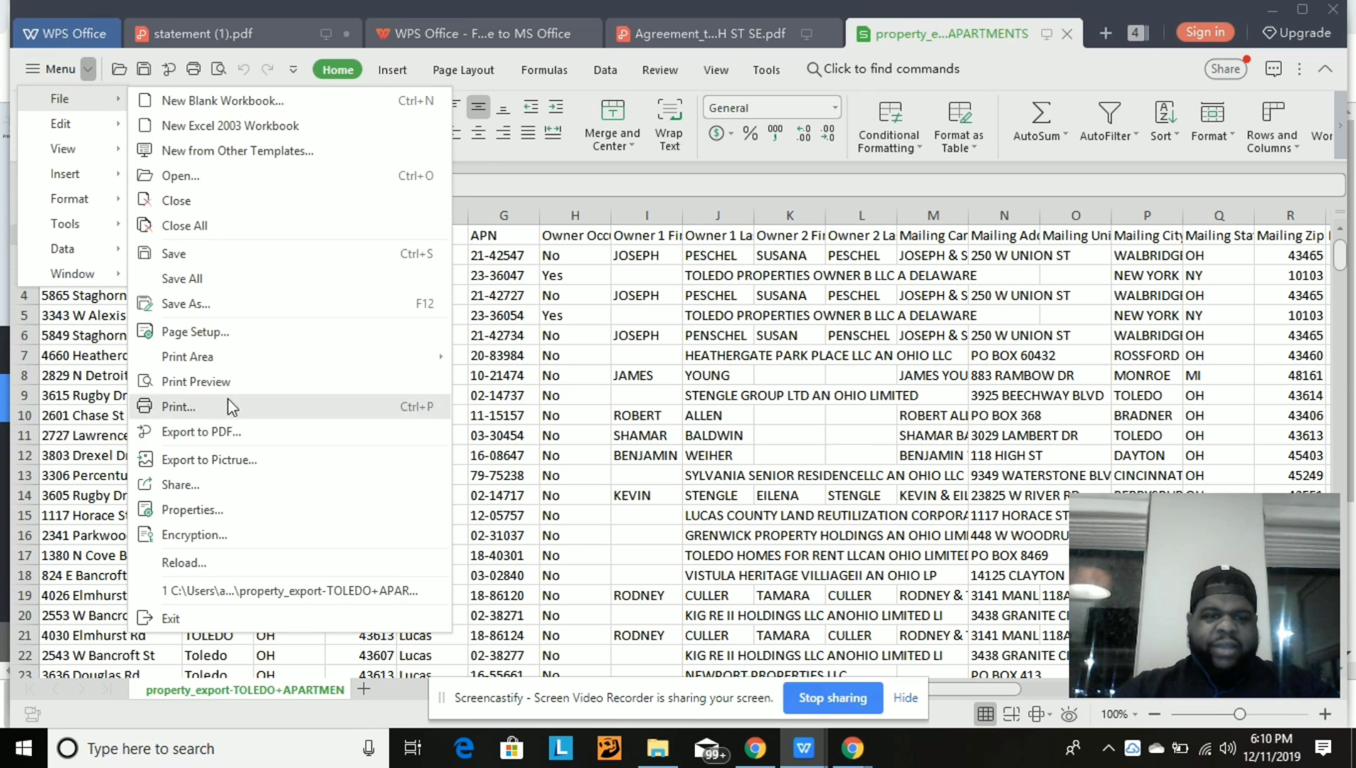
left_click(261, 307)
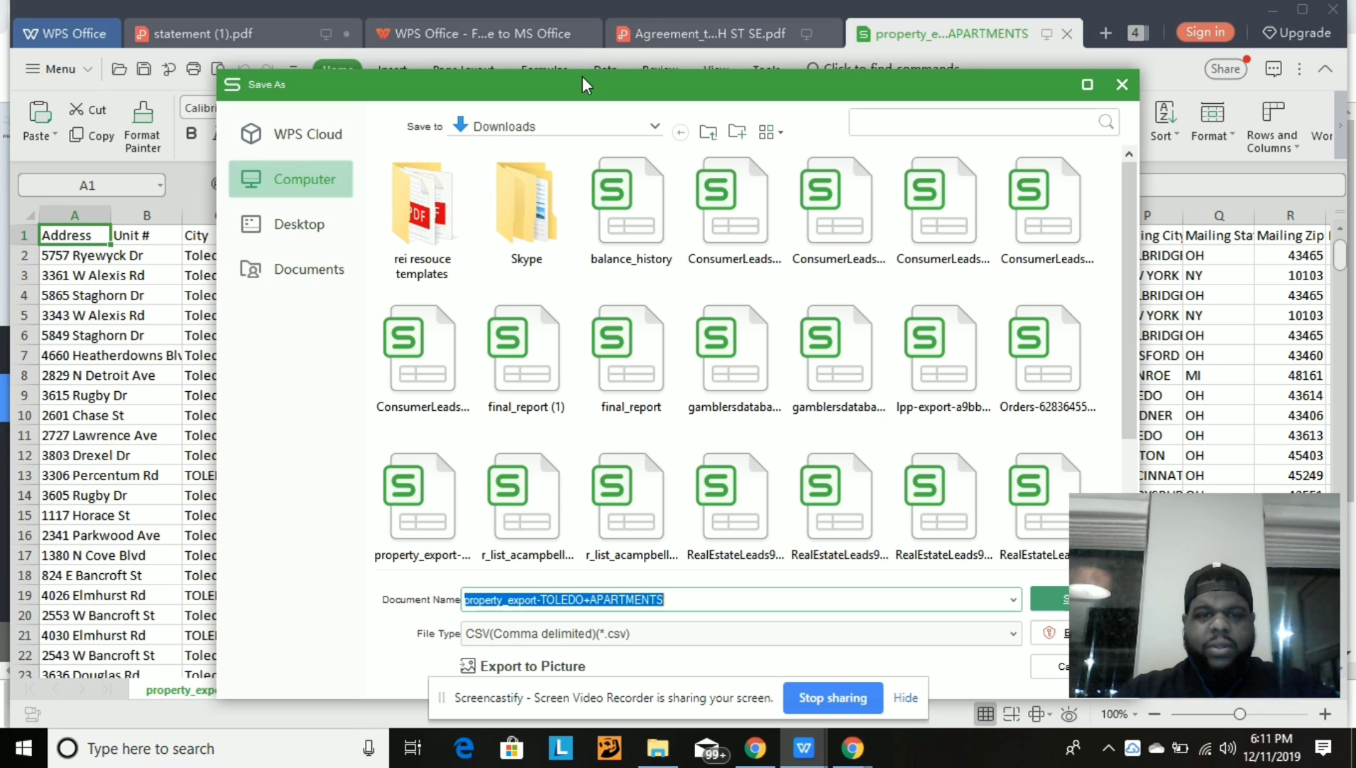
left_click_drag(582, 78, 565, 58)
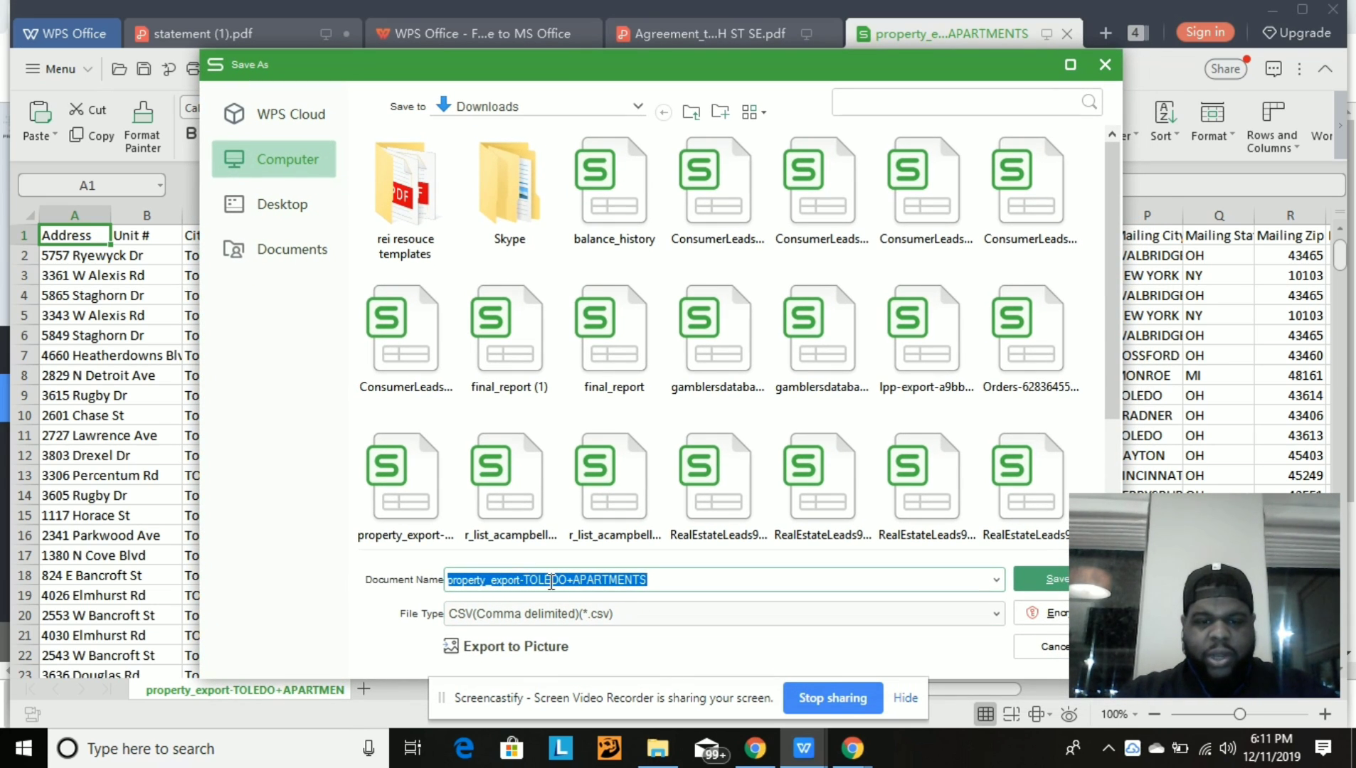
left_click(325, 212)
left_click(675, 358)
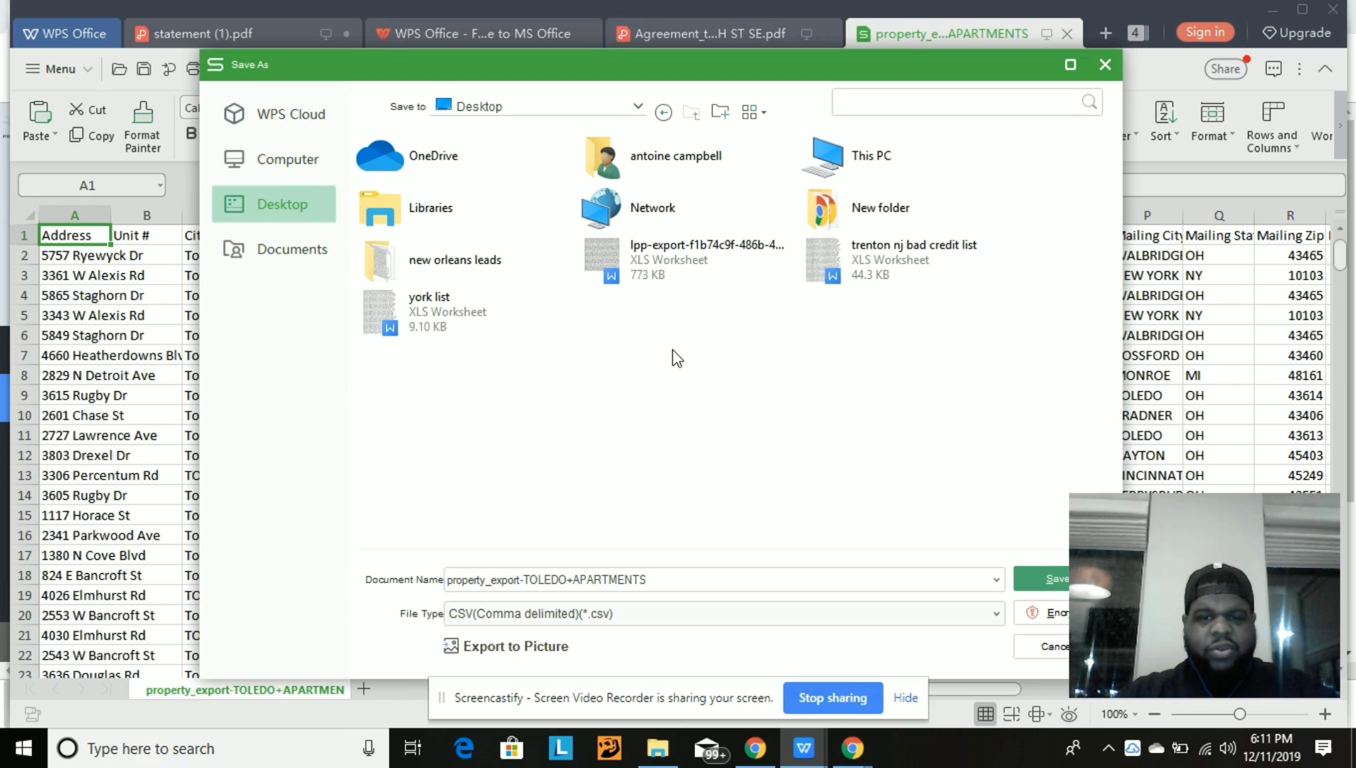
- Create a new folder named OHIO LEADS on the Desktop from within the save dialog
right_click(673, 350)
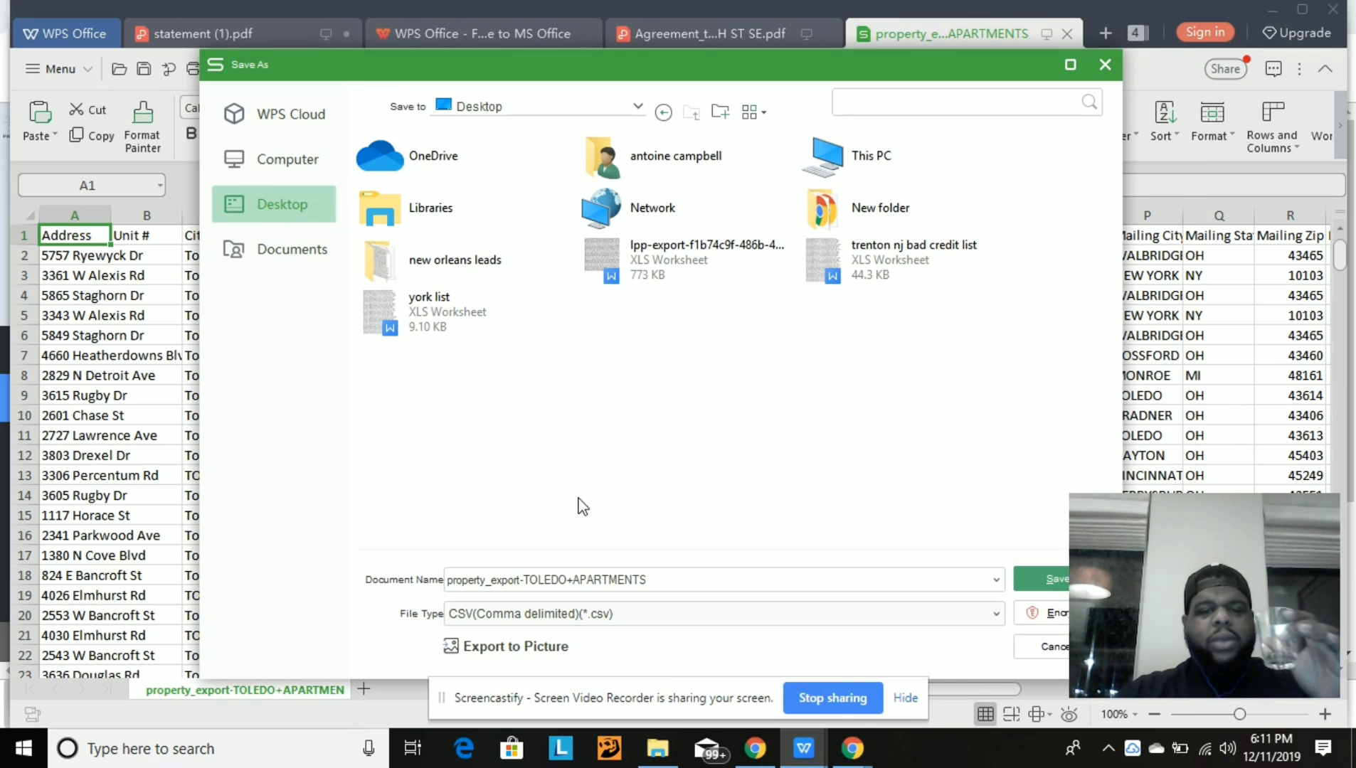
right_click(595, 416)
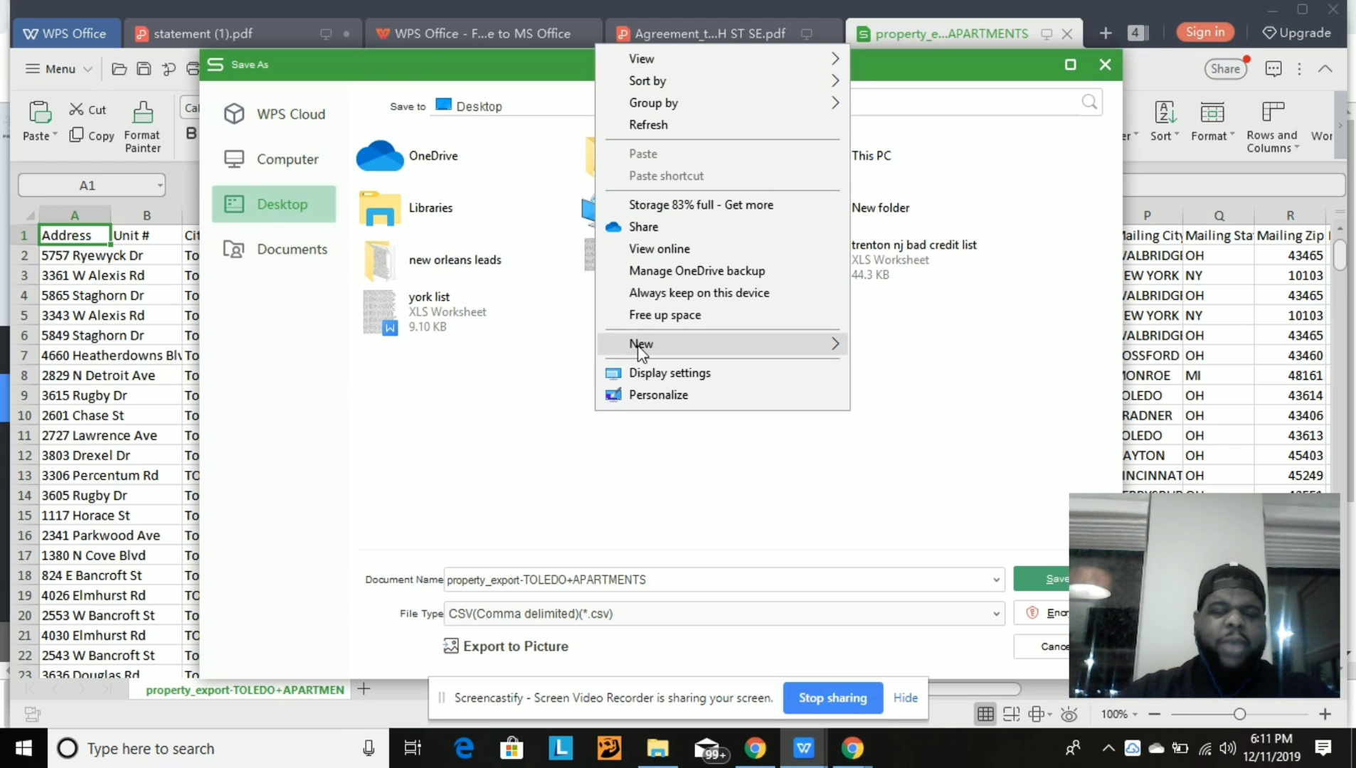
left_click(787, 343)
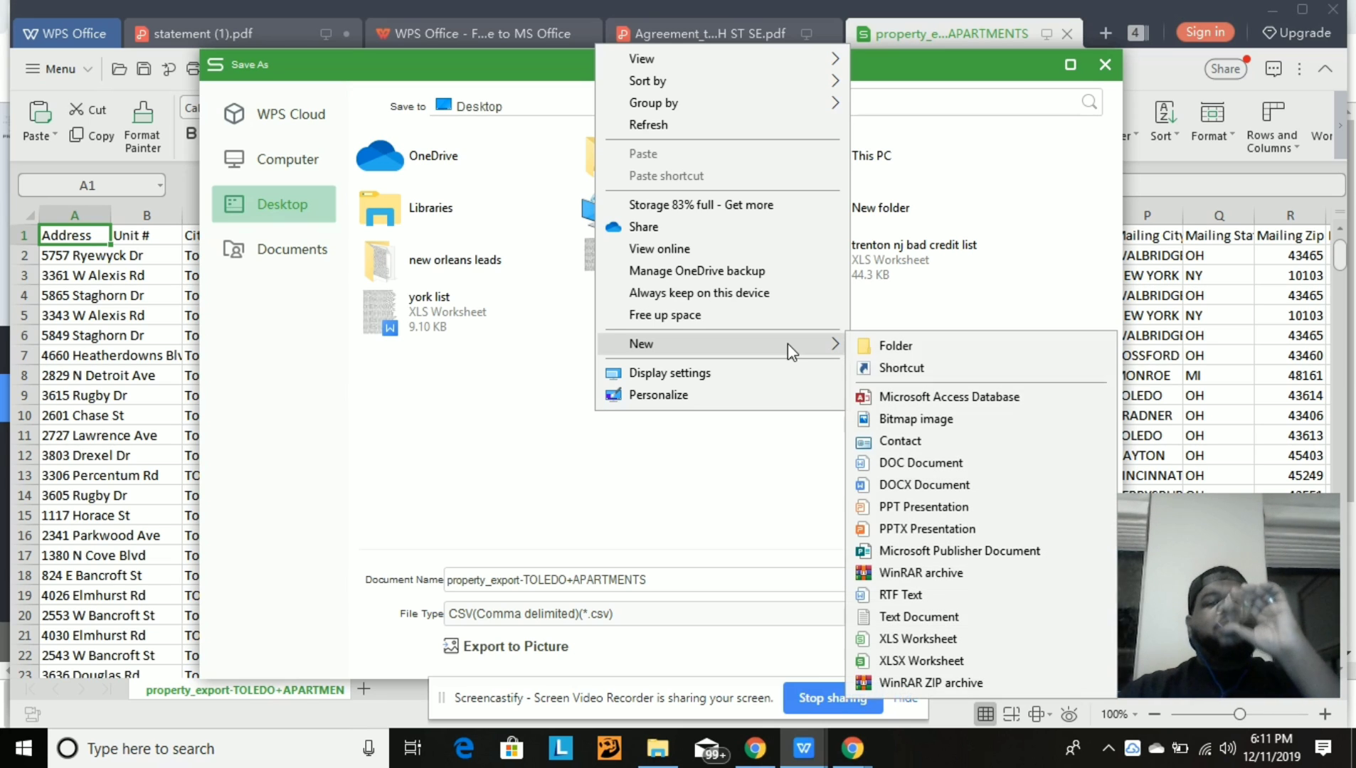
left_click(872, 348)
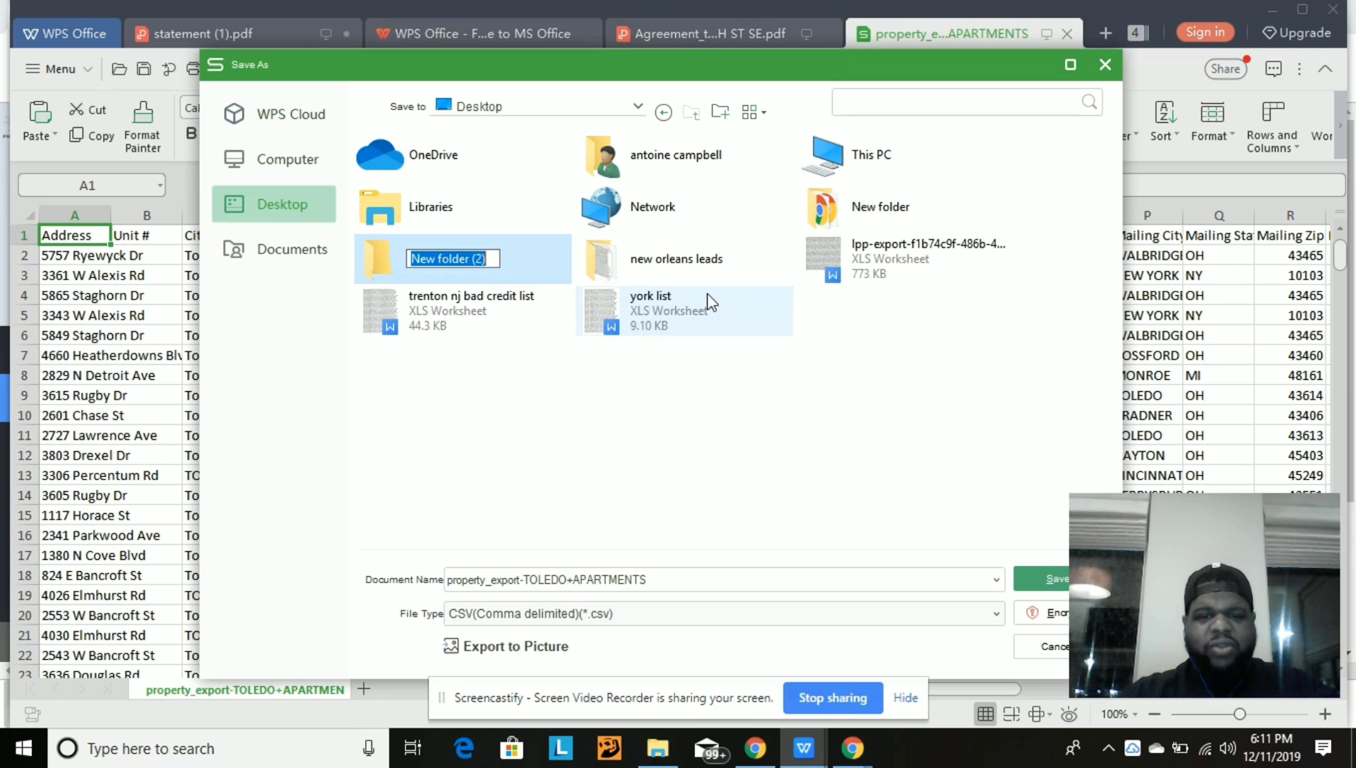
key("BackSpace")
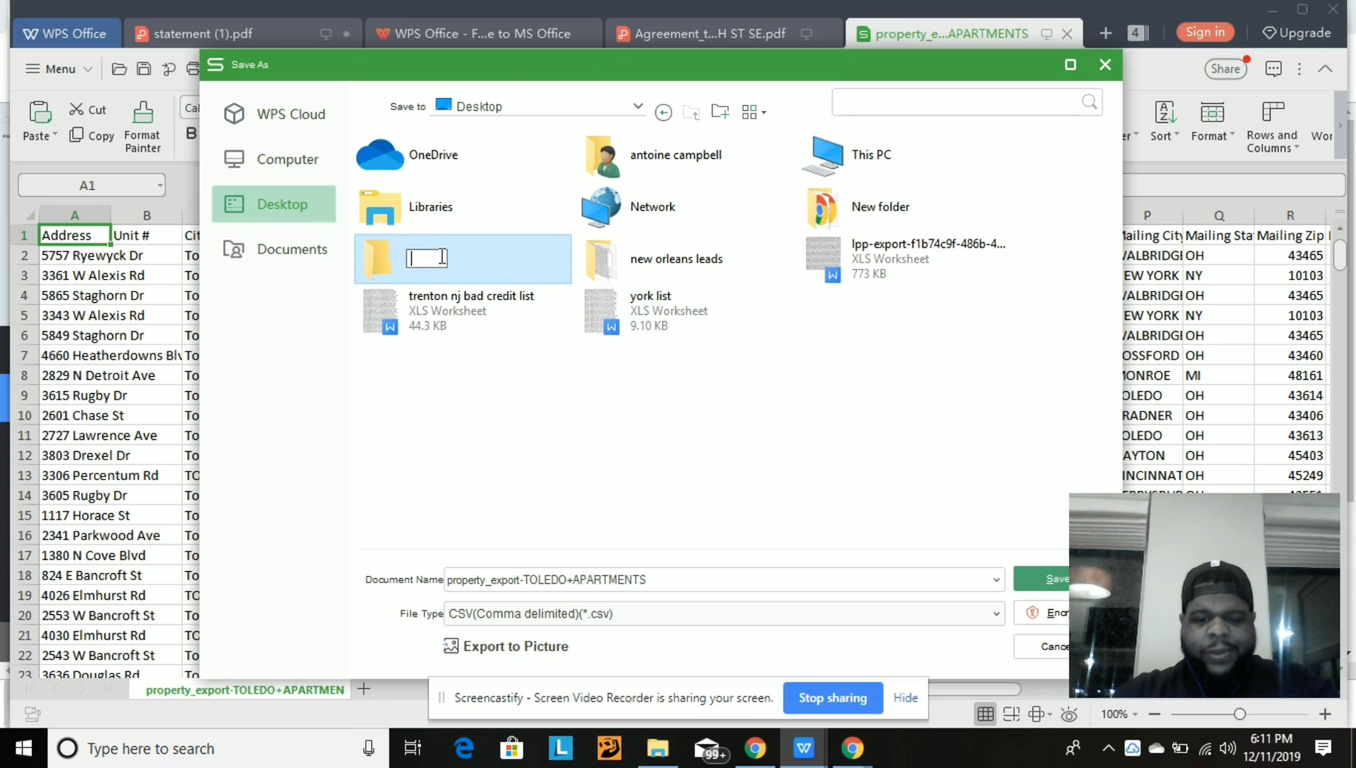
type("OHIO")
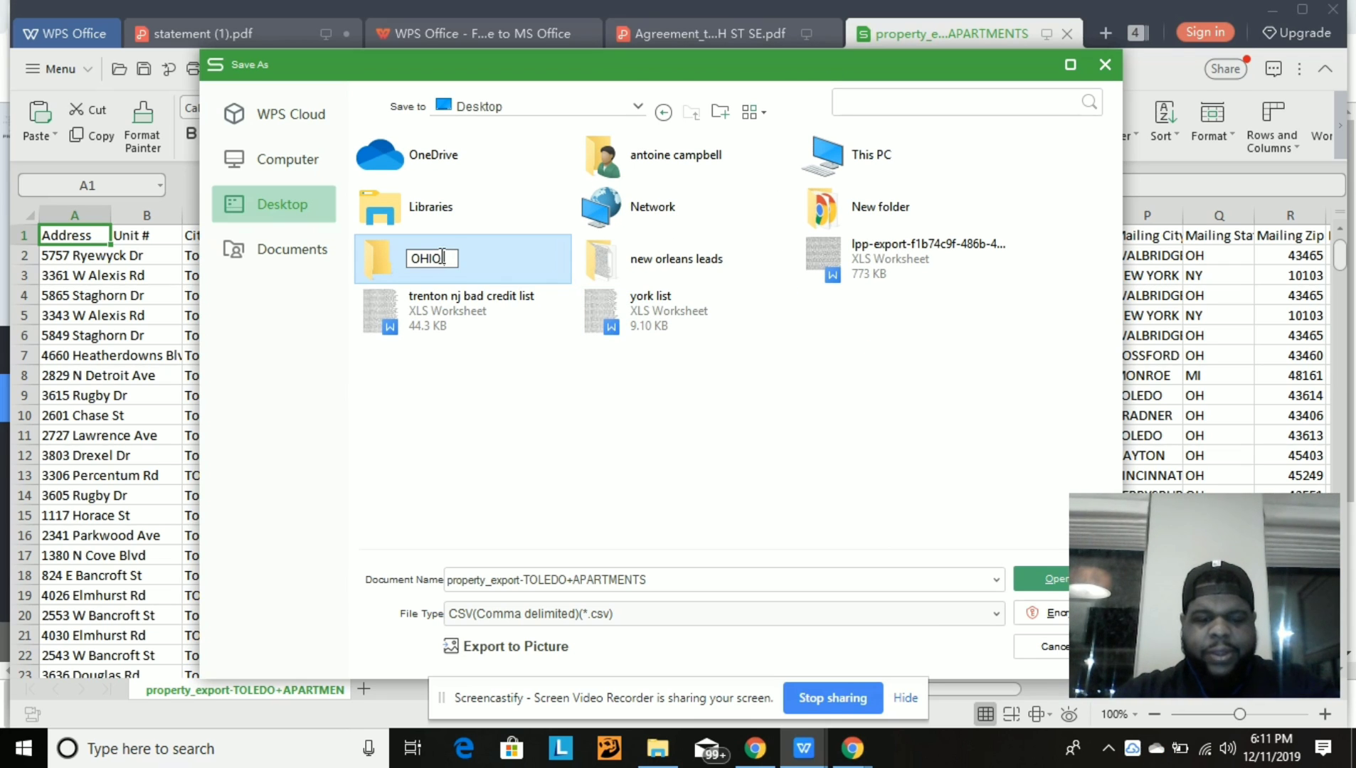
type(" LEADS")
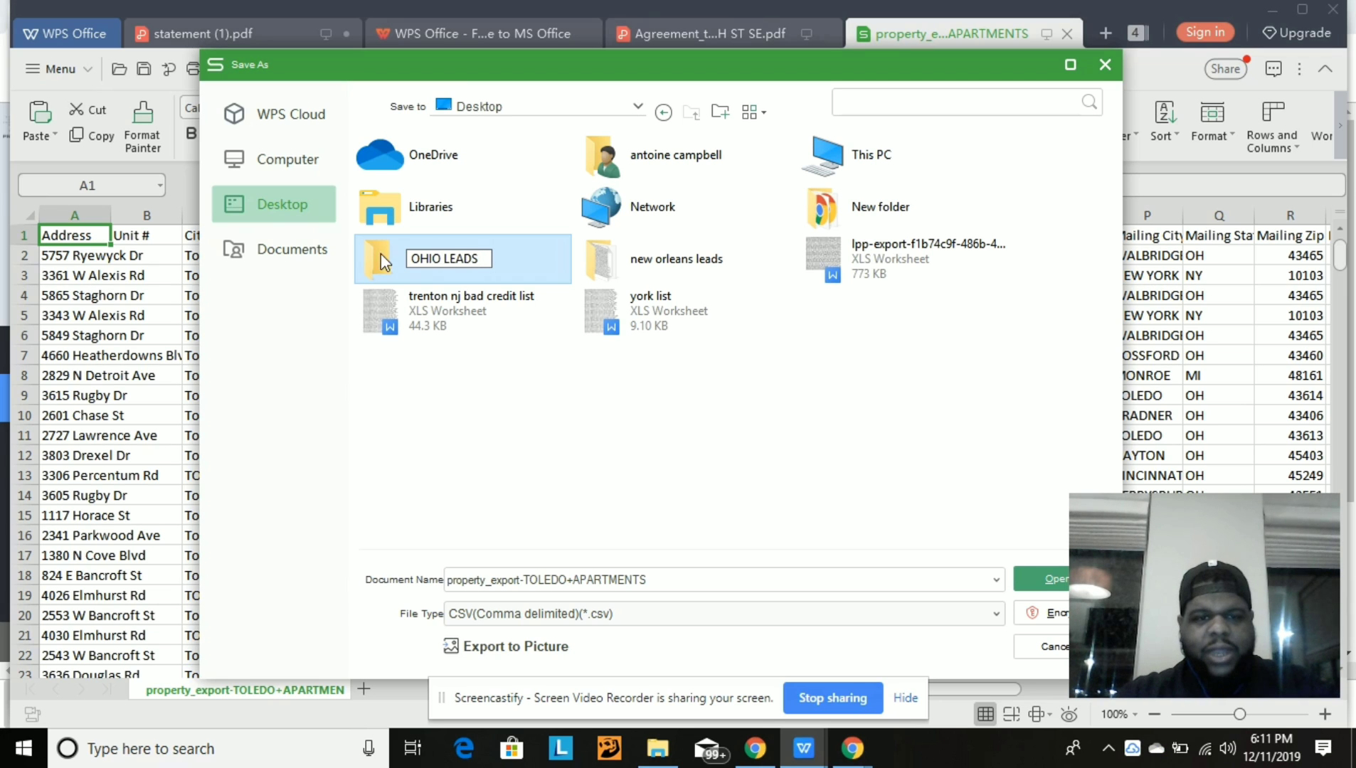
key("Return")
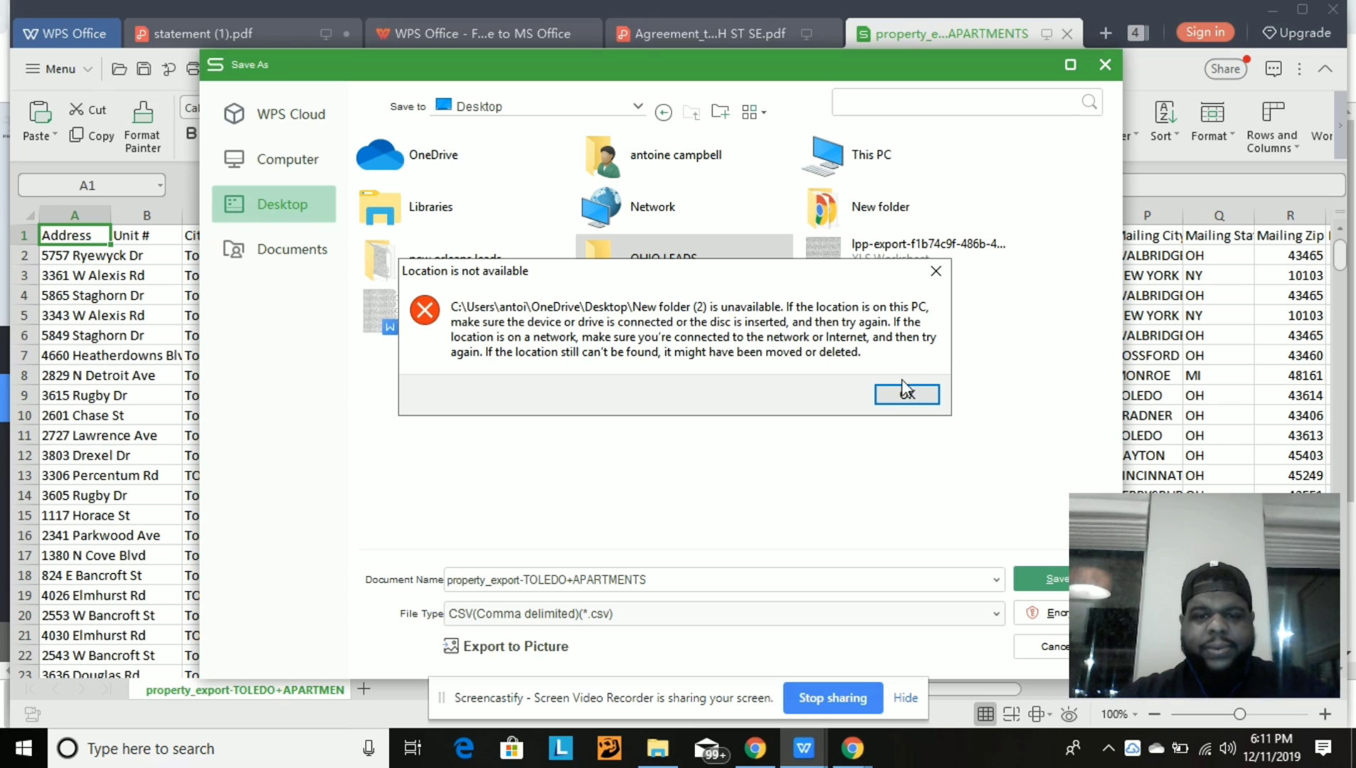
left_click(905, 391)
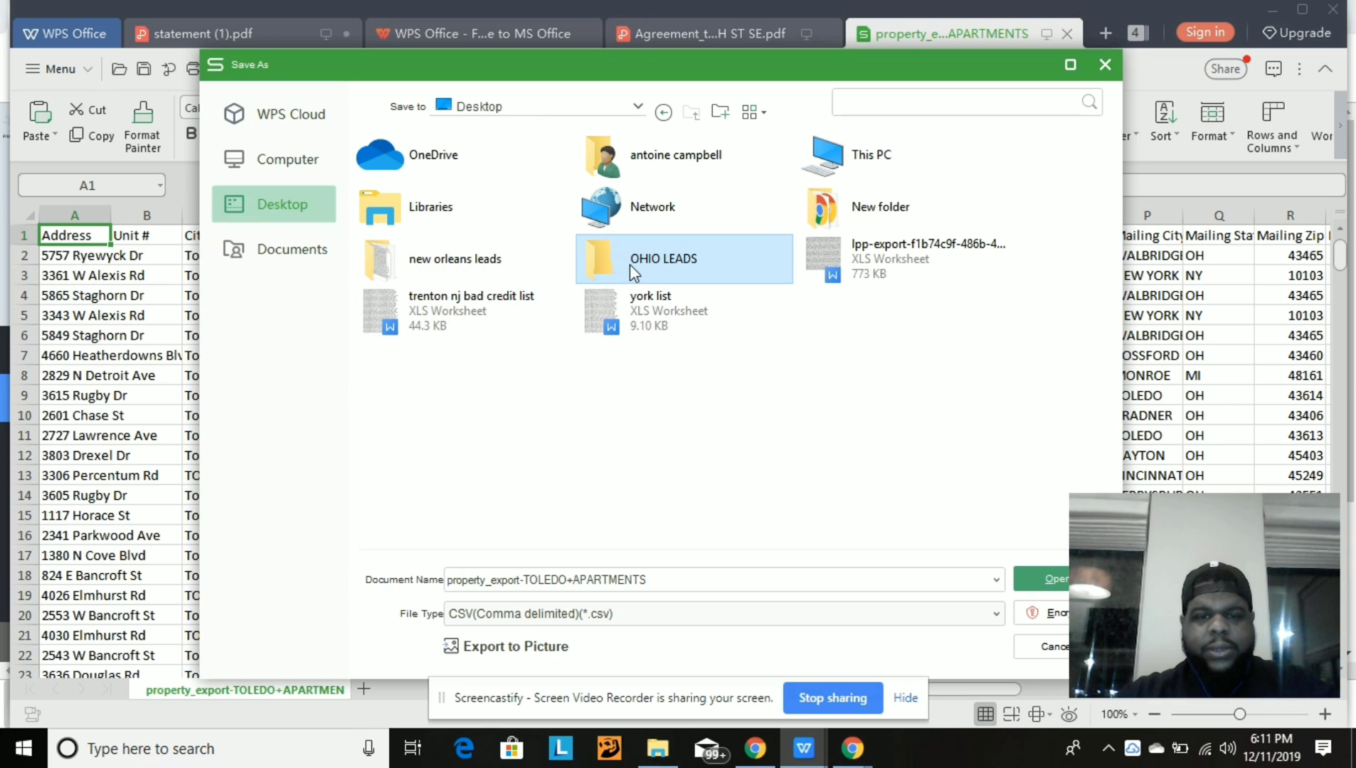
- Inside the OHIO LEADS folder, create a subfolder named TOLEDO OH
double_click(633, 271)
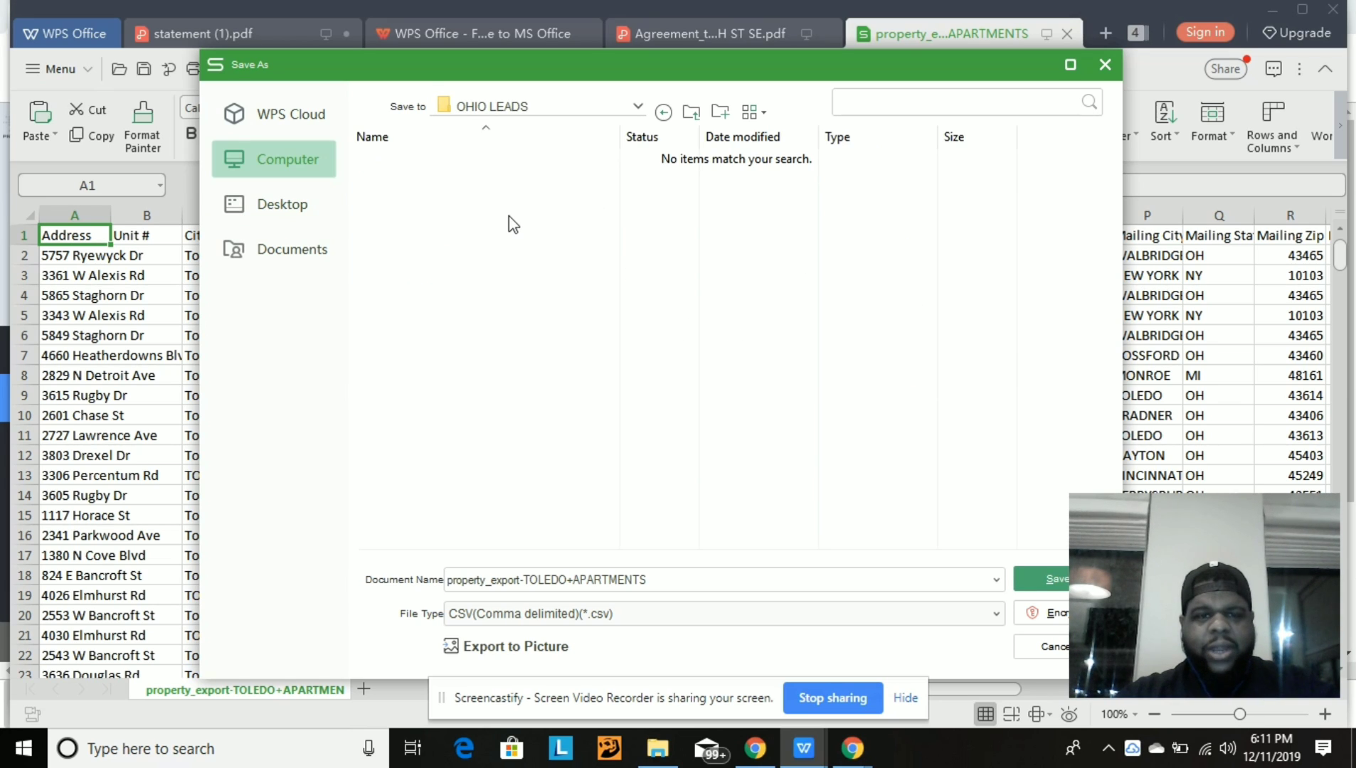
right_click(508, 215)
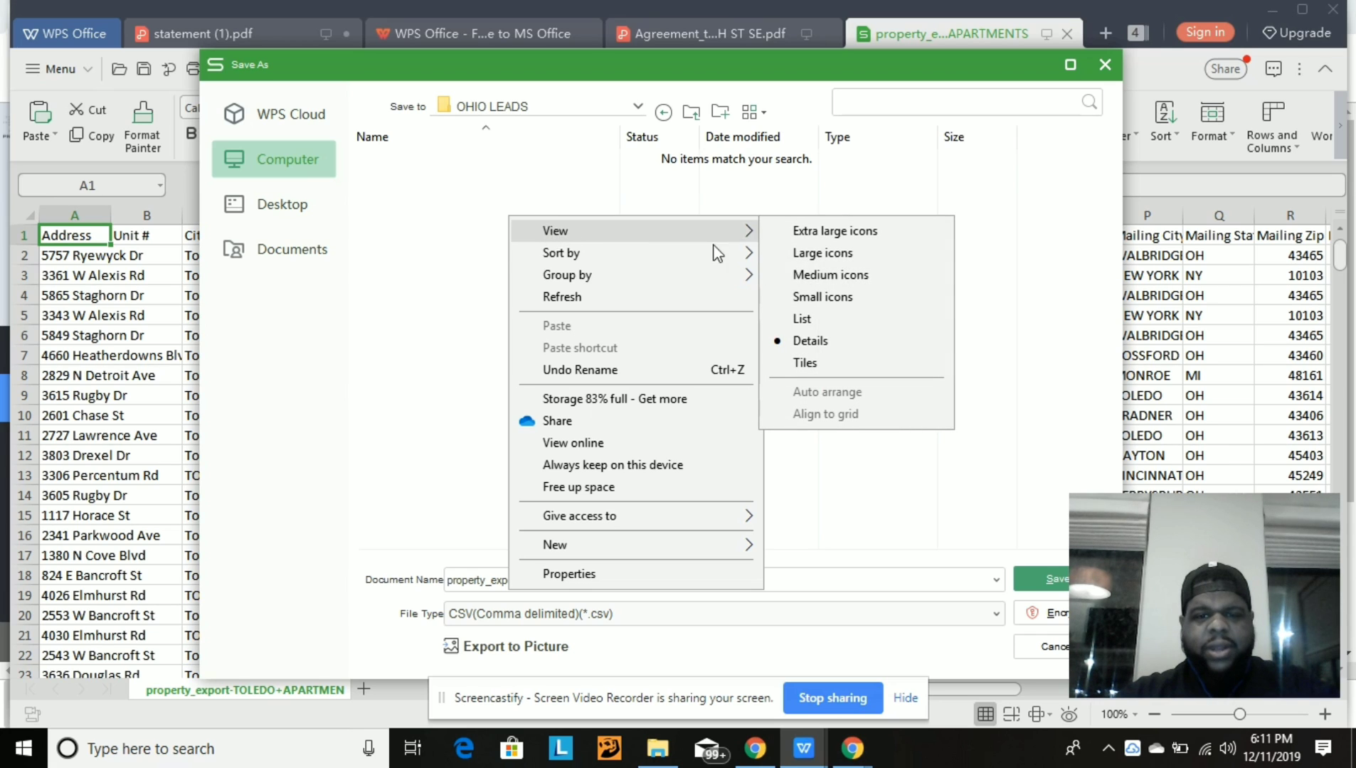
left_click(724, 546)
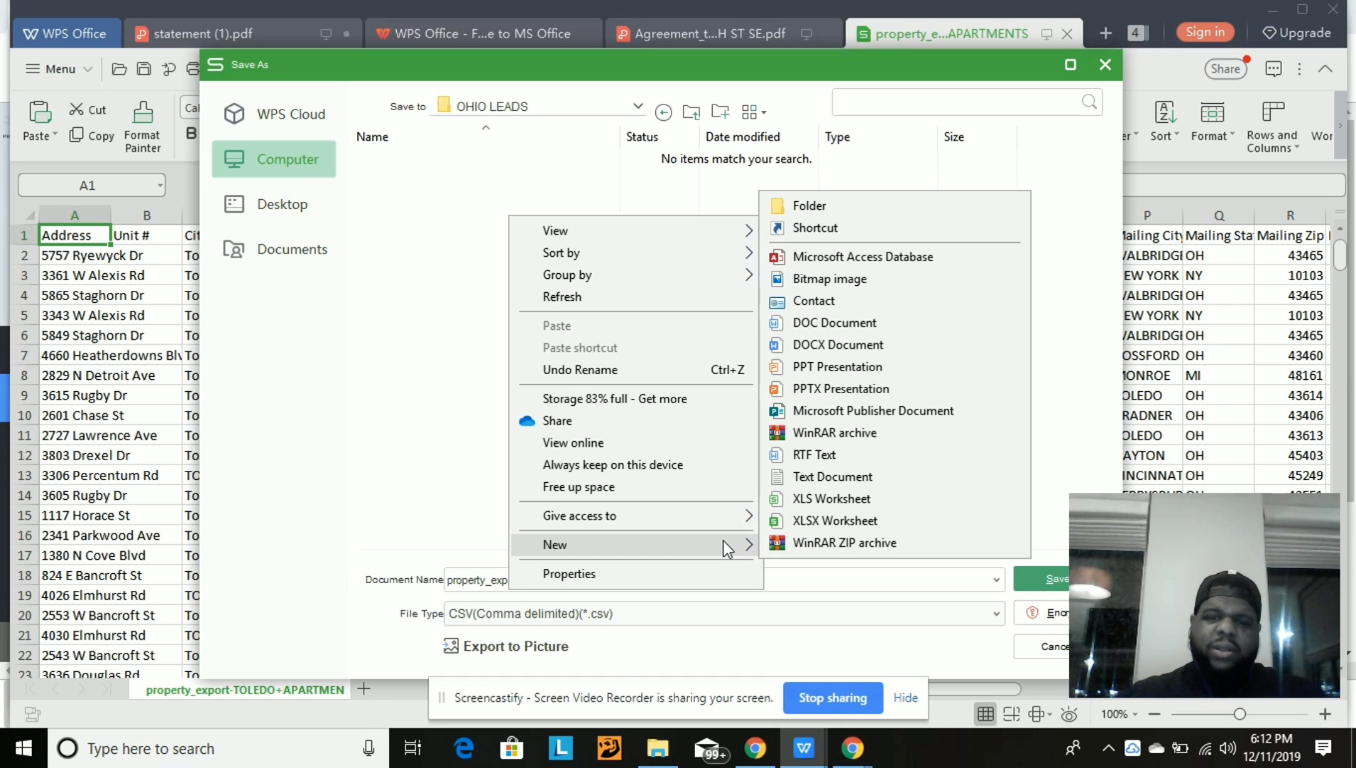
left_click(968, 211)
key("BackSpace")
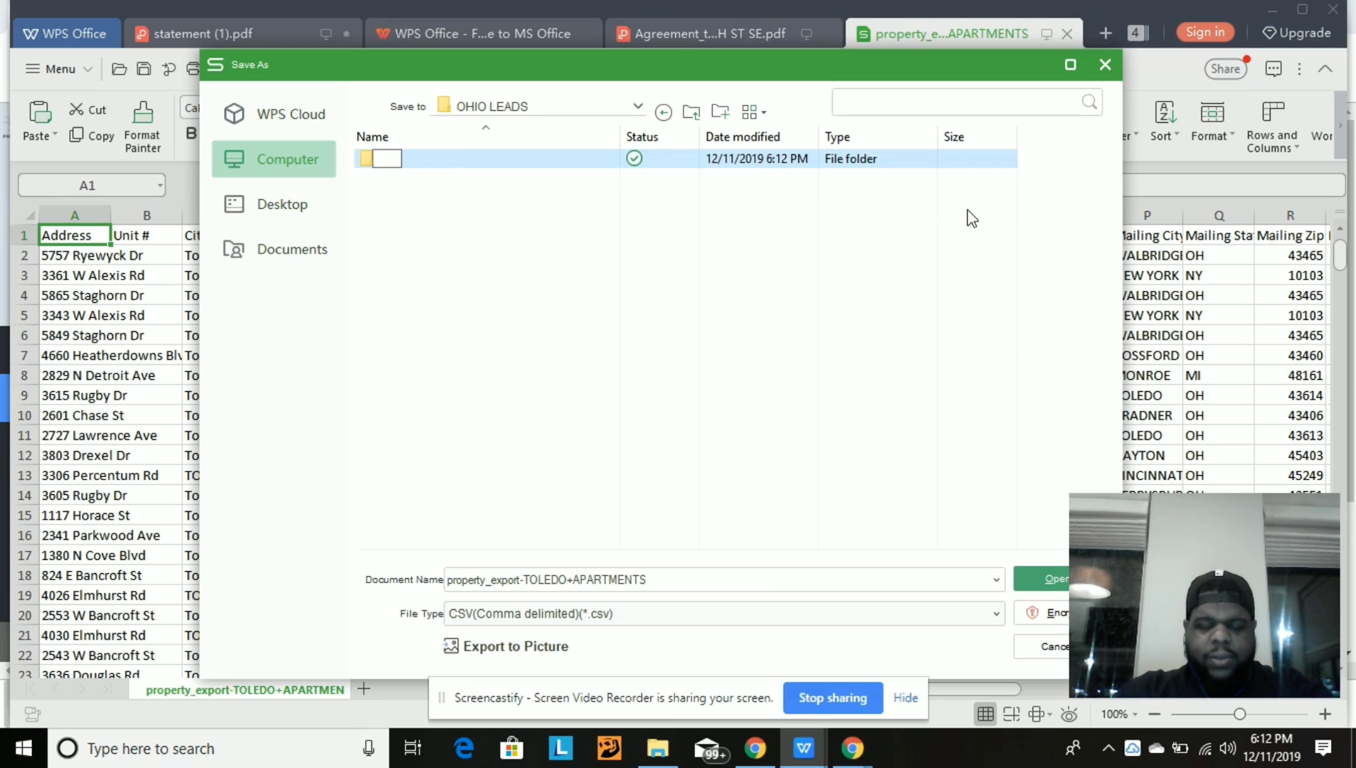
type("T")
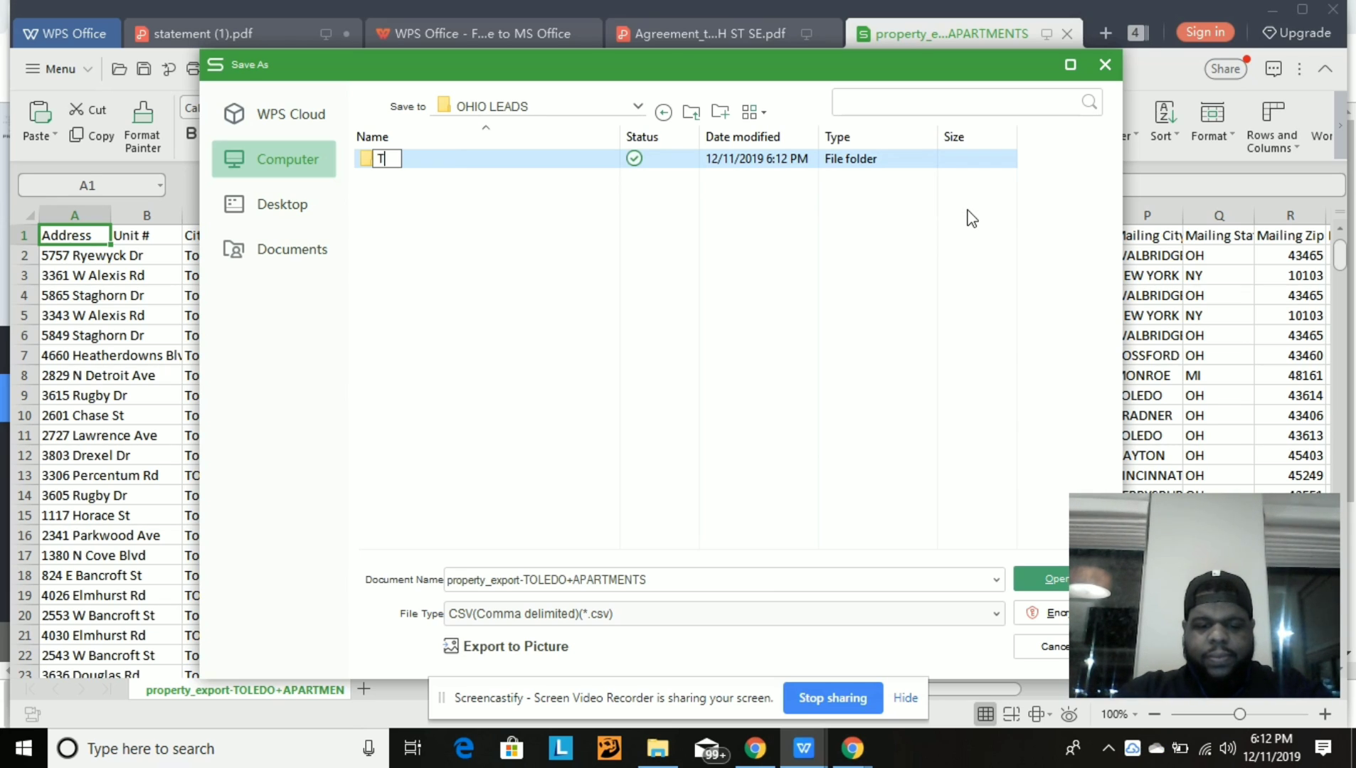
type("E")
key("BackSpace")
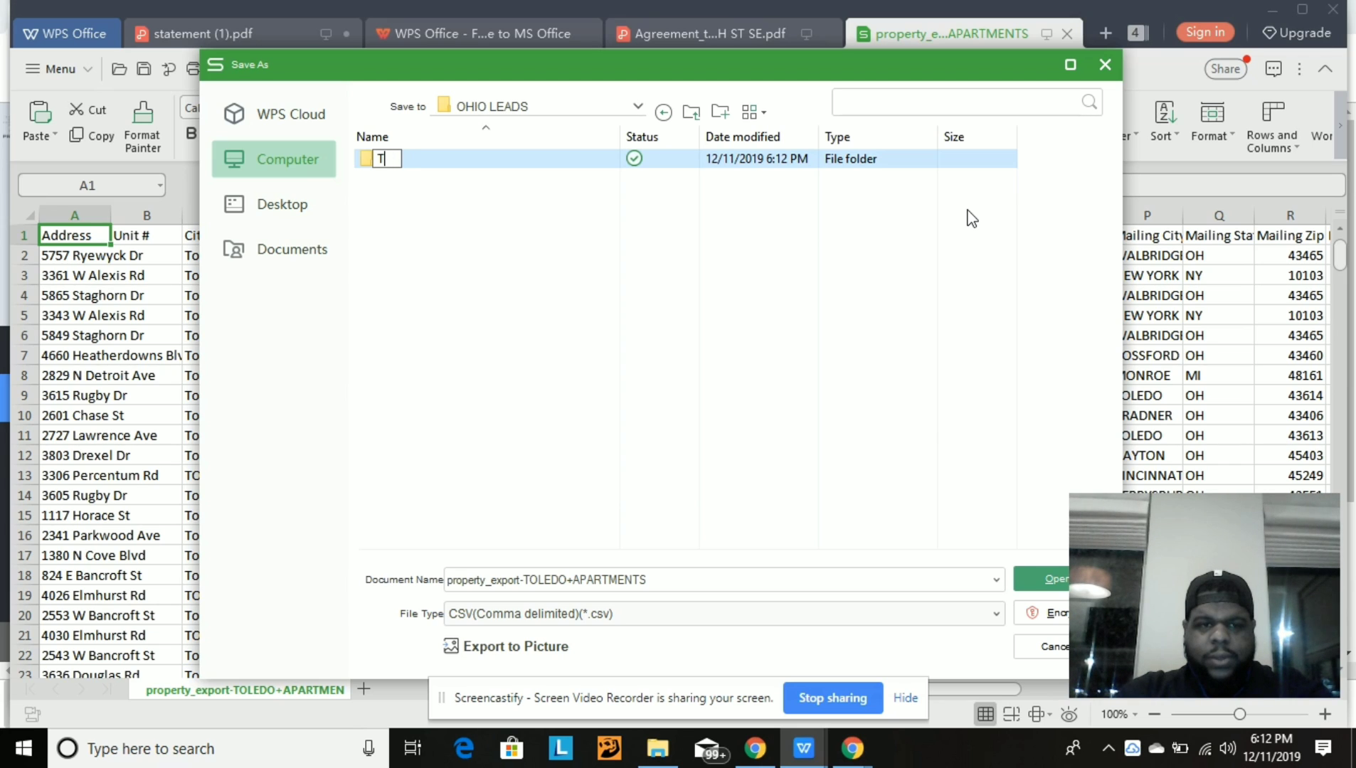
type("OLEDP")
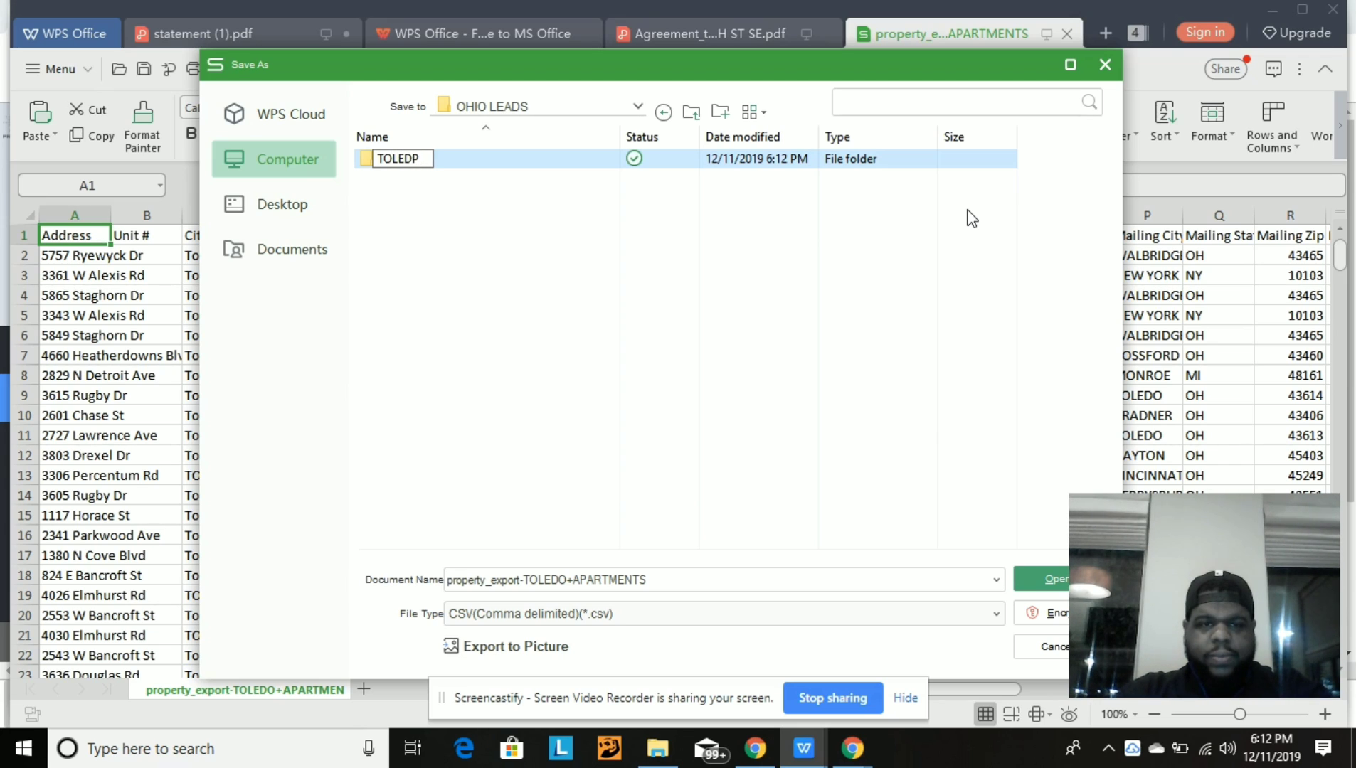
key("BackSpace")
type("O ")
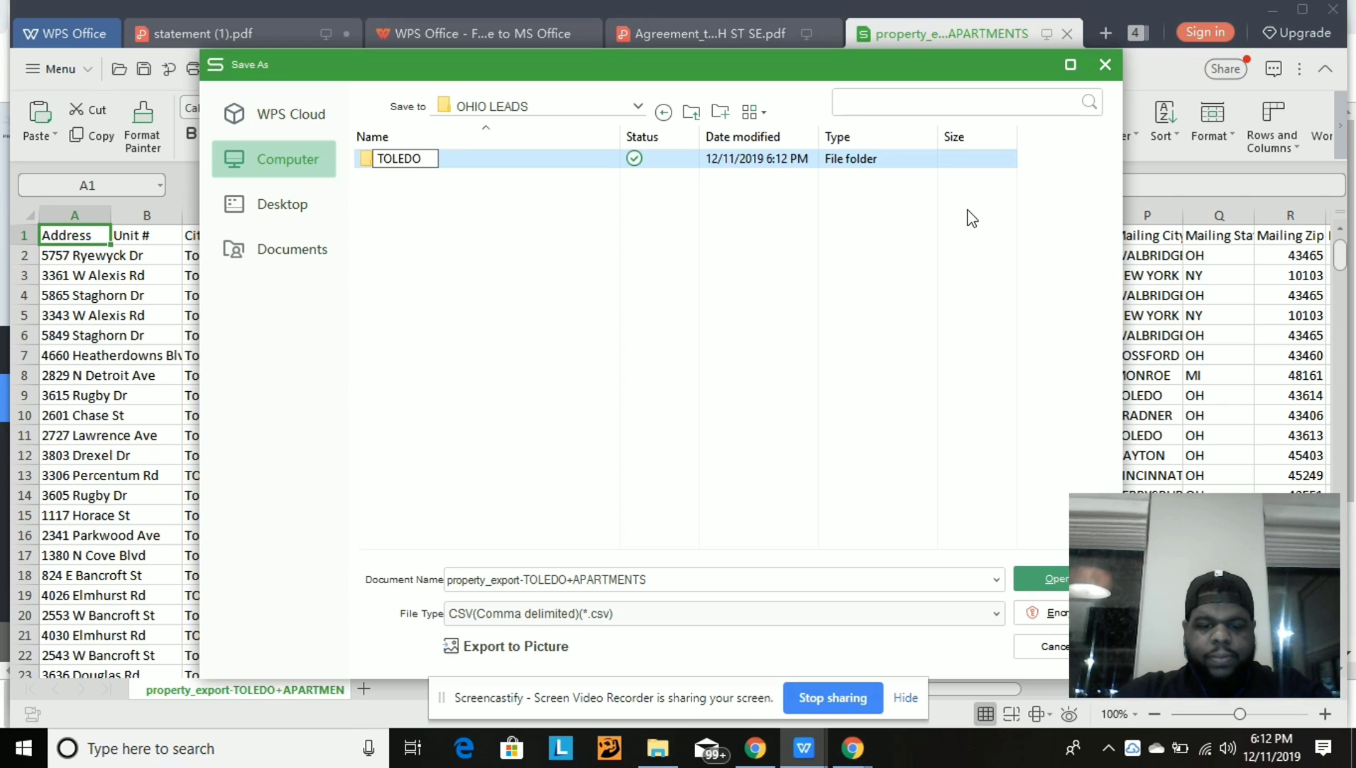
type("OH")
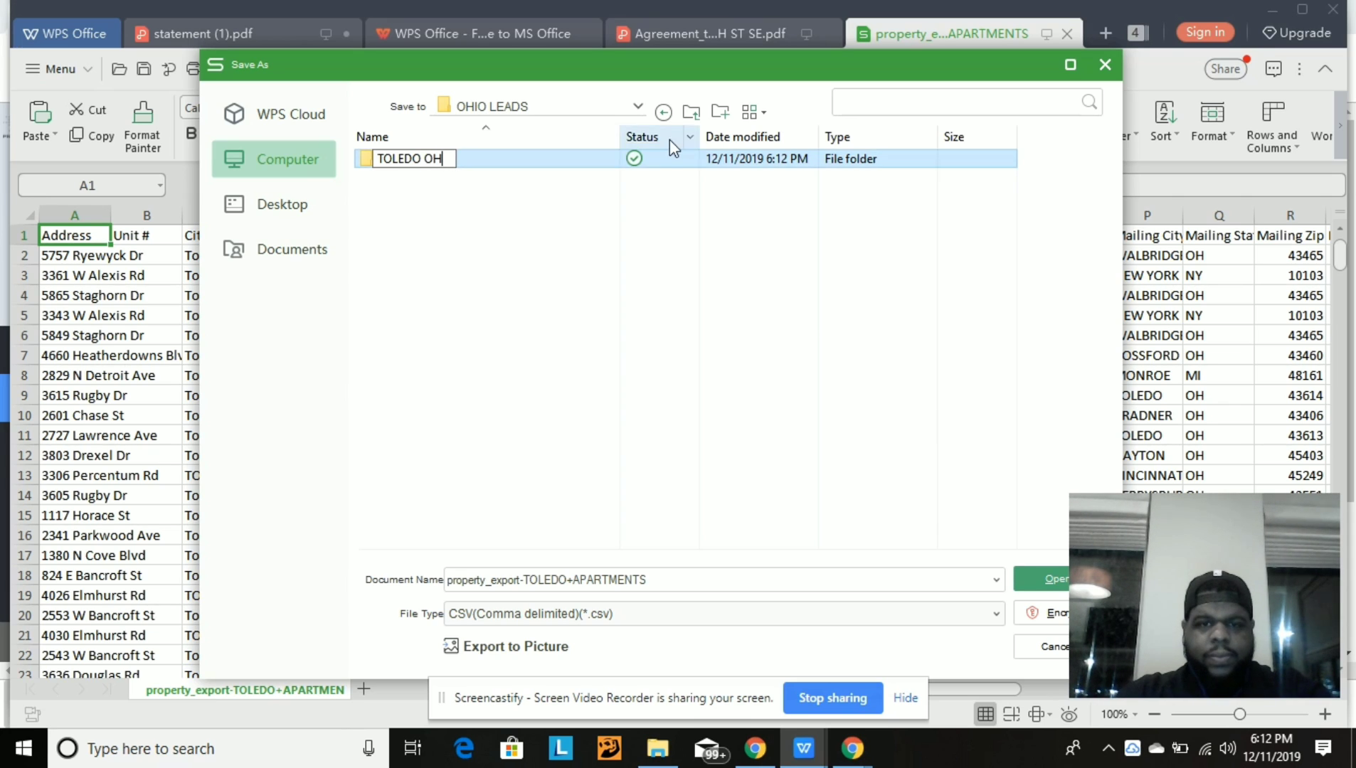
- Save property_export-TOLEDO+APARTMENTS in the TOLEDO OH folder, keeping the CSV format
double_click(555, 153)
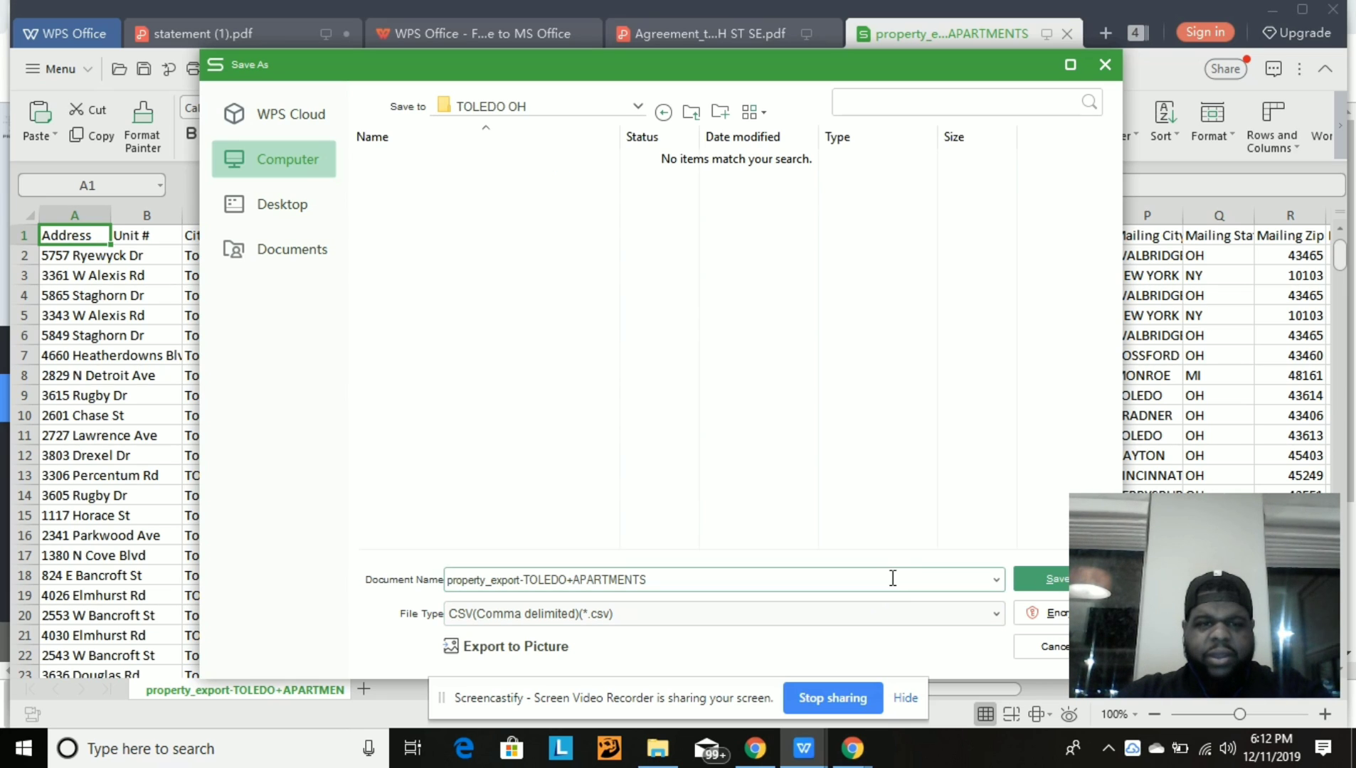
left_click(1028, 588)
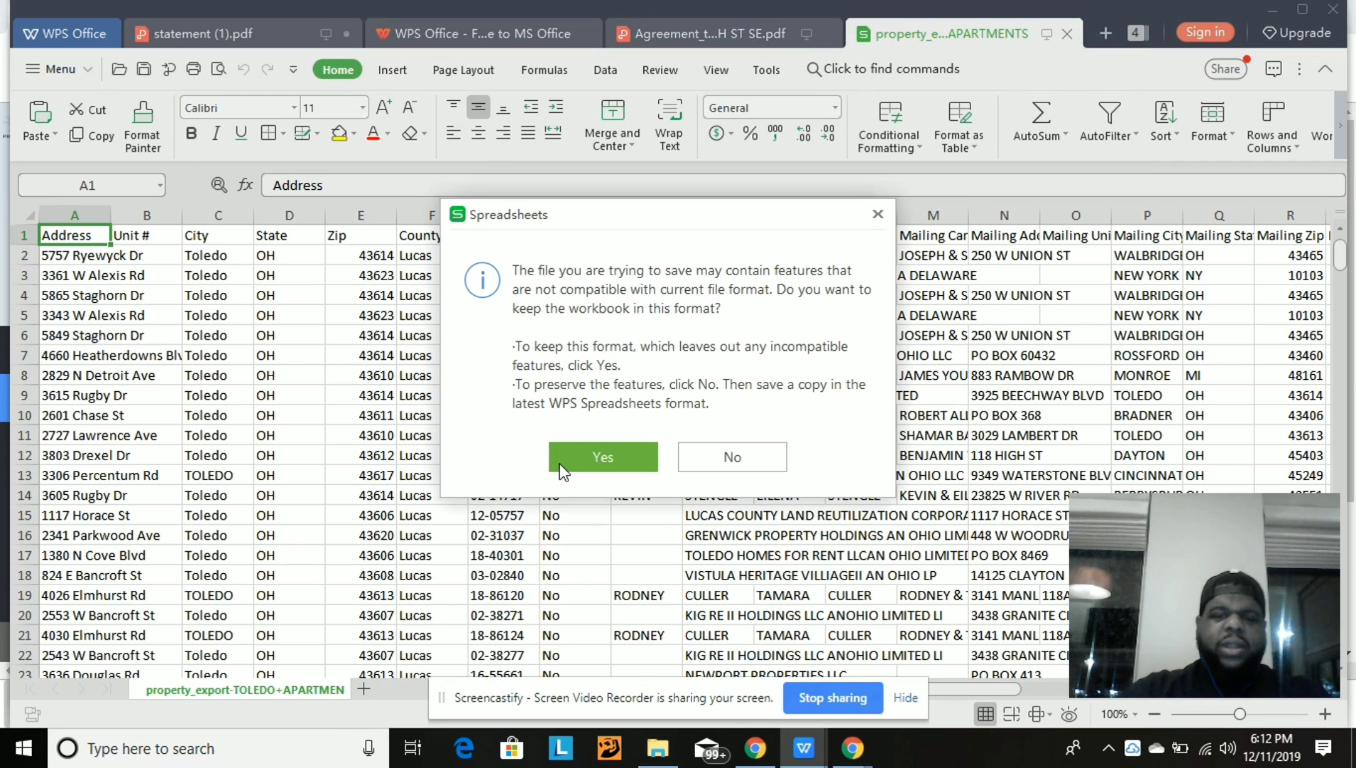
left_click(580, 456)
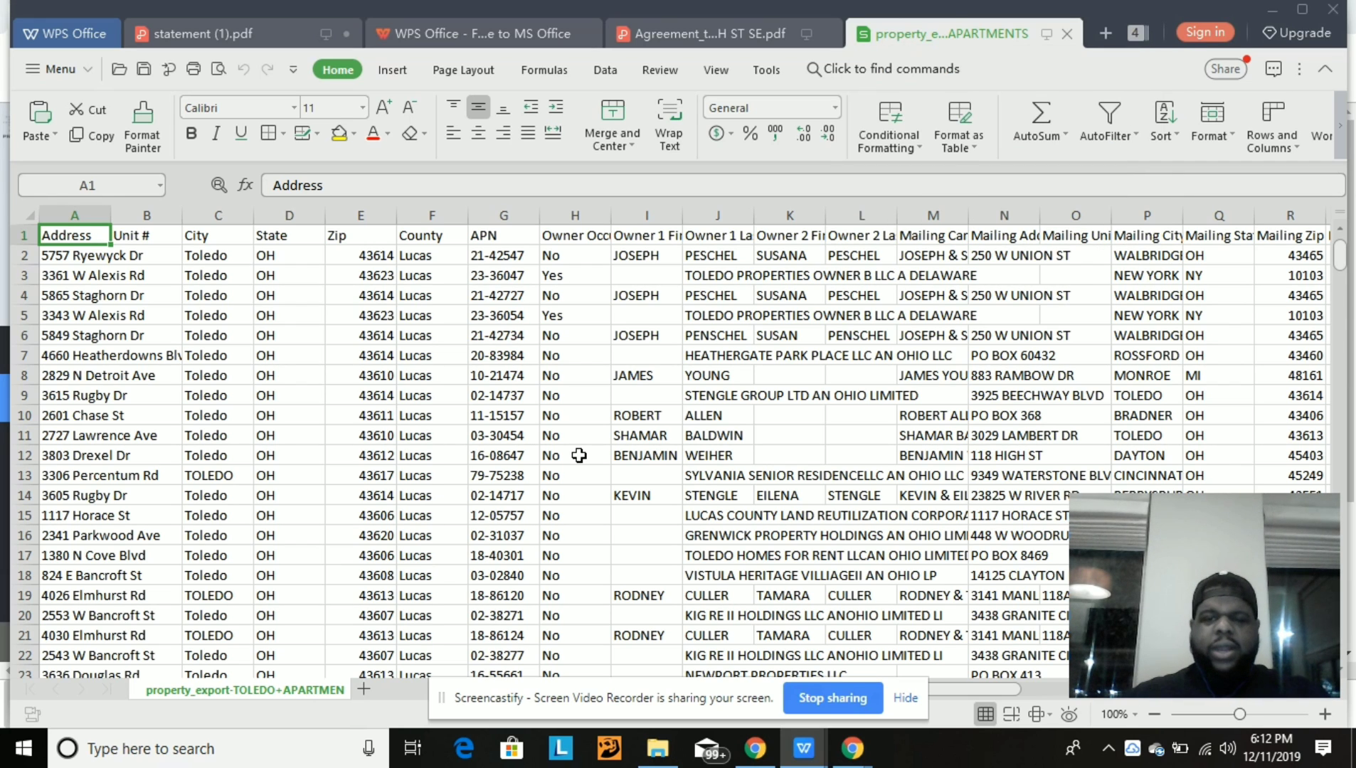
- Clear the open windows off the desktop and move the OHIO LEADS folder into the empty area away from the other icons
left_click(1272, 3)
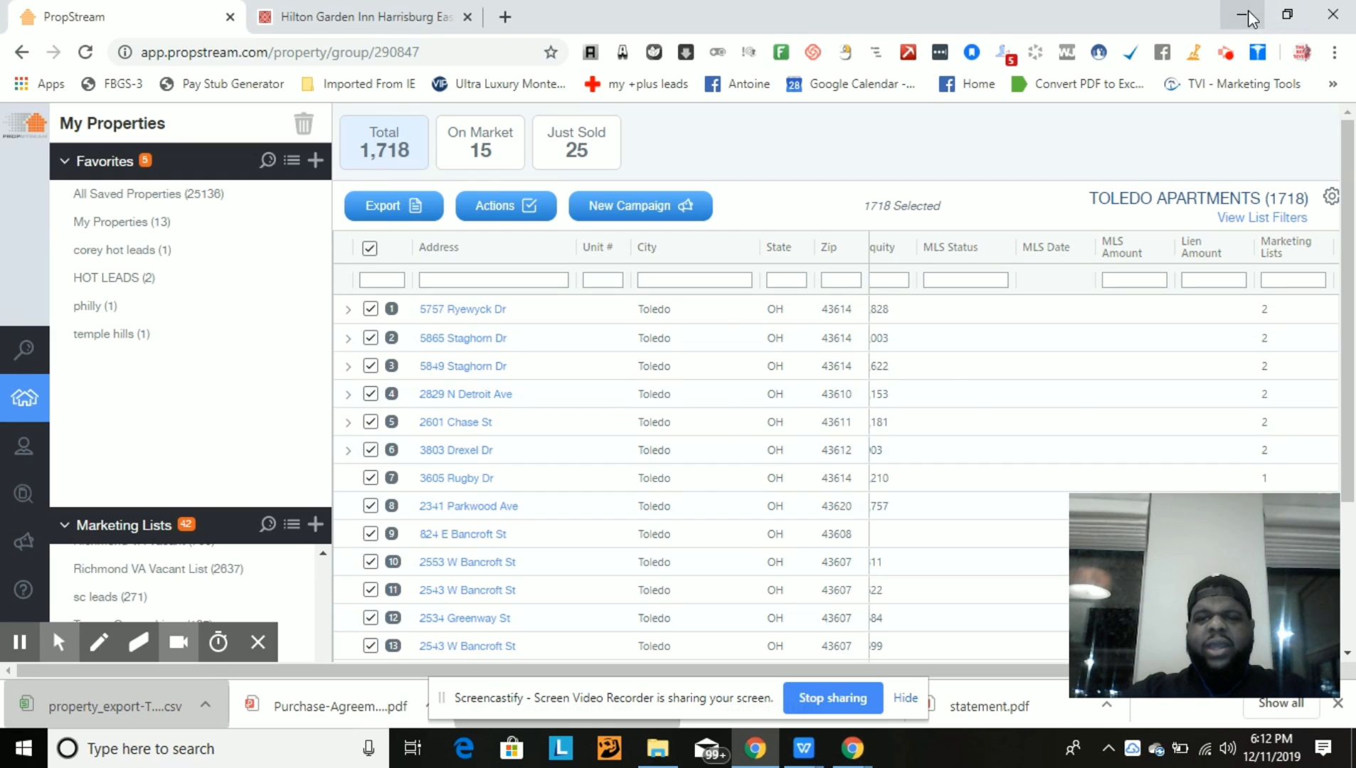
left_click(1242, 12)
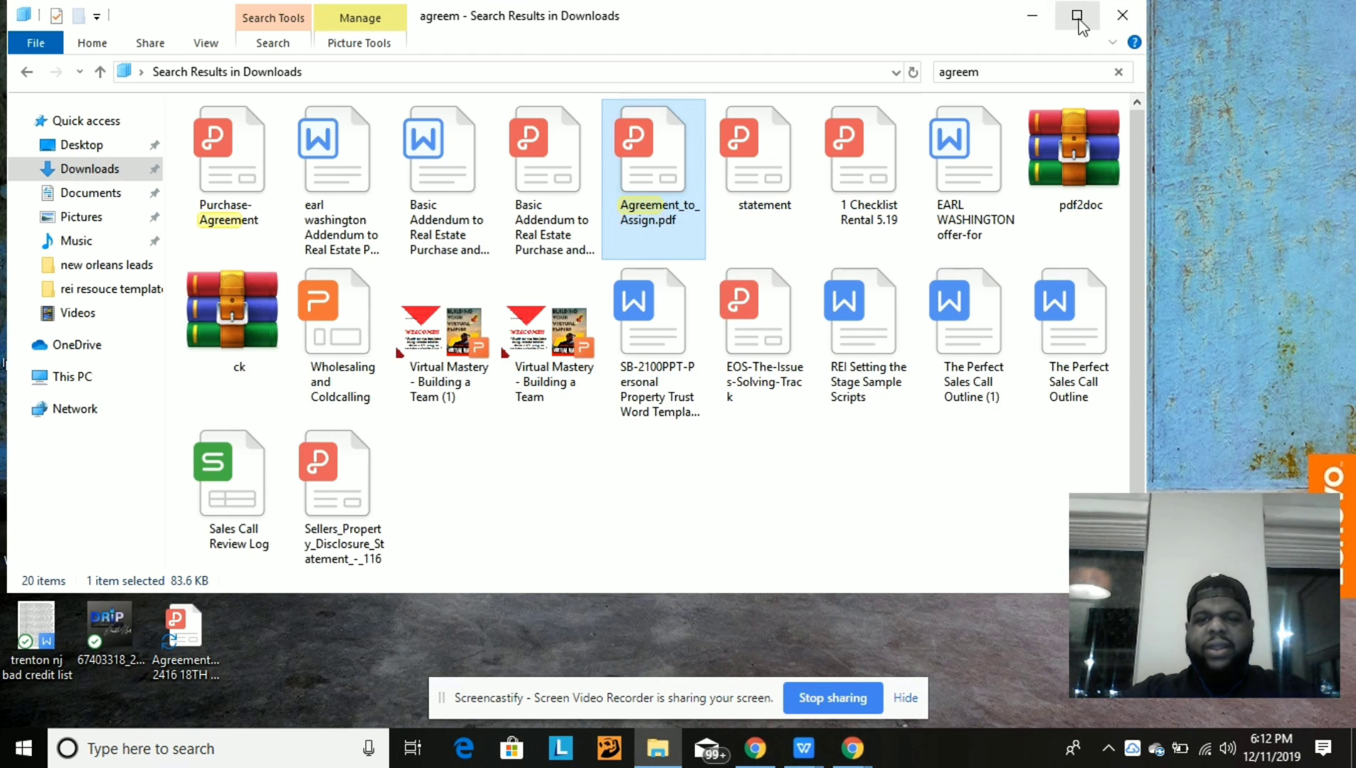
left_click(1107, 22)
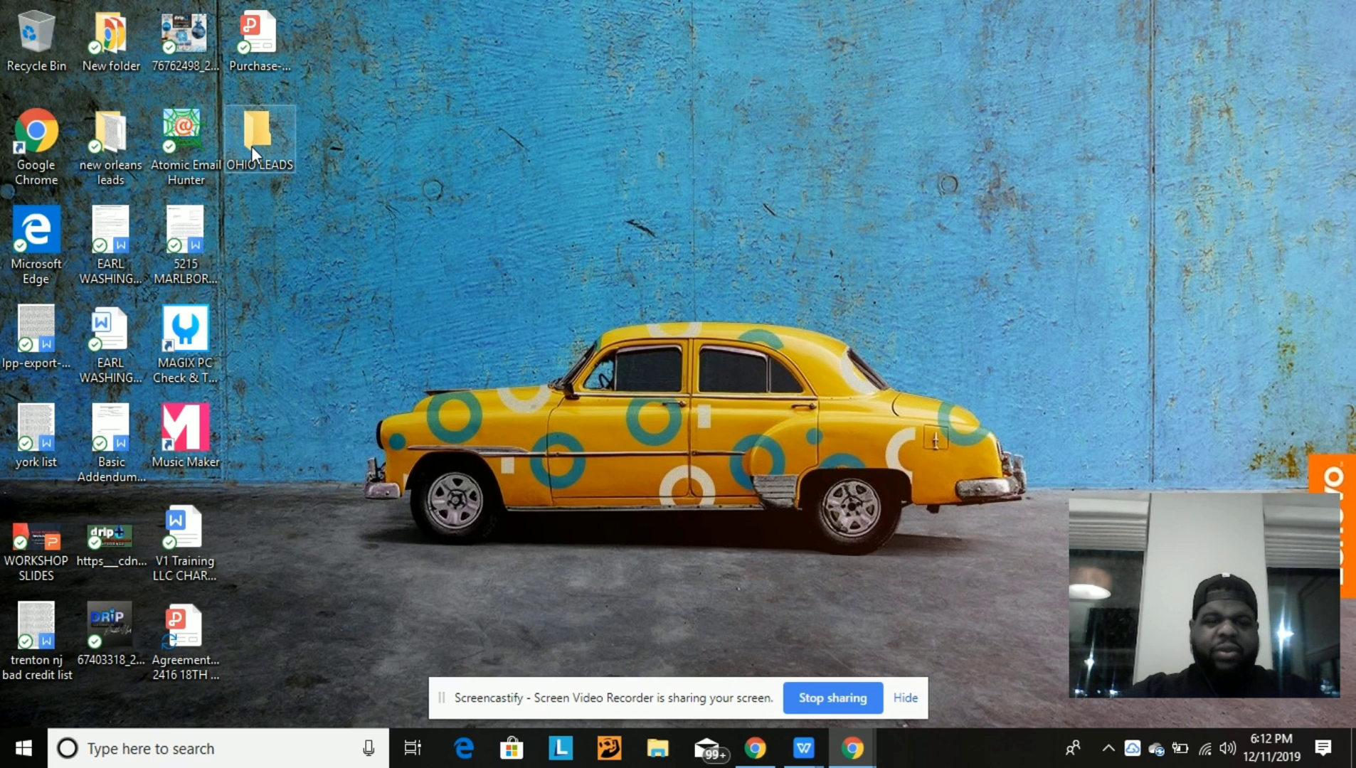
left_click_drag(375, 150, 643, 162)
- Check the saved spreadsheet in the TOLEDO OH subfolder of OHIO LEADS and return to PropStream in Chrome
double_click(642, 161)
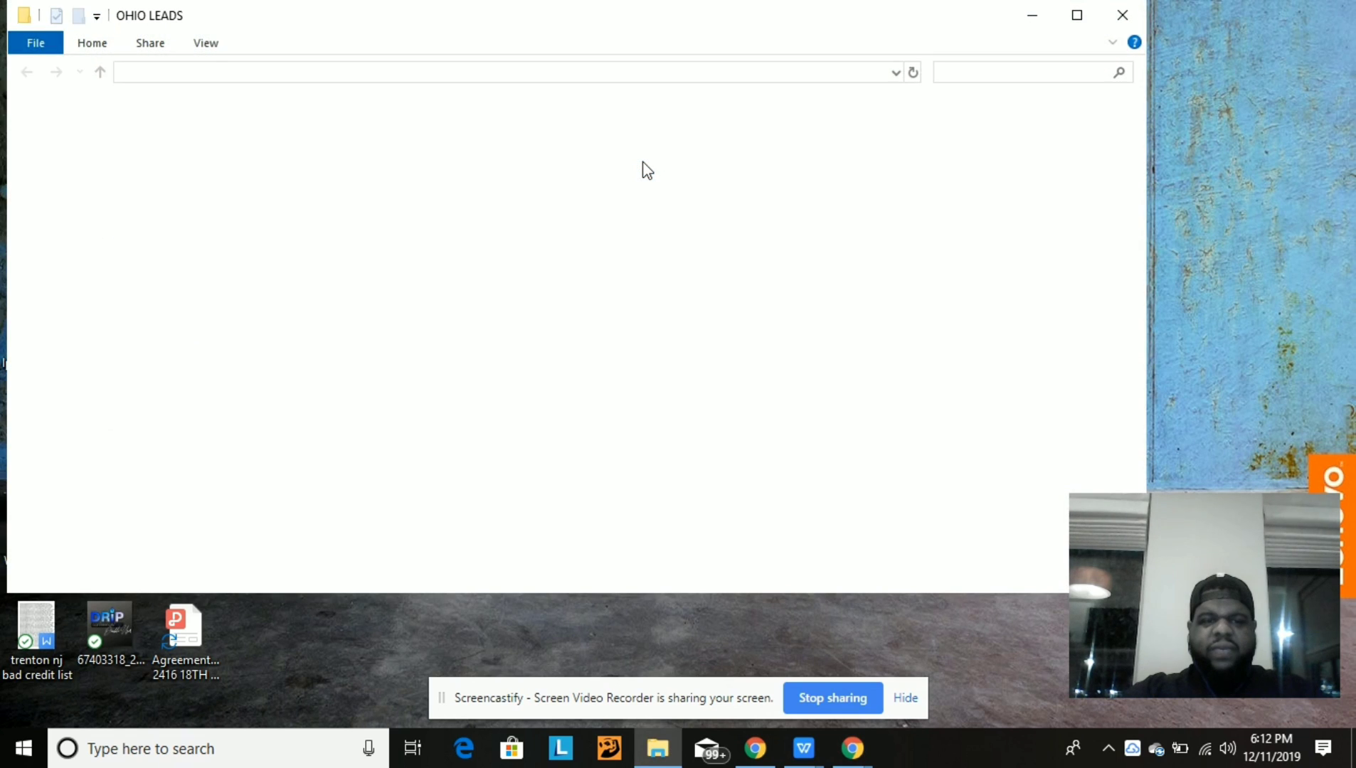
double_click(242, 136)
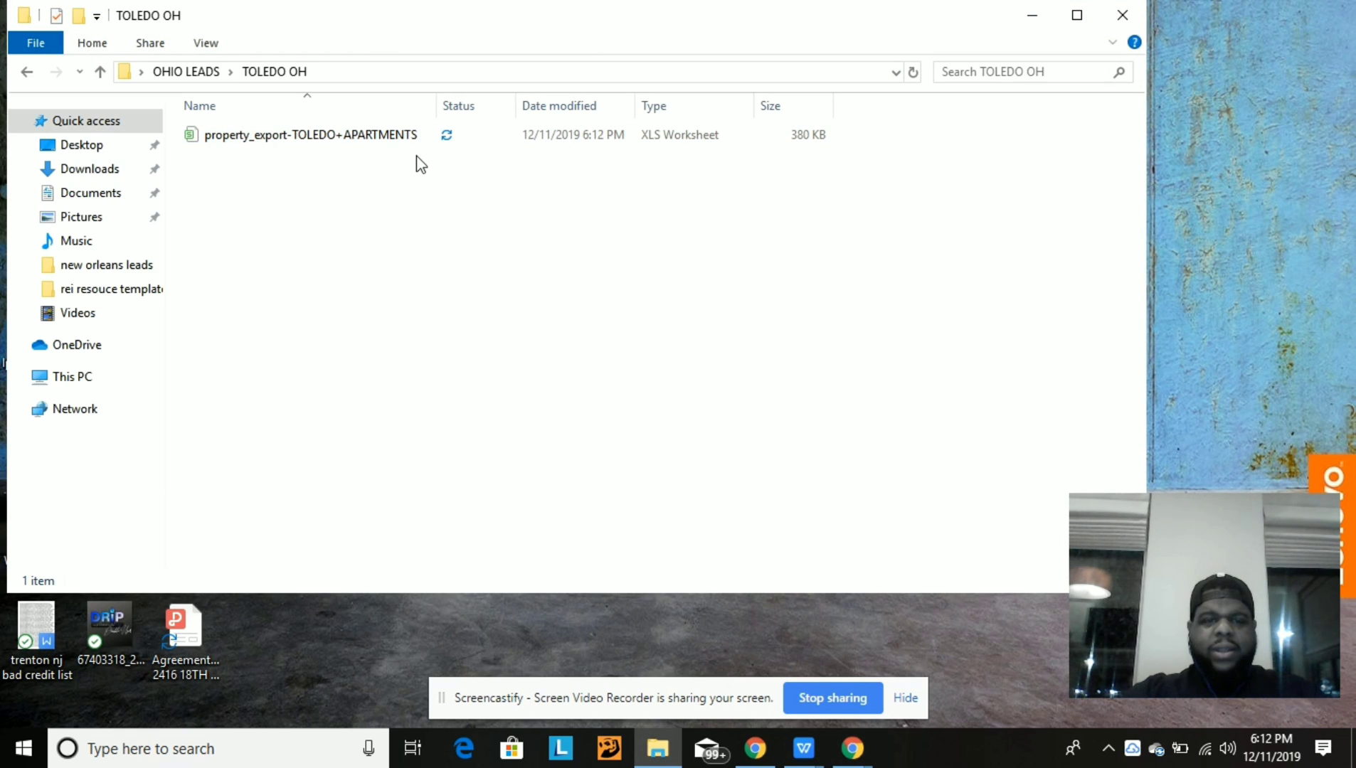
left_click(1026, 16)
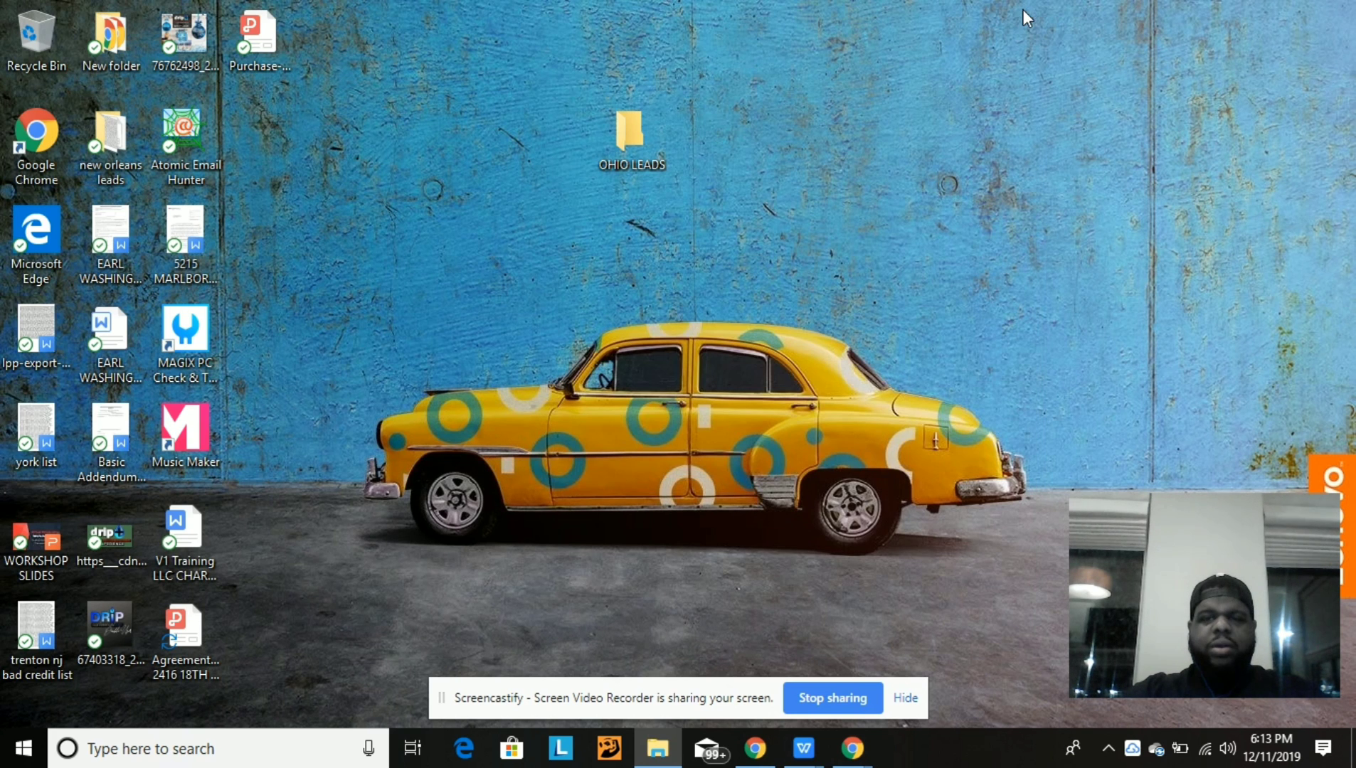
mouse_move(861, 763)
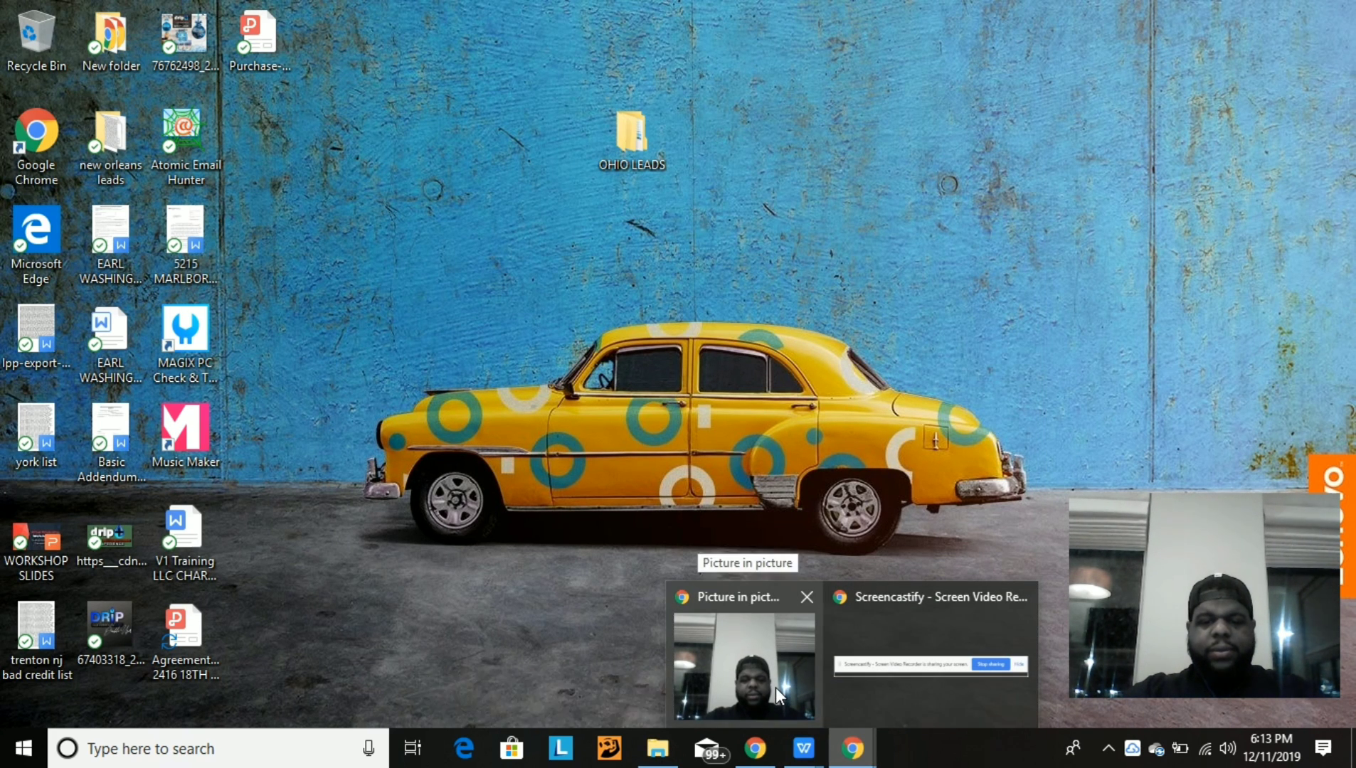
left_click(754, 748)
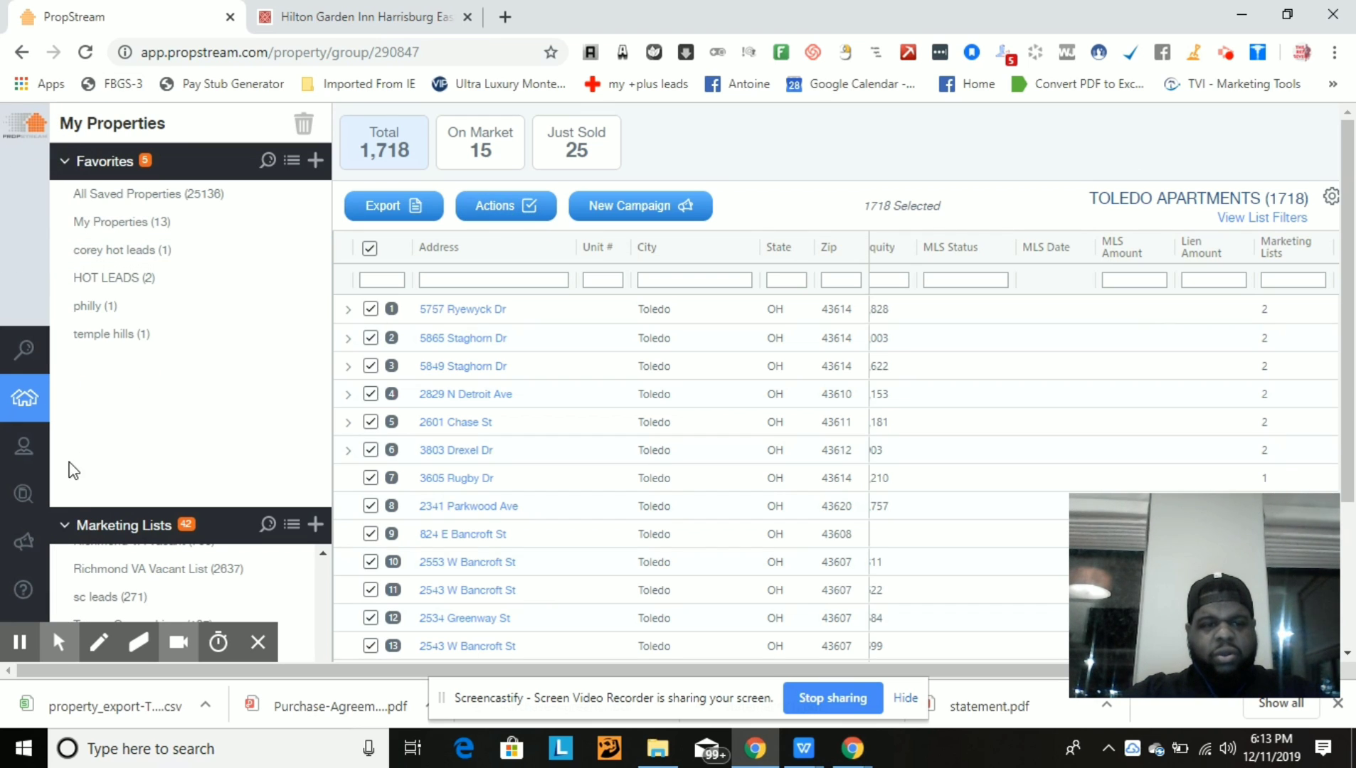
- Start a new property search for Toledo, OH using the recent searches
left_click(25, 370)
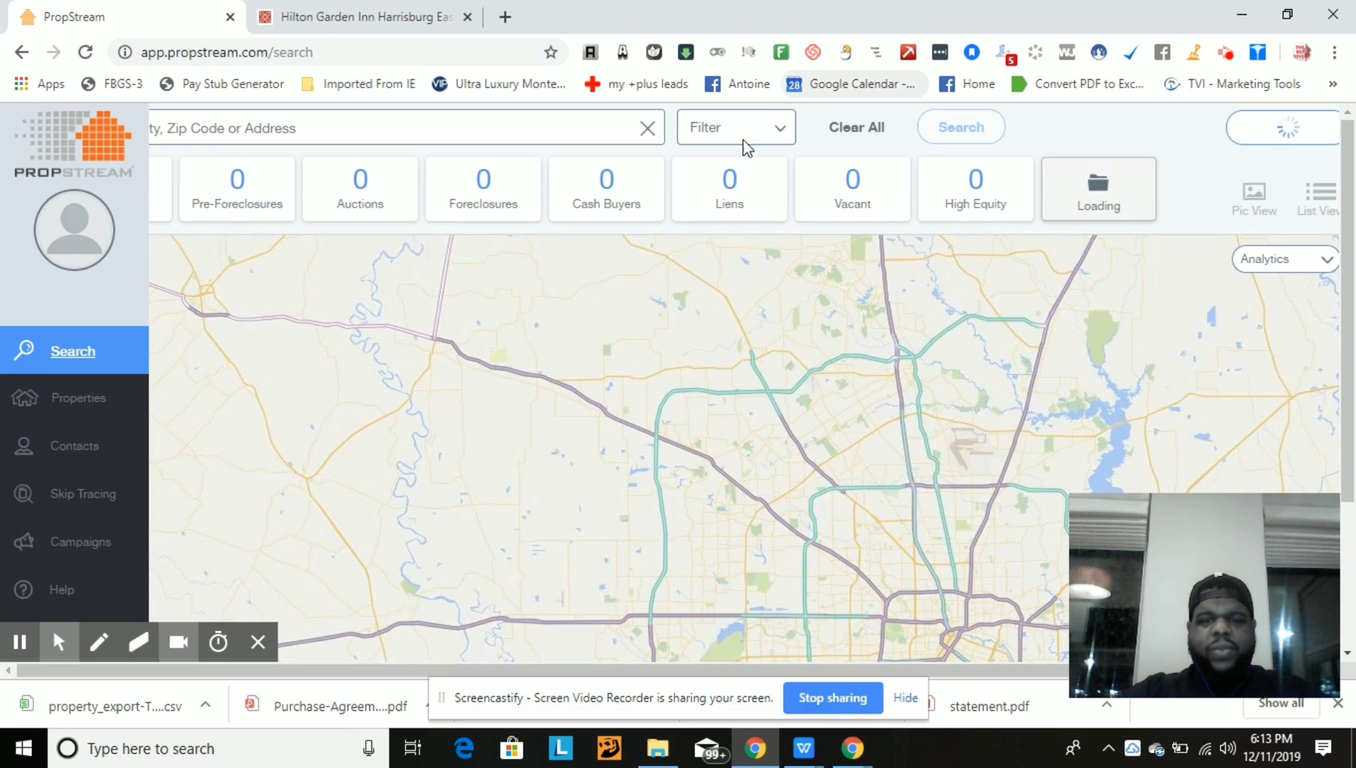
left_click(751, 146)
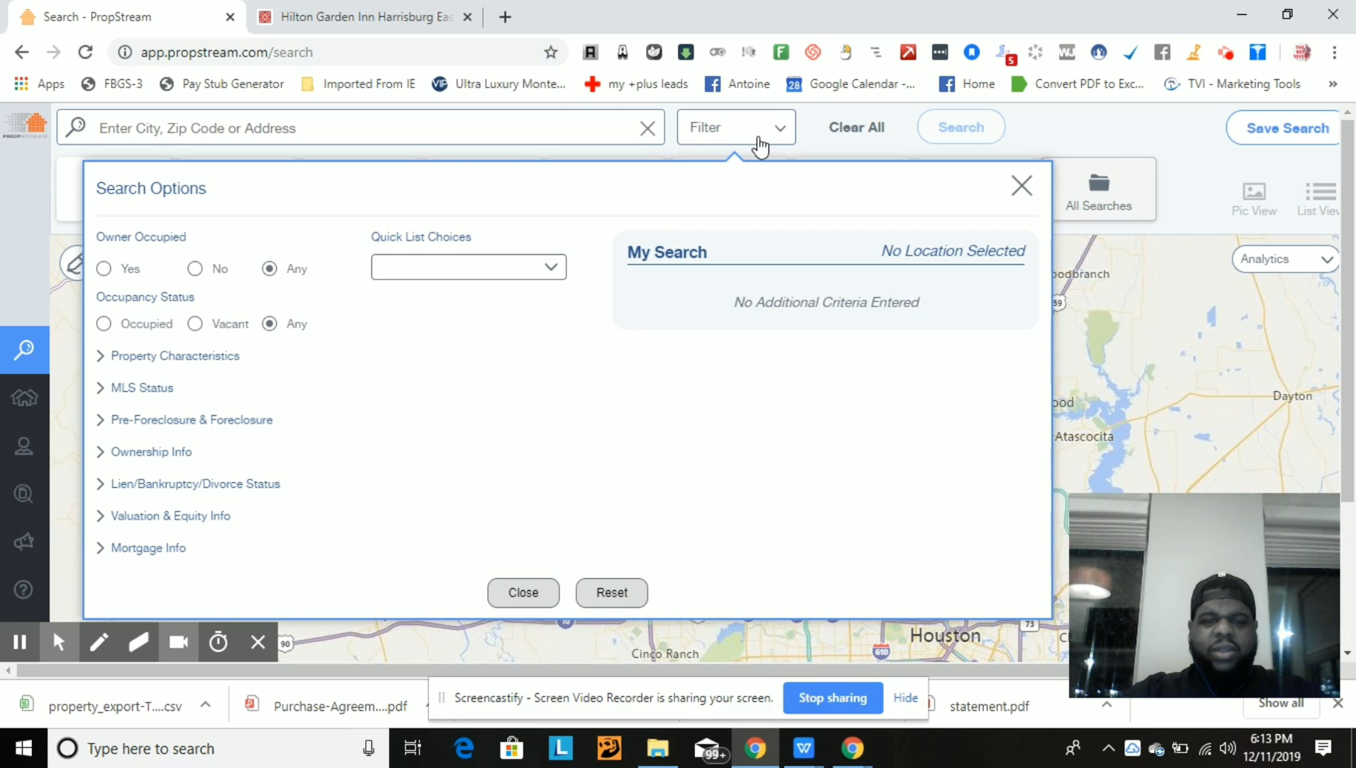
left_click(581, 123)
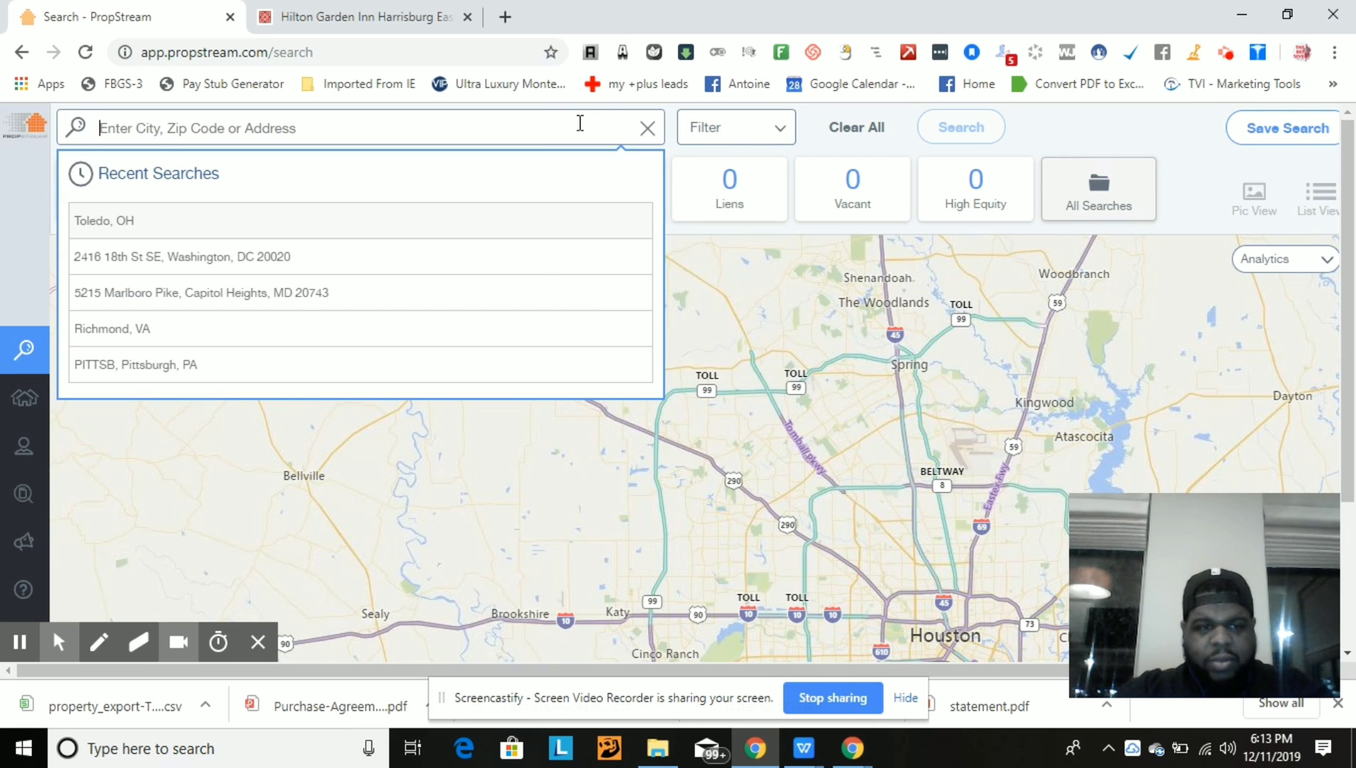
left_click(500, 214)
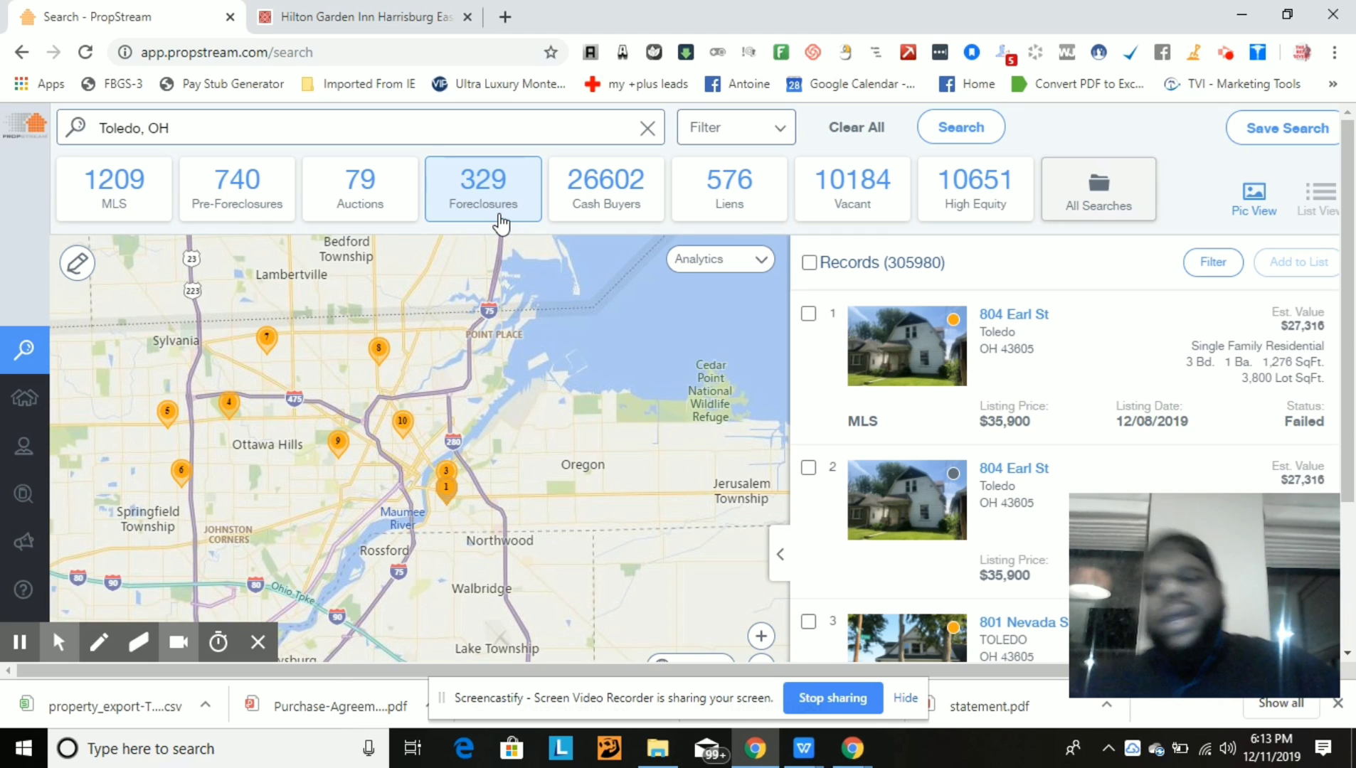
- Filter the Toledo search with the Failed Listings quick list choice
left_click(727, 140)
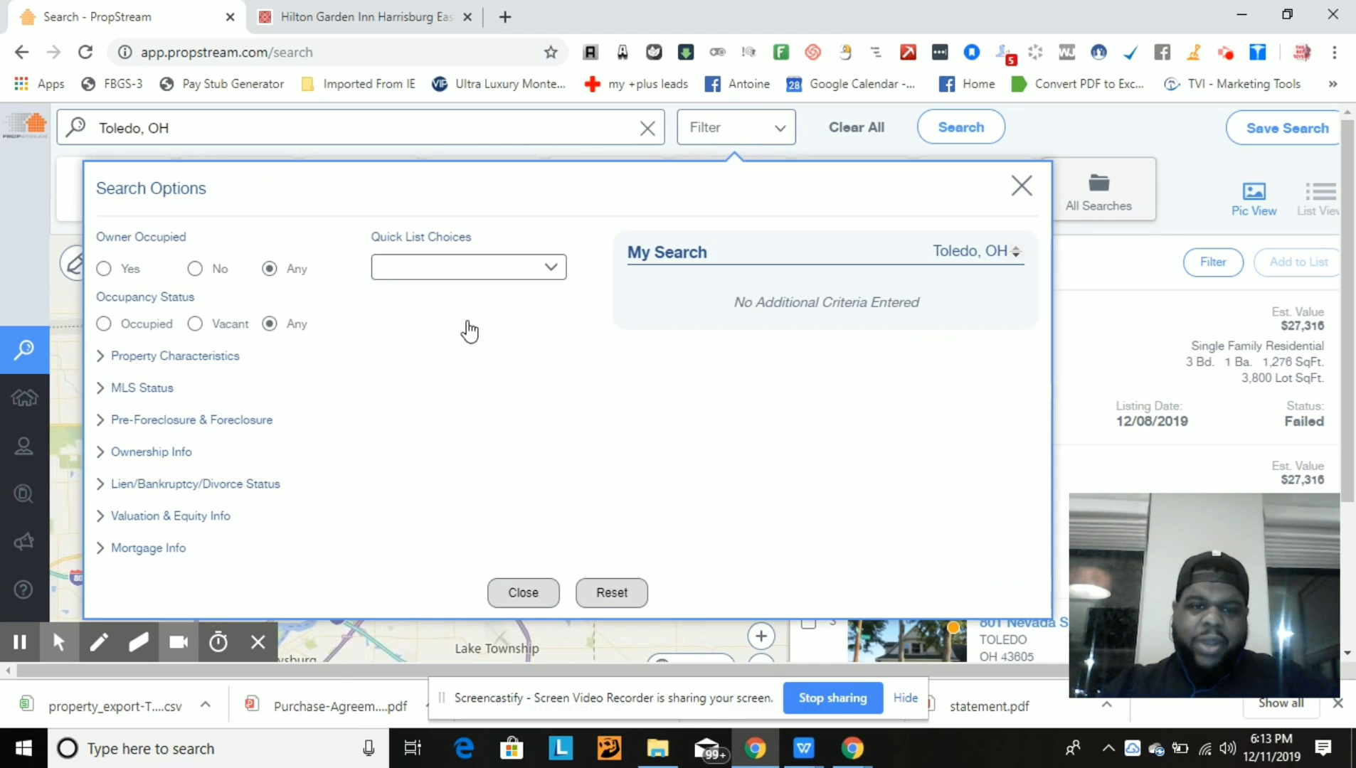
left_click(503, 288)
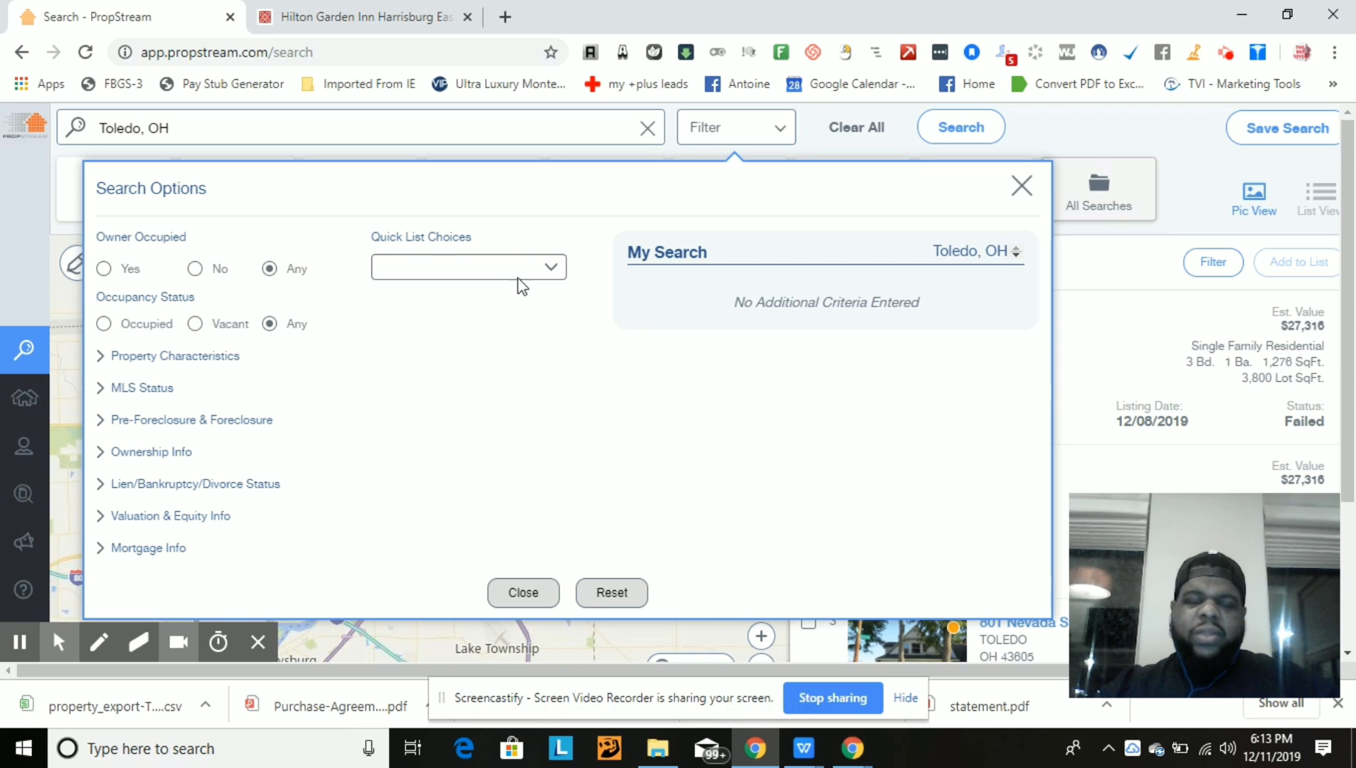
left_click(528, 277)
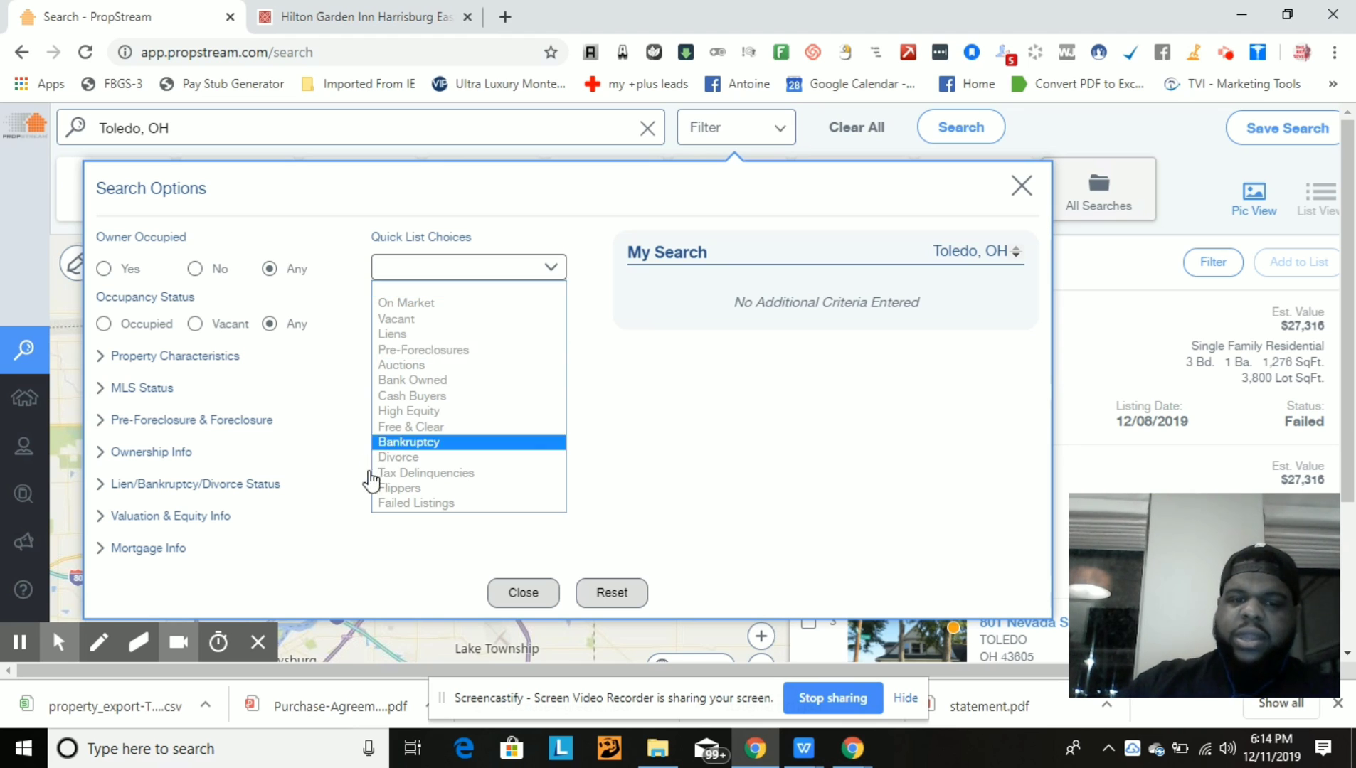
left_click(416, 504)
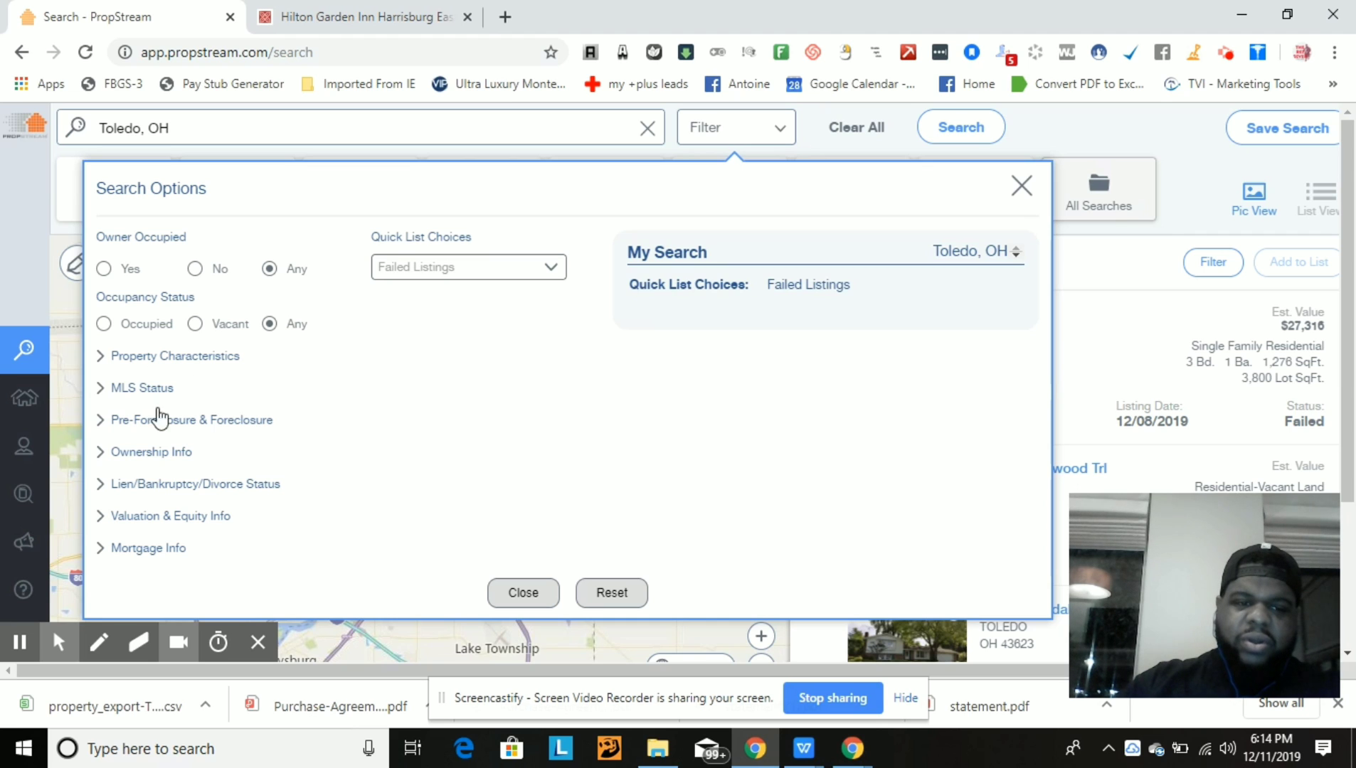
- Set the ownership filters to a minimum of 8 years of ownership and the owner types Individual and Corporate
left_click(141, 455)
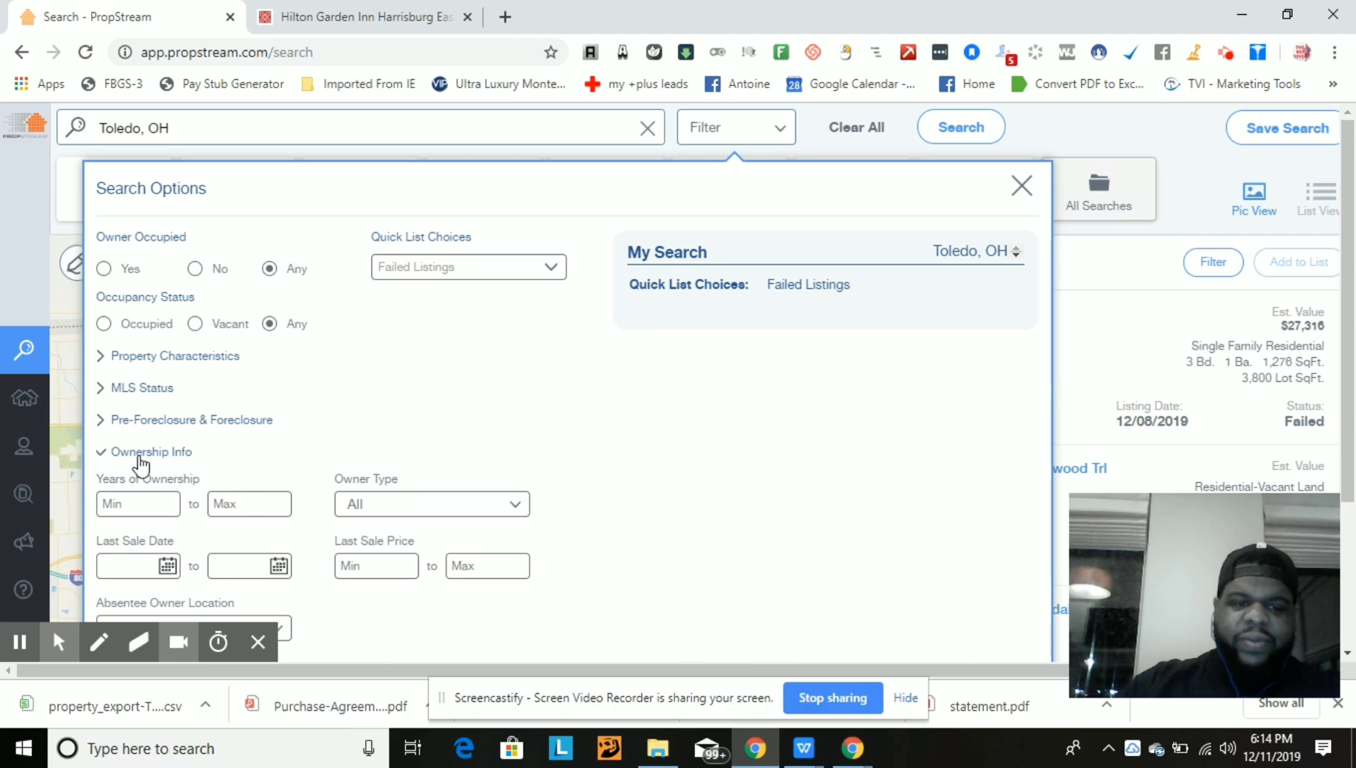
left_click(128, 503)
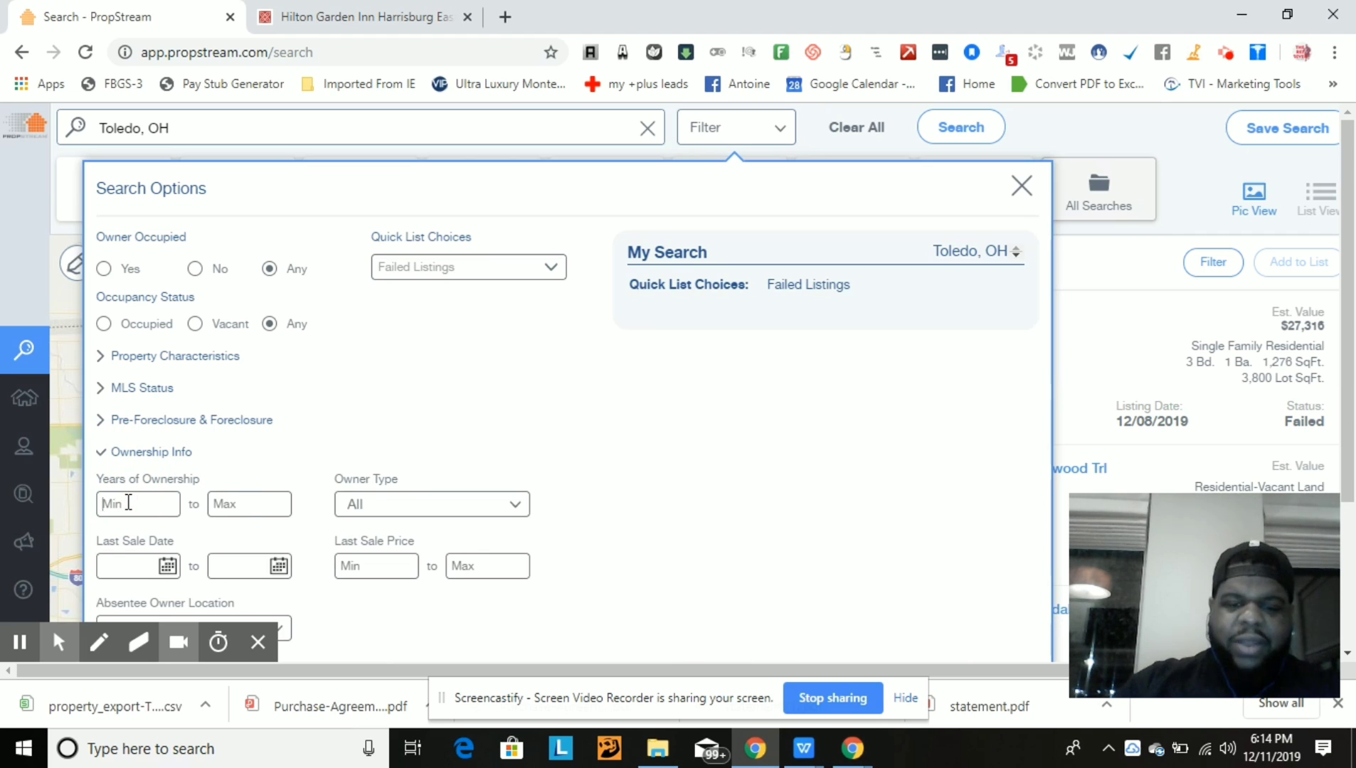
type("8")
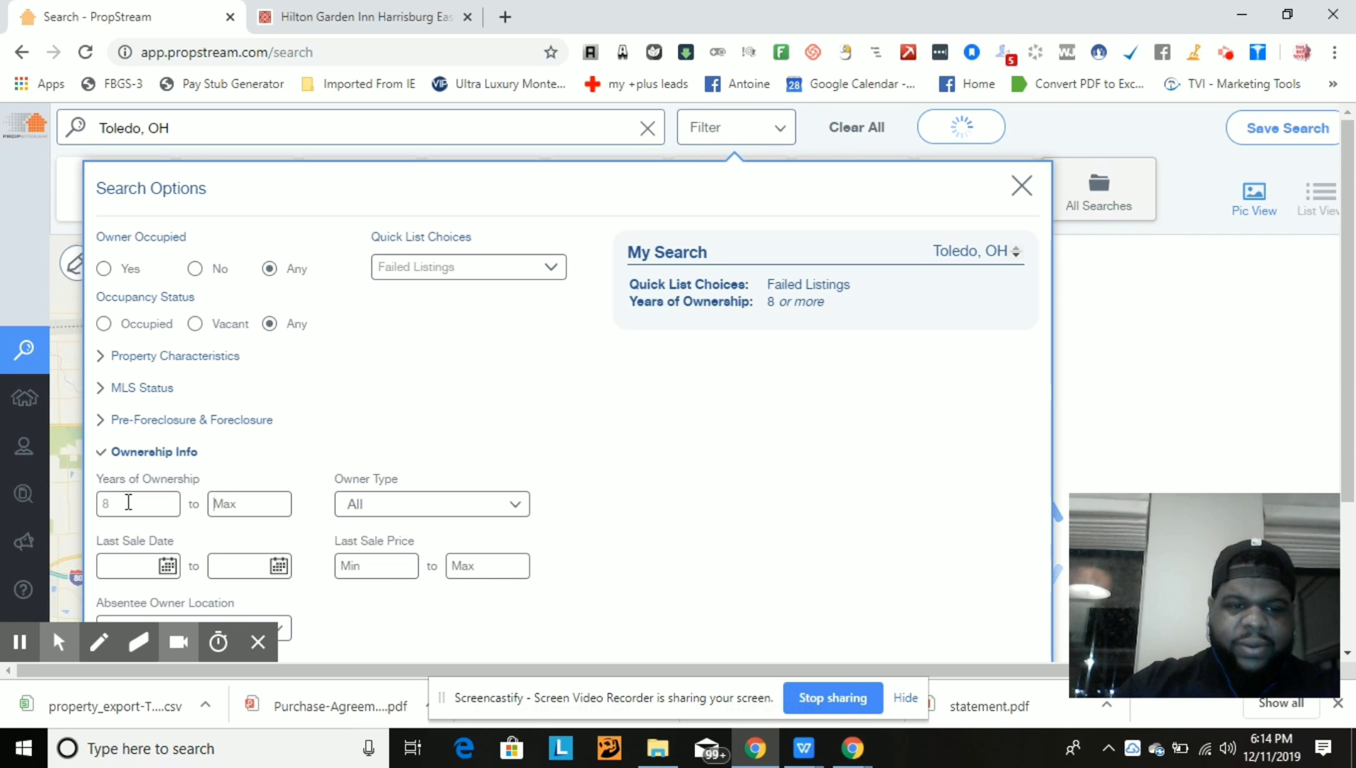
left_click(513, 508)
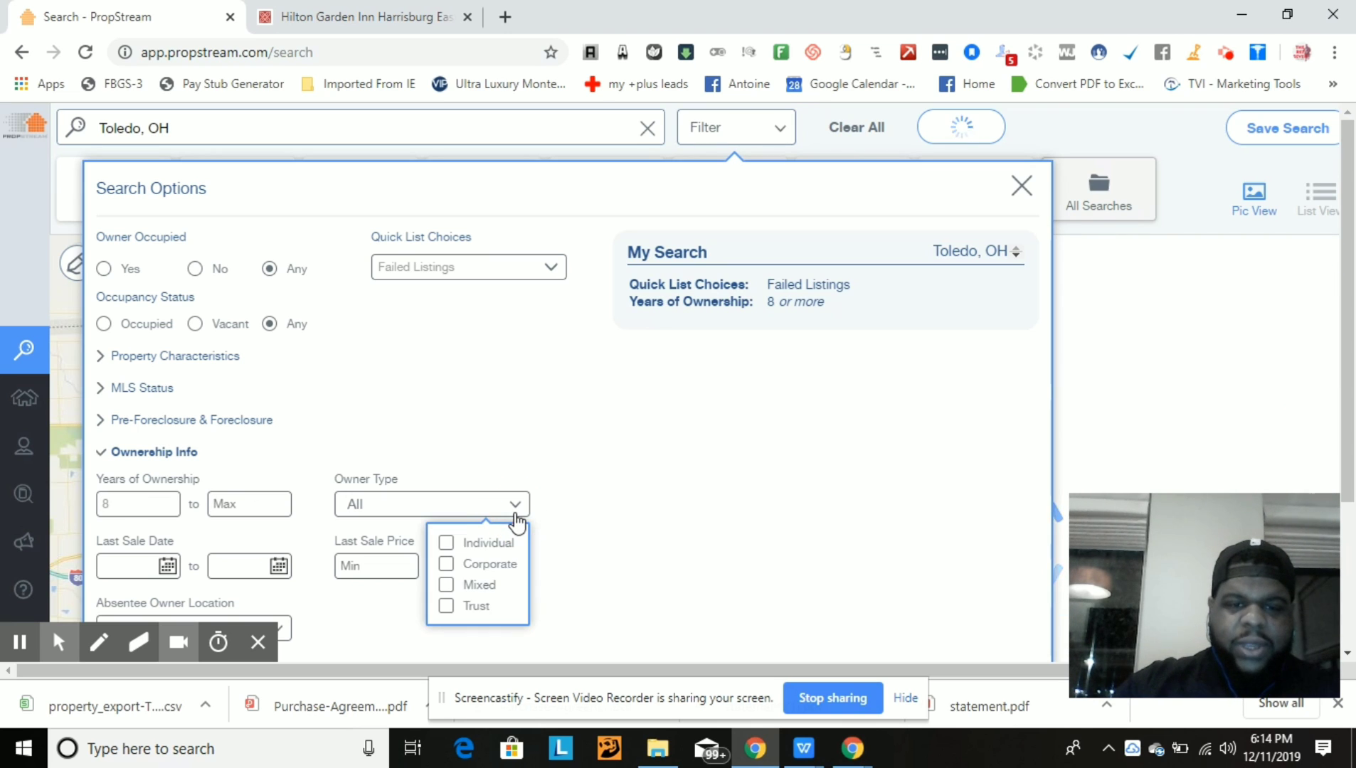
left_click(447, 544)
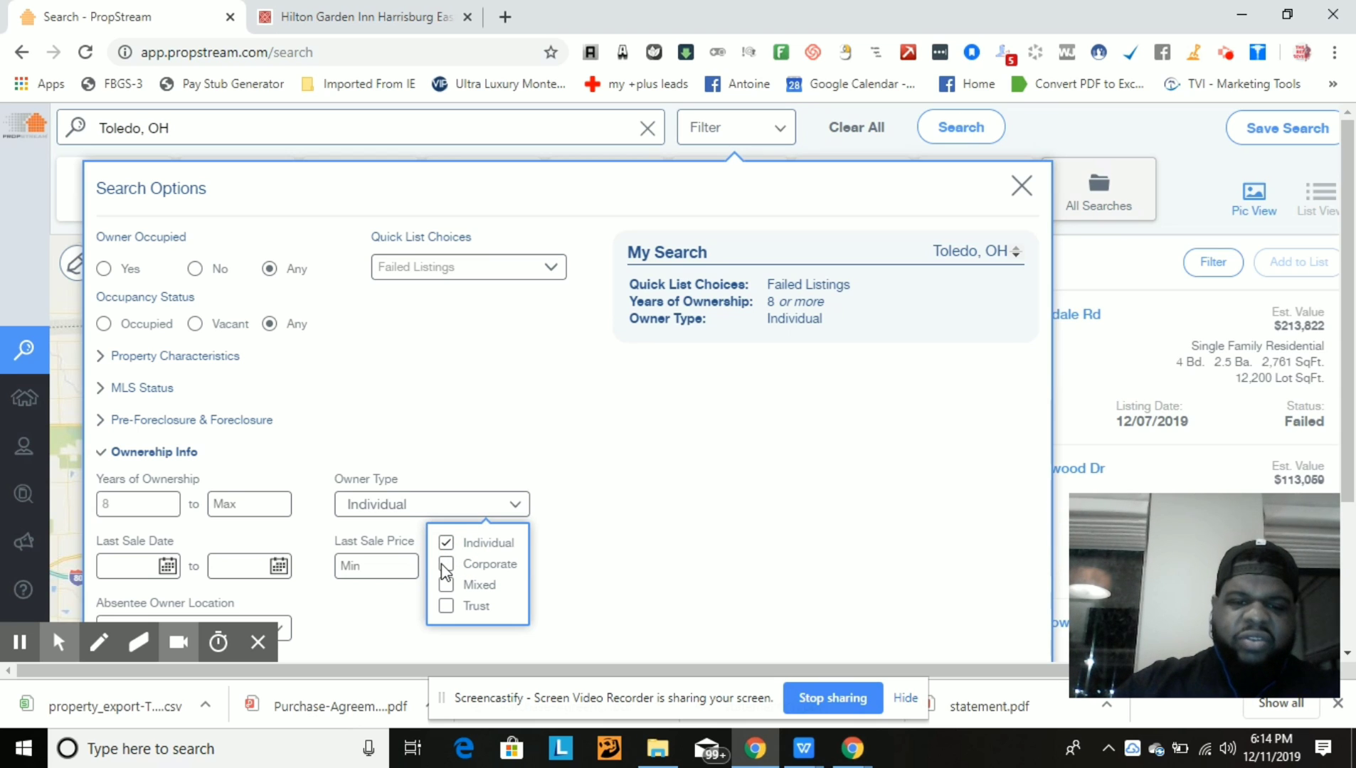
left_click(446, 565)
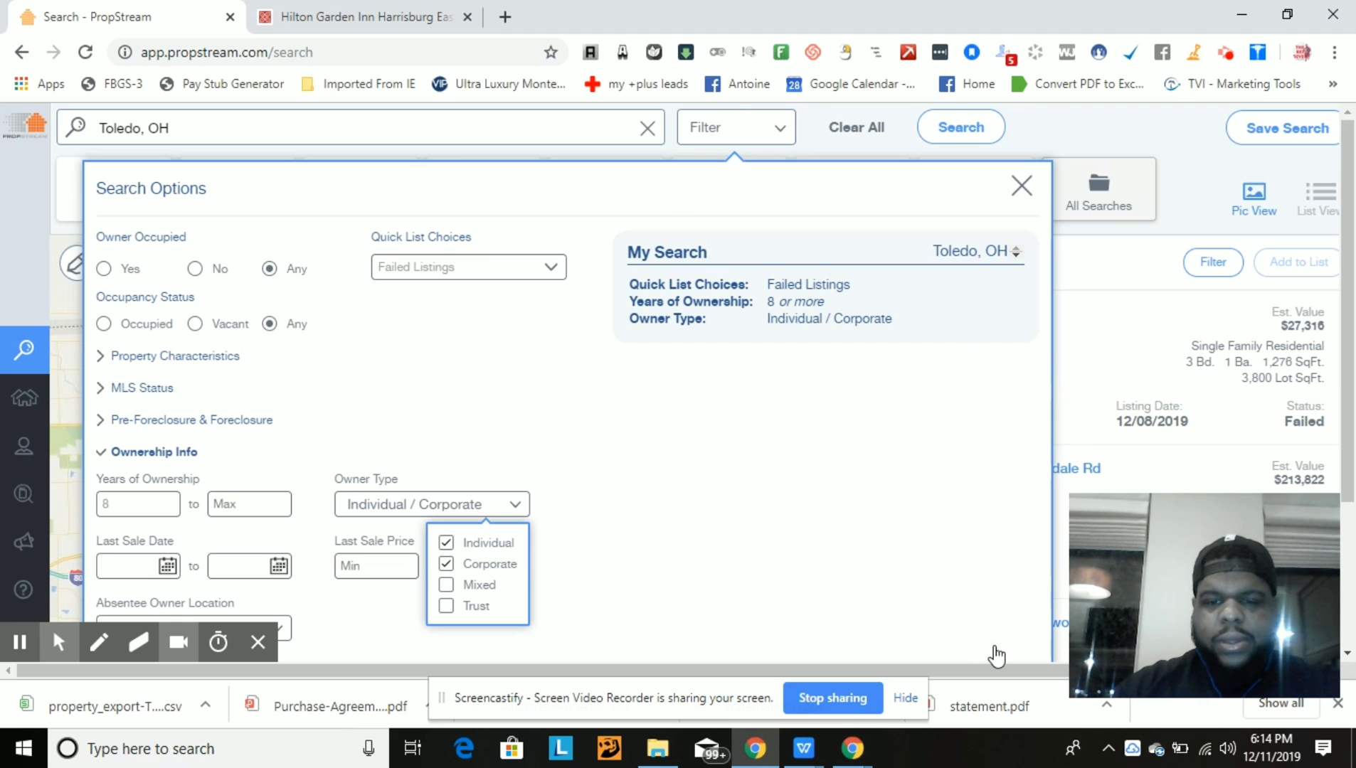
left_click(952, 621)
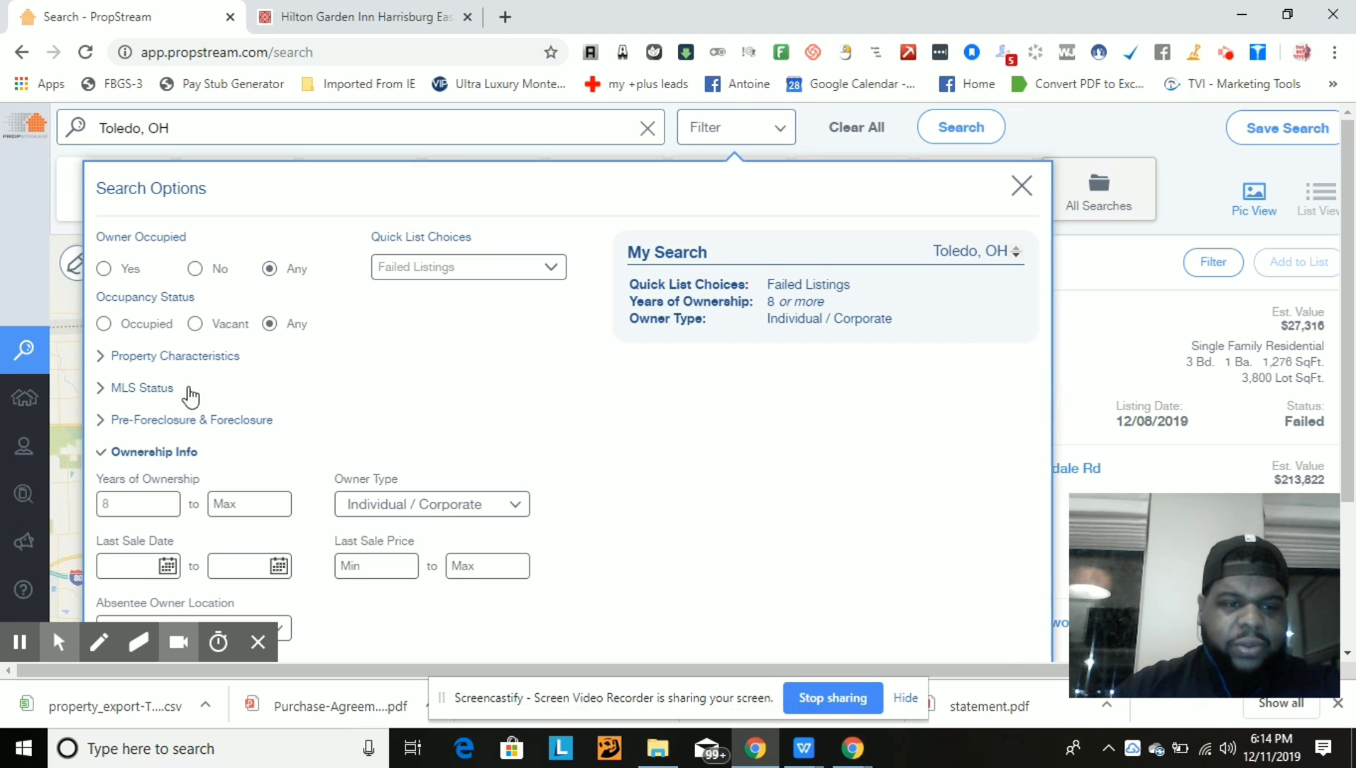
- Restrict the property classifications to Residential and Commercial in the property characteristics filters
left_click(162, 421)
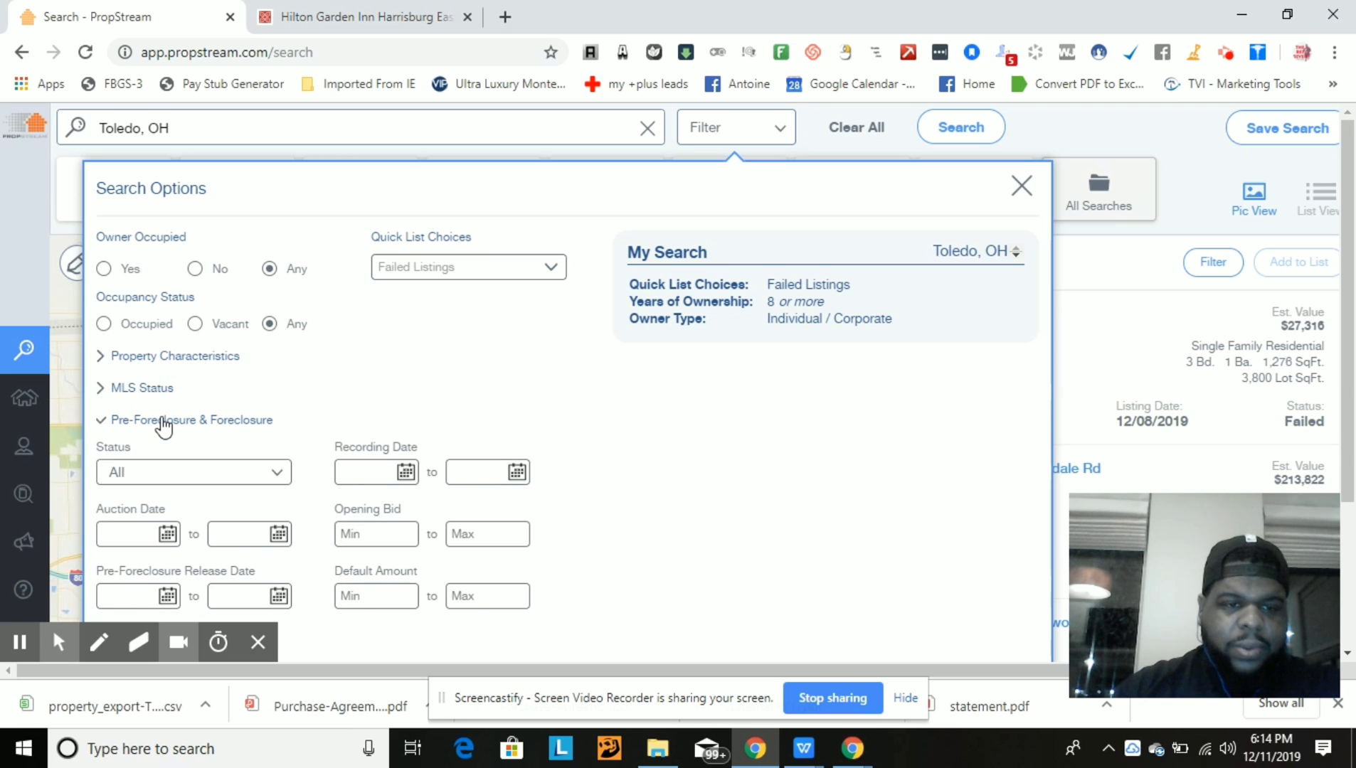
left_click(152, 358)
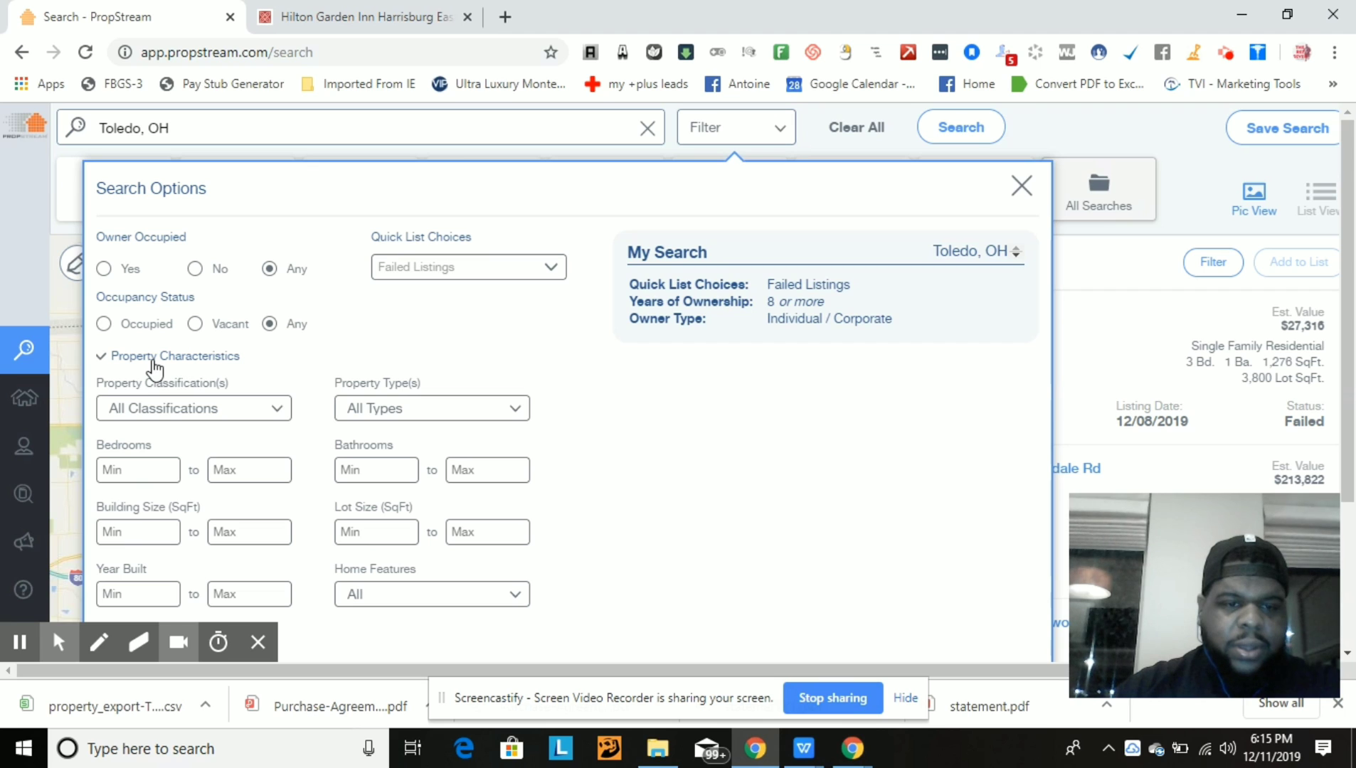
left_click(217, 414)
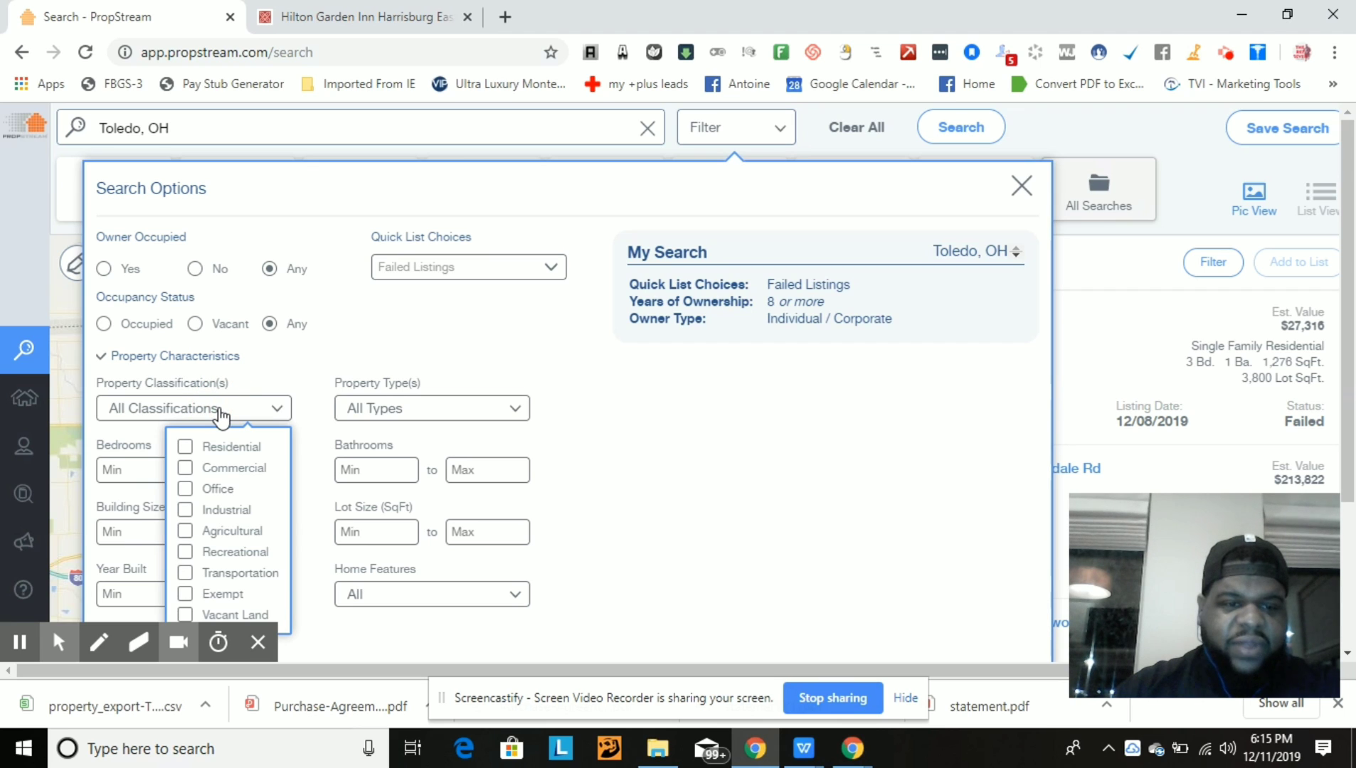
left_click(186, 449)
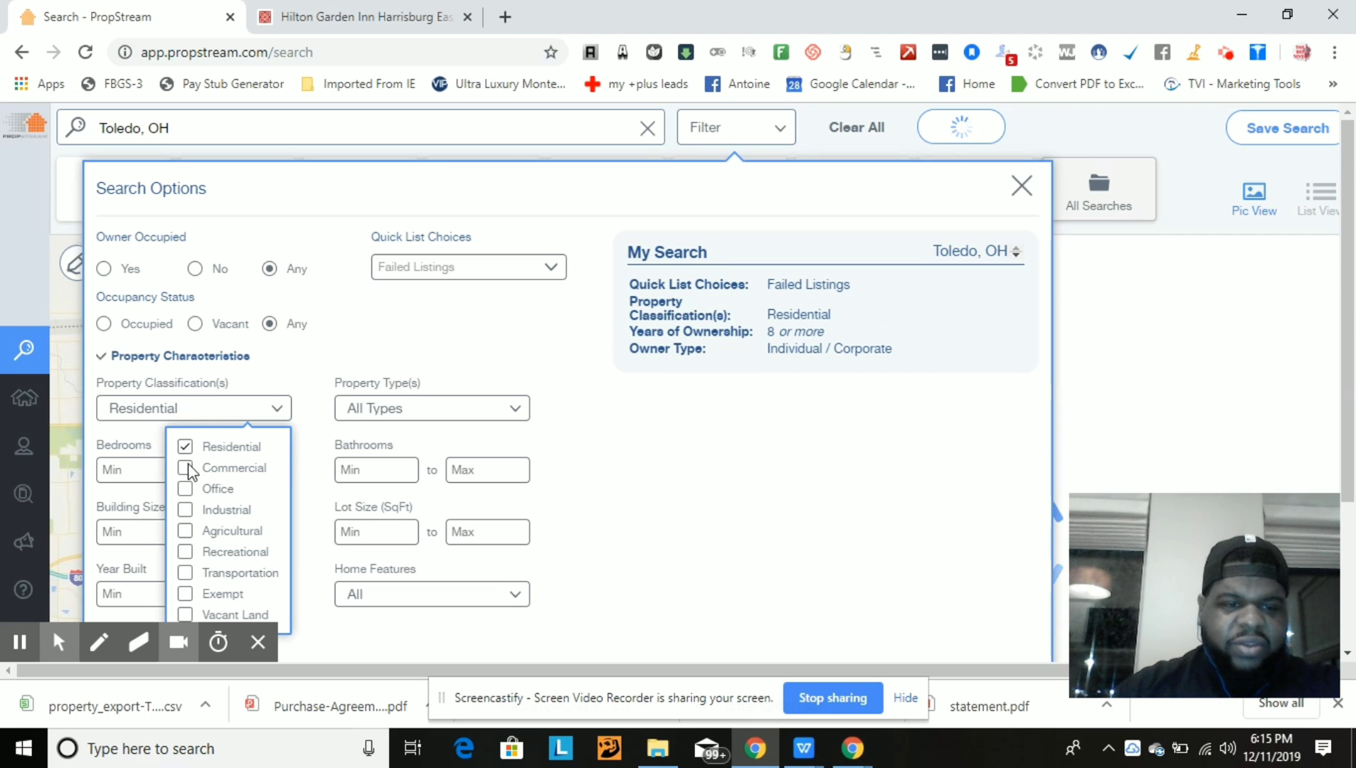
left_click(207, 469)
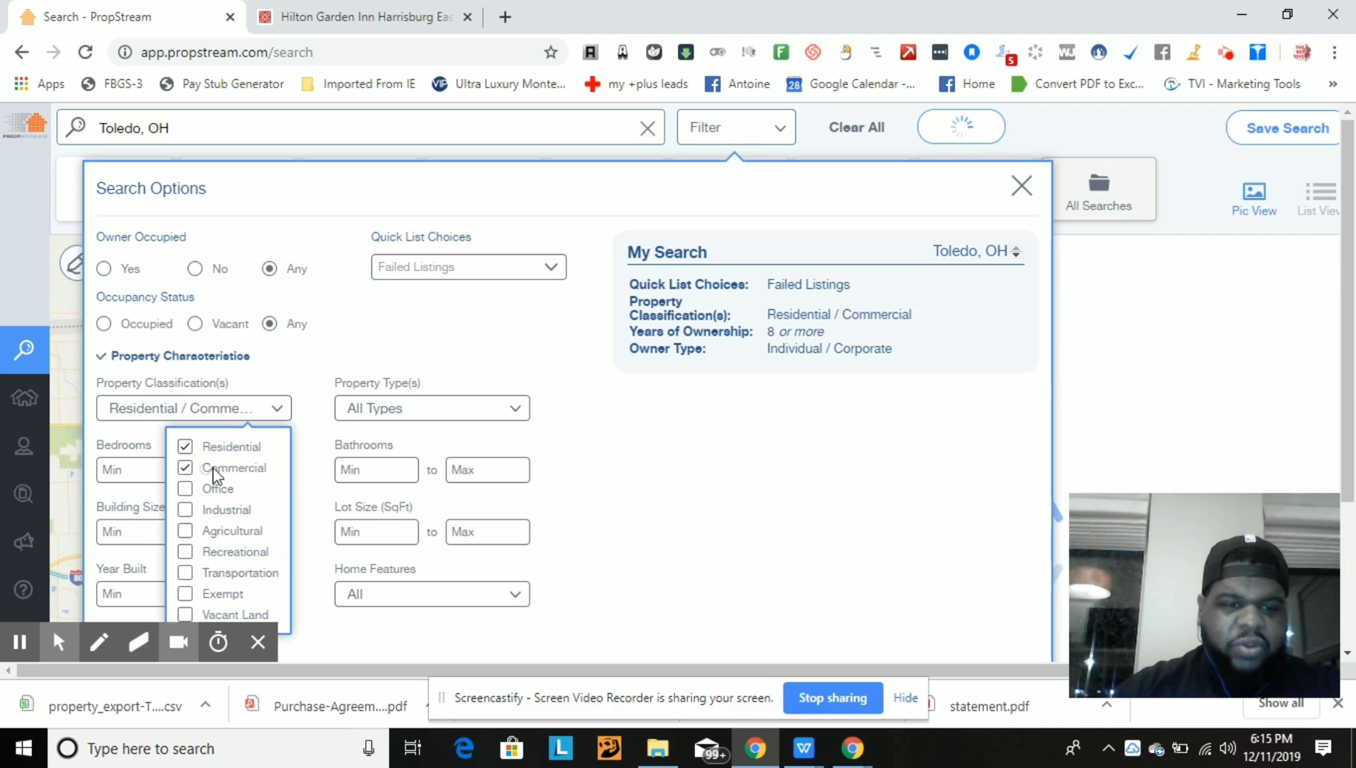
- Include the property types Single Family and Multi-Family 5+ in the search filter
left_click(509, 408)
left_click(509, 409)
left_click(513, 409)
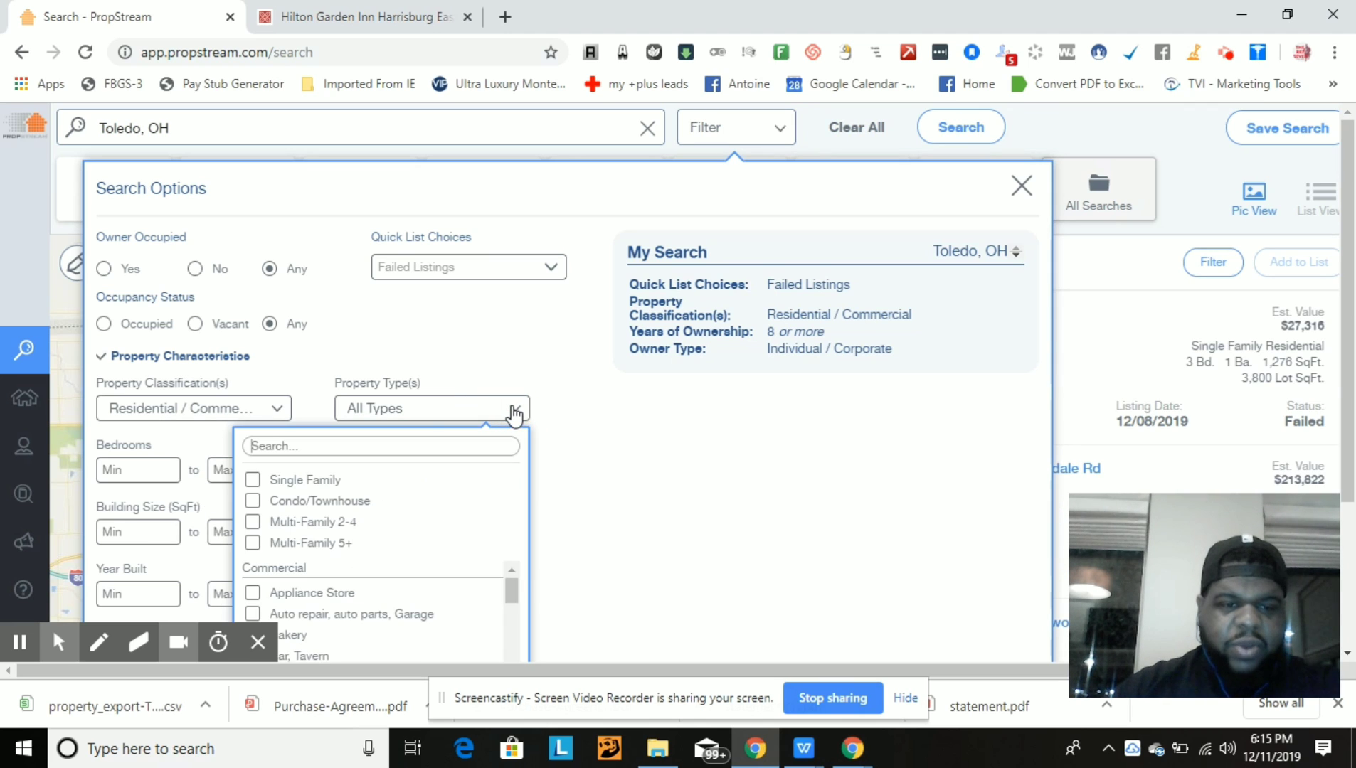
left_click(252, 481)
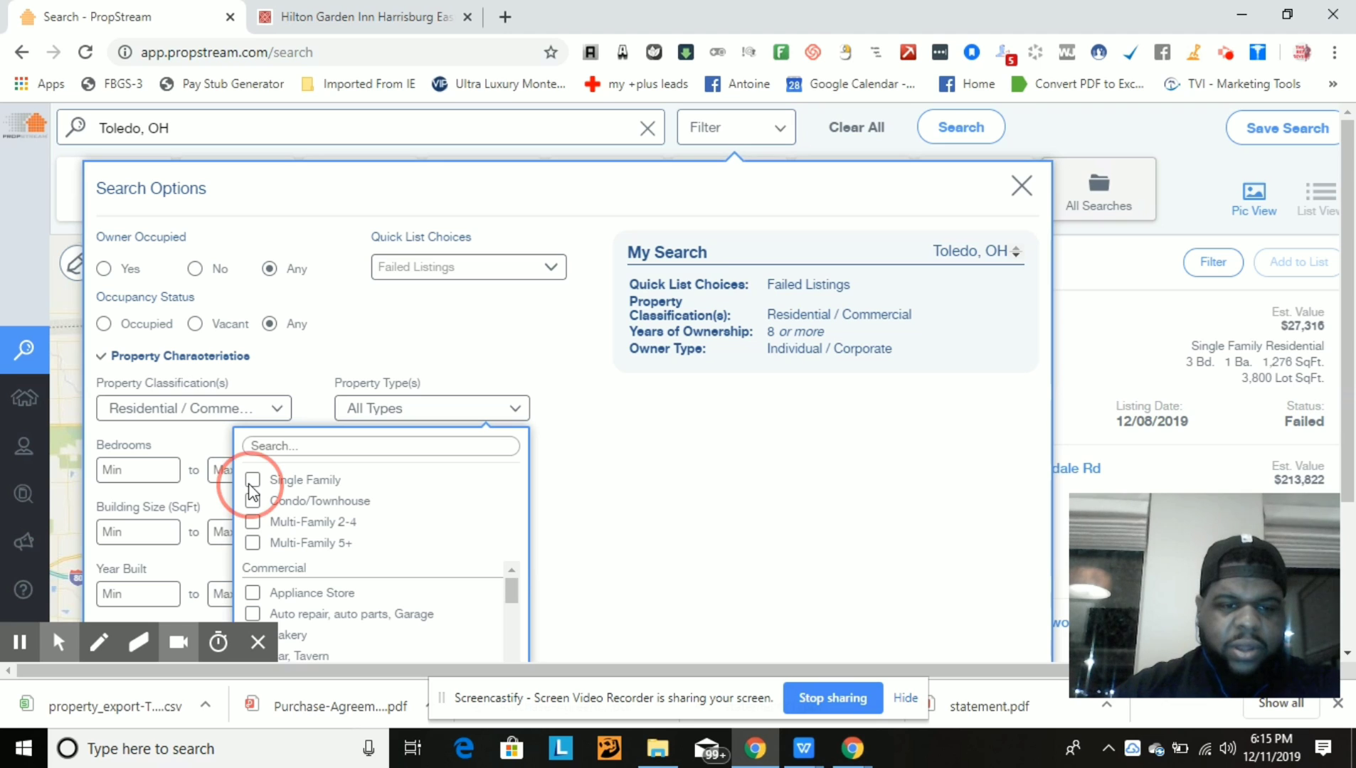
left_click(248, 554)
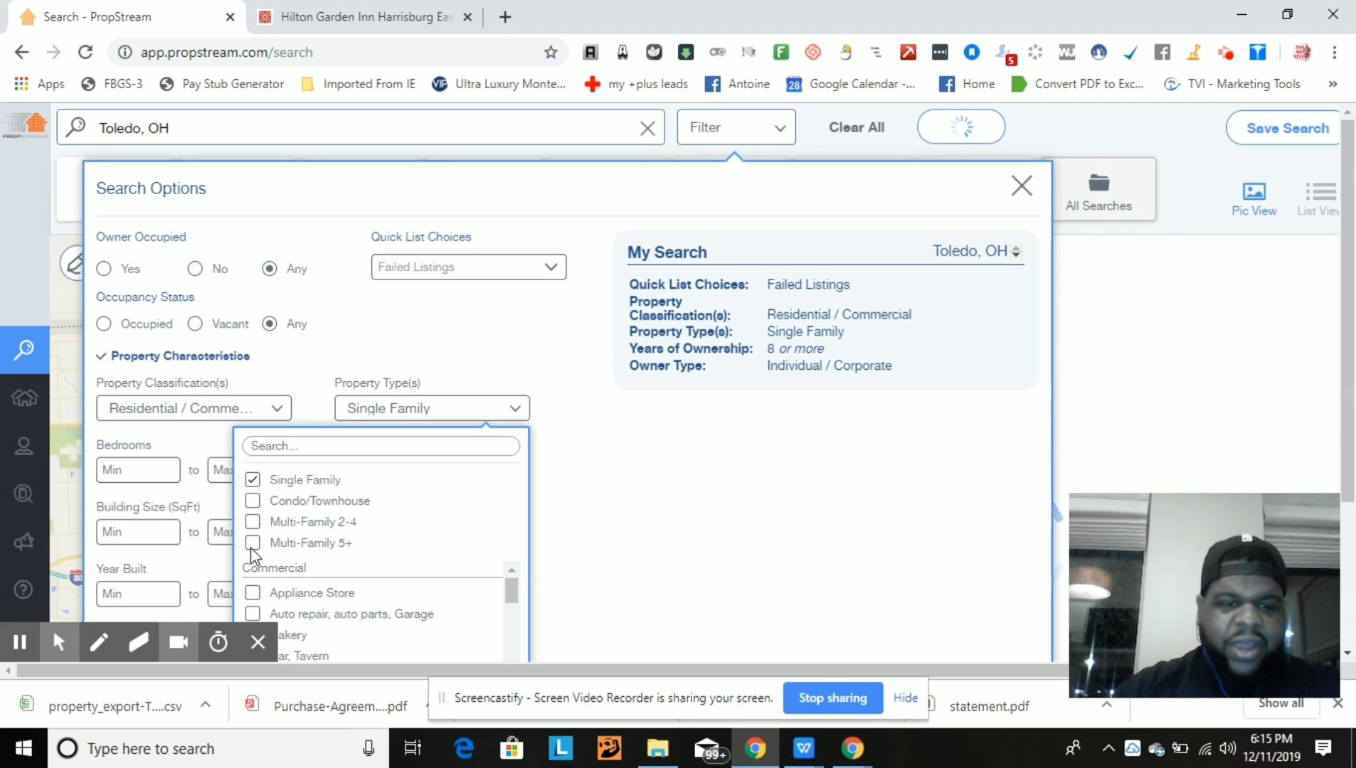
left_click(250, 544)
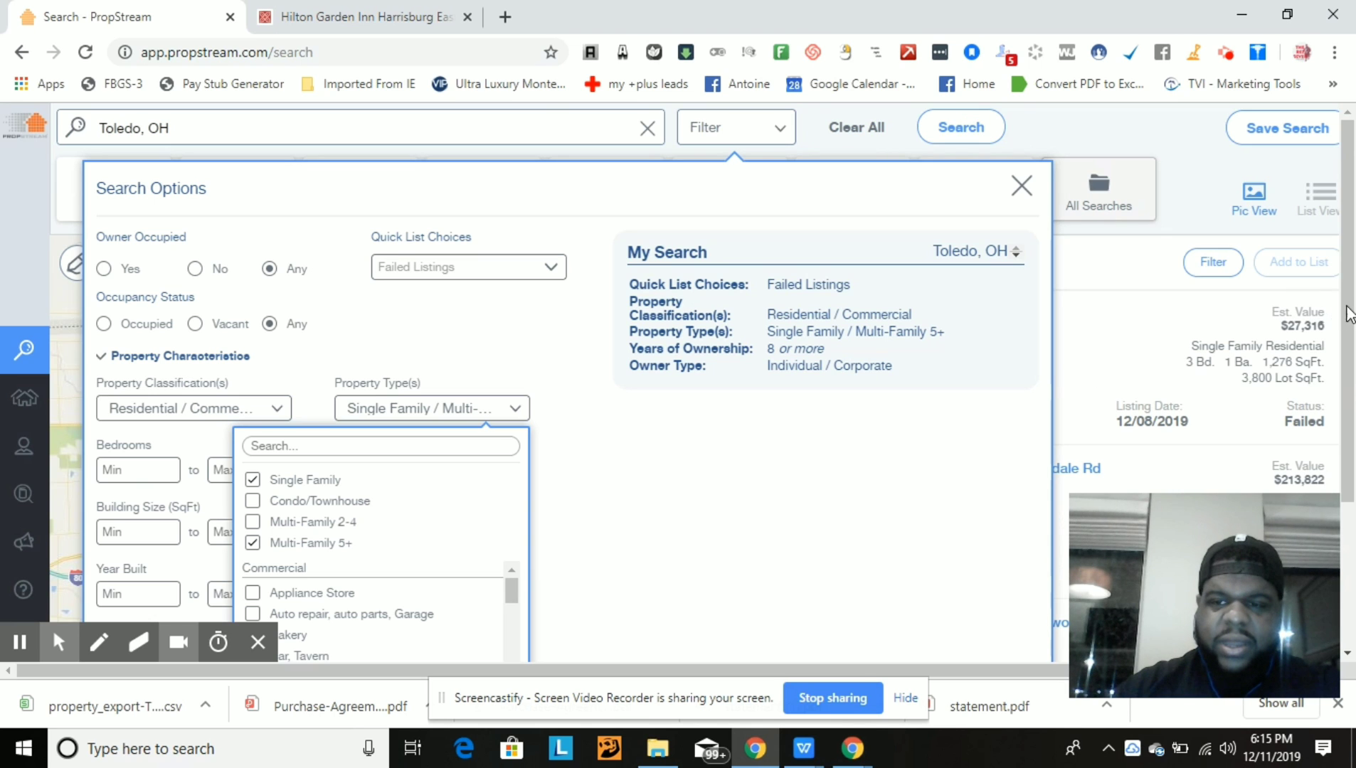
- Add the residential types Apartment house (100+ units) and Apartment house (5+ units) to the property types and close the search options
left_click_drag(1347, 313, 1344, 419)
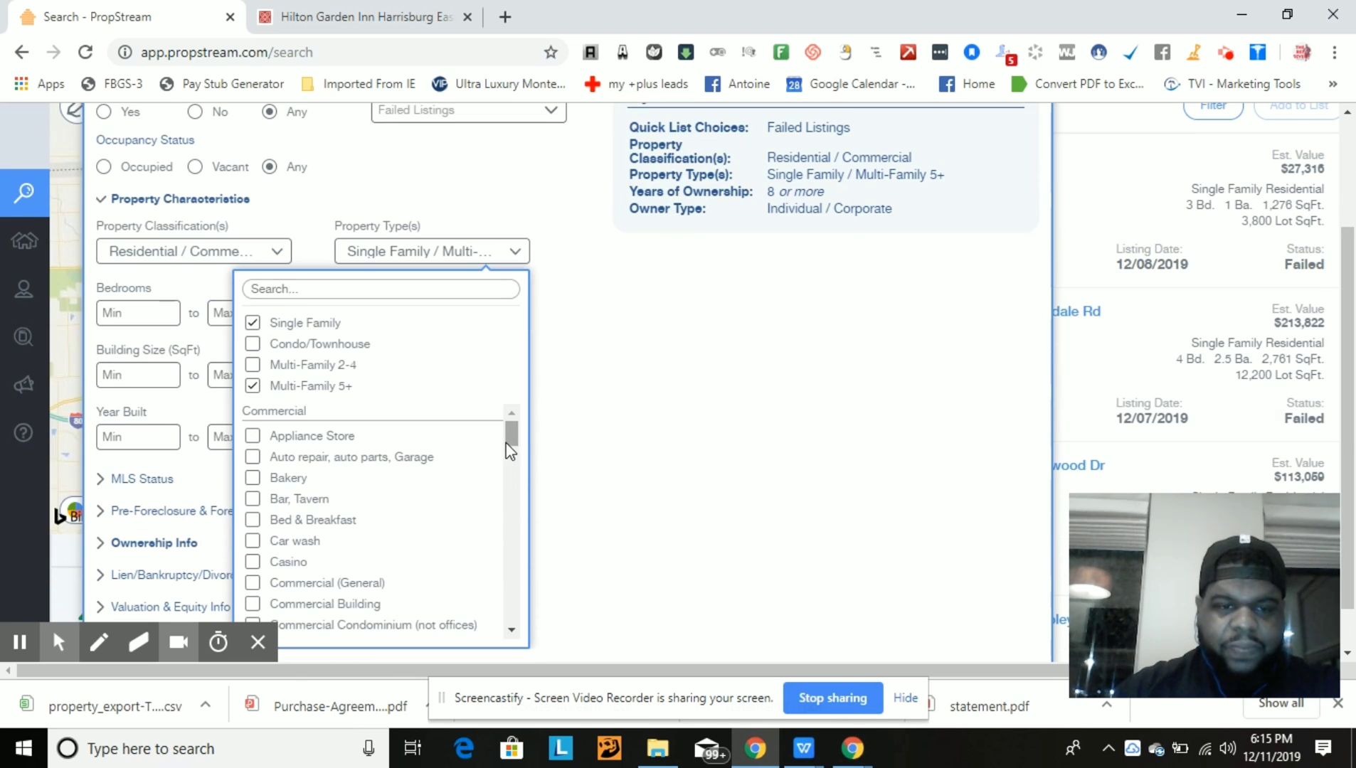
left_click_drag(507, 462, 523, 562)
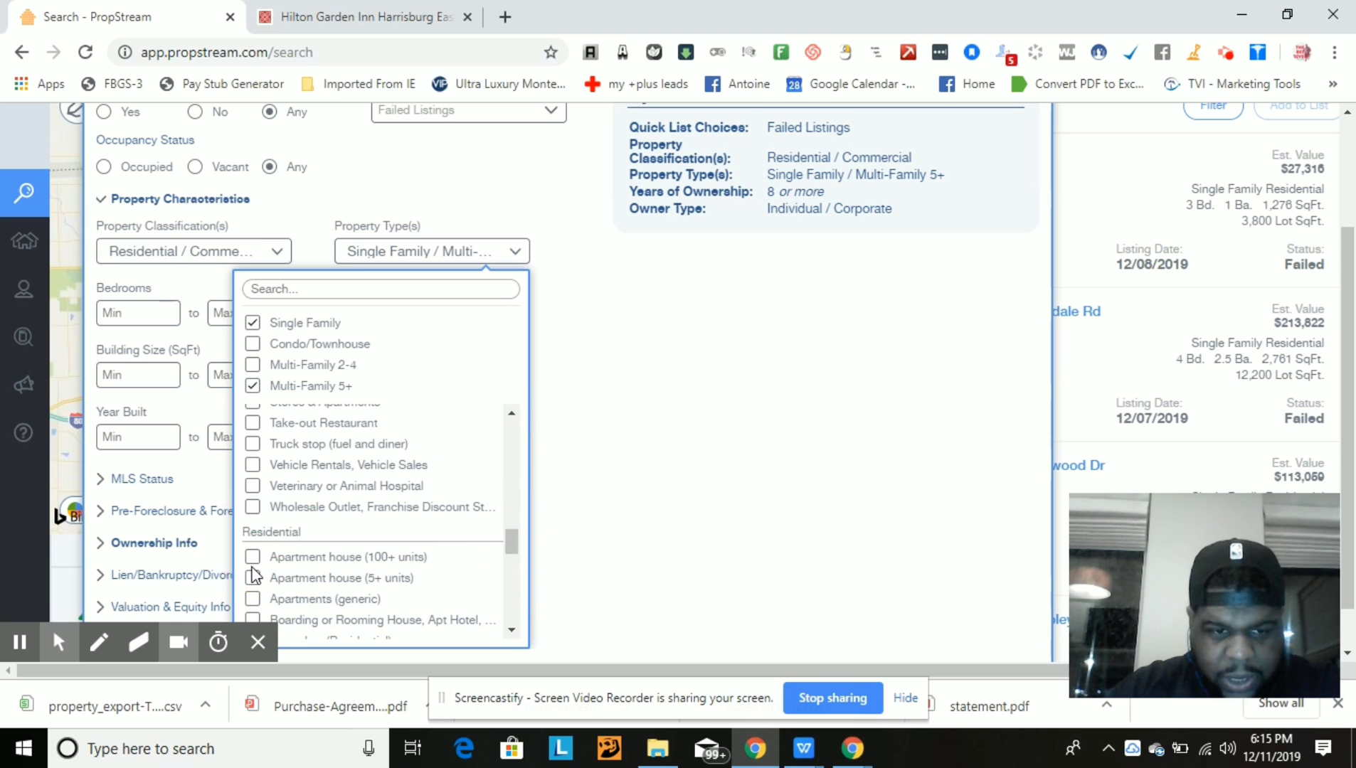
left_click(252, 559)
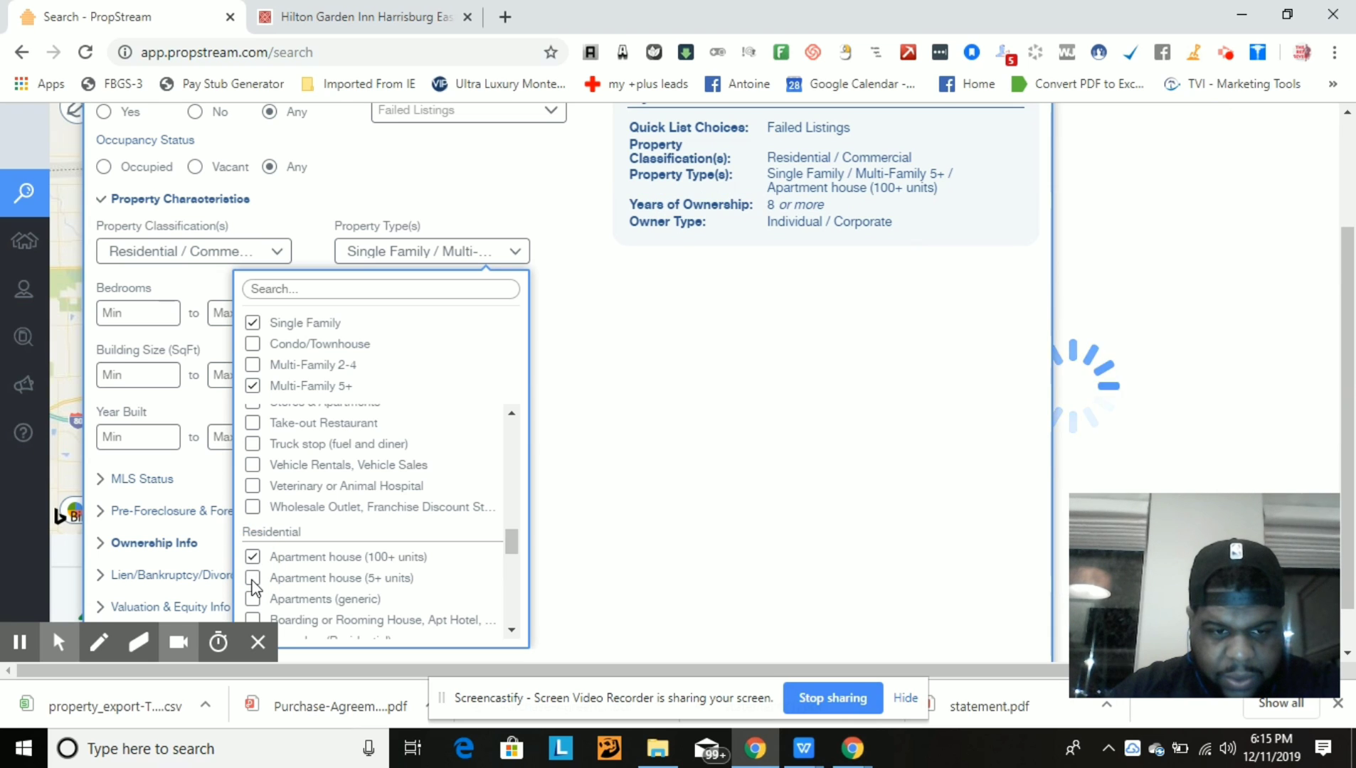
left_click(253, 578)
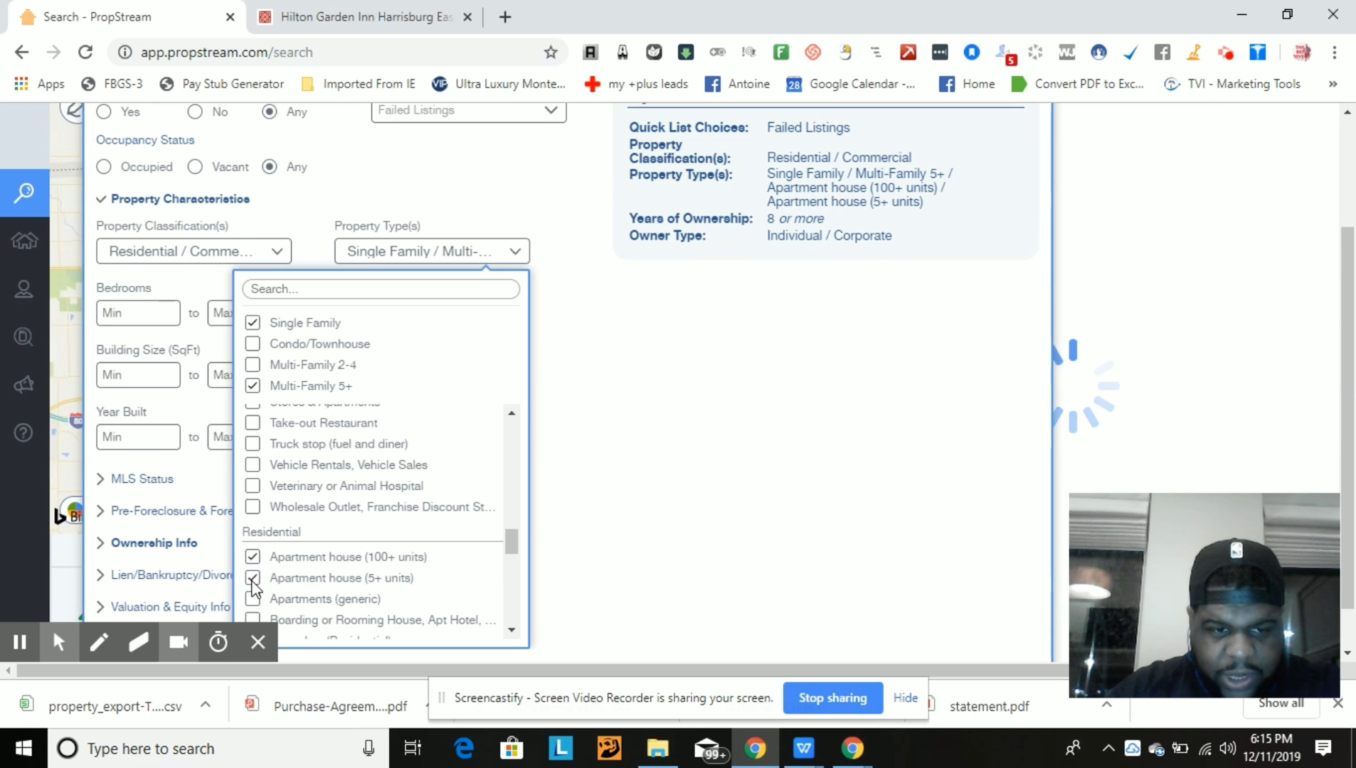
left_click(832, 550)
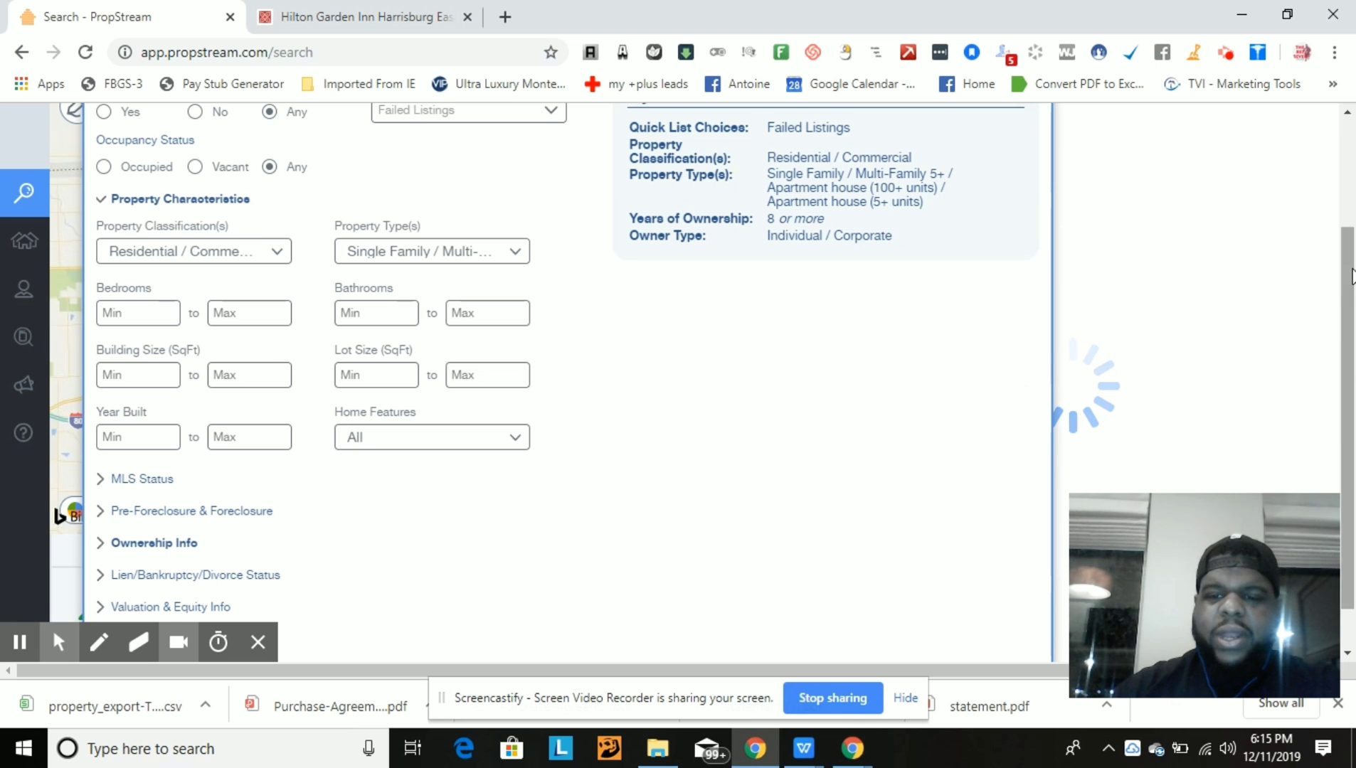
left_click_drag(1351, 276, 1352, 169)
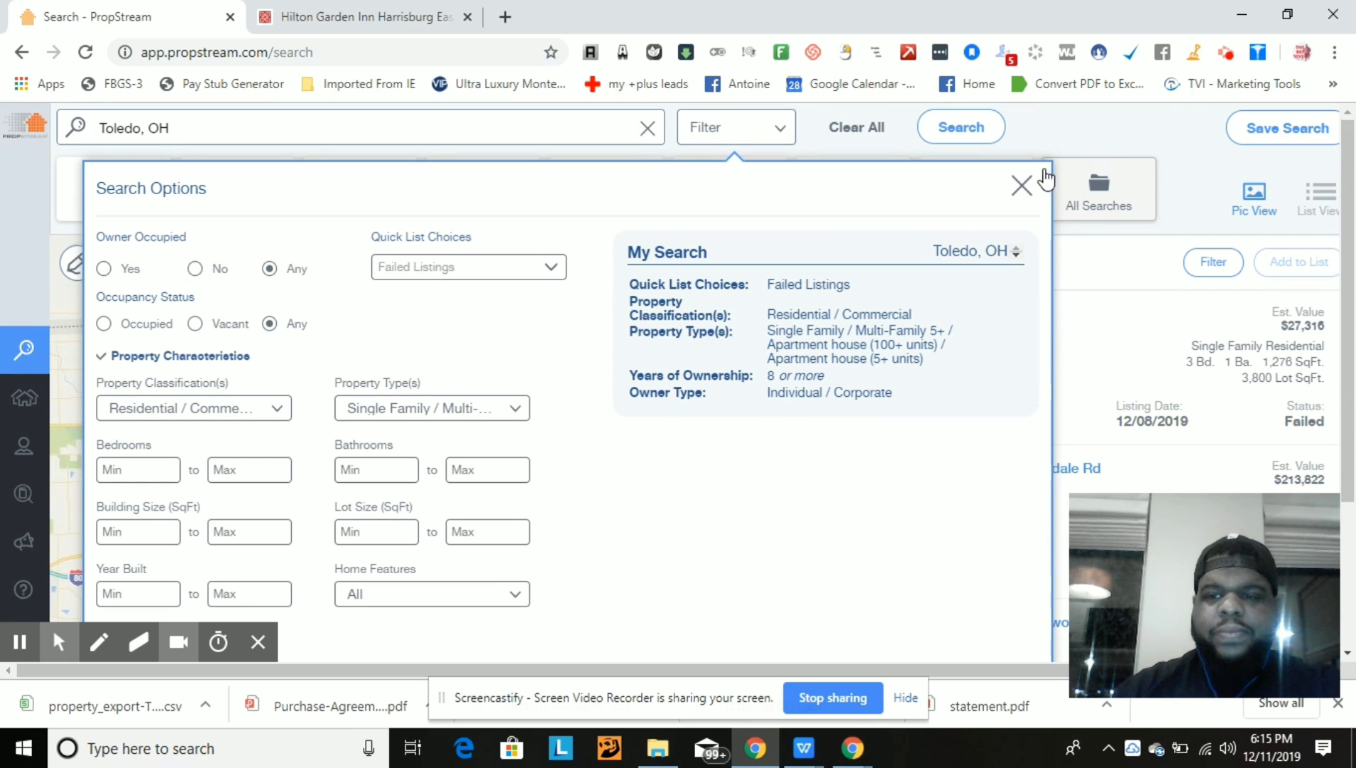
left_click(1021, 185)
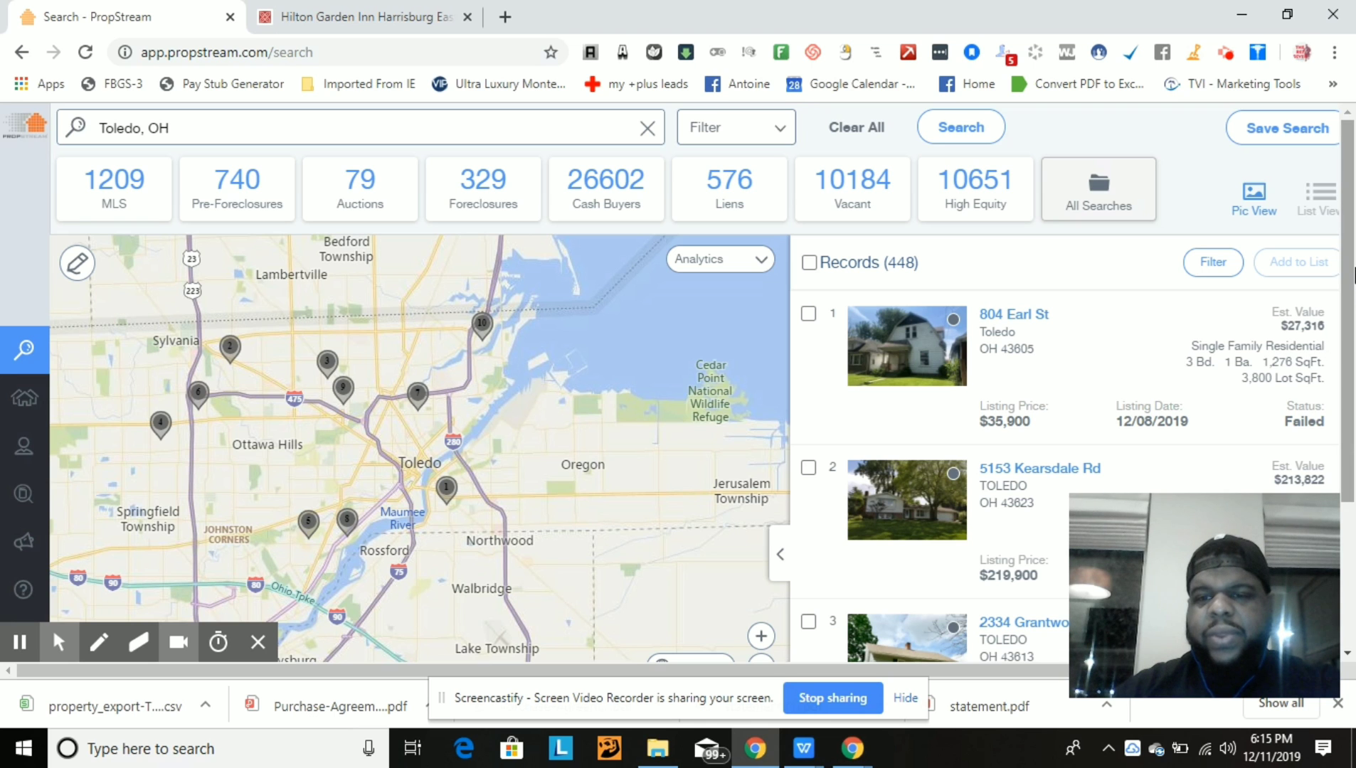
- Look through the filtered failed-listing records and the statistics for Toledo, OH
left_click_drag(1353, 278, 1353, 394)
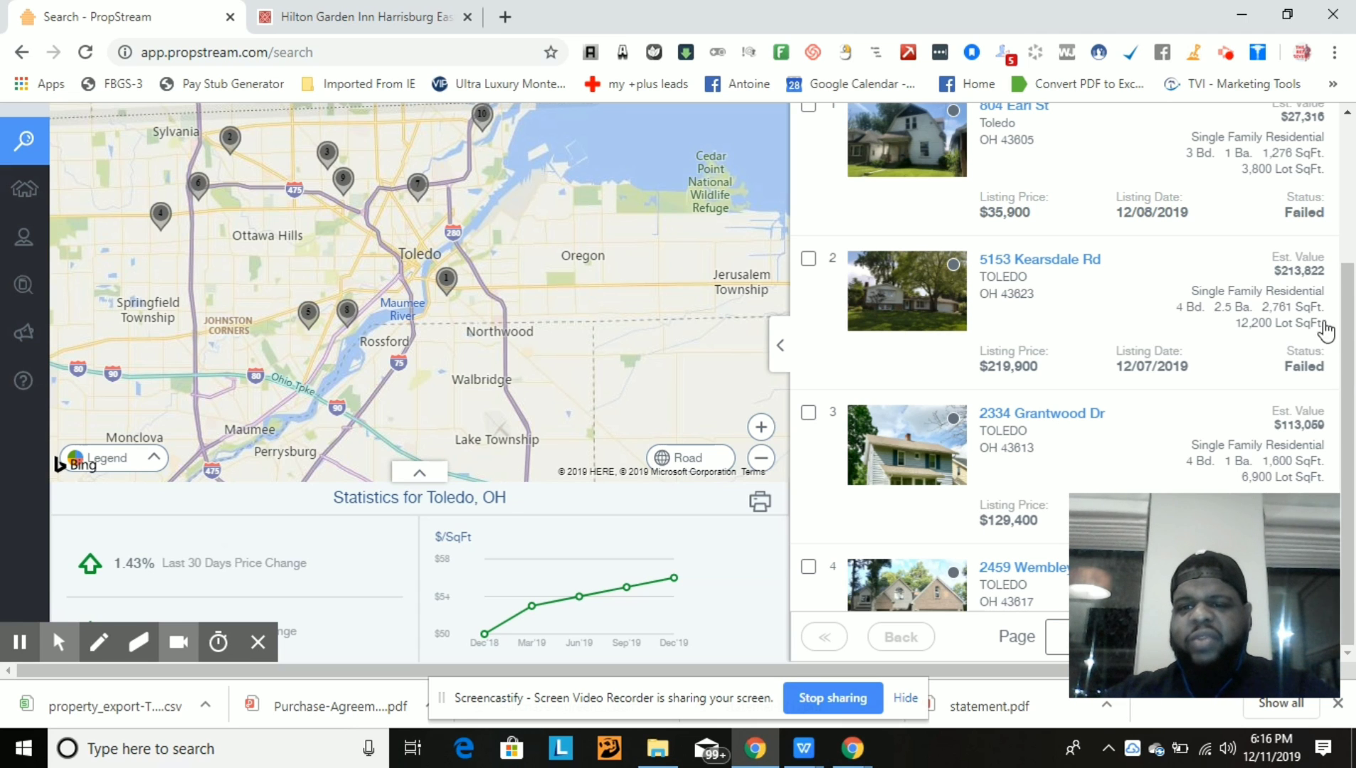
left_click(1343, 307)
scroll(1341, 263, "up", 2)
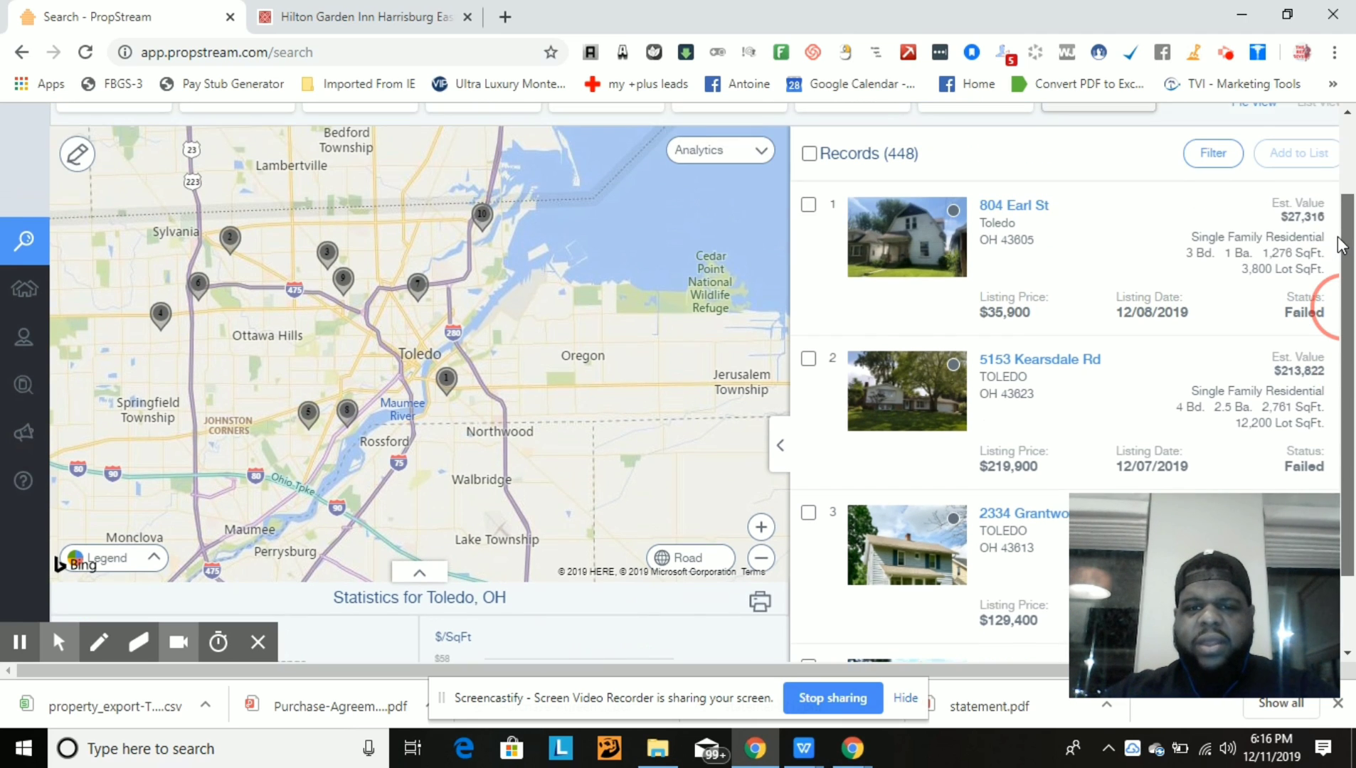
scroll(1344, 284, "down", 2)
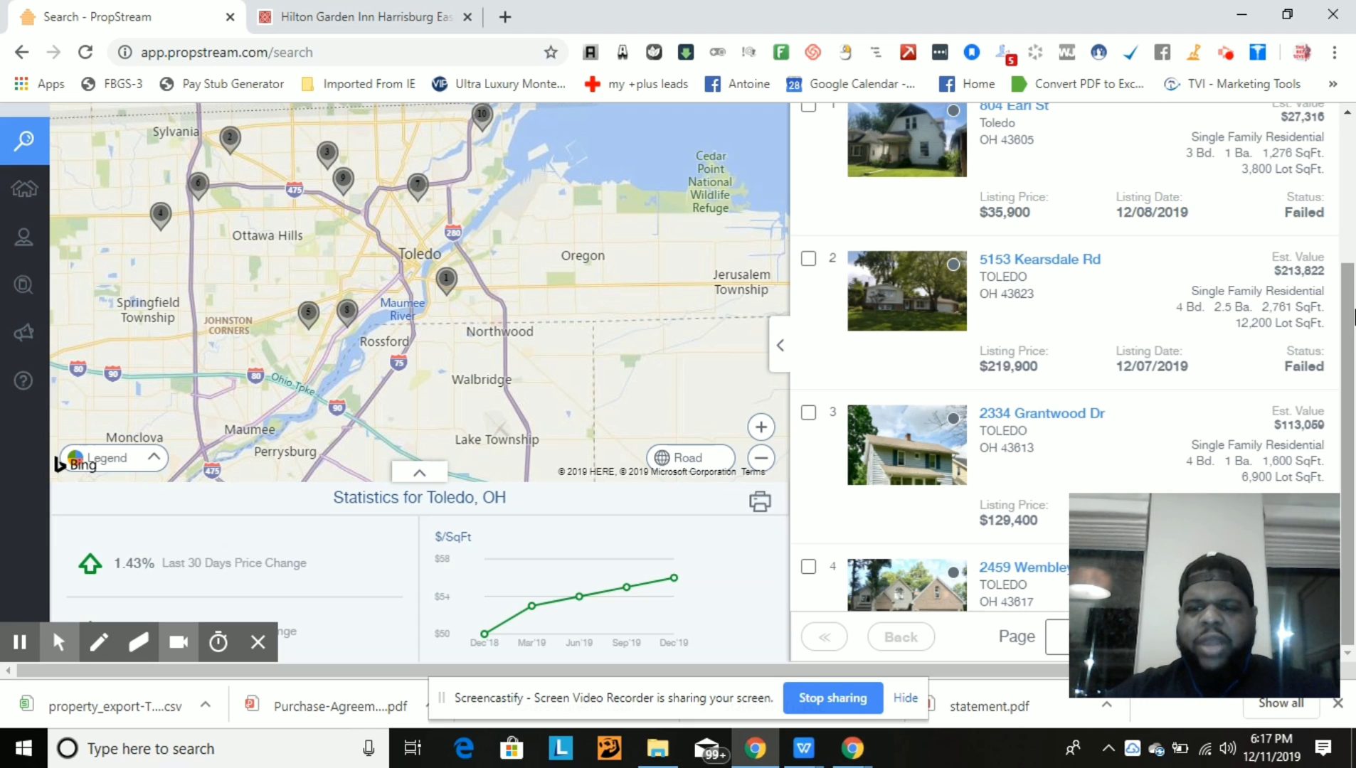
left_click_drag(1349, 320, 1351, 140)
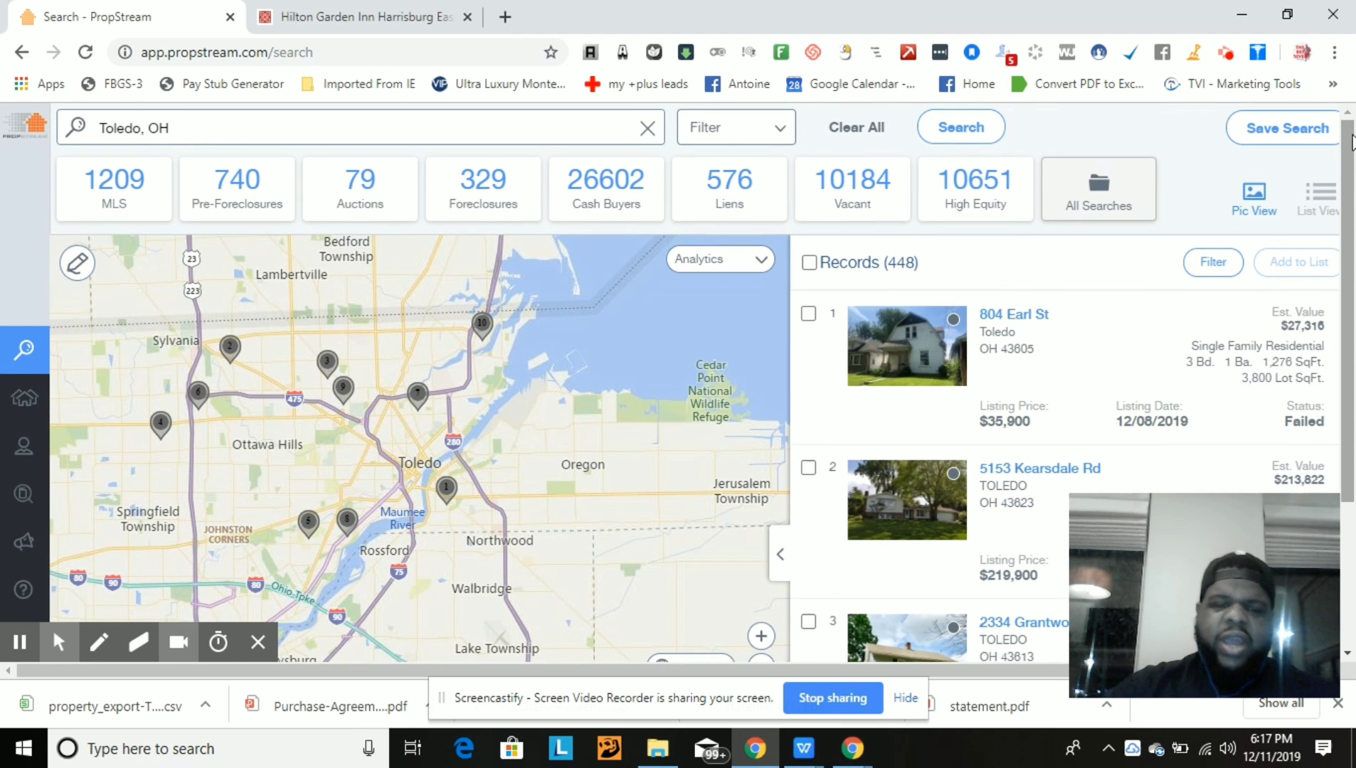